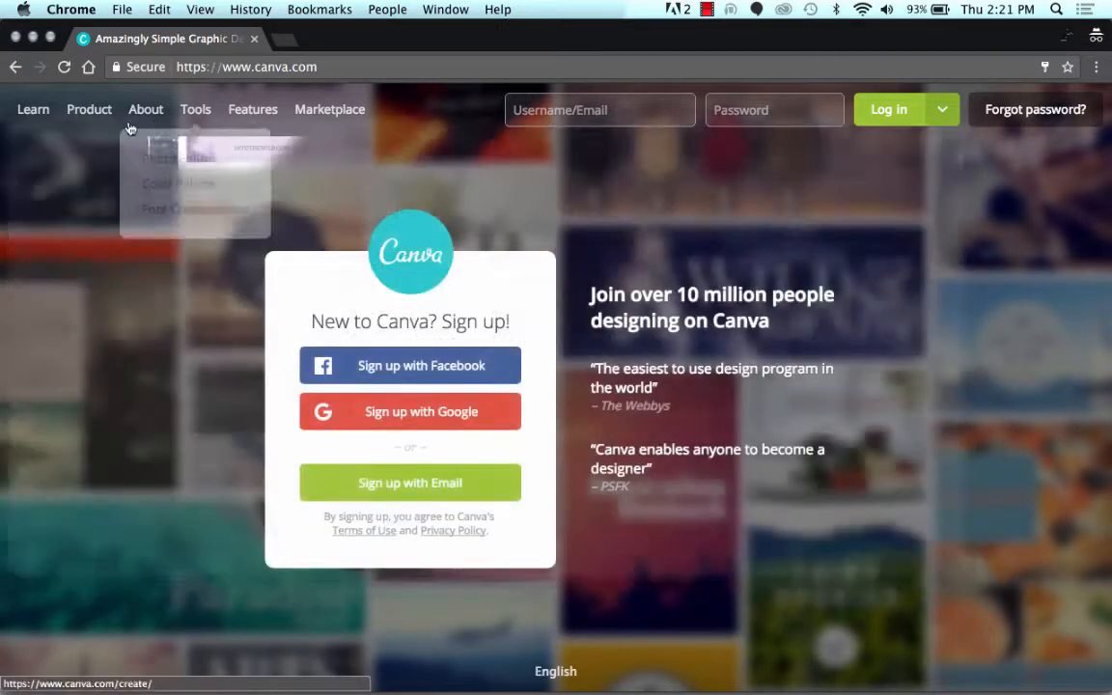
Step: Close the logged-out Canva window and switch to the signed-in All Your Designs page
{"action": "mouse_move", "coordinate": [104, 131]}
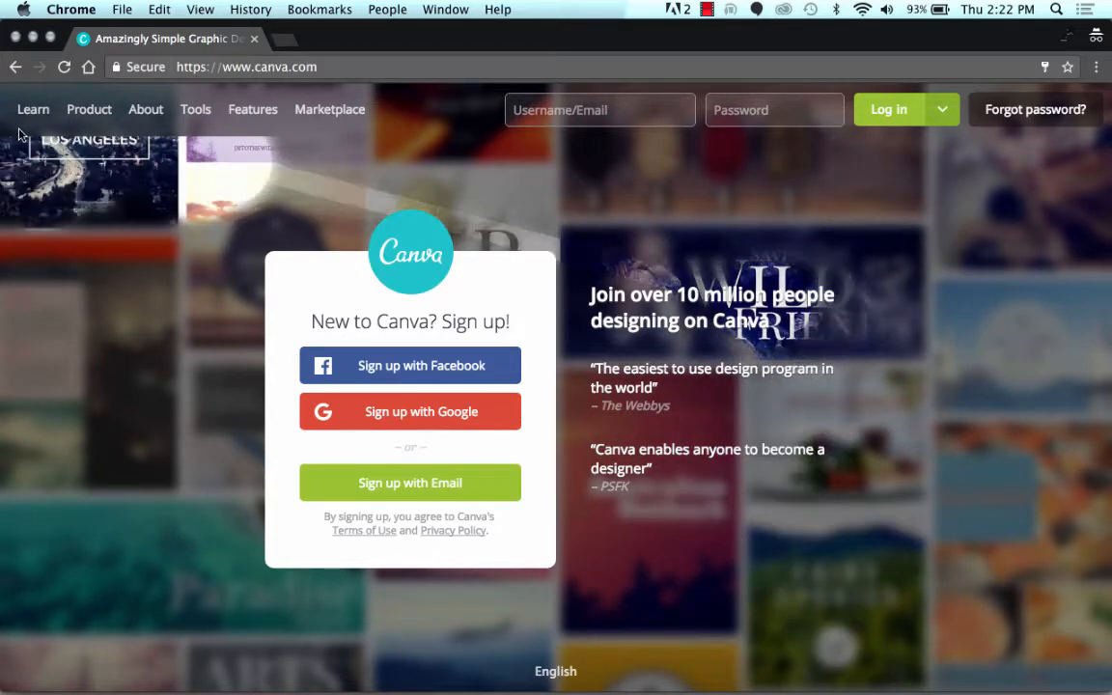
{"action": "left_click", "coordinate": [15, 39]}
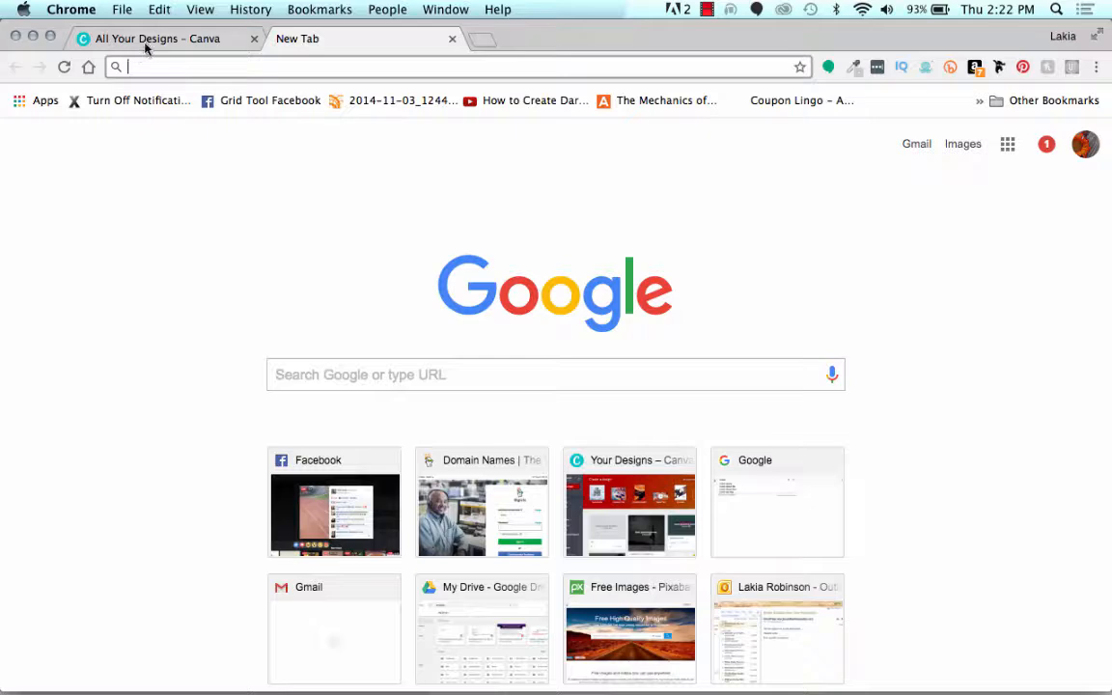
{"action": "left_click", "coordinate": [145, 44]}
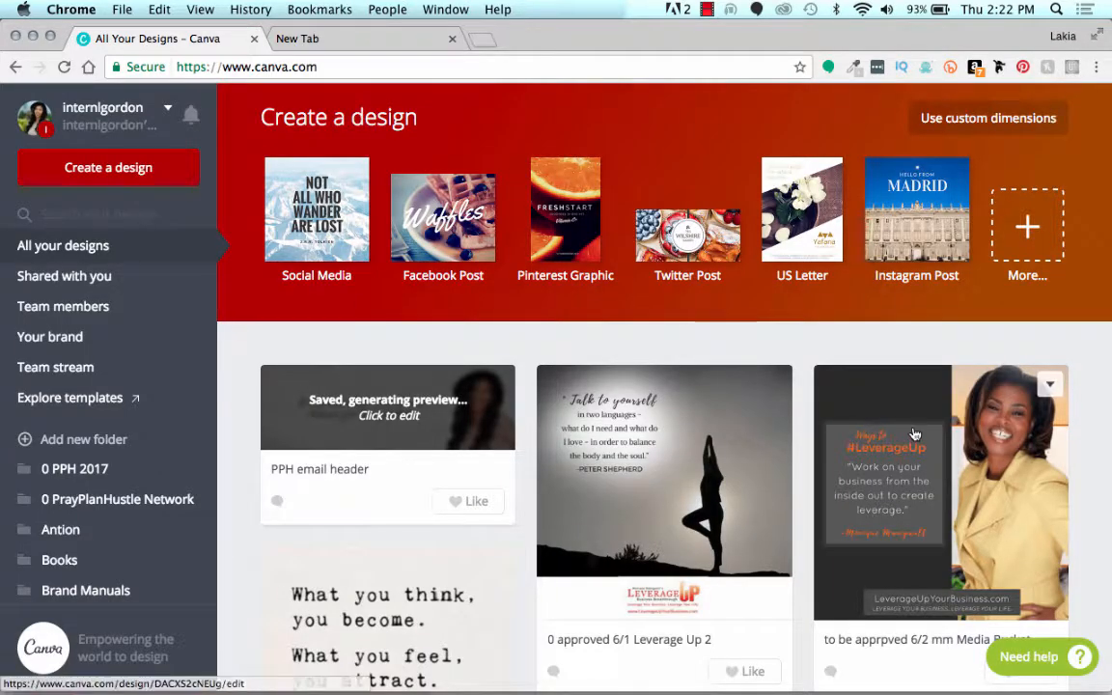
Step: Look through the existing designs on the home page and the folder list beside them
{"action": "scroll", "coordinate": [916, 434], "scroll_direction": "down", "scroll_amount": 5}
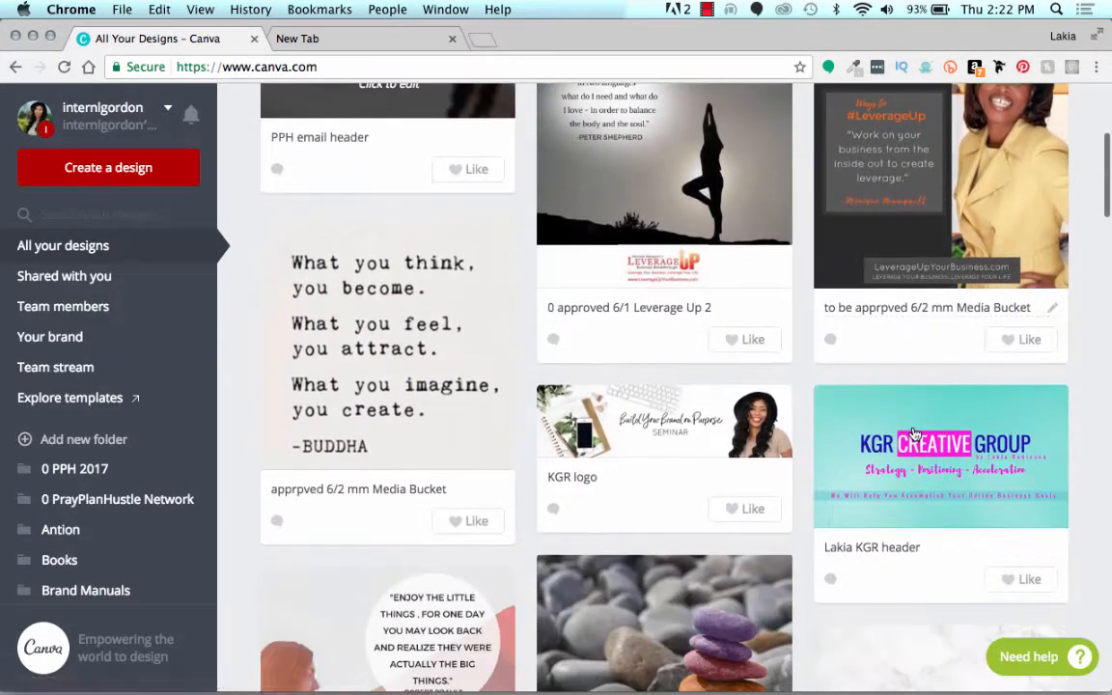
{"action": "scroll", "coordinate": [913, 434], "scroll_direction": "down", "scroll_amount": 3}
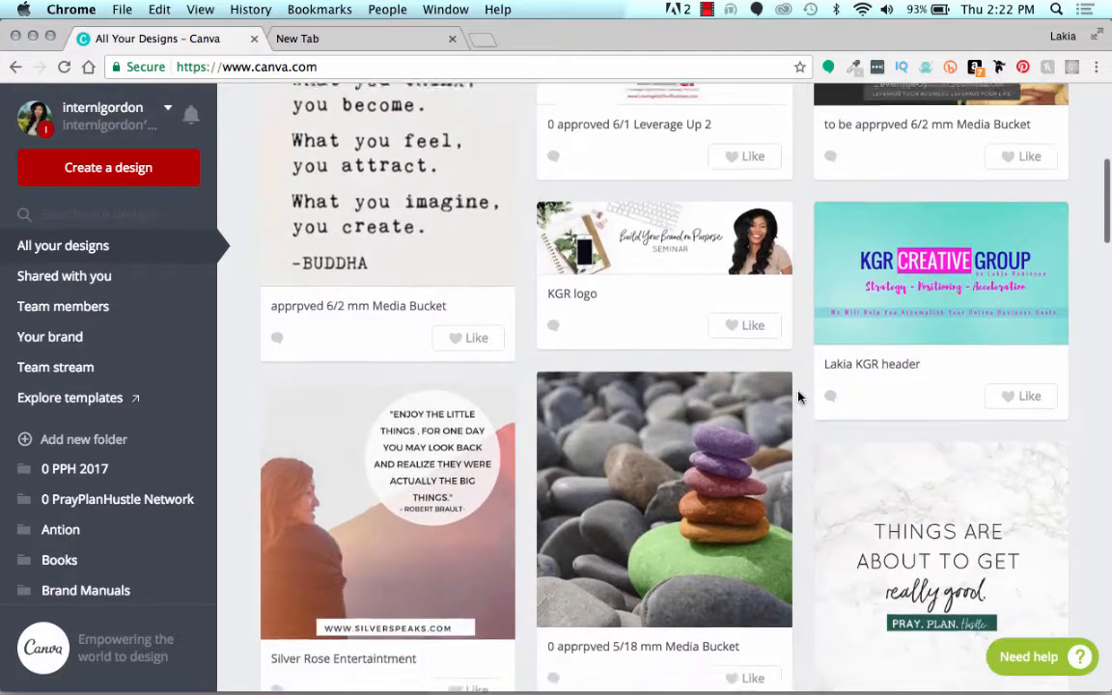
{"action": "scroll", "coordinate": [799, 396], "scroll_direction": "down", "scroll_amount": 1}
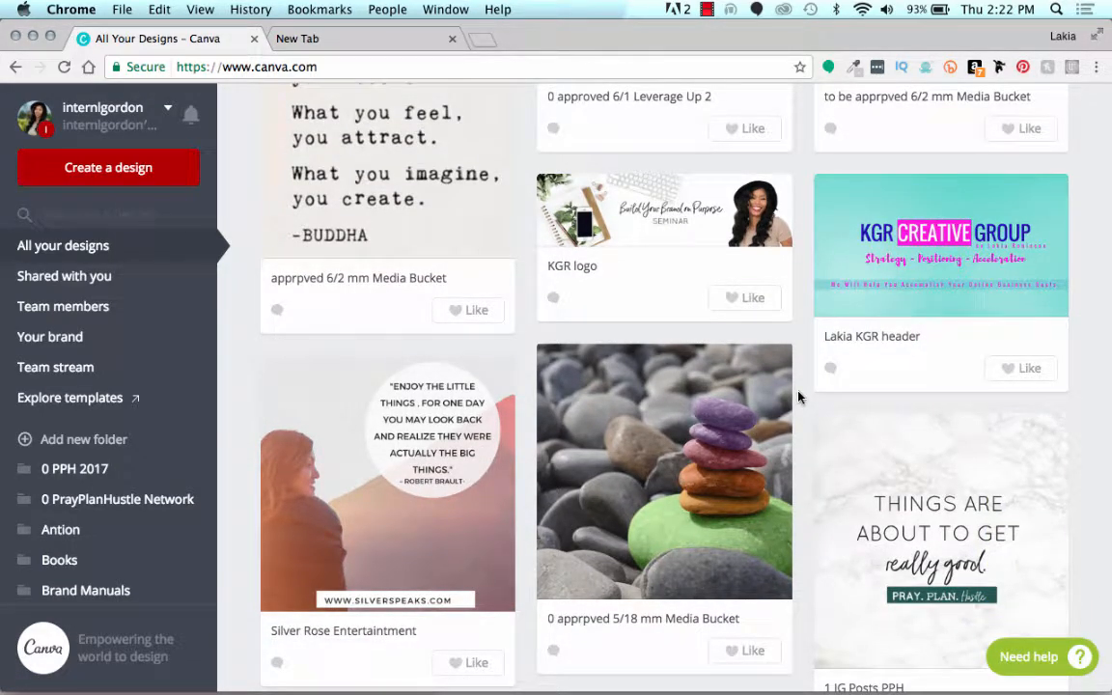
{"action": "scroll", "coordinate": [798, 394], "scroll_direction": "up", "scroll_amount": 1}
{"action": "right_click", "coordinate": [797, 392]}
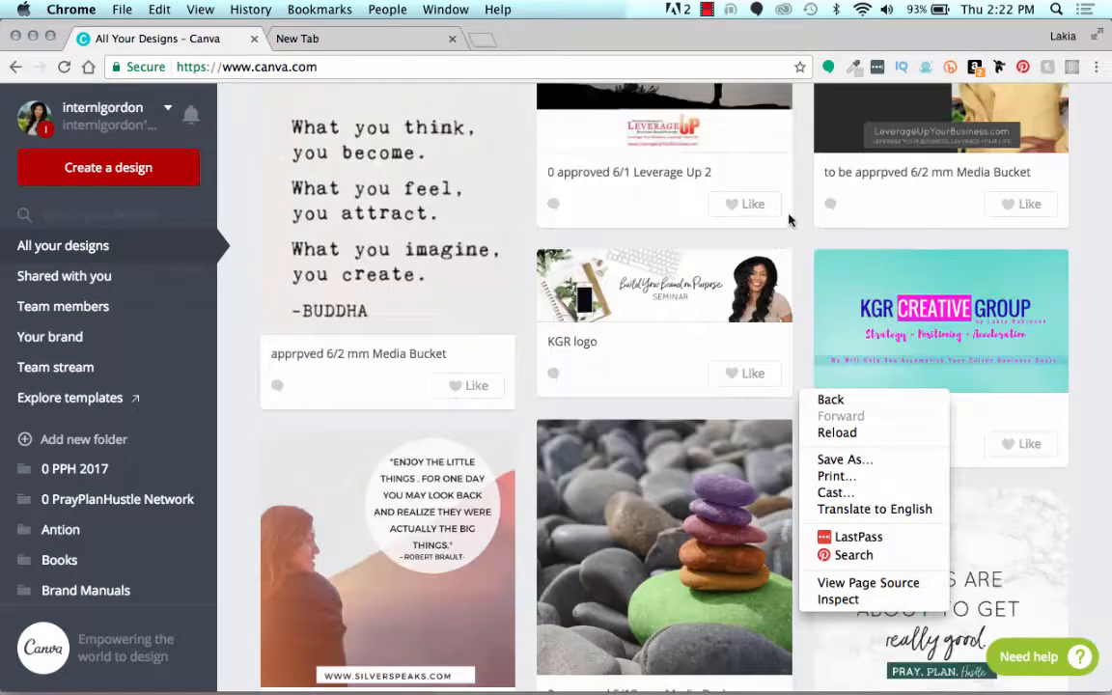
{"action": "left_click", "coordinate": [800, 231]}
{"action": "scroll", "coordinate": [801, 231], "scroll_direction": "up", "scroll_amount": 8}
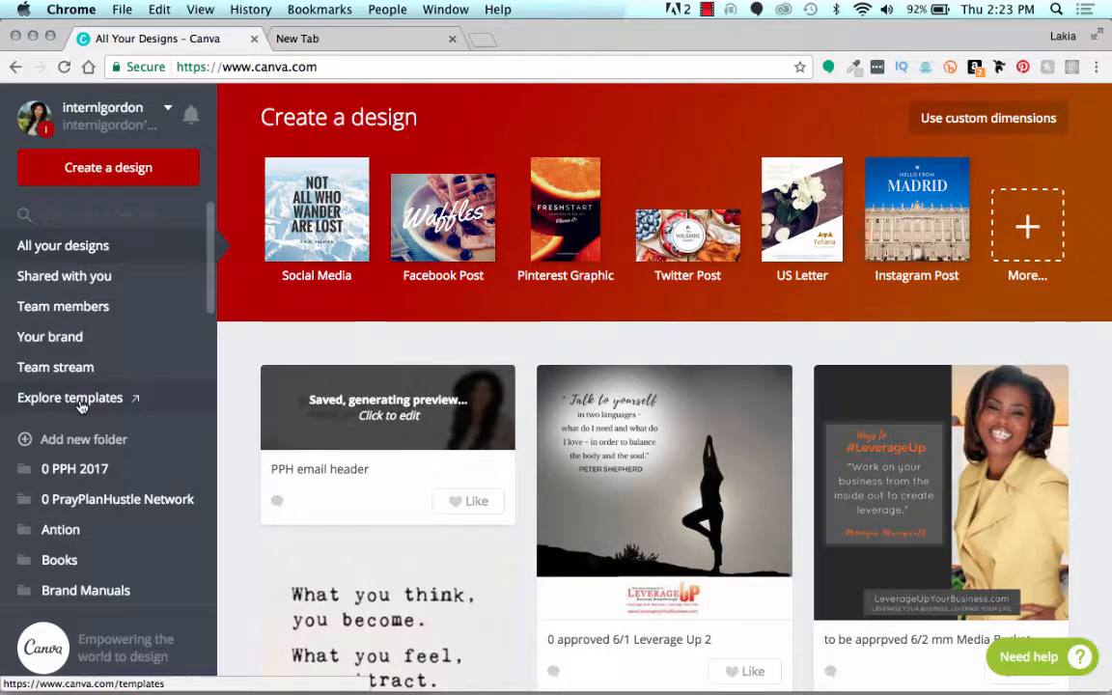
{"action": "scroll", "coordinate": [82, 406], "scroll_direction": "down", "scroll_amount": 3}
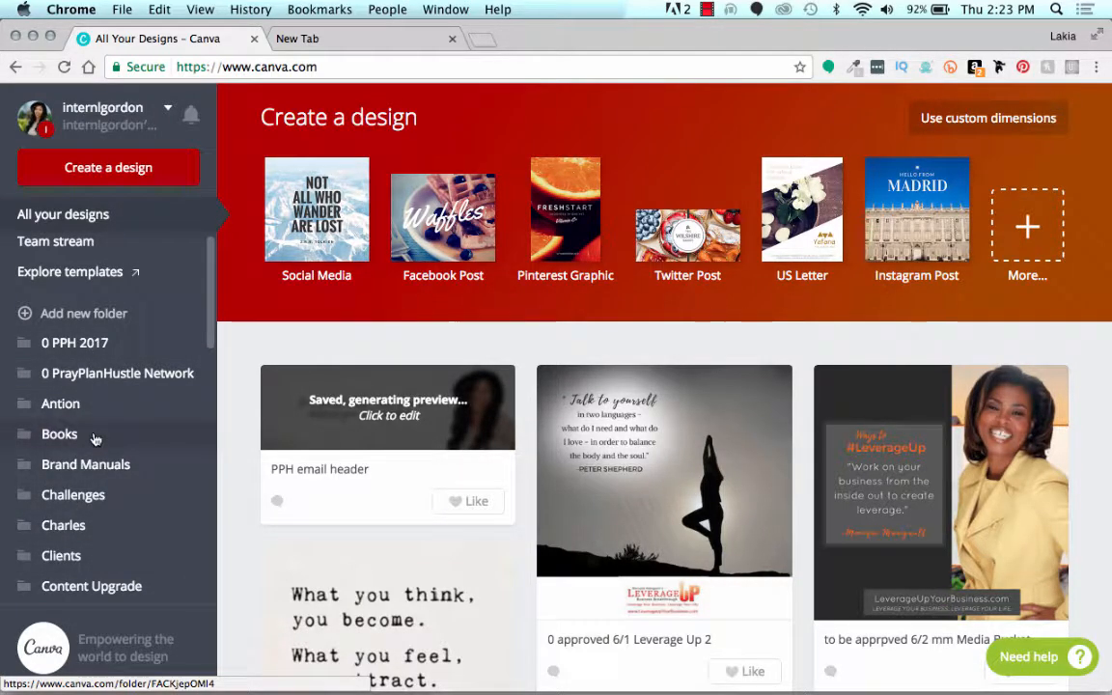
Step: Open the PPH email header design and search the image library's photos for "love"
{"action": "left_click", "coordinate": [281, 423]}
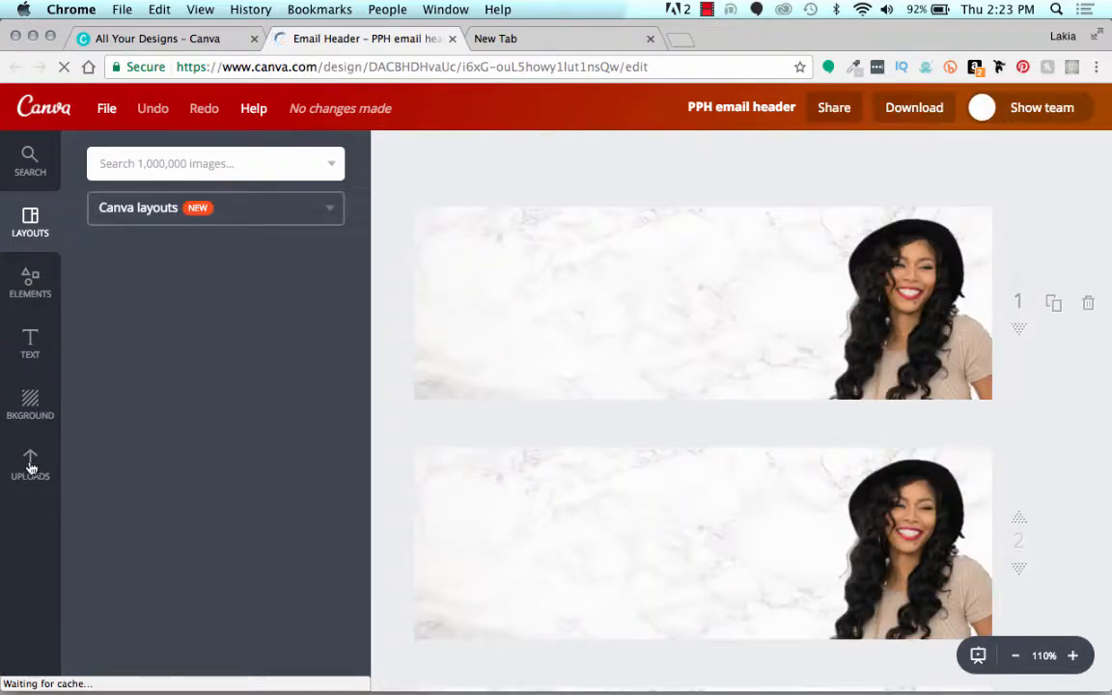
{"action": "left_click", "coordinate": [30, 465]}
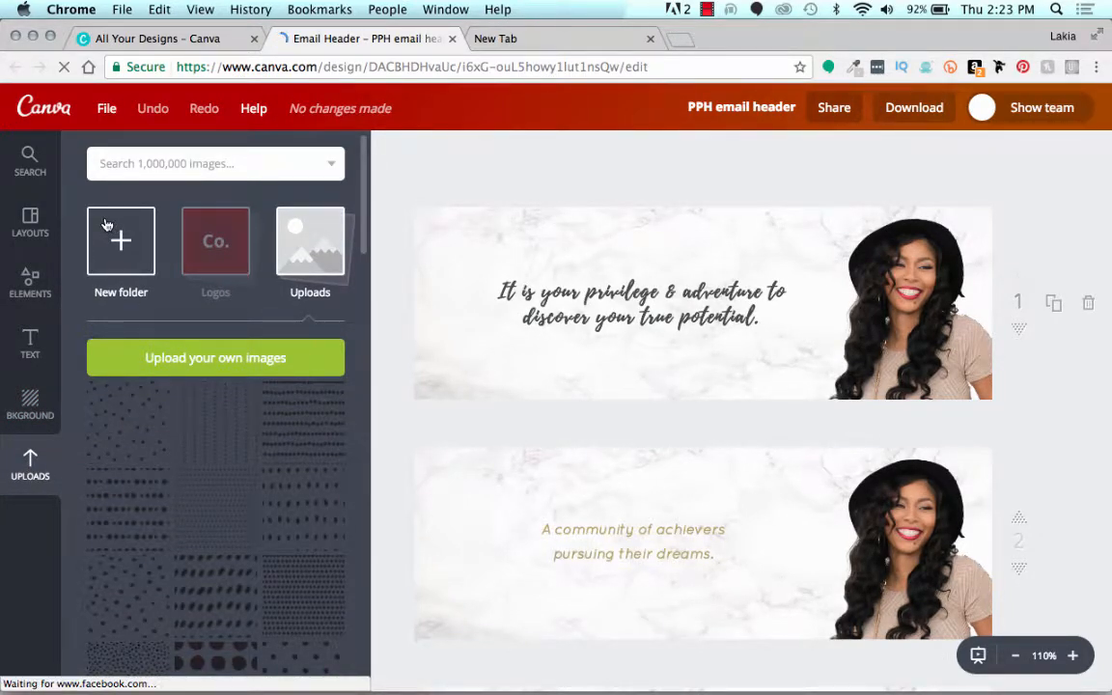
{"action": "left_click", "coordinate": [32, 166]}
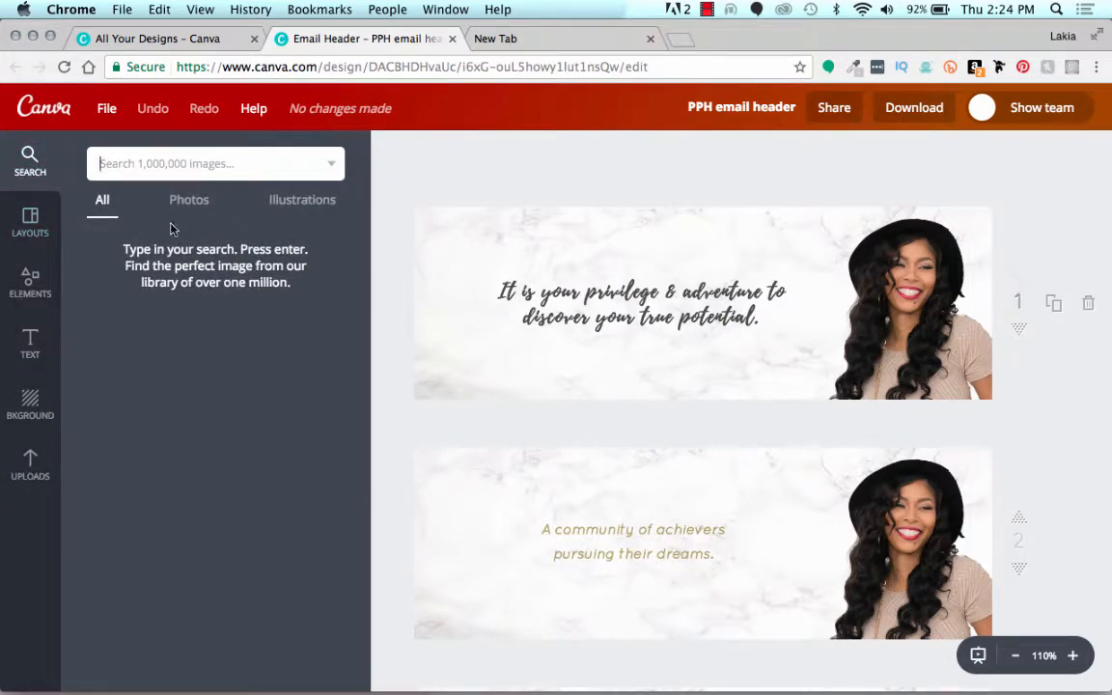
{"action": "left_click", "coordinate": [202, 206]}
{"action": "left_click", "coordinate": [192, 162]}
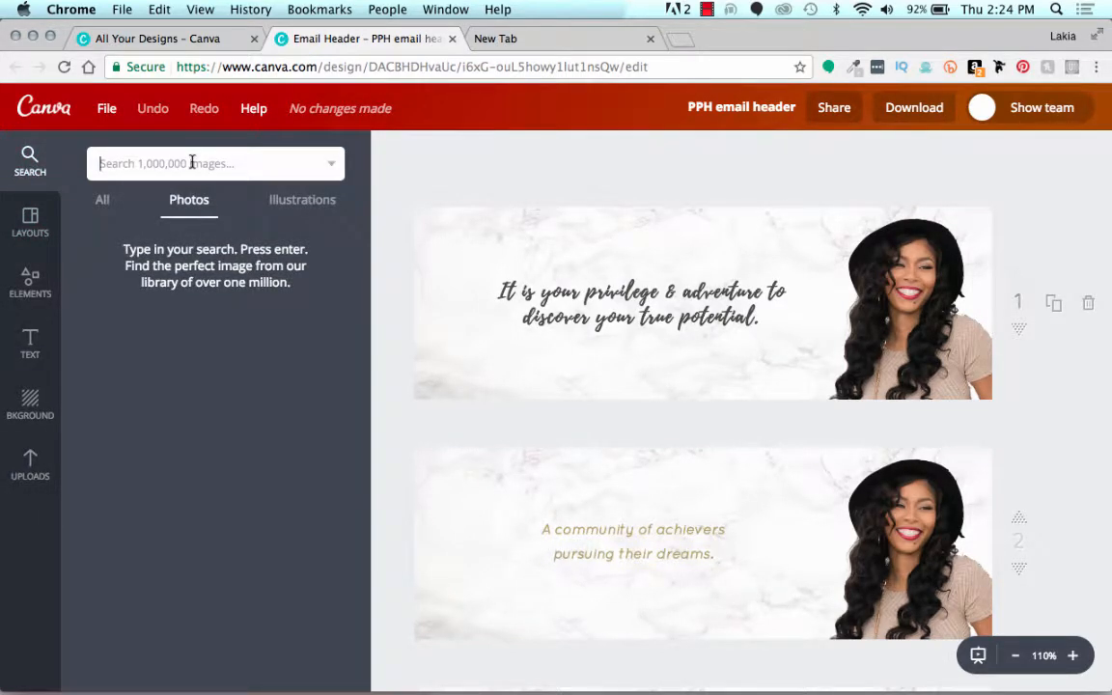
{"action": "type", "text": "love"}
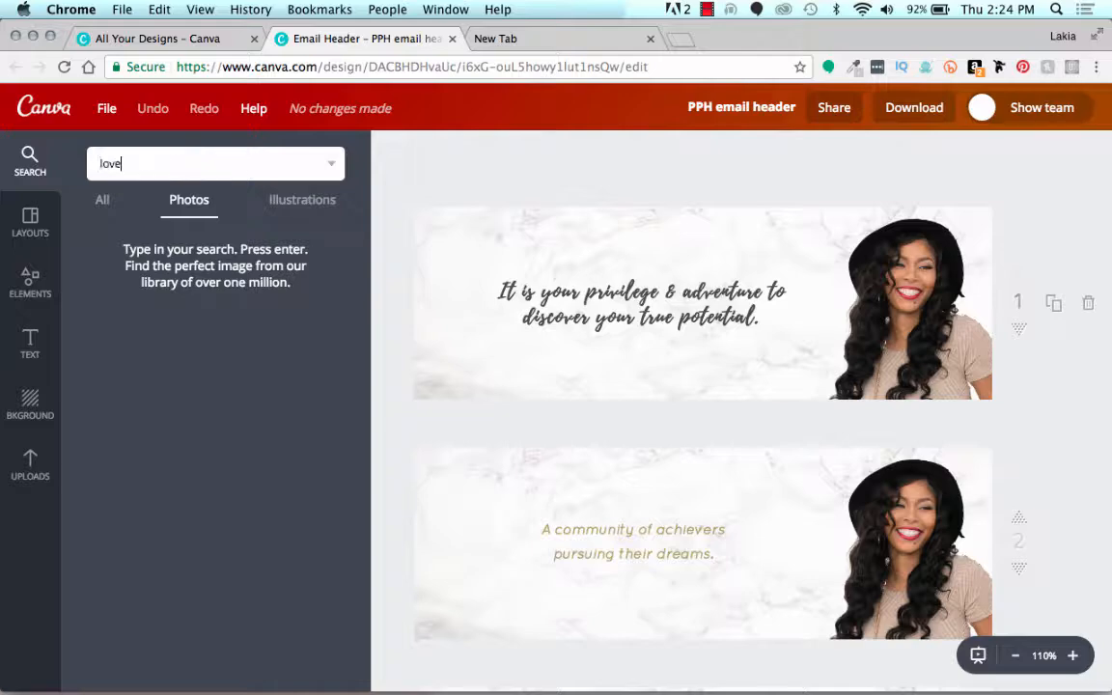
{"action": "key", "text": "Return"}
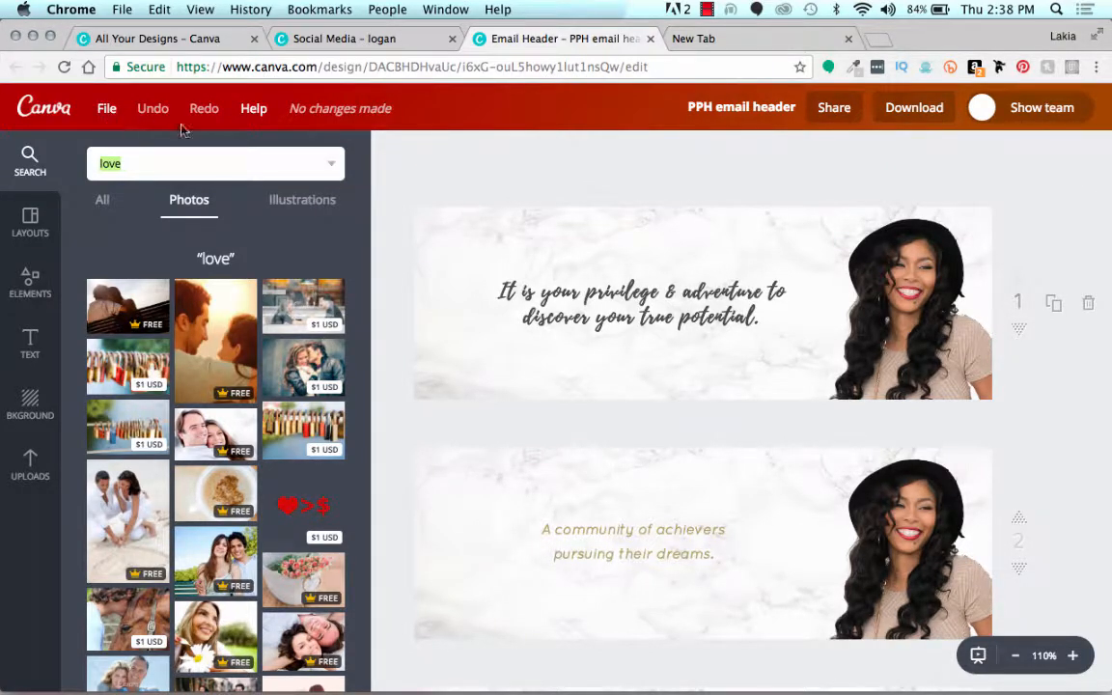
{"action": "left_click", "coordinate": [408, 213]}
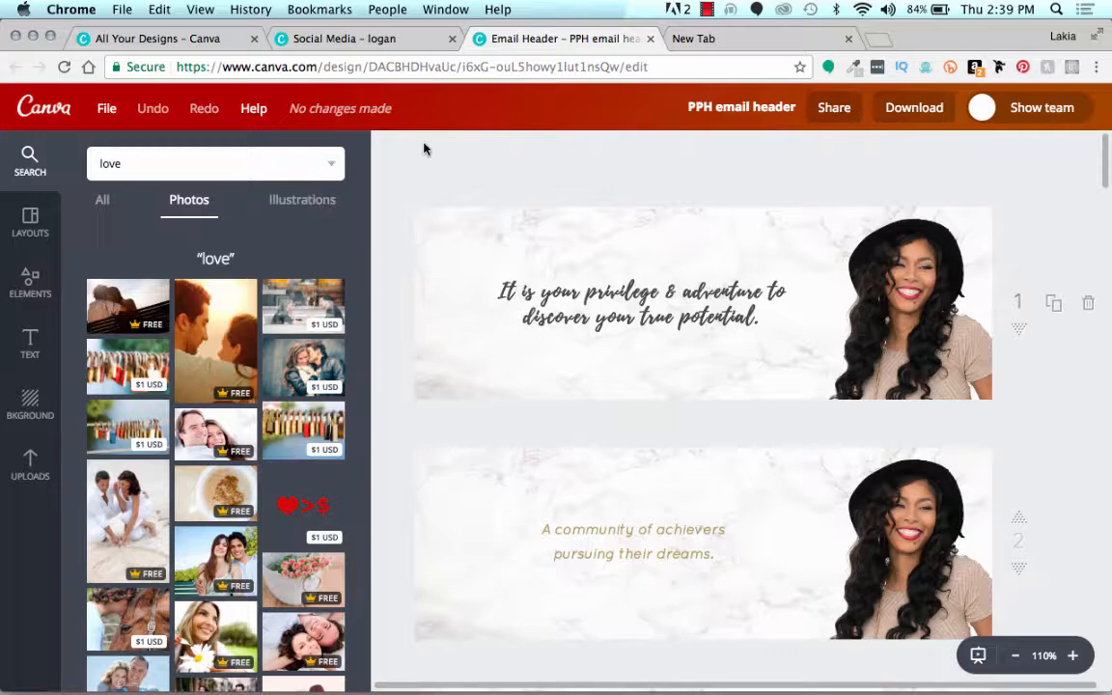
Step: Review the formats Magic Resize offers for the email header, closing the list without resizing
{"action": "left_click", "coordinate": [108, 111]}
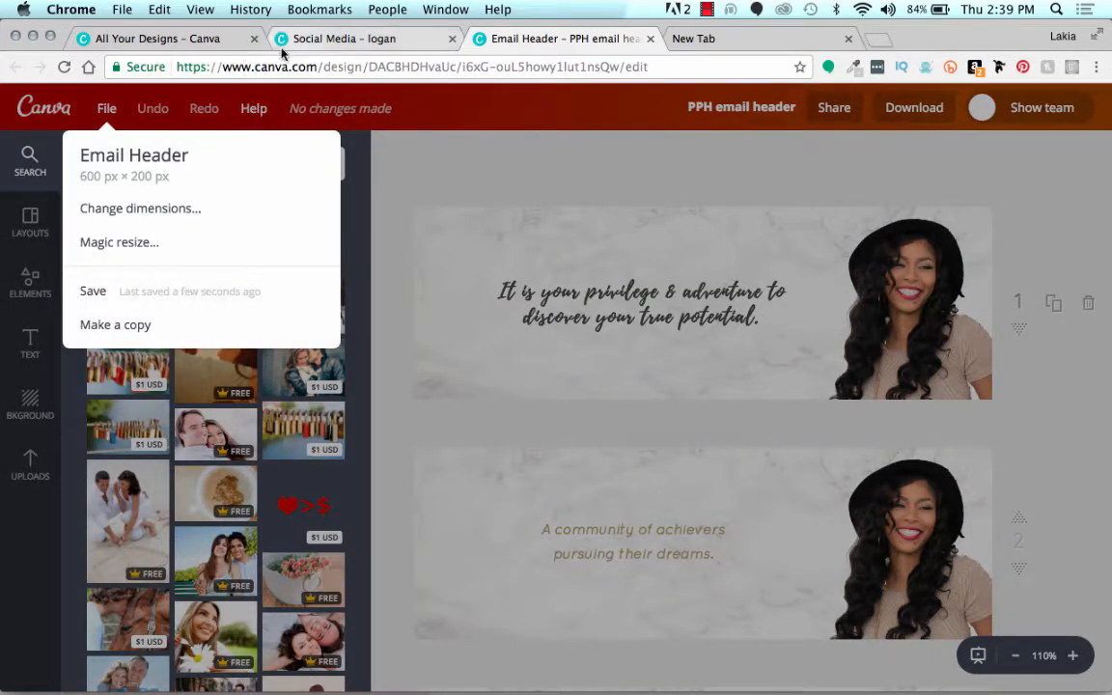
{"action": "left_click", "coordinate": [161, 38]}
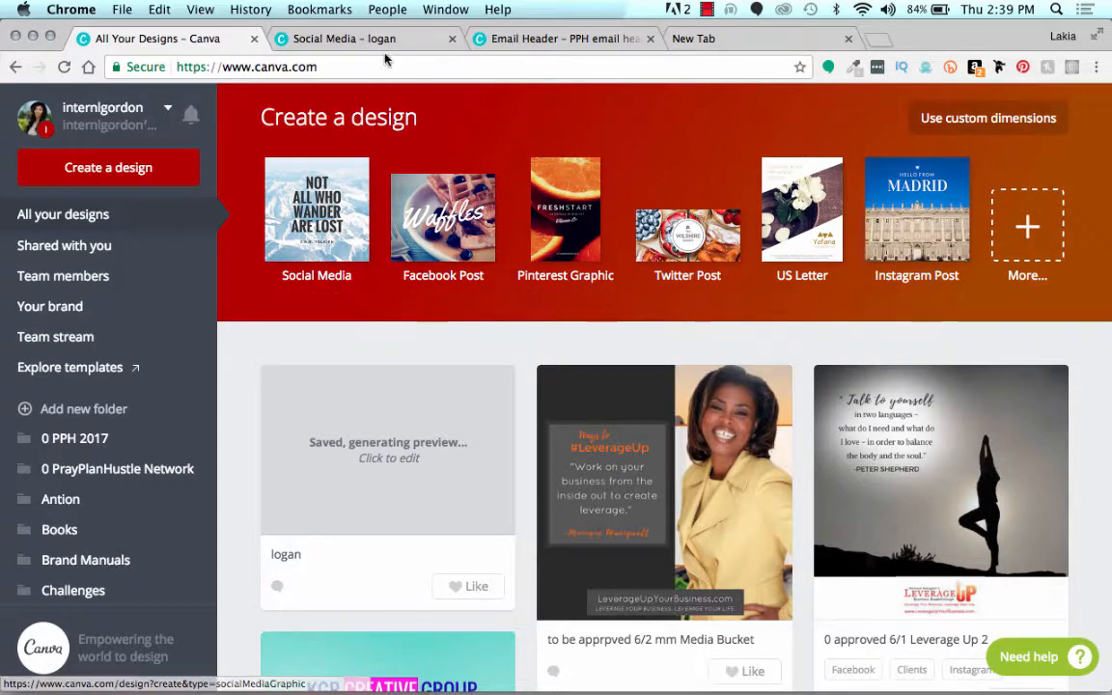
{"action": "left_click", "coordinate": [486, 45]}
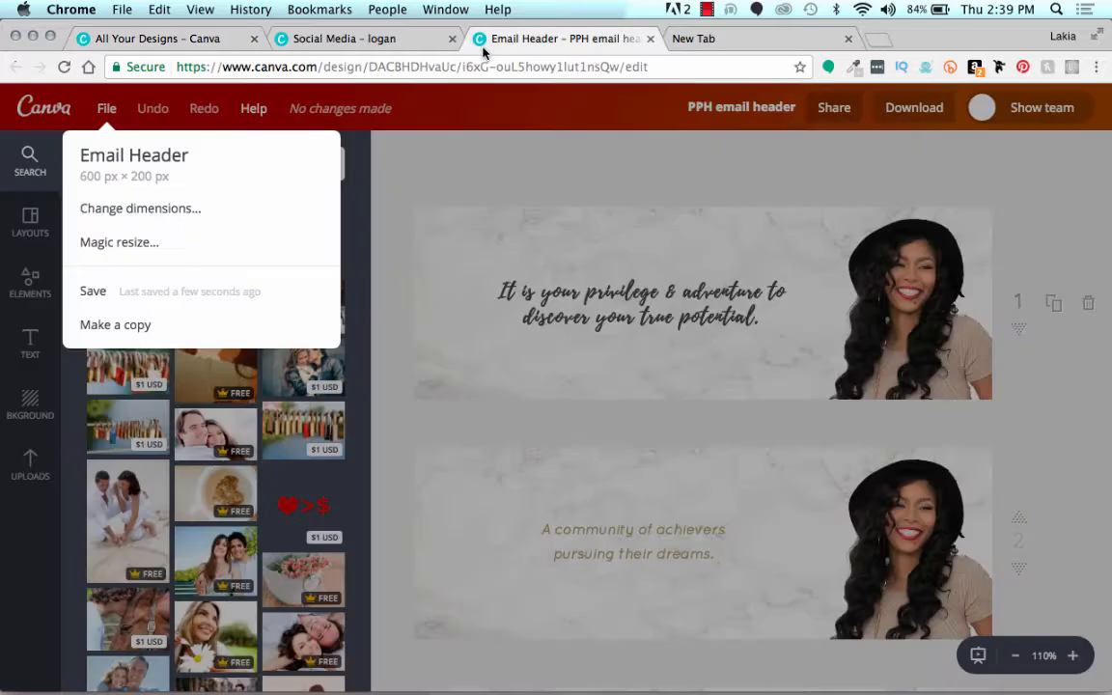
{"action": "left_click", "coordinate": [123, 245]}
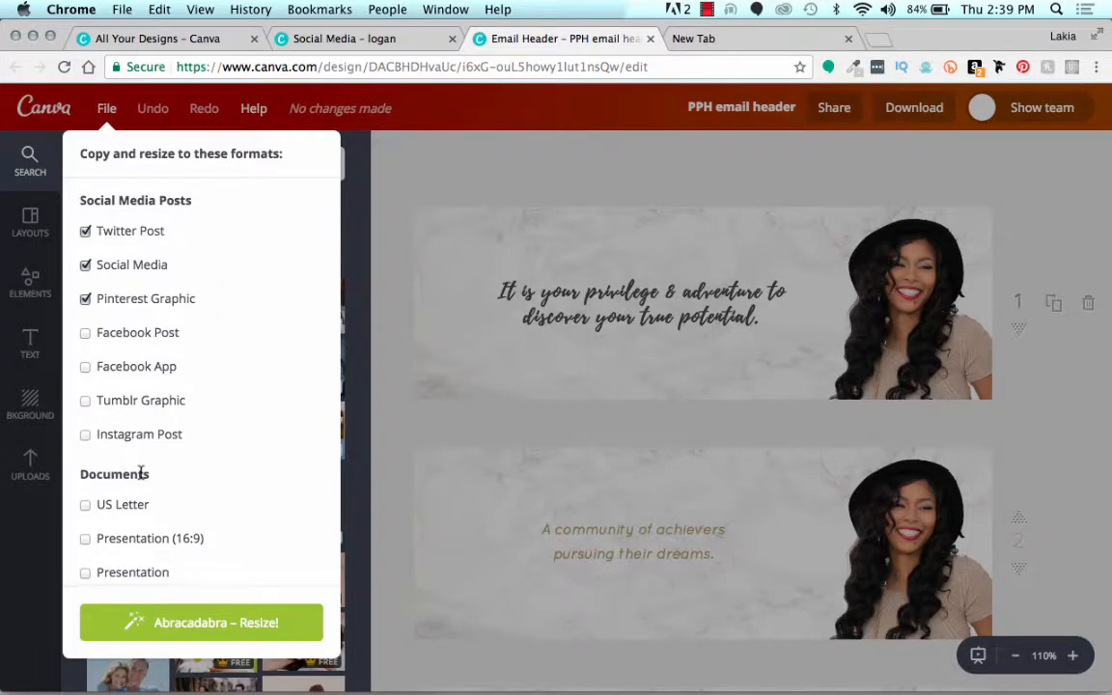
{"action": "scroll", "coordinate": [142, 471], "scroll_direction": "down", "scroll_amount": 5}
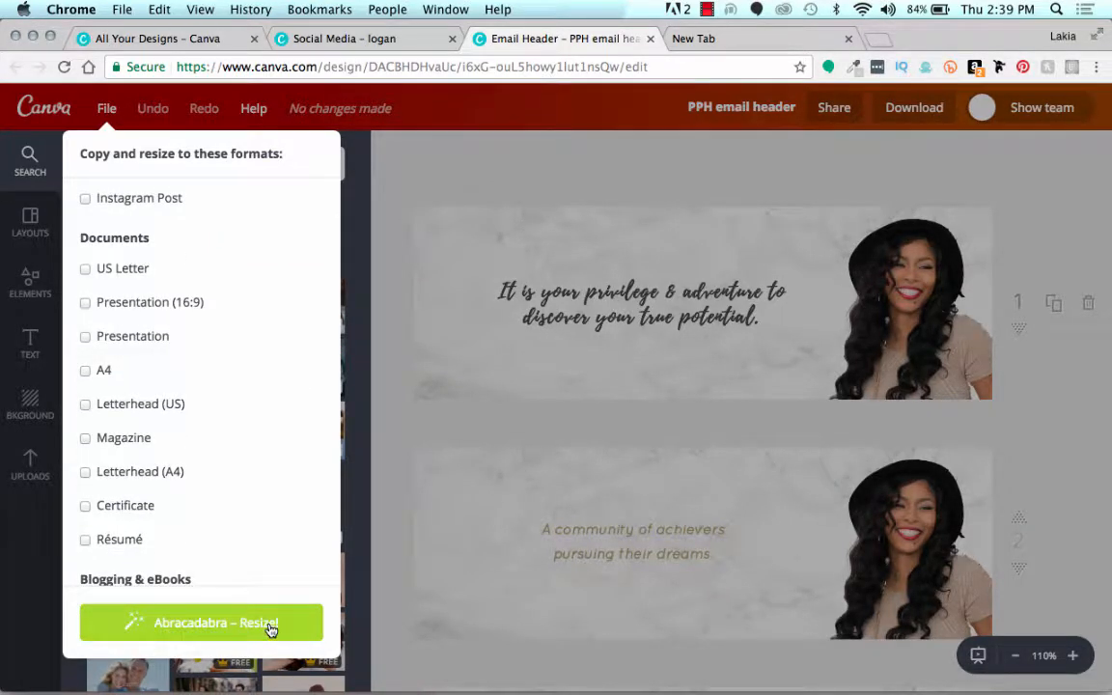
{"action": "left_click", "coordinate": [114, 117]}
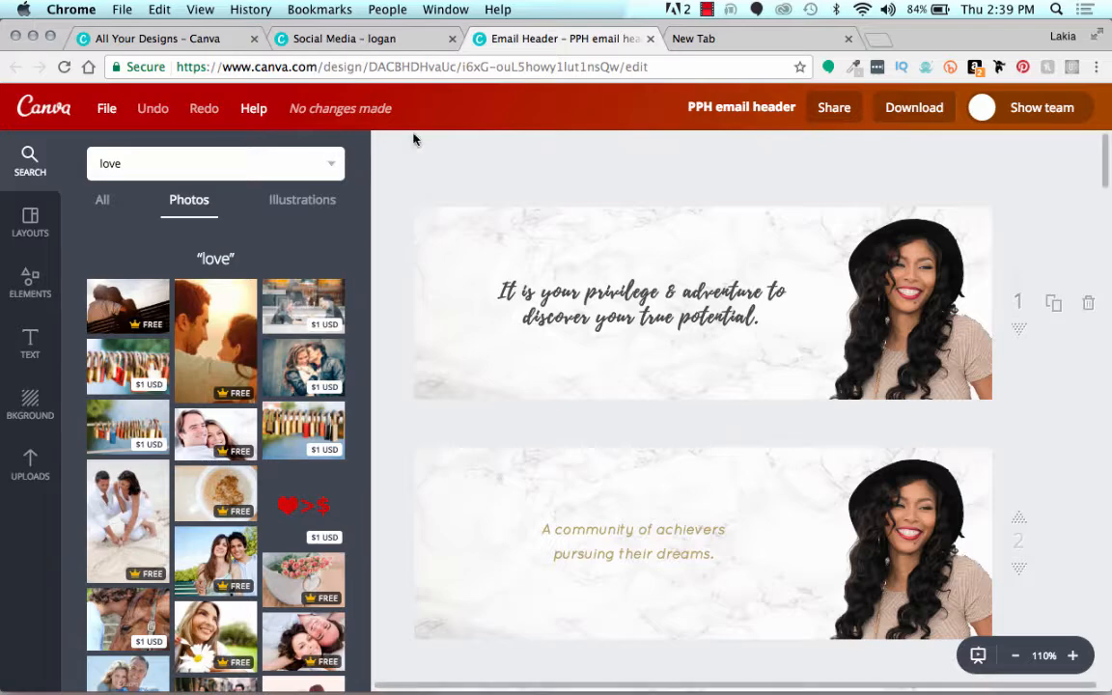
Step: Return to the All Your Designs page and examine the full list of design types available for new designs
{"action": "left_click", "coordinate": [155, 35]}
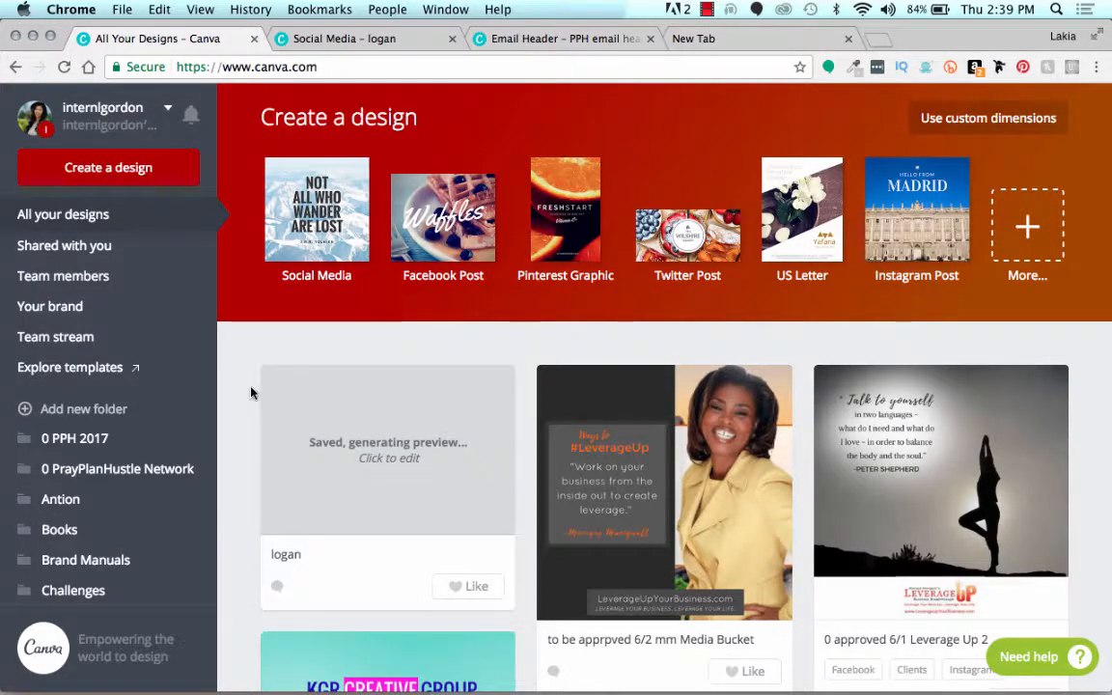
{"action": "left_click", "coordinate": [708, 10]}
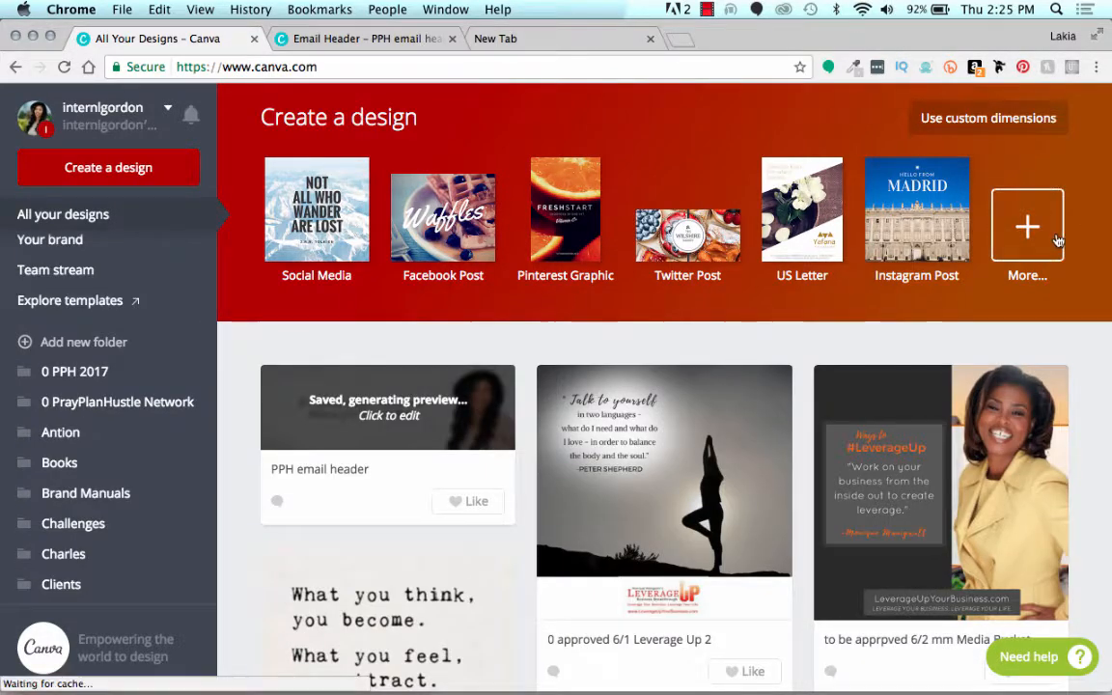
{"action": "left_click", "coordinate": [1057, 240]}
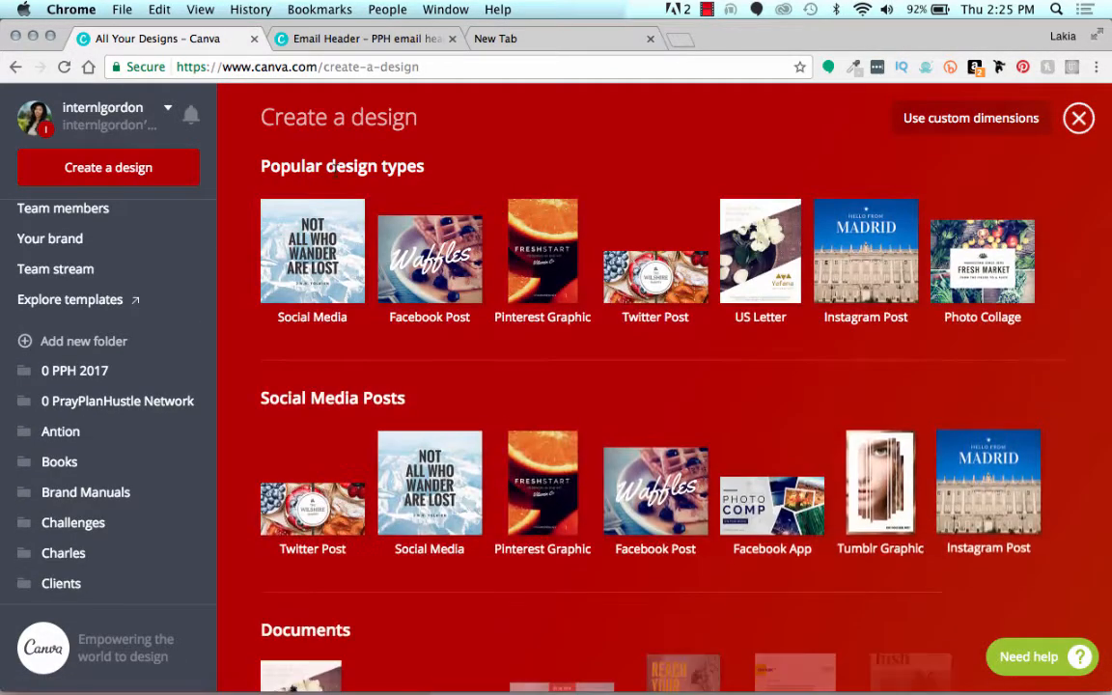
{"action": "scroll", "coordinate": [283, 403], "scroll_direction": "down", "scroll_amount": 8}
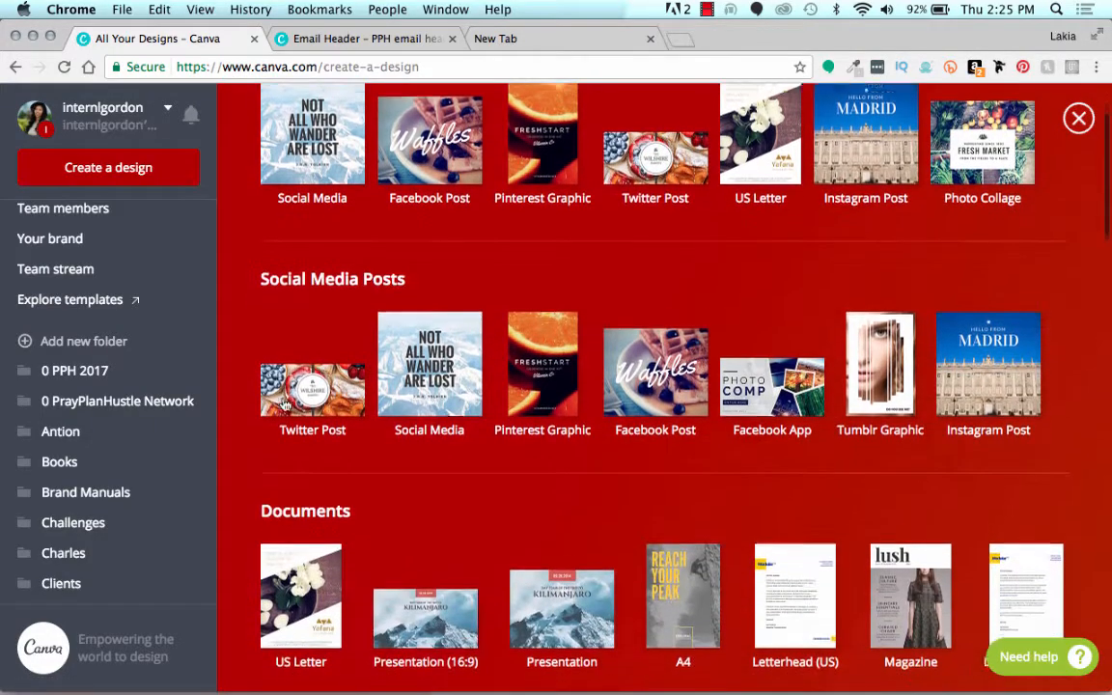
{"action": "scroll", "coordinate": [283, 393], "scroll_direction": "down", "scroll_amount": 8}
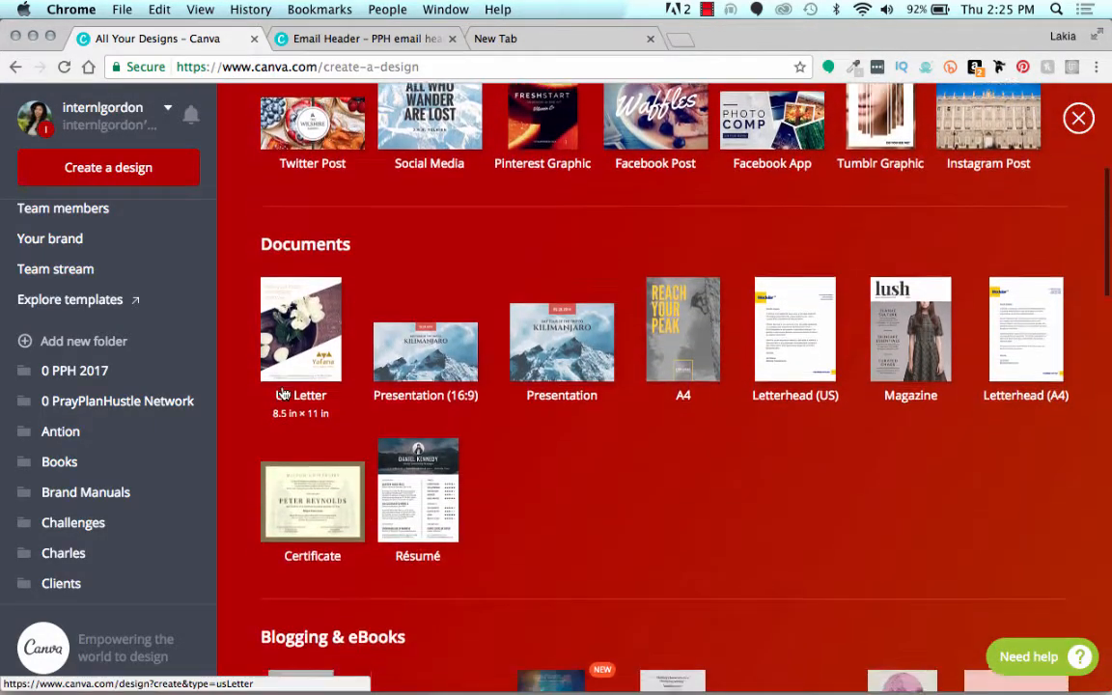
{"action": "scroll", "coordinate": [283, 393], "scroll_direction": "down", "scroll_amount": 4}
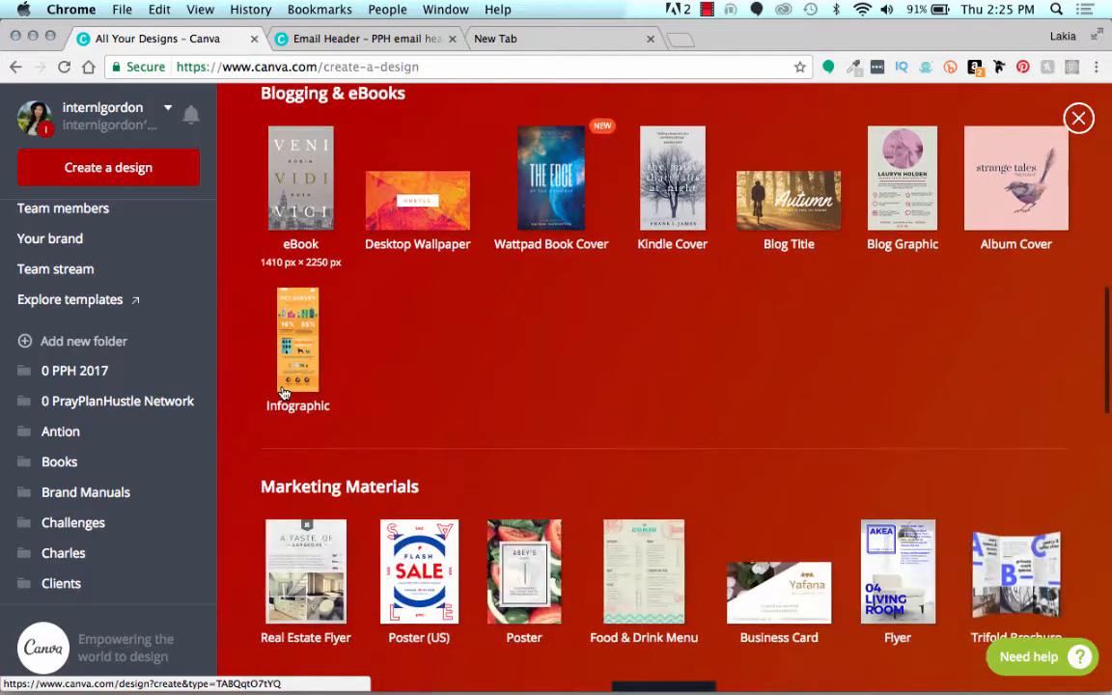
{"action": "scroll", "coordinate": [283, 393], "scroll_direction": "up", "scroll_amount": 14}
{"action": "scroll", "coordinate": [283, 393], "scroll_direction": "up", "scroll_amount": 6}
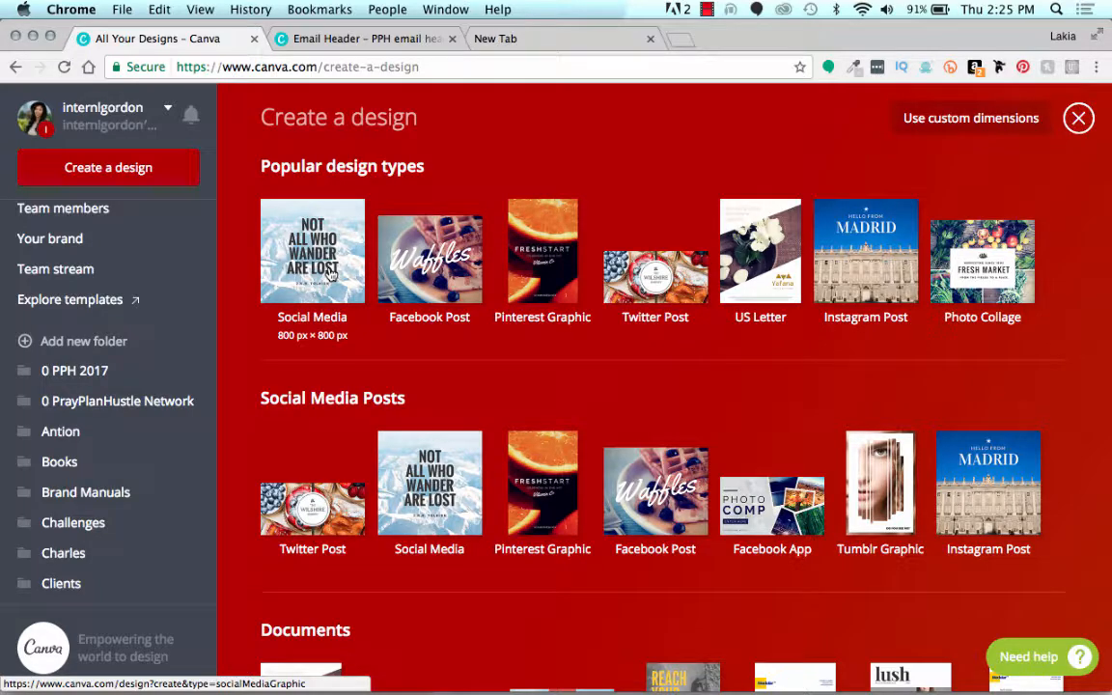
Step: Create a new Social Media design and apply the free olive camouflage wedding announcement layout to its first page
{"action": "left_click", "coordinate": [329, 273]}
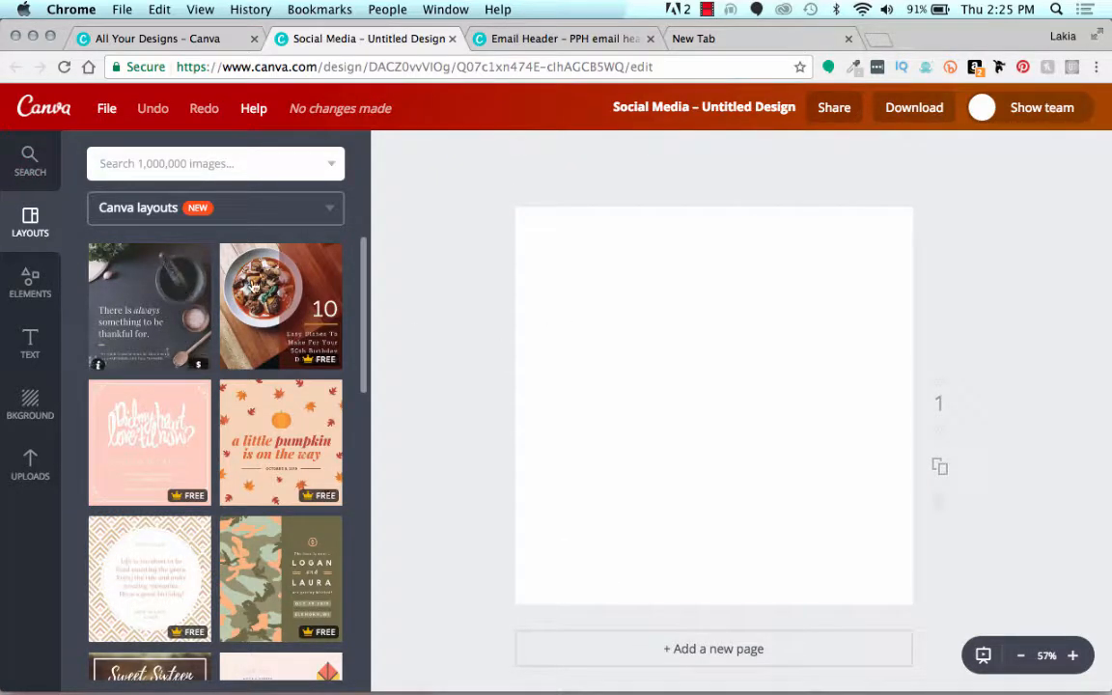
{"action": "scroll", "coordinate": [362, 469], "scroll_direction": "down", "scroll_amount": 2}
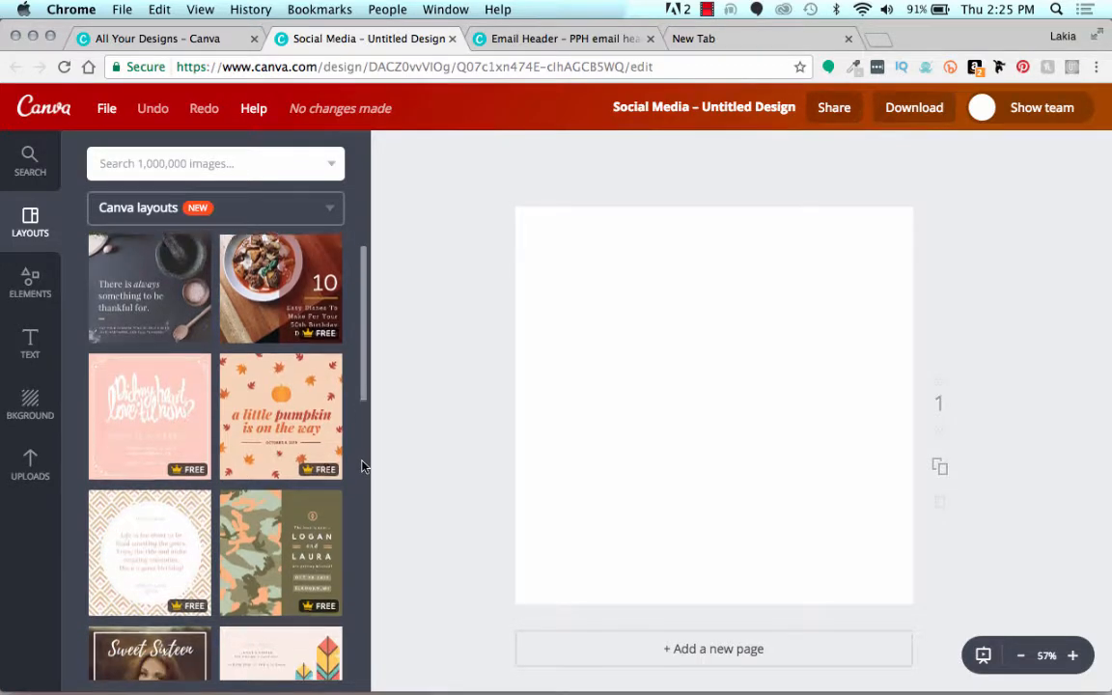
{"action": "scroll", "coordinate": [362, 467], "scroll_direction": "down", "scroll_amount": 3}
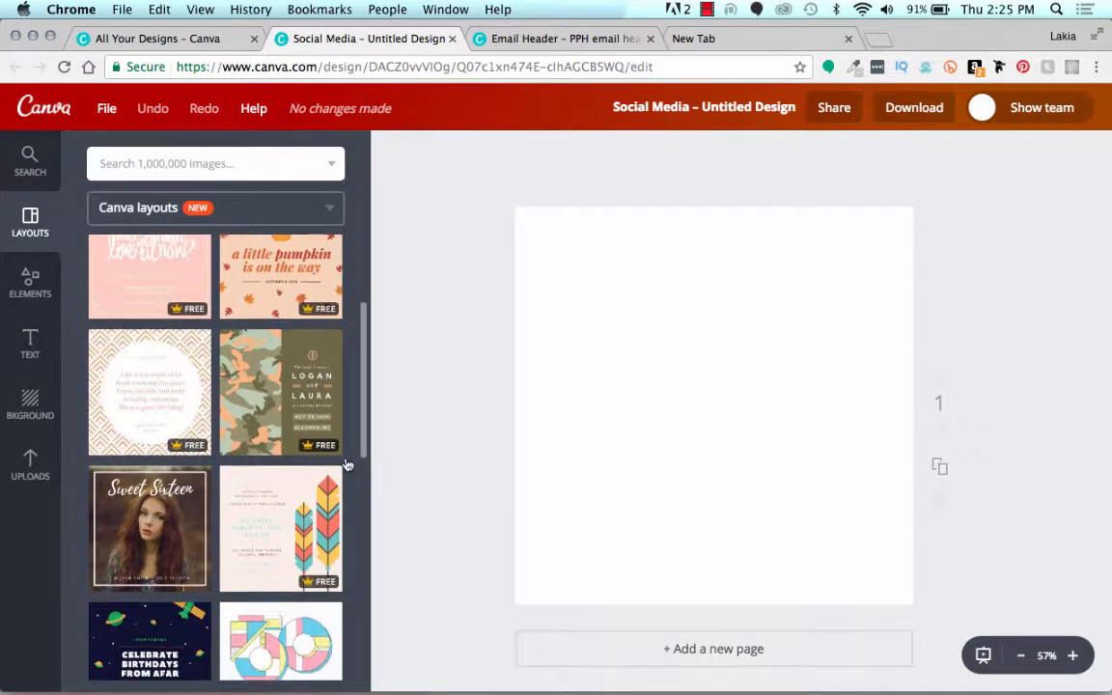
{"action": "left_click", "coordinate": [291, 391]}
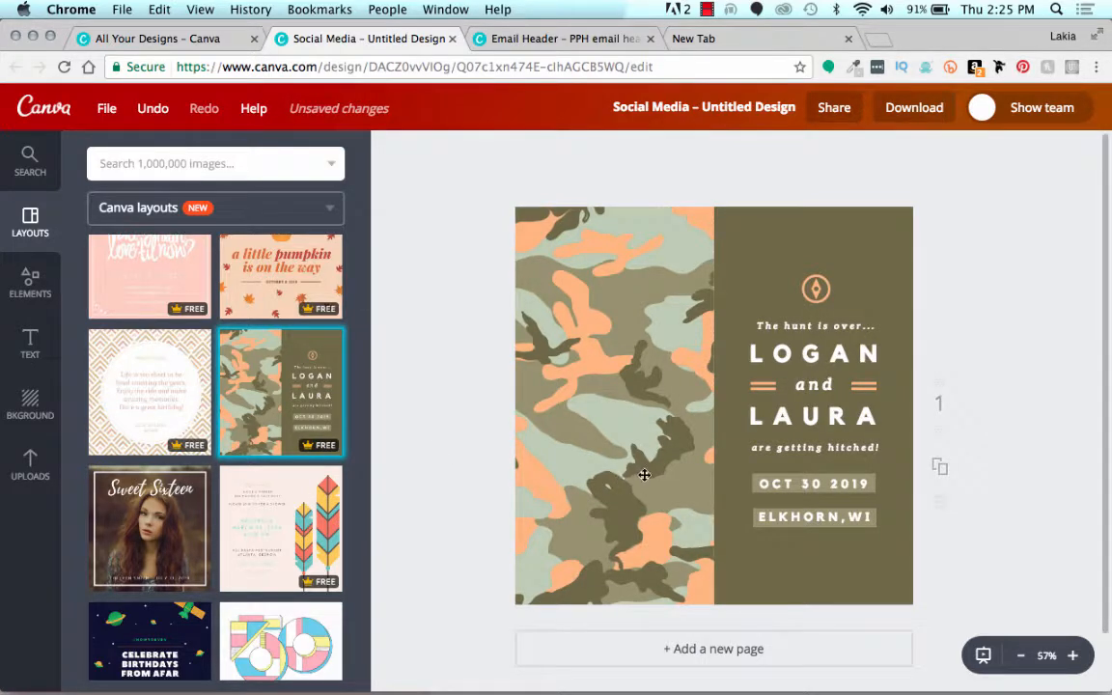
Step: Add a second page, clear its olive background, and apply the chevron-patterned birthday layout with the white circle
{"action": "scroll", "coordinate": [477, 410], "scroll_direction": "down", "scroll_amount": 2}
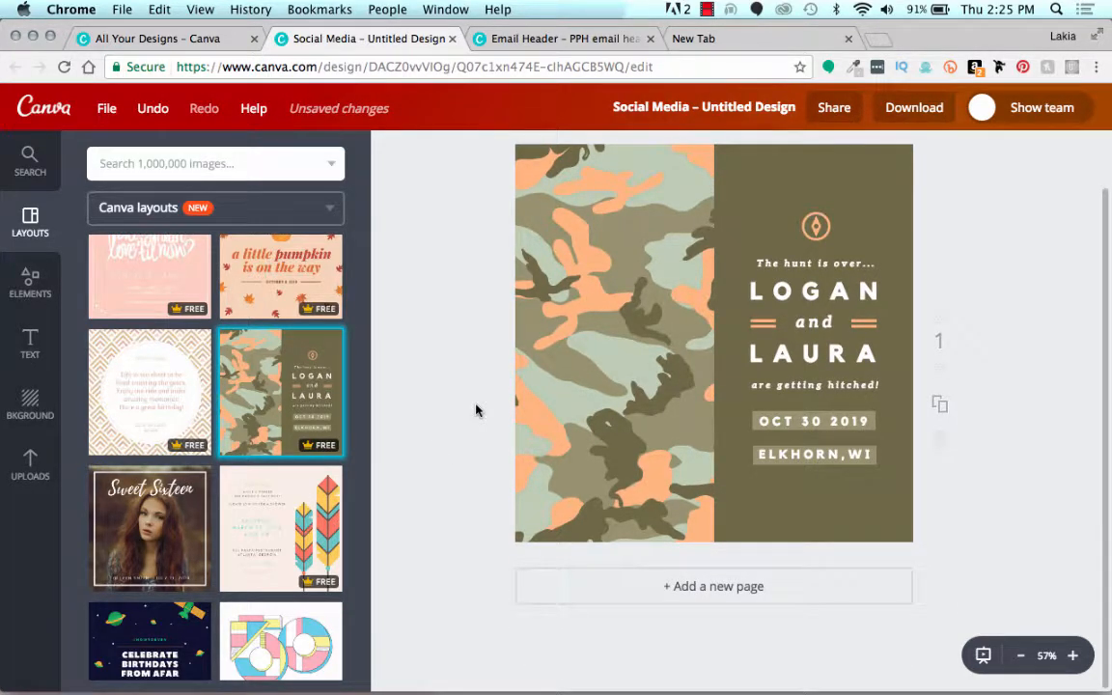
{"action": "left_click", "coordinate": [571, 600]}
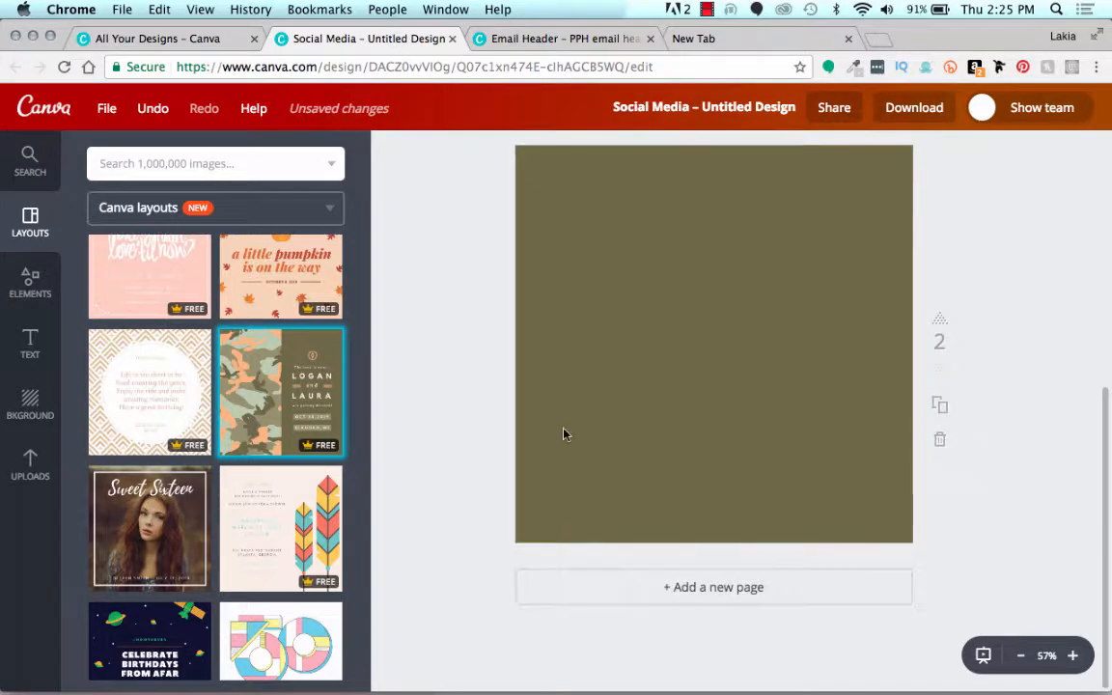
{"action": "left_click", "coordinate": [564, 431]}
{"action": "key", "text": "Delete"}
{"action": "scroll", "coordinate": [492, 328], "scroll_direction": "up", "scroll_amount": 3}
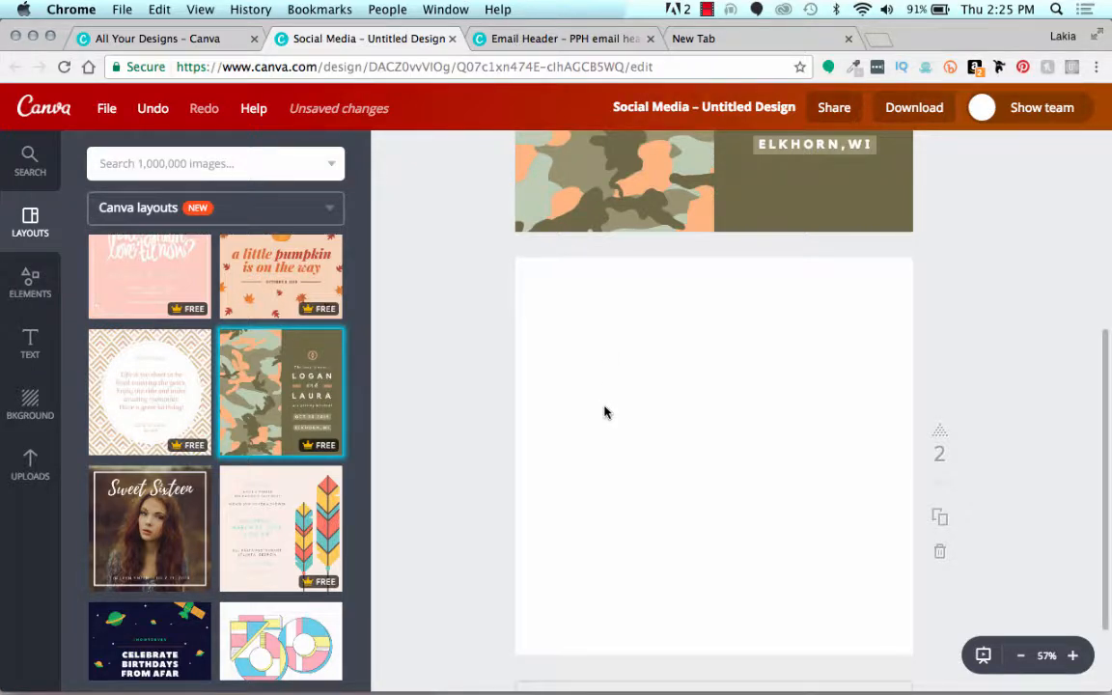
{"action": "left_click", "coordinate": [159, 390]}
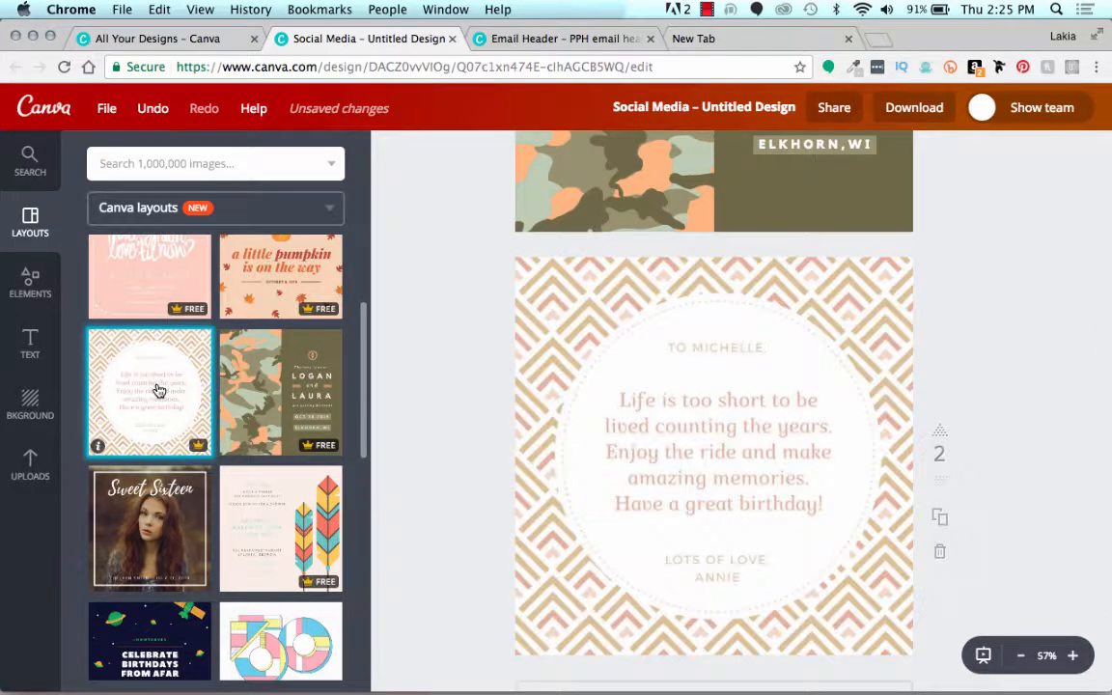
Step: Add a third page and apply the Sweet Sixteen portrait photo layout to it
{"action": "scroll", "coordinate": [464, 409], "scroll_direction": "down", "scroll_amount": 1}
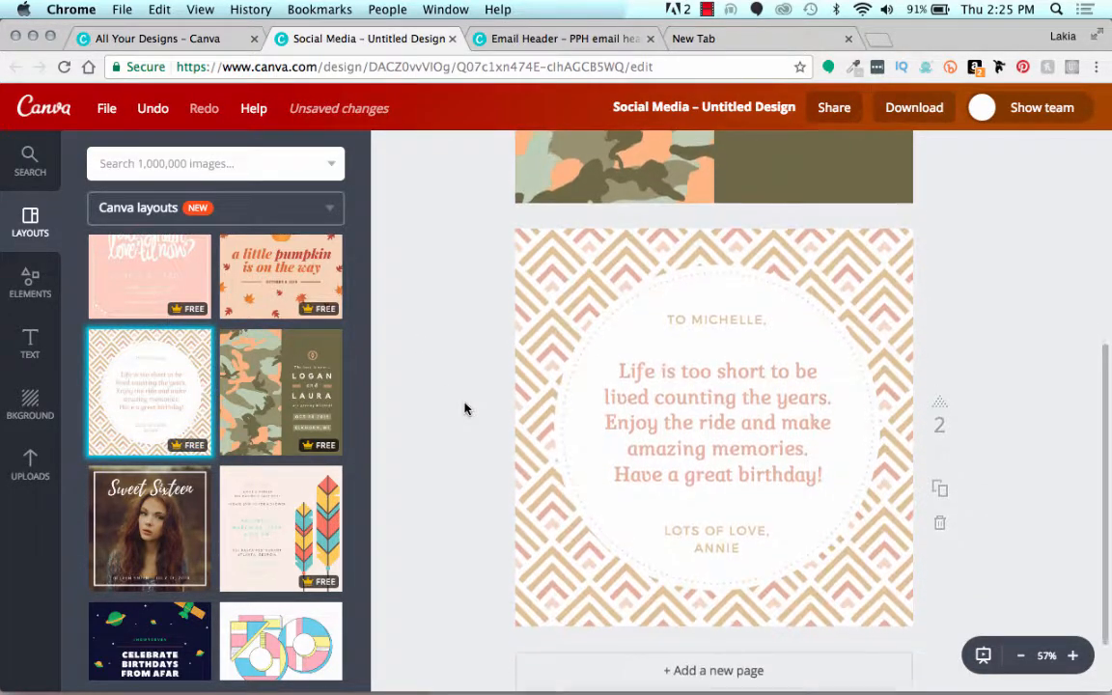
{"action": "scroll", "coordinate": [465, 409], "scroll_direction": "down", "scroll_amount": 2}
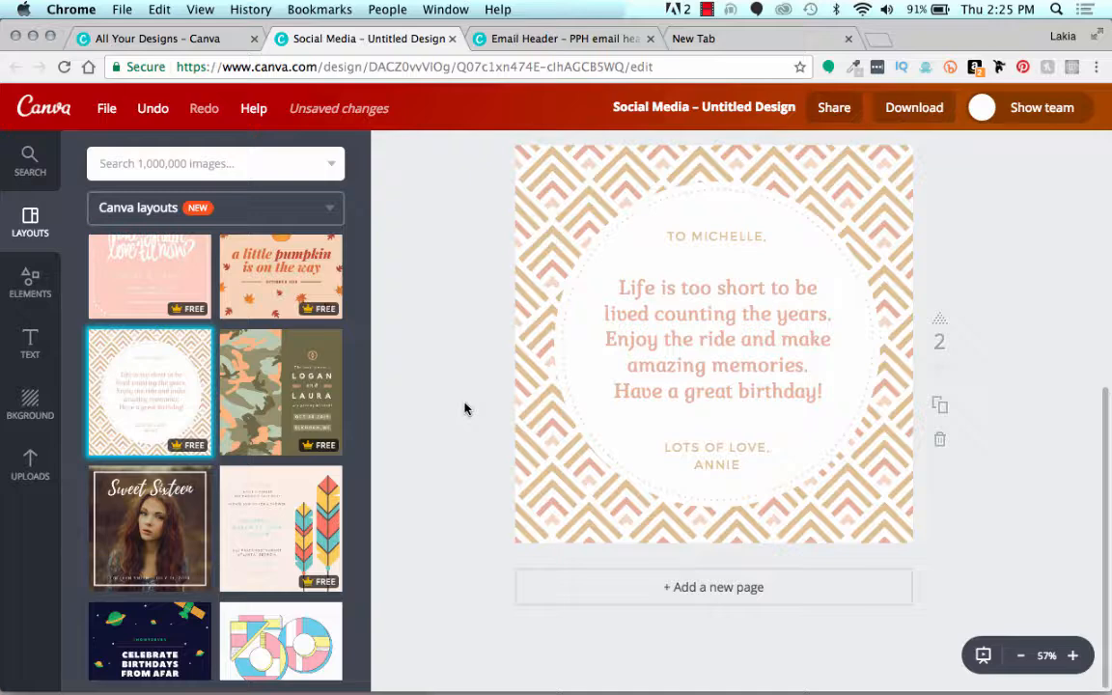
{"action": "scroll", "coordinate": [313, 389], "scroll_direction": "down", "scroll_amount": 1}
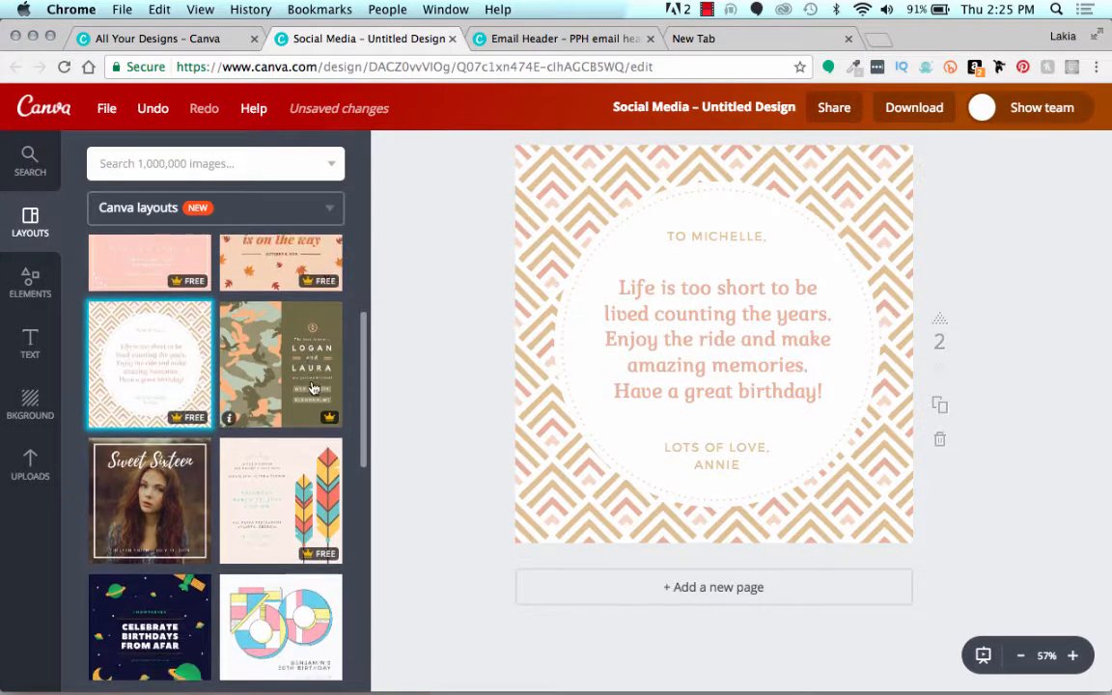
{"action": "scroll", "coordinate": [313, 389], "scroll_direction": "up", "scroll_amount": 2}
{"action": "scroll", "coordinate": [442, 459], "scroll_direction": "up", "scroll_amount": 1}
{"action": "scroll", "coordinate": [442, 460], "scroll_direction": "down", "scroll_amount": 1}
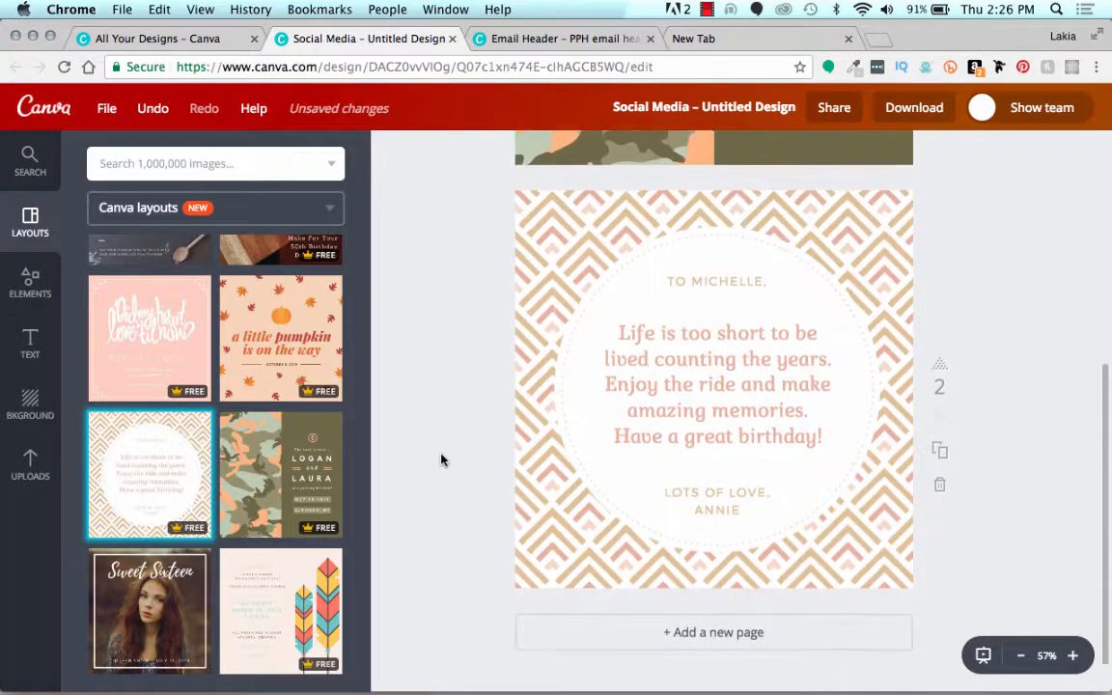
{"action": "left_click", "coordinate": [541, 599]}
{"action": "scroll", "coordinate": [272, 512], "scroll_direction": "down", "scroll_amount": 4}
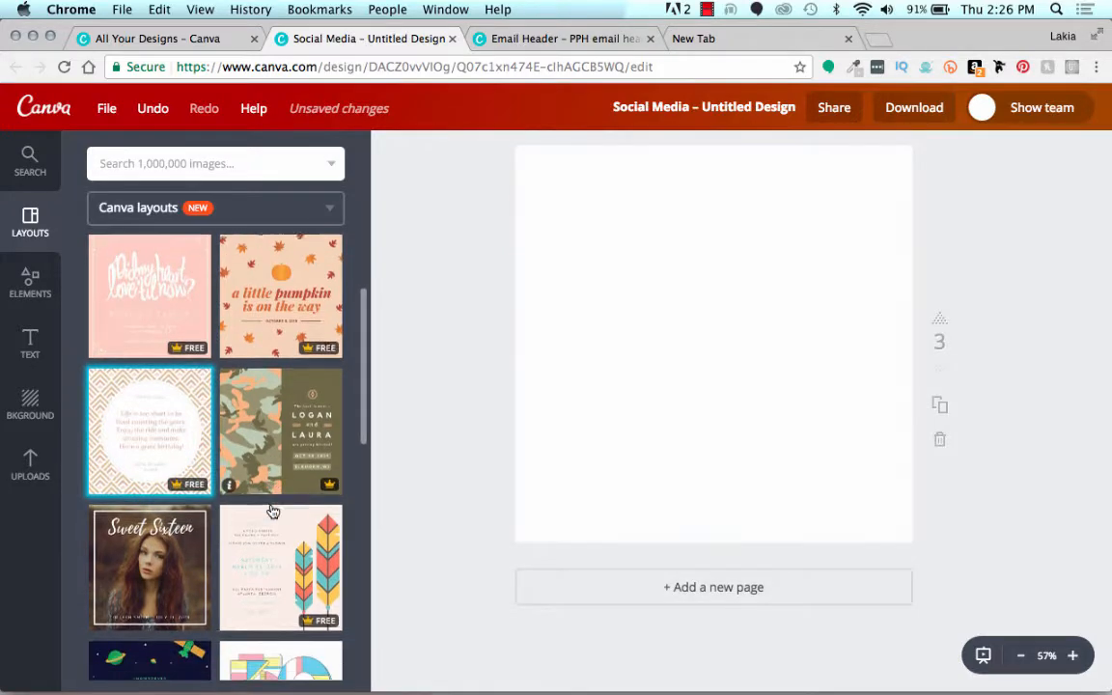
{"action": "scroll", "coordinate": [272, 512], "scroll_direction": "down", "scroll_amount": 2}
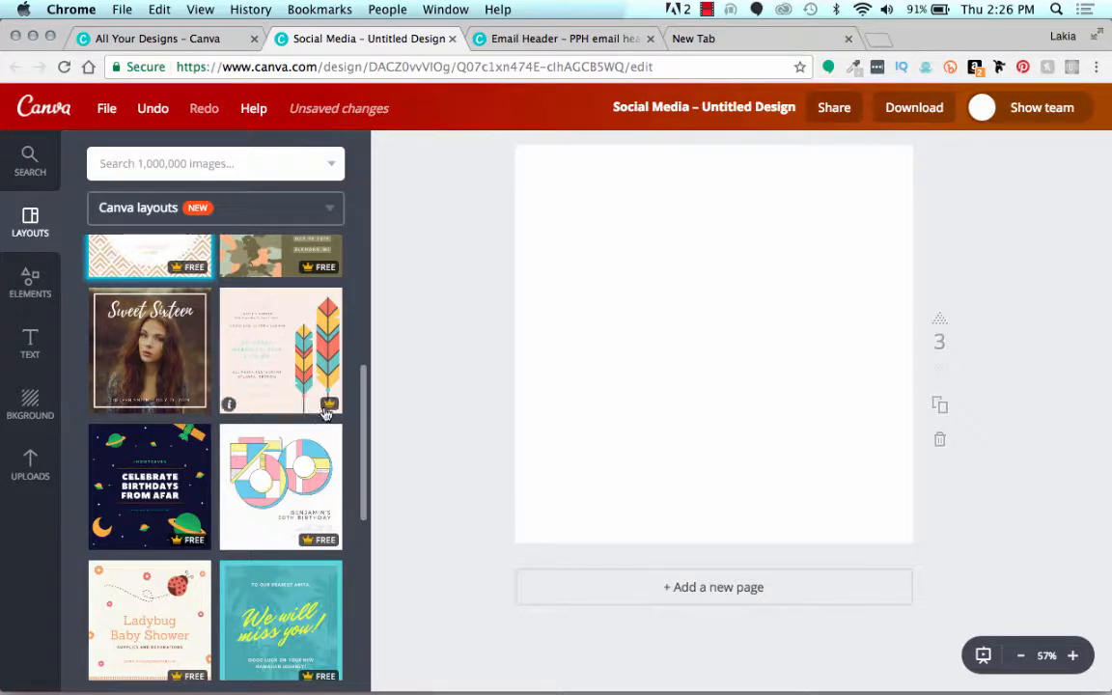
{"action": "left_click", "coordinate": [175, 364]}
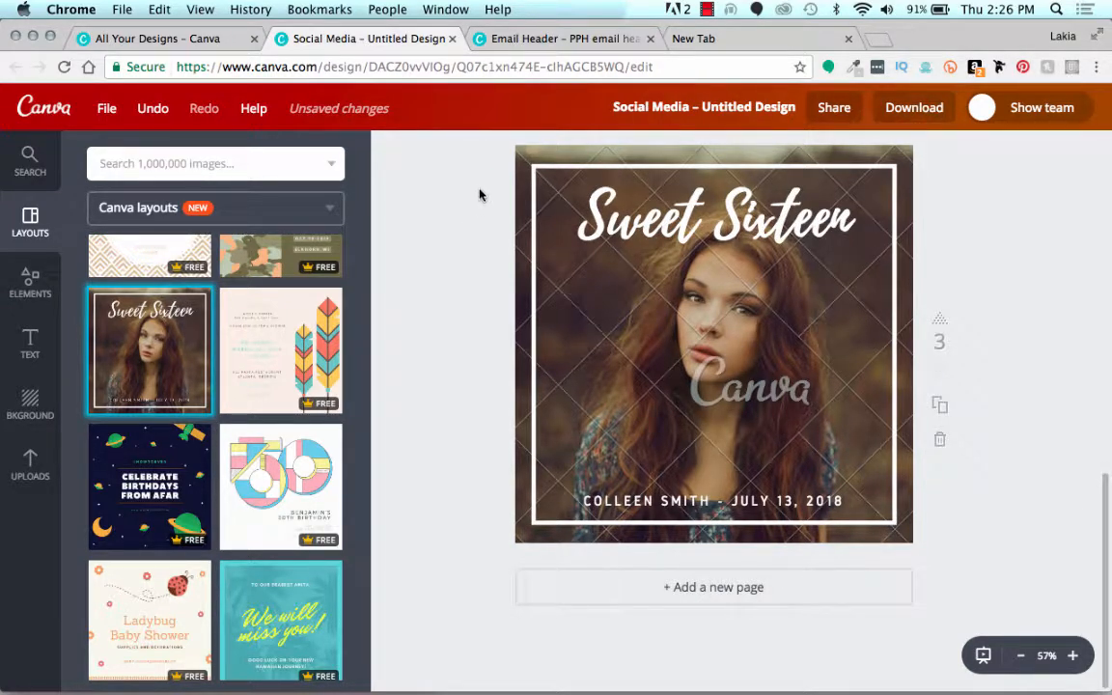
Step: Clear the Sweet Sixteen title, border, photo, image frame and caption from the third page, and delete that page
{"action": "left_click_drag", "start_coordinate": [480, 195], "coordinate": [616, 372]}
{"action": "key", "text": "Delete"}
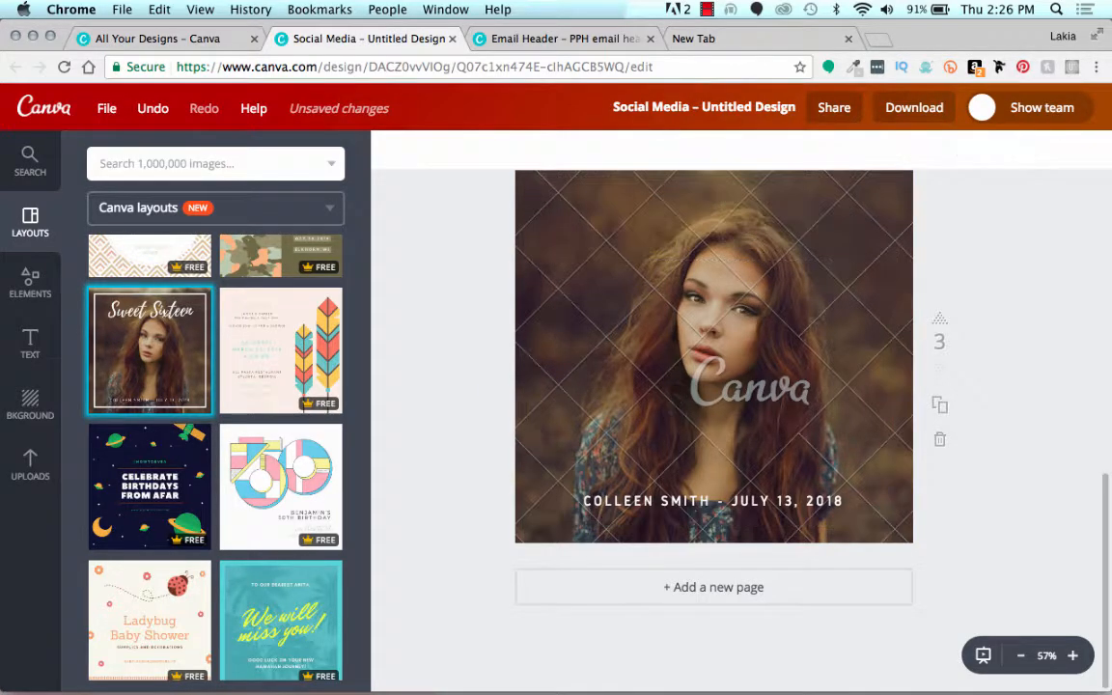
{"action": "left_click", "coordinate": [584, 325]}
{"action": "key", "text": "Delete"}
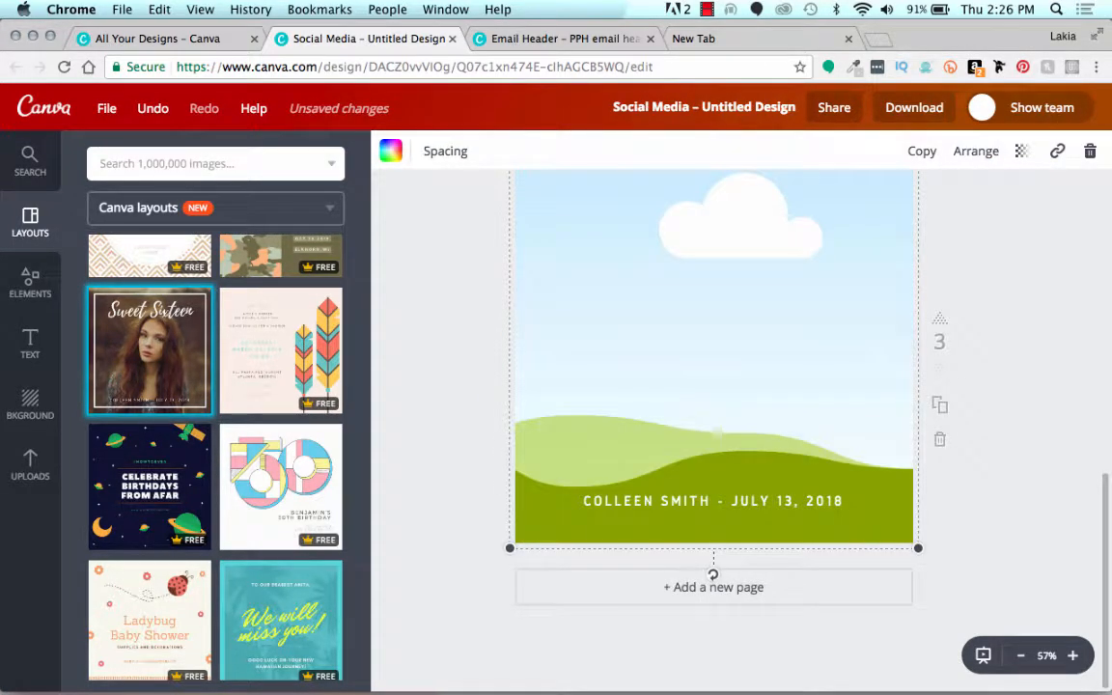
{"action": "key", "text": "Delete"}
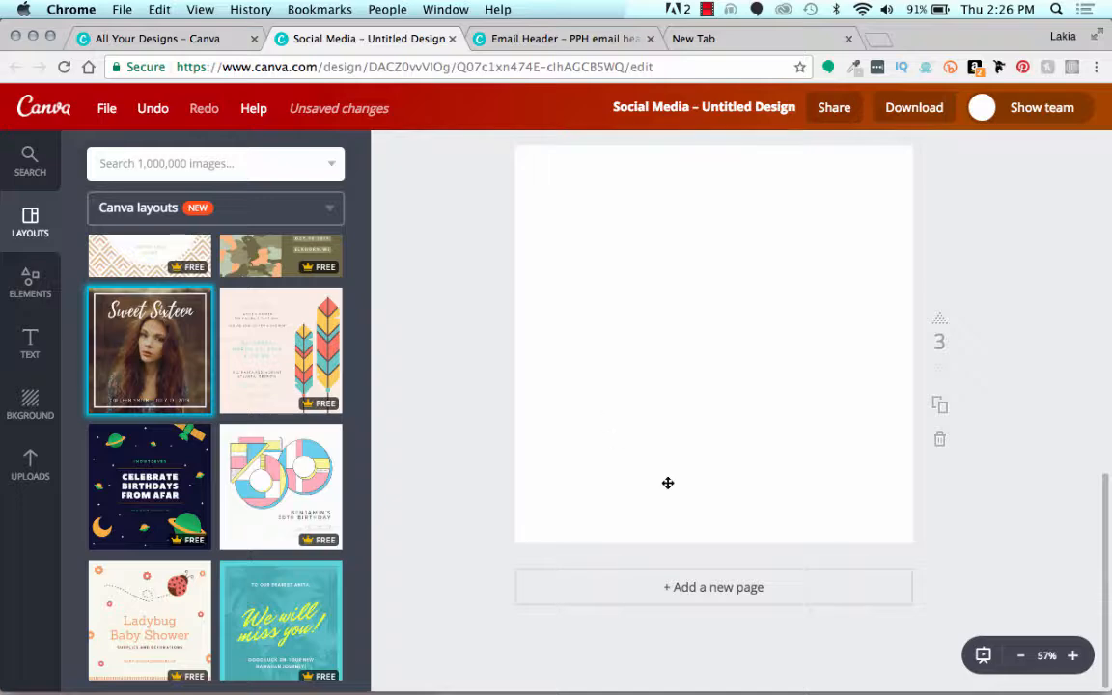
{"action": "left_click_drag", "start_coordinate": [604, 412], "coordinate": [780, 524]}
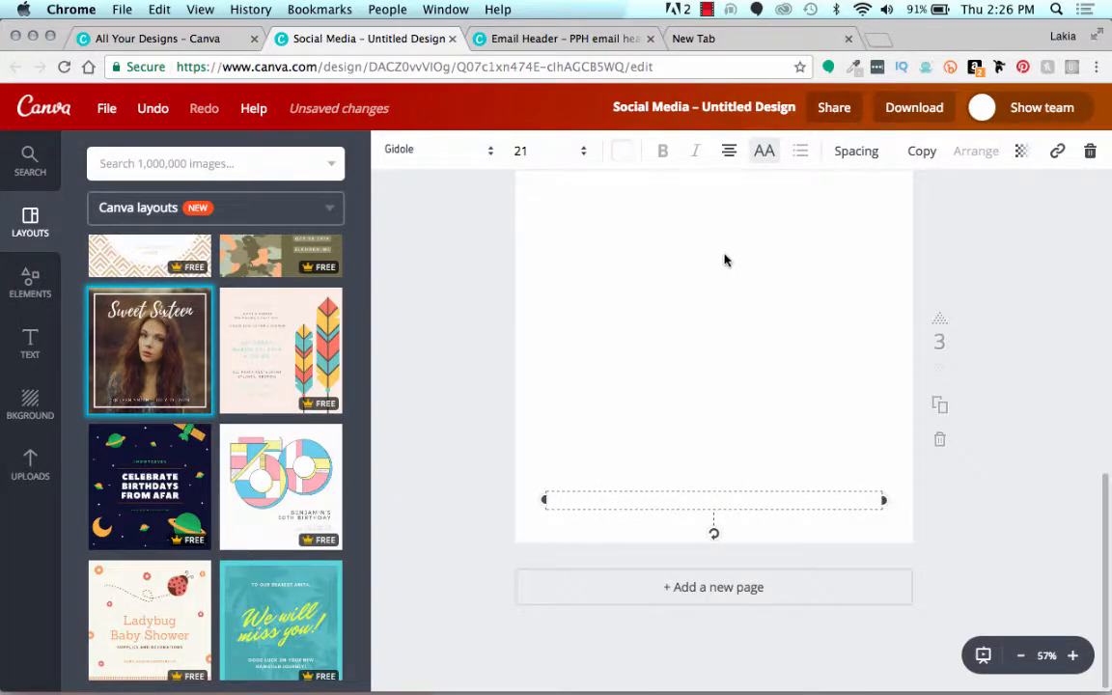
{"action": "key", "text": "Delete"}
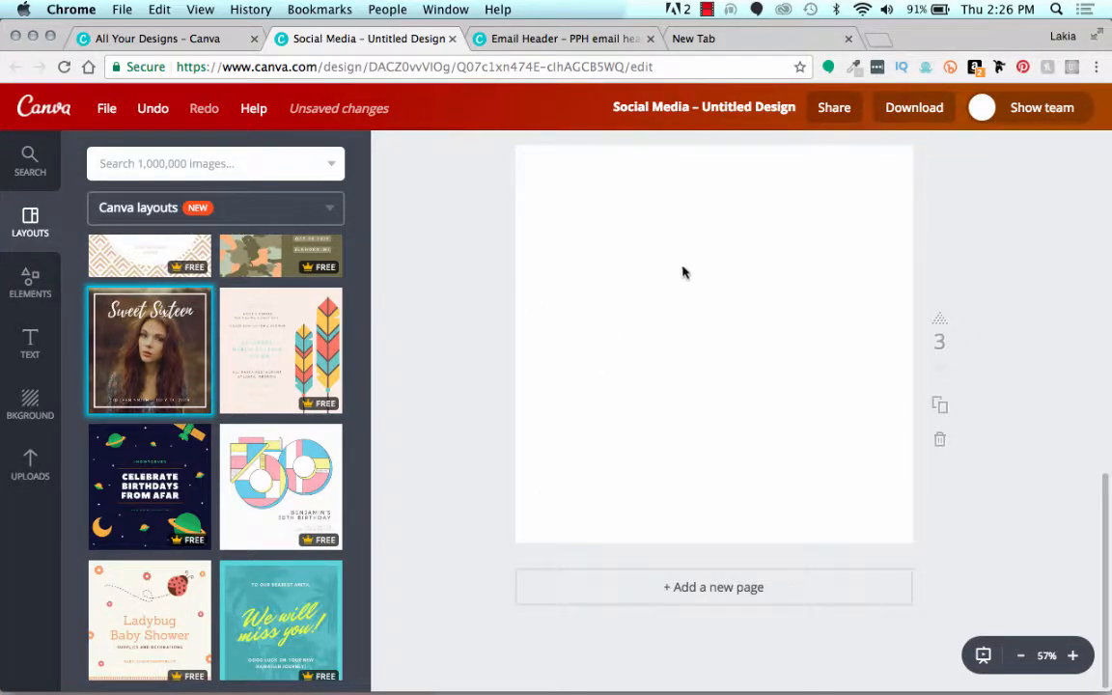
{"action": "left_click", "coordinate": [940, 439]}
Step: Add a blank third page after the chevron birthday page and browse more of the Canva layouts
{"action": "scroll", "coordinate": [530, 422], "scroll_direction": "up", "scroll_amount": 3}
{"action": "scroll", "coordinate": [521, 405], "scroll_direction": "down", "scroll_amount": 5}
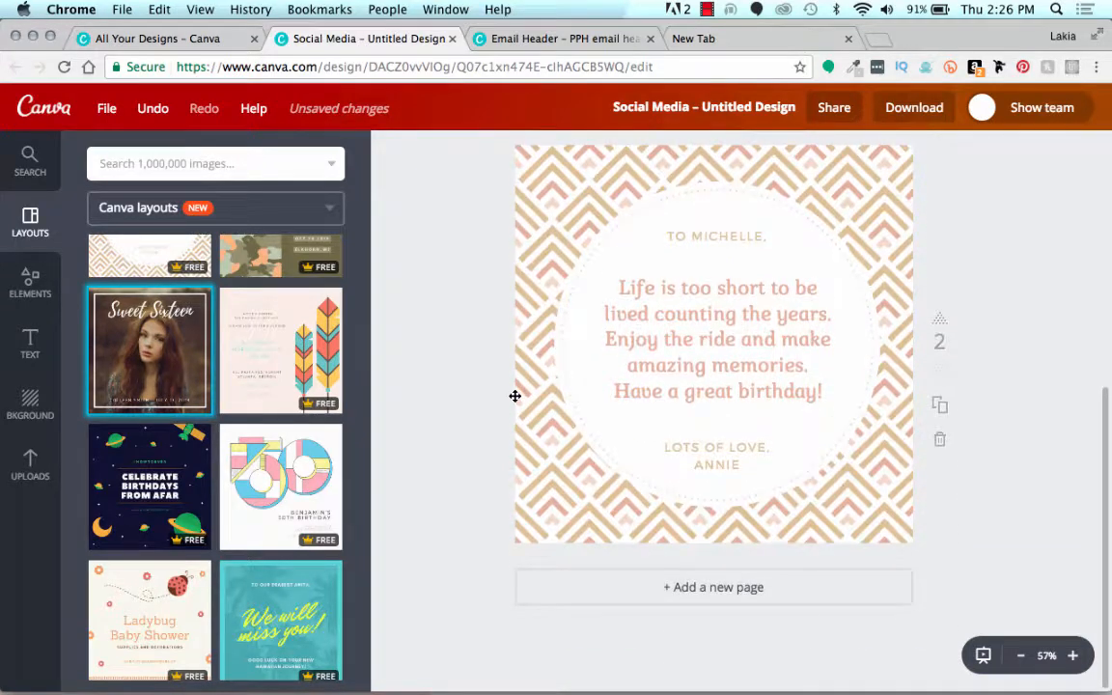
{"action": "left_click", "coordinate": [656, 602]}
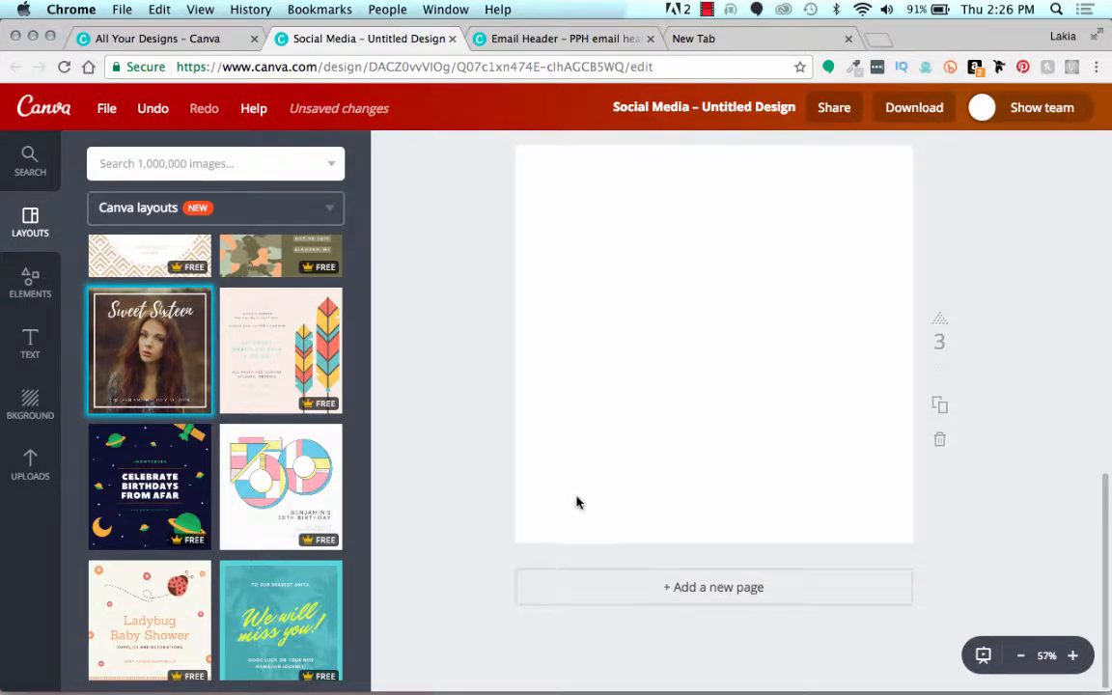
{"action": "scroll", "coordinate": [169, 402], "scroll_direction": "down", "scroll_amount": 3}
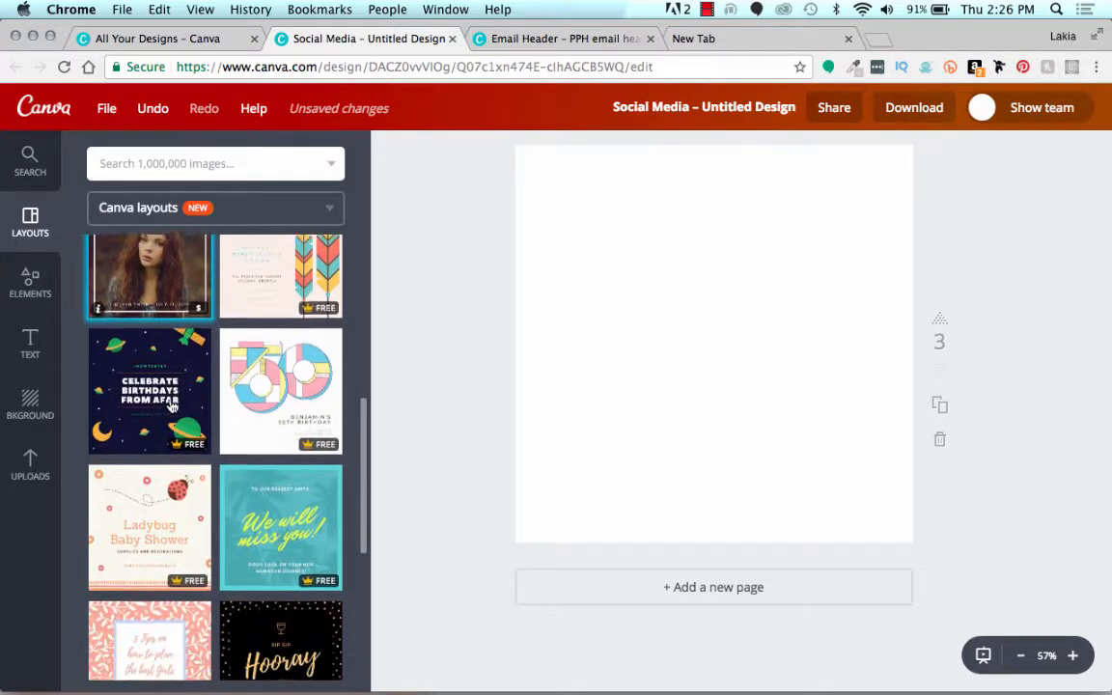
{"action": "scroll", "coordinate": [171, 405], "scroll_direction": "down", "scroll_amount": 5}
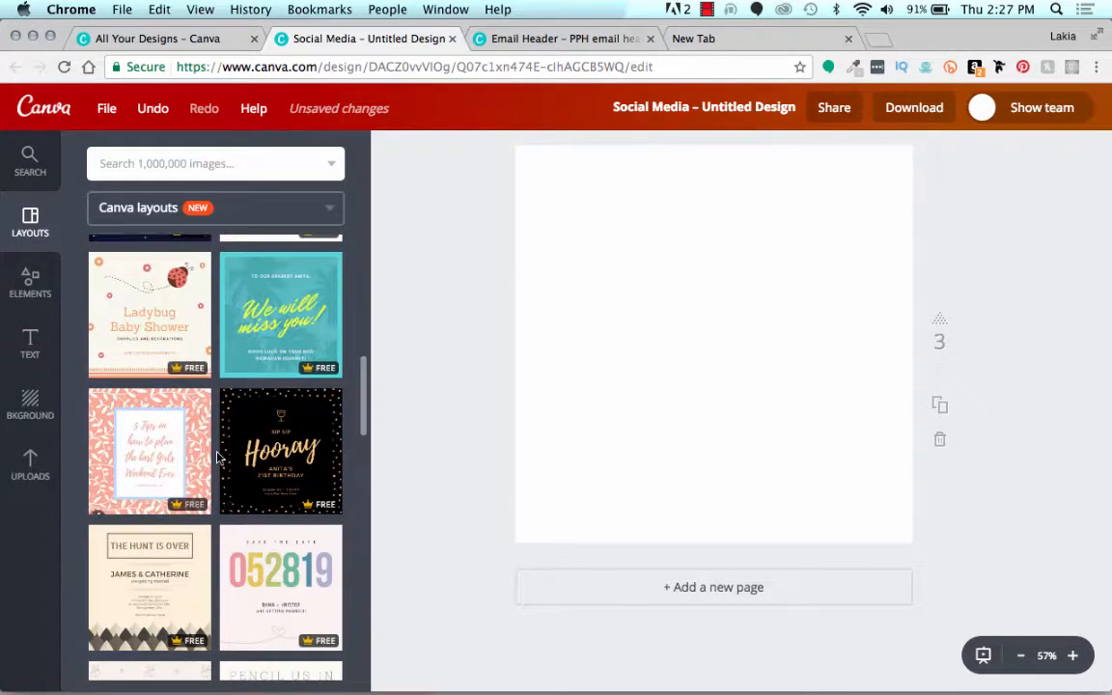
{"action": "scroll", "coordinate": [218, 463], "scroll_direction": "down", "scroll_amount": 6}
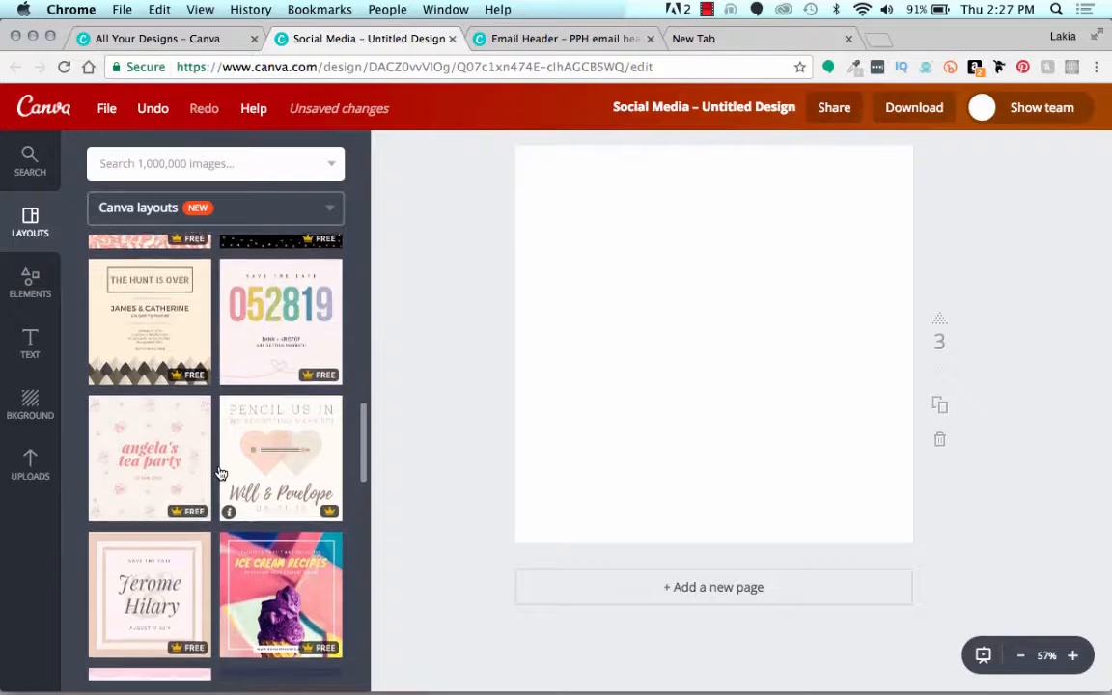
{"action": "scroll", "coordinate": [220, 473], "scroll_direction": "down", "scroll_amount": 5}
{"action": "scroll", "coordinate": [220, 474], "scroll_direction": "up", "scroll_amount": 12}
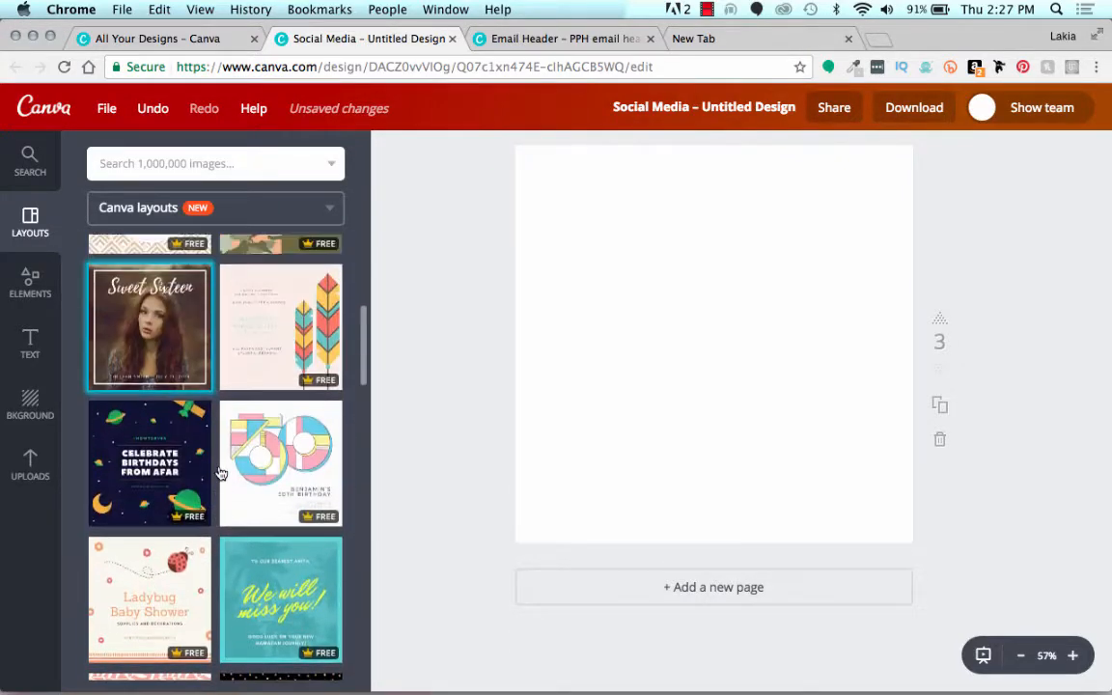
{"action": "scroll", "coordinate": [220, 473], "scroll_direction": "up", "scroll_amount": 7}
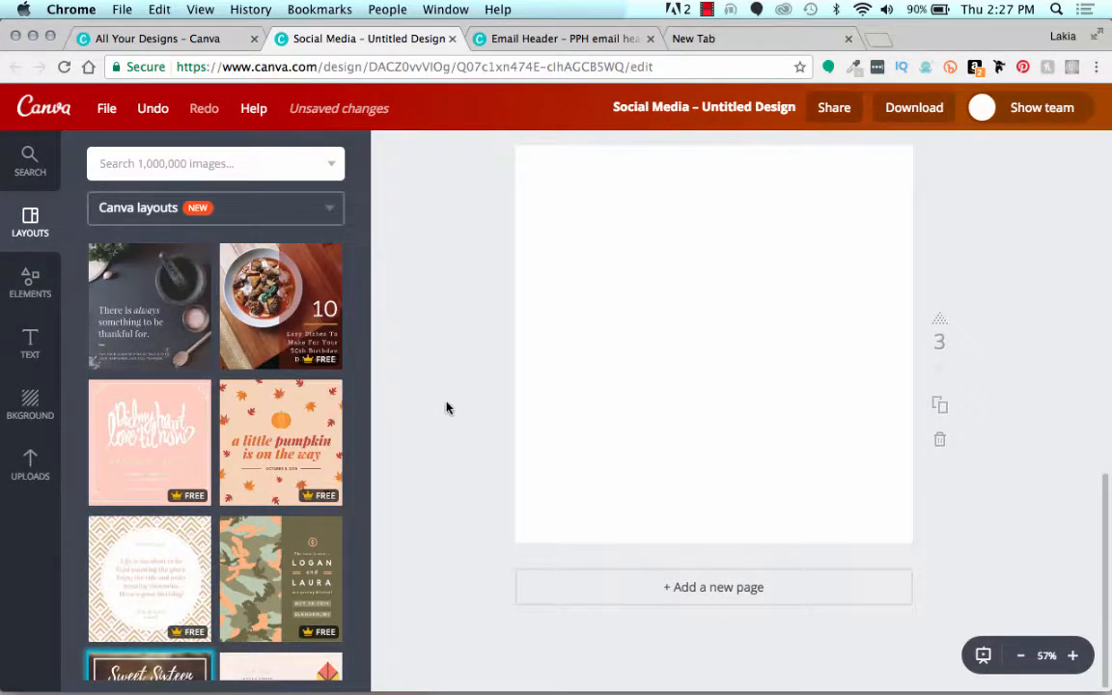
Step: Recolor the medium olive shade of the first page's camouflage graphic to the dark red from the primary palette
{"action": "scroll", "coordinate": [446, 407], "scroll_direction": "up", "scroll_amount": 10}
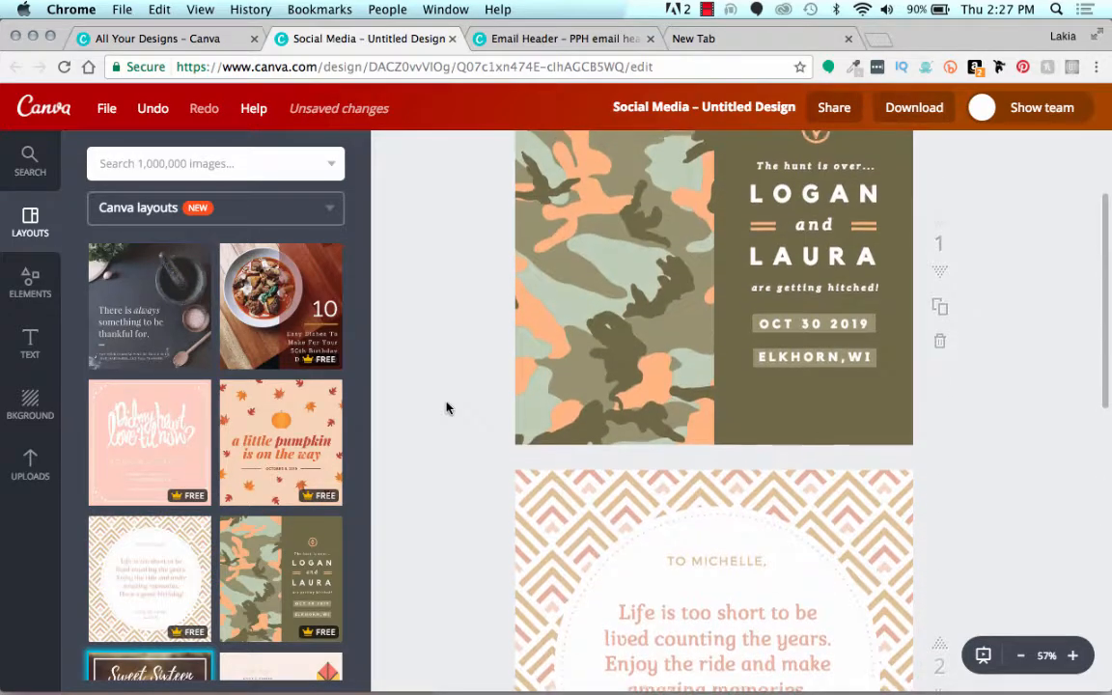
{"action": "scroll", "coordinate": [447, 408], "scroll_direction": "up", "scroll_amount": 3}
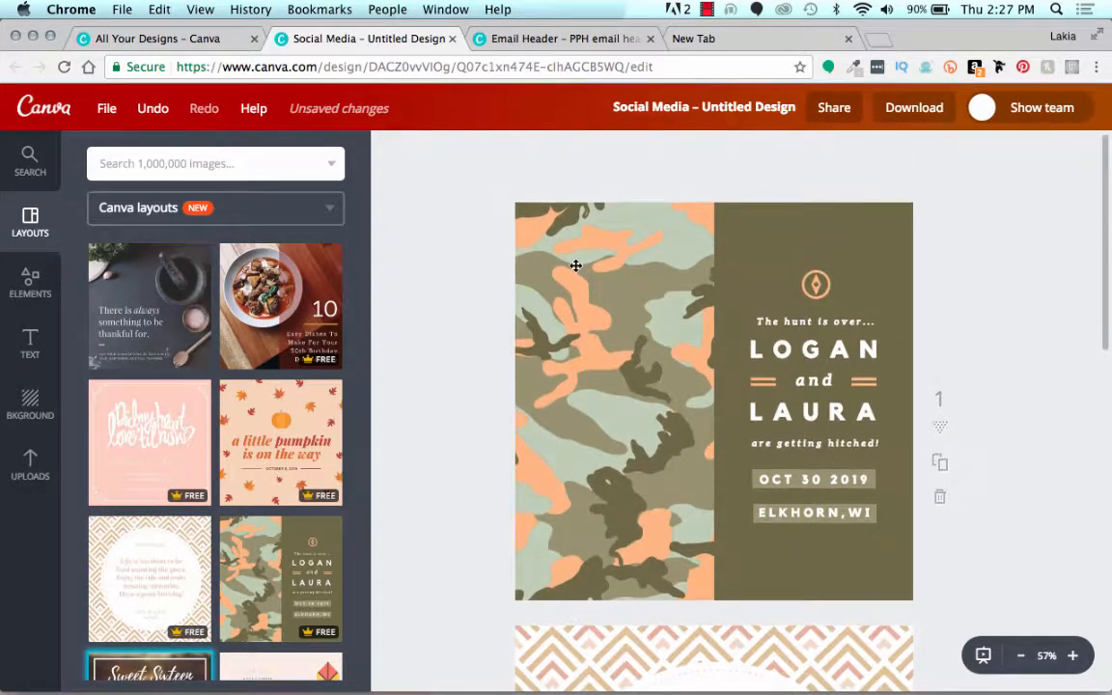
{"action": "left_click", "coordinate": [630, 357]}
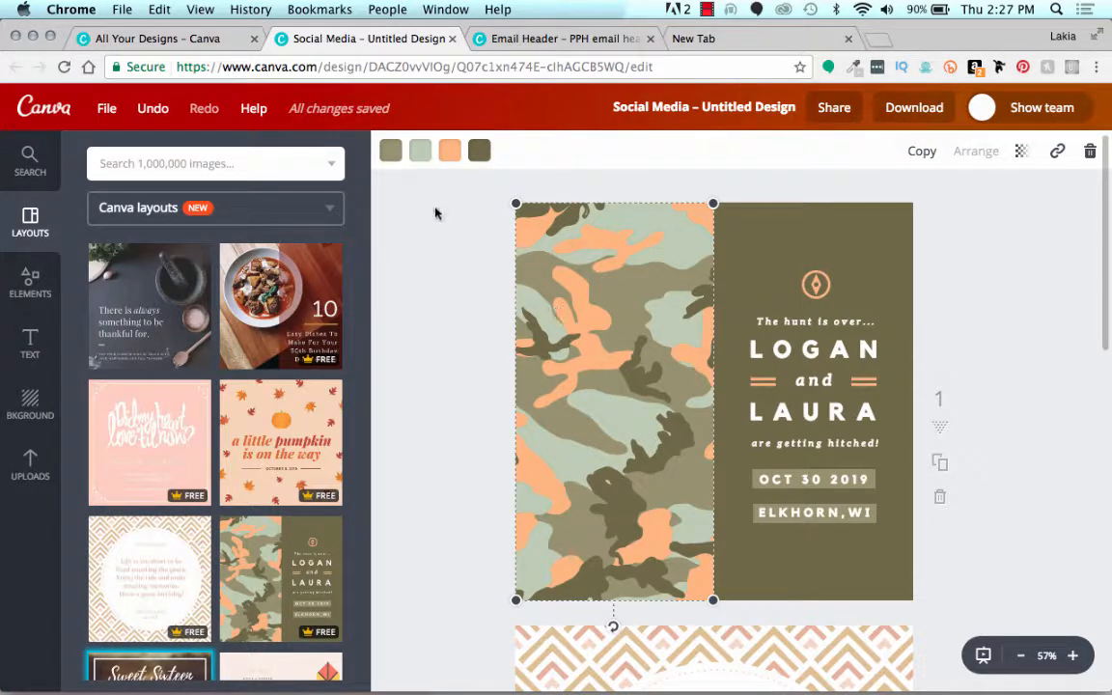
{"action": "left_click", "coordinate": [390, 152]}
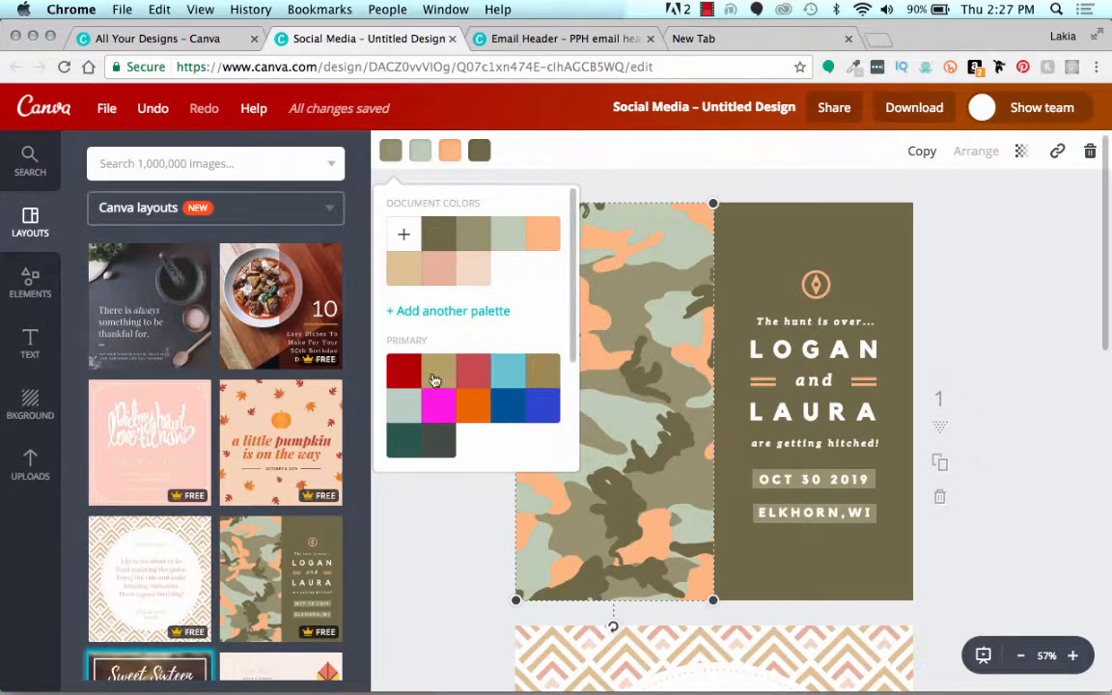
{"action": "left_click", "coordinate": [404, 385]}
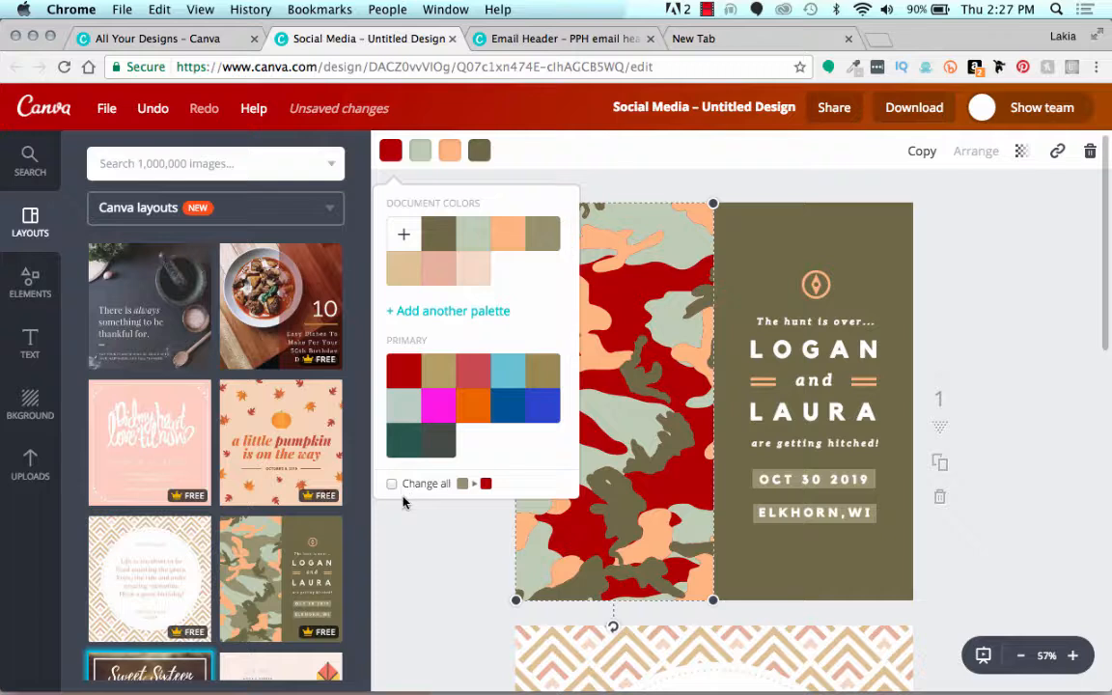
{"action": "left_click", "coordinate": [773, 235]}
Step: Set the first page's background to a custom bright lime green using the color wheel and brightness slider
{"action": "left_click", "coordinate": [773, 235]}
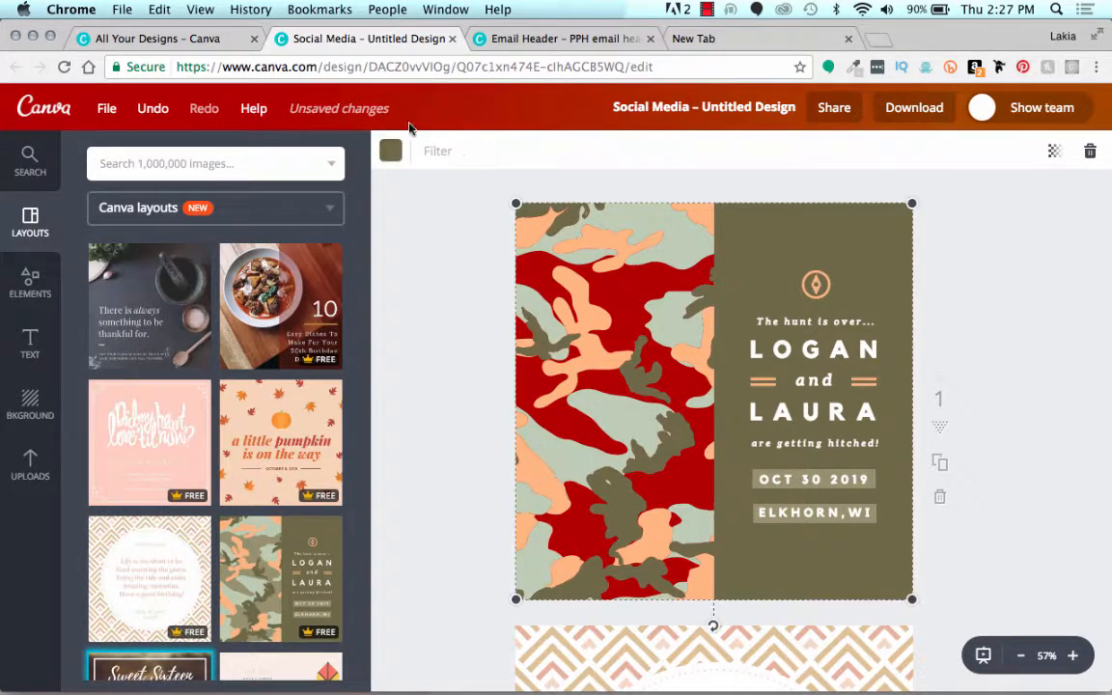
{"action": "left_click", "coordinate": [390, 155]}
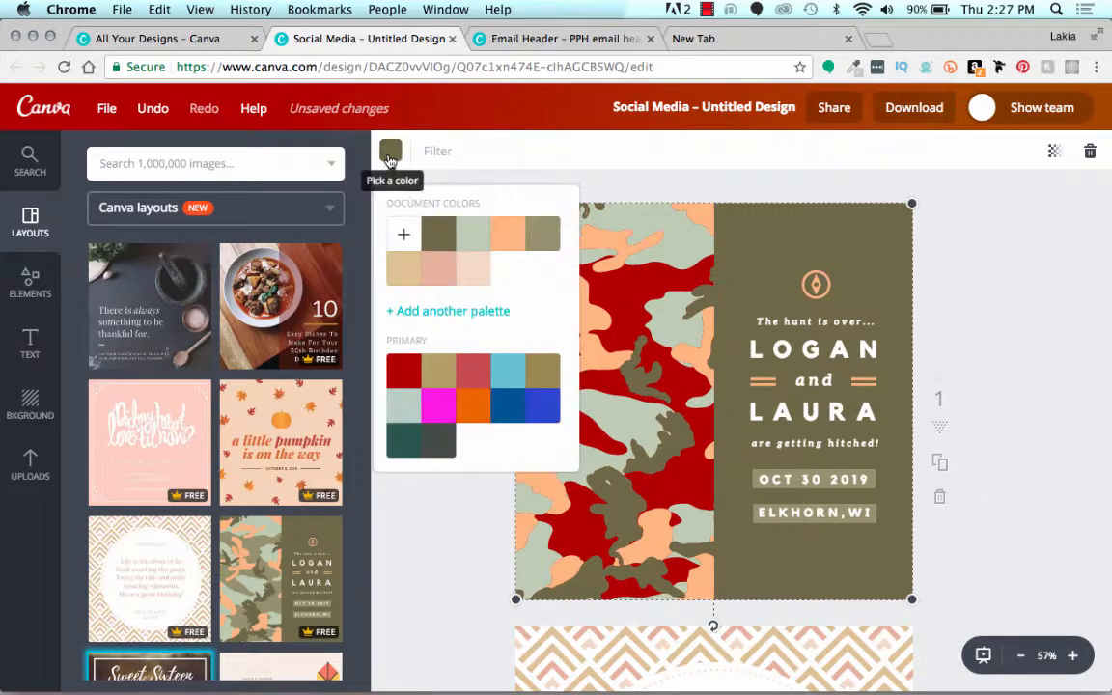
{"action": "left_click", "coordinate": [407, 232]}
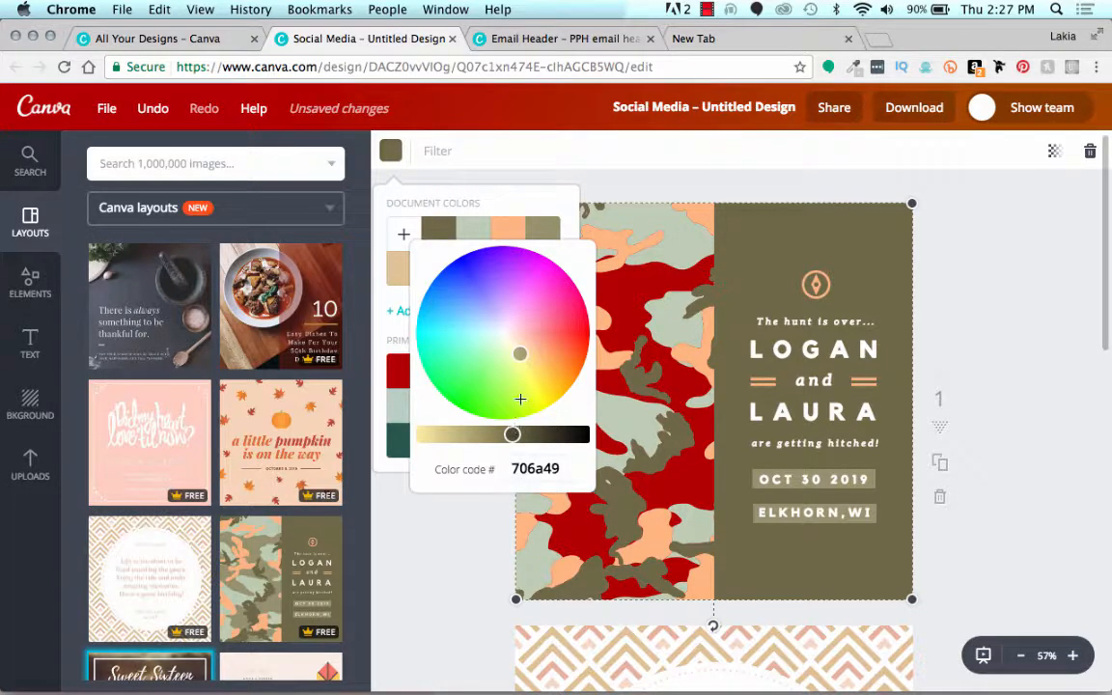
{"action": "left_click_drag", "start_coordinate": [520, 357], "coordinate": [510, 389]}
{"action": "left_click_drag", "start_coordinate": [504, 435], "coordinate": [411, 434]}
{"action": "left_click", "coordinate": [404, 538]}
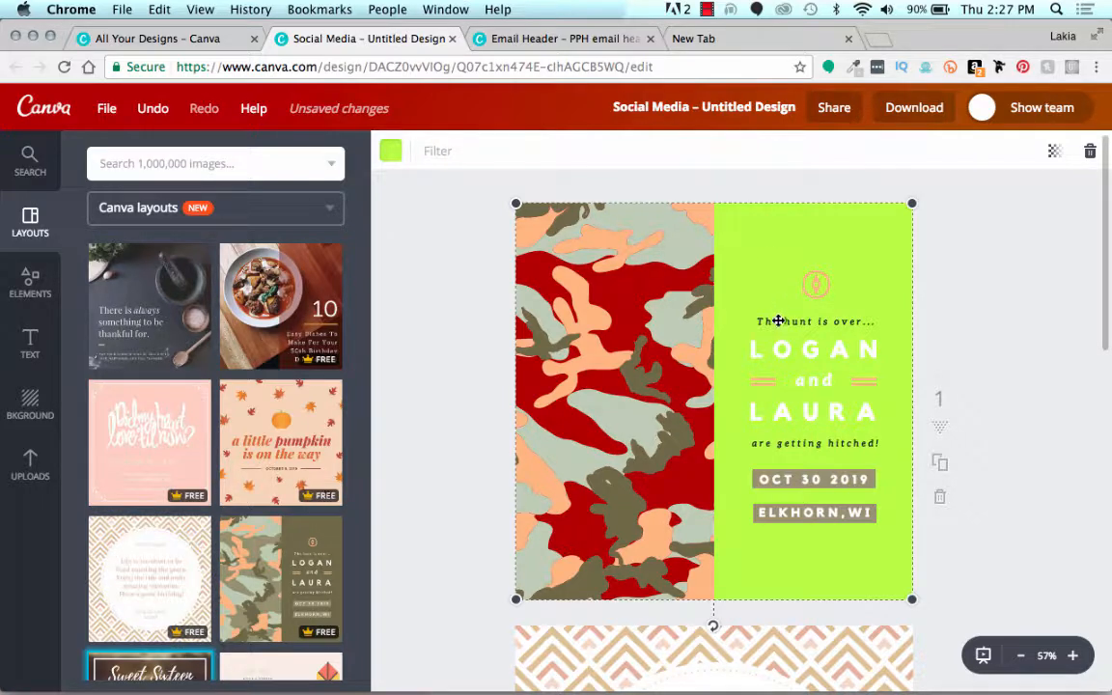
{"action": "left_click", "coordinate": [482, 253]}
Step: Delete the camouflage graphic from the first page
{"action": "scroll", "coordinate": [483, 251], "scroll_direction": "down", "scroll_amount": 2}
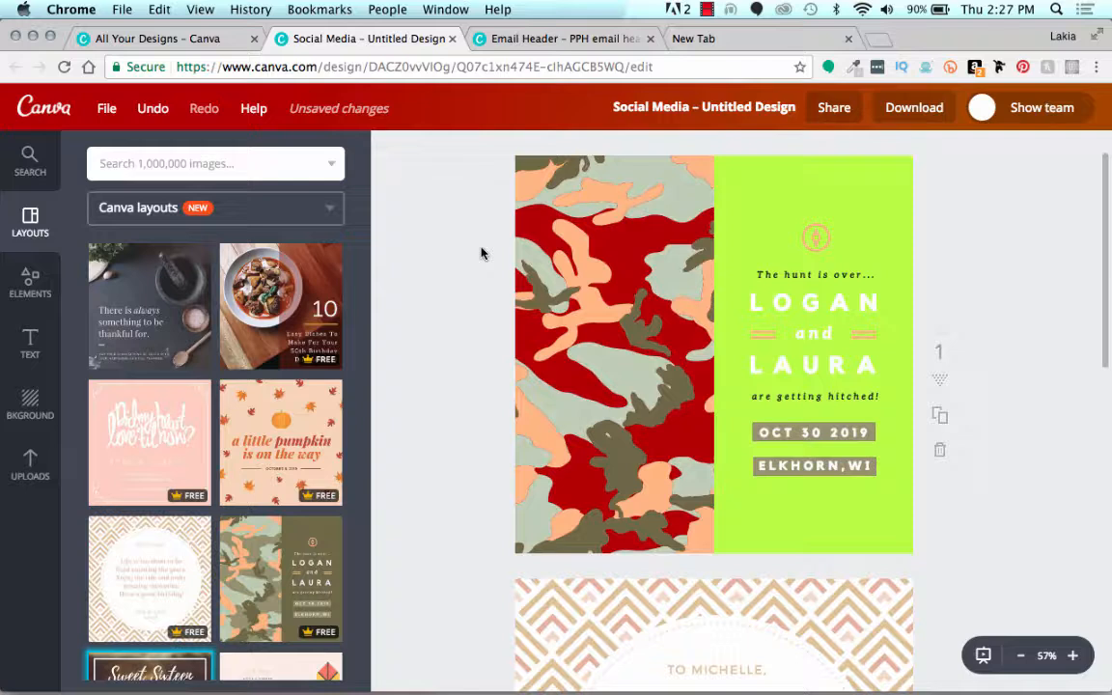
{"action": "left_click", "coordinate": [607, 298]}
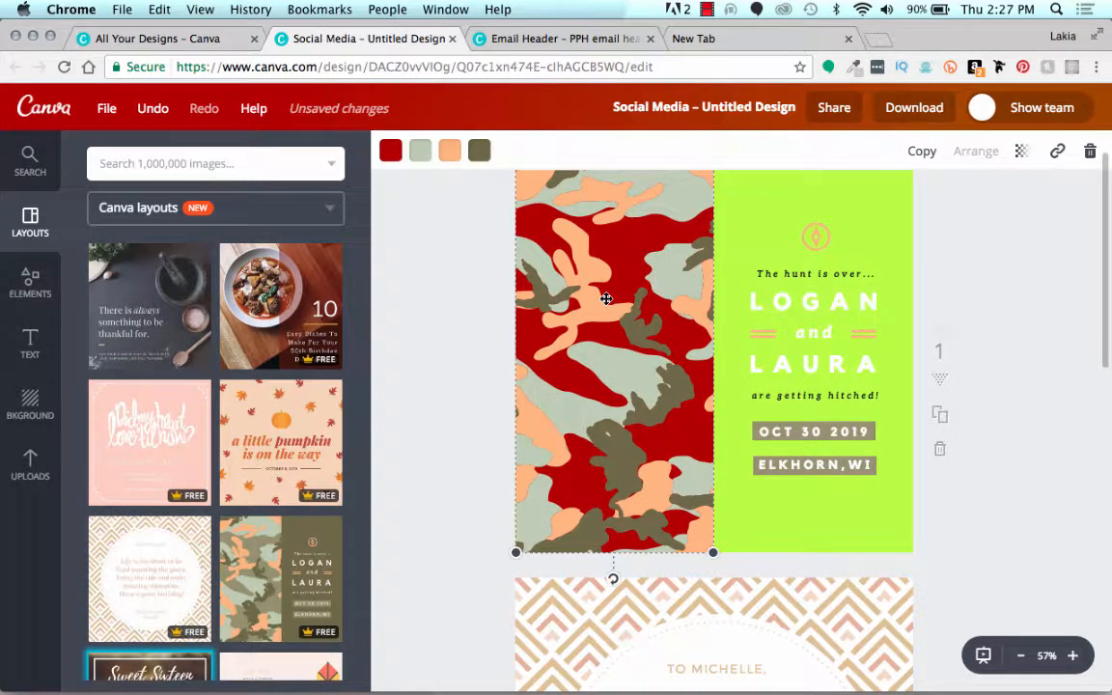
{"action": "key", "text": "BackSpace"}
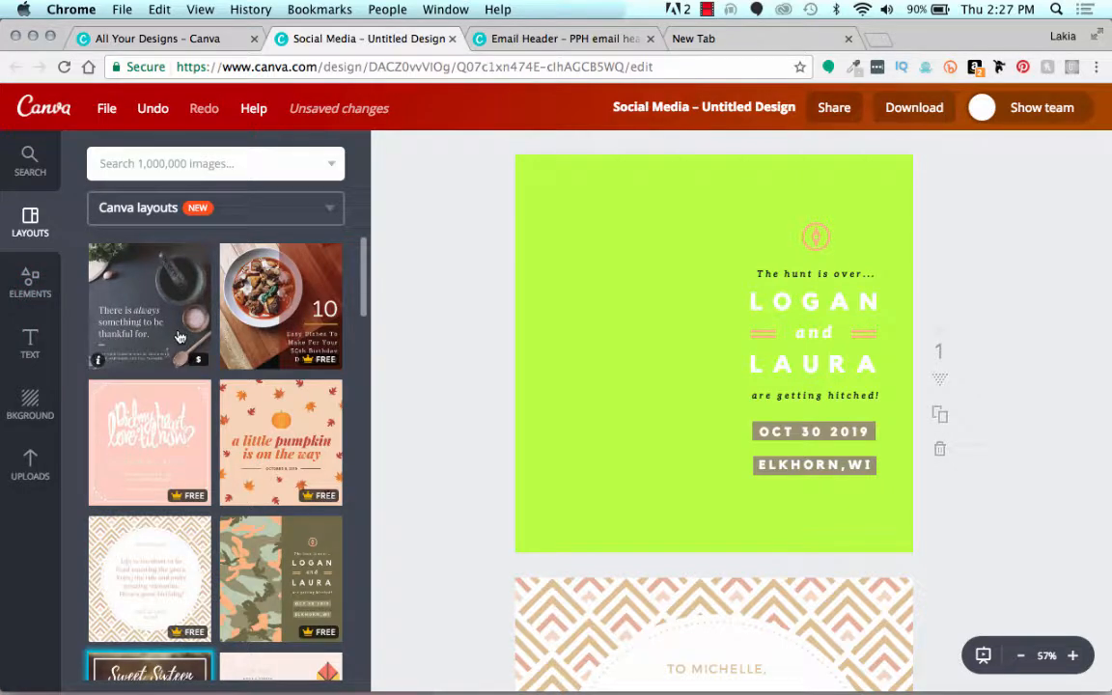
Step: Search the image library for "woman", limited to illustrations
{"action": "left_click", "coordinate": [135, 166]}
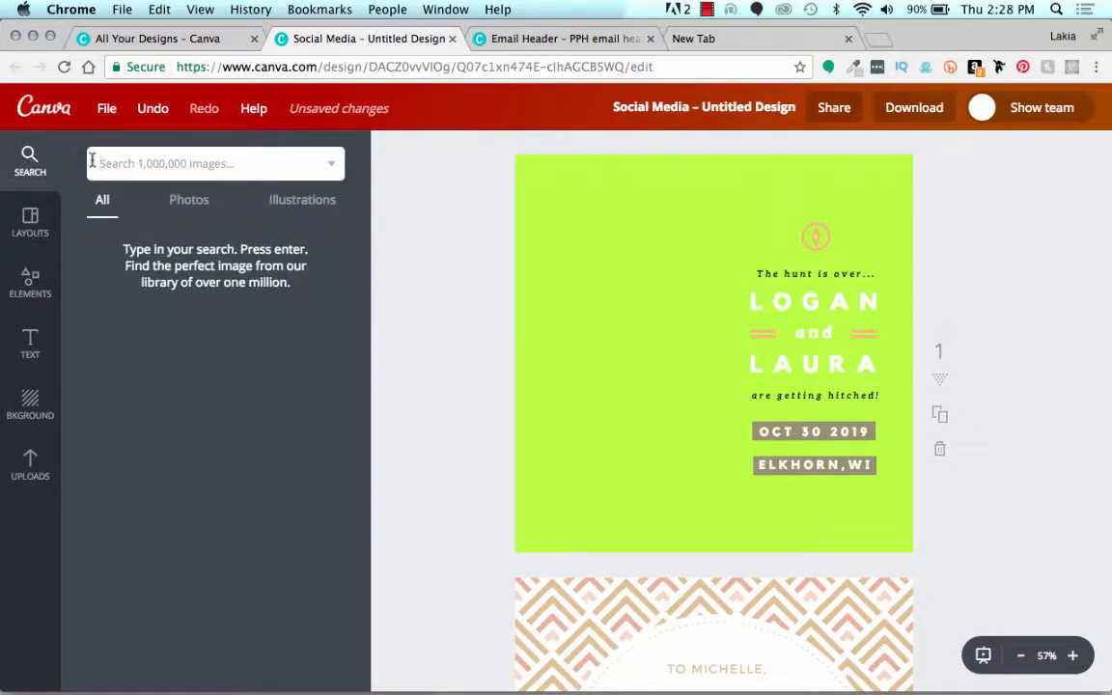
{"action": "left_click", "coordinate": [194, 209]}
{"action": "left_click", "coordinate": [323, 208]}
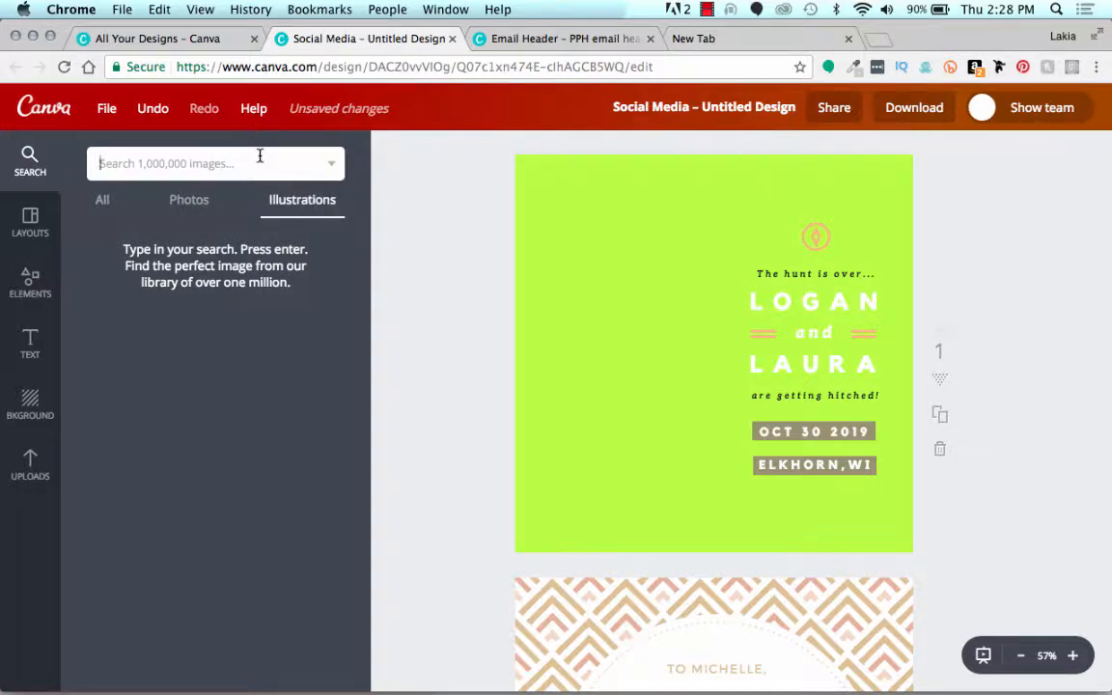
{"action": "type", "text": "woman"}
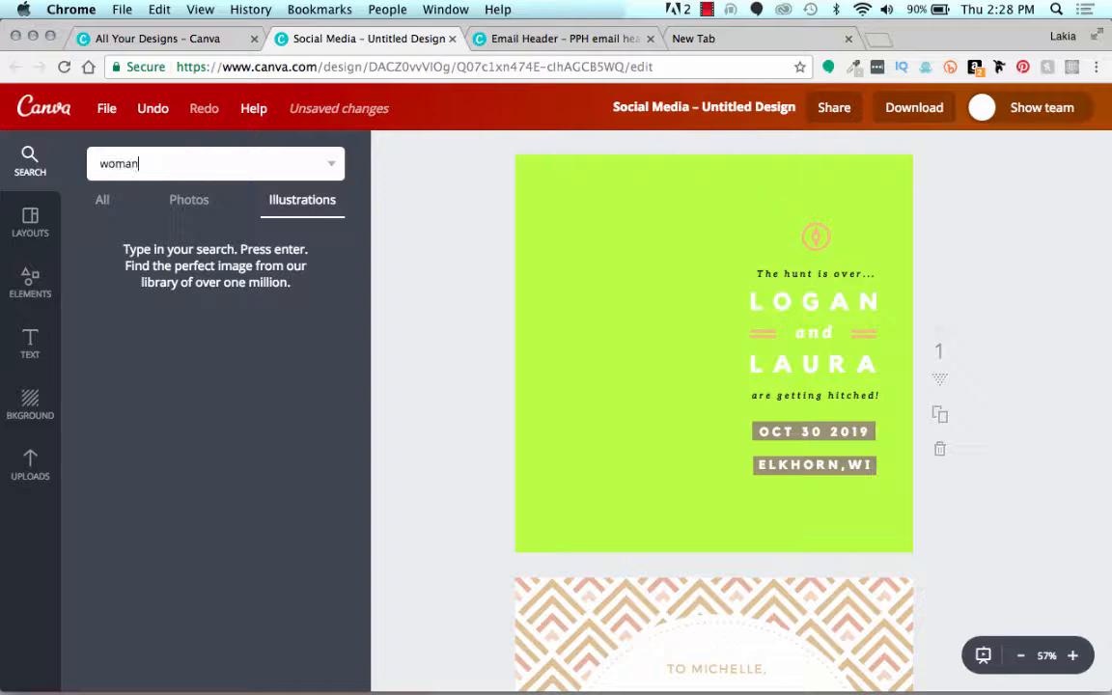
{"action": "key", "text": "Return"}
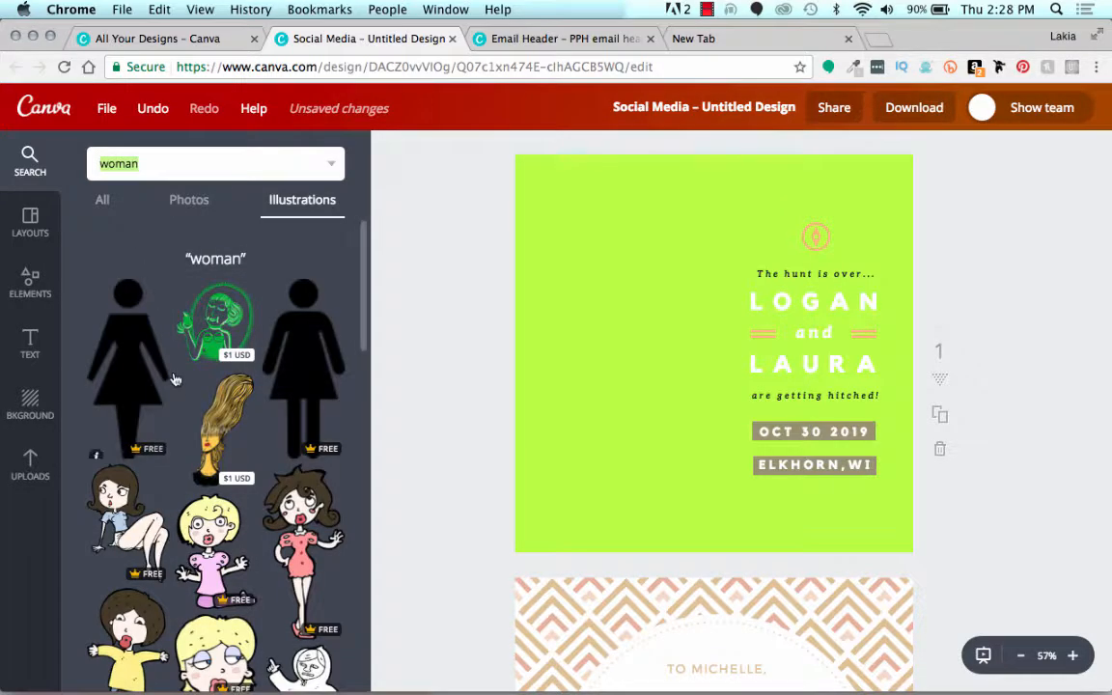
Step: Look through the illustration results for "woman"
{"action": "scroll", "coordinate": [177, 387], "scroll_direction": "down", "scroll_amount": 2}
{"action": "scroll", "coordinate": [177, 387], "scroll_direction": "down", "scroll_amount": 10}
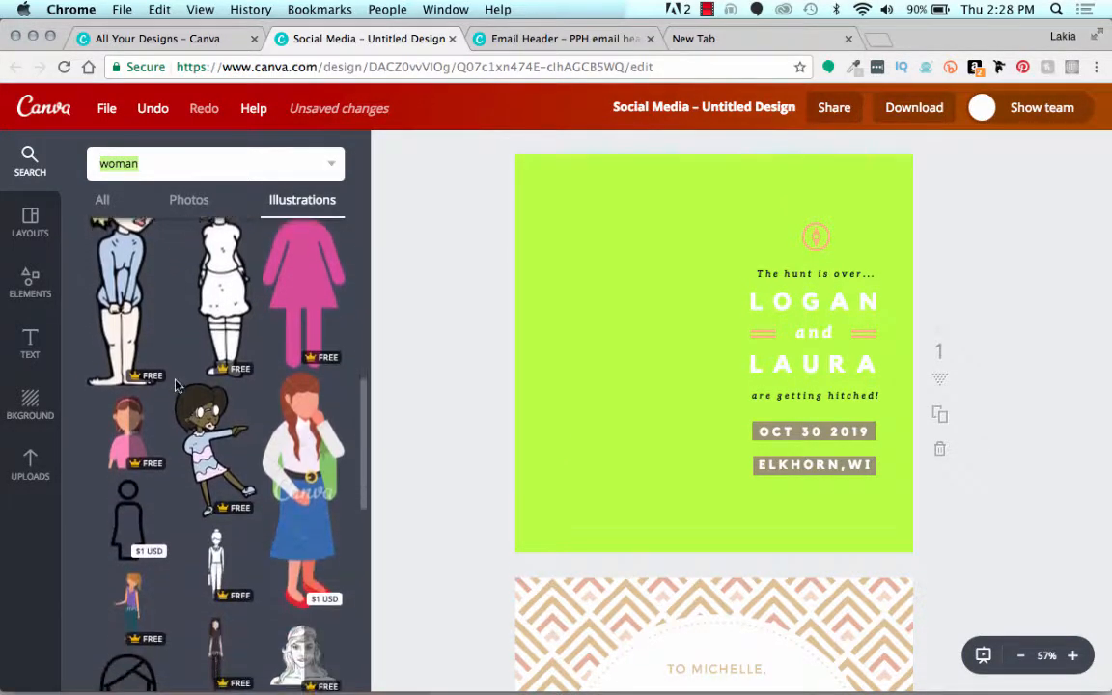
{"action": "scroll", "coordinate": [176, 387], "scroll_direction": "down", "scroll_amount": 10}
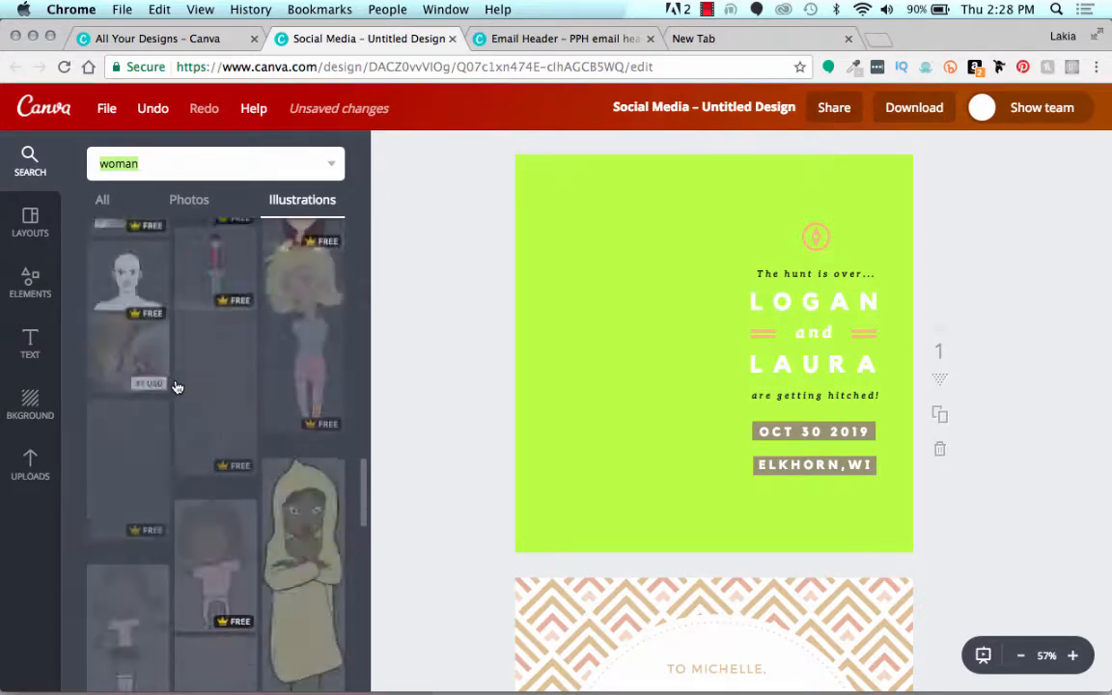
{"action": "scroll", "coordinate": [177, 388], "scroll_direction": "down", "scroll_amount": 10}
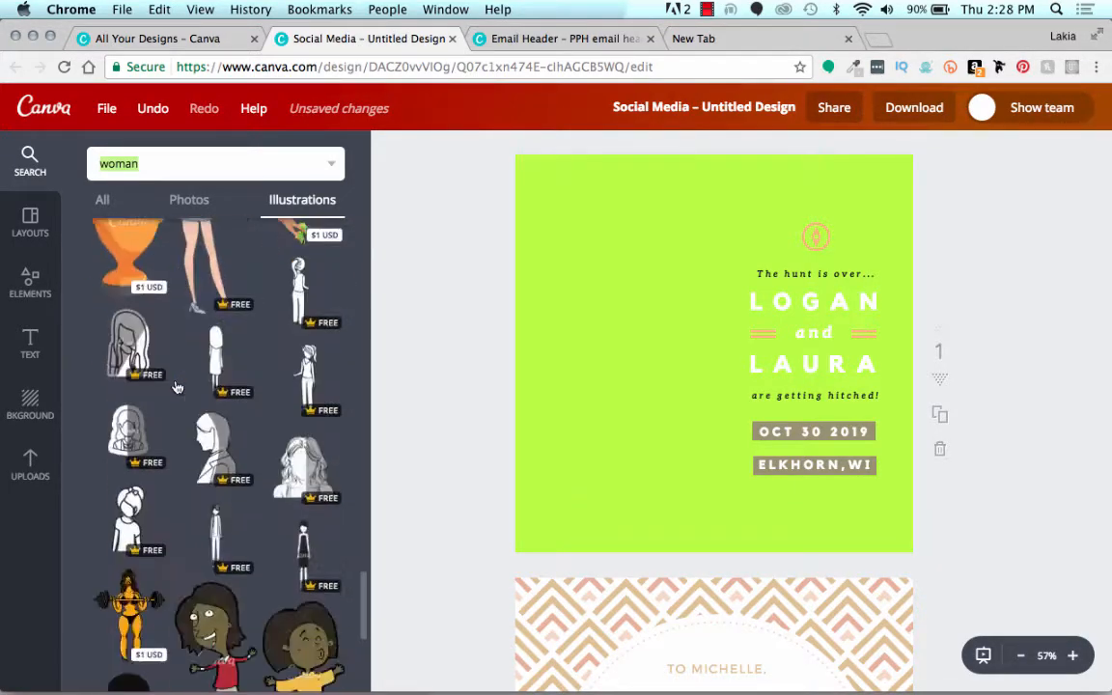
{"action": "scroll", "coordinate": [177, 387], "scroll_direction": "down", "scroll_amount": 10}
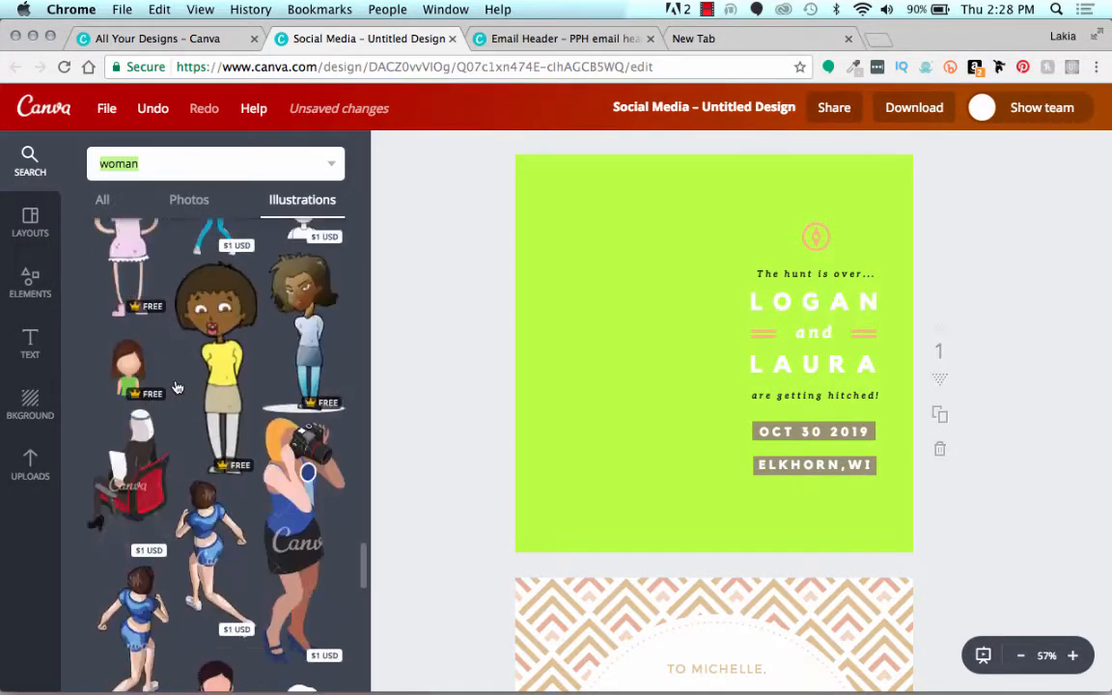
{"action": "scroll", "coordinate": [177, 387], "scroll_direction": "down", "scroll_amount": 6}
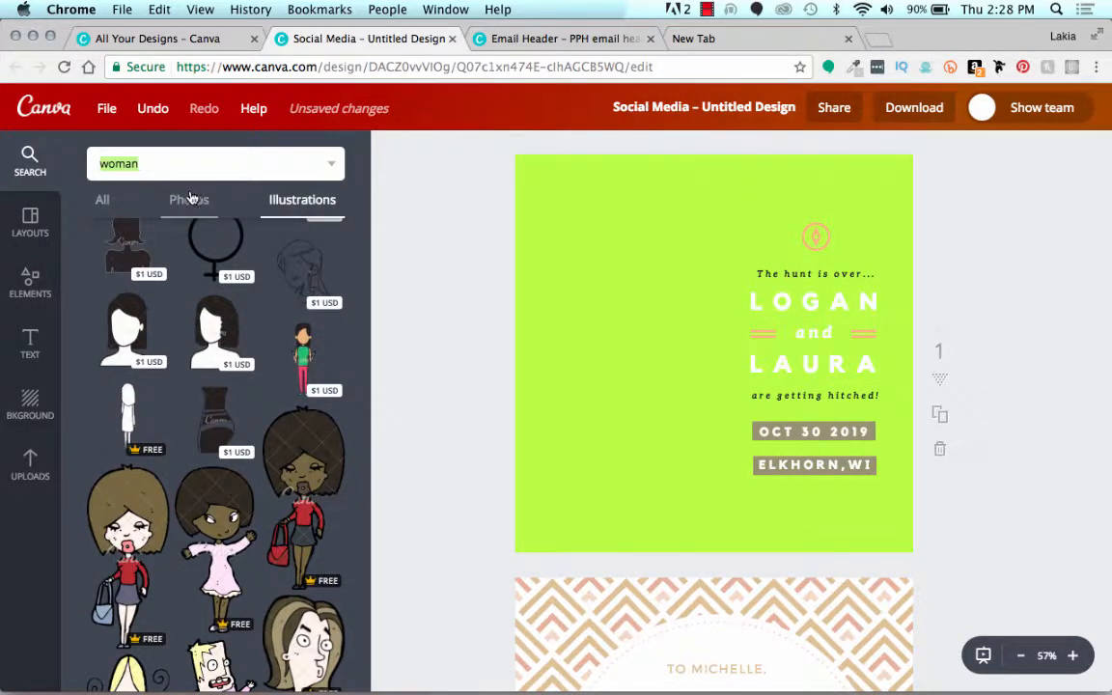
Step: Add the photo of raised crossed arms from the "woman" photo results to the first page, enlarged to cover the page's left side at full height
{"action": "left_click", "coordinate": [190, 199]}
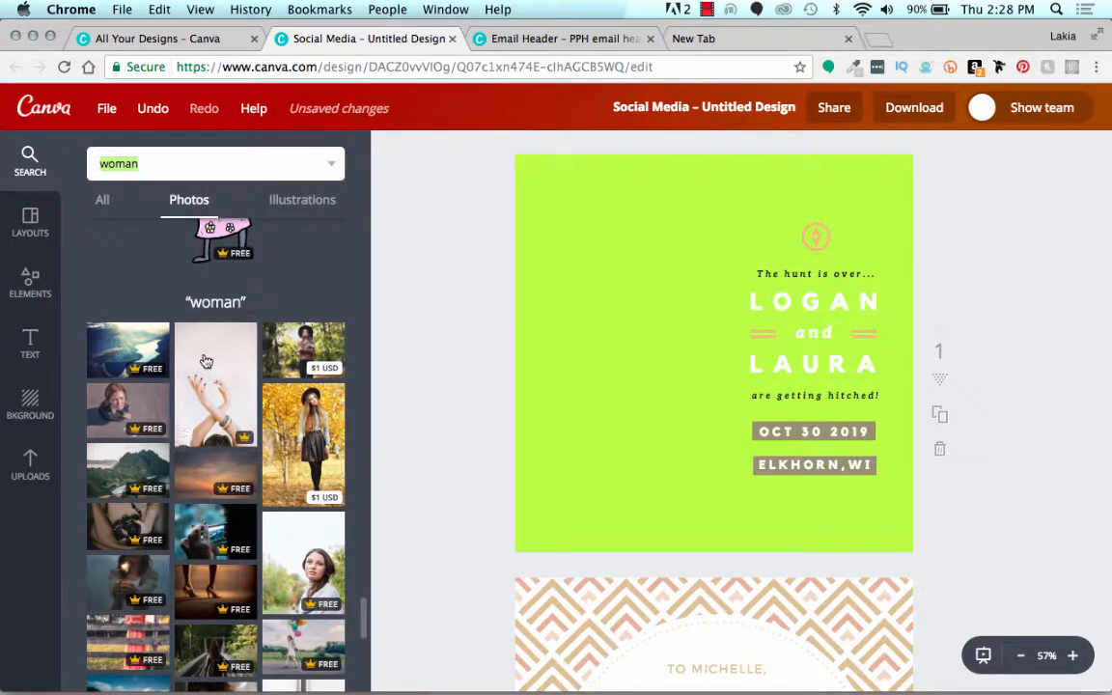
{"action": "left_click_drag", "start_coordinate": [204, 360], "coordinate": [600, 249]}
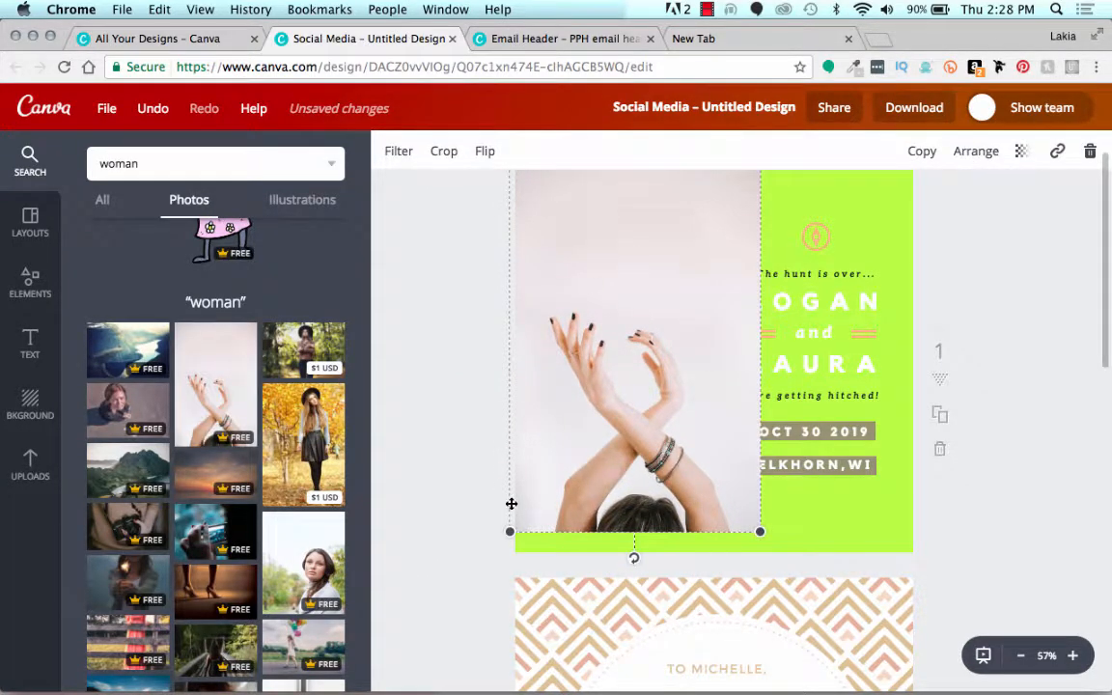
{"action": "left_click_drag", "start_coordinate": [511, 531], "coordinate": [491, 560]}
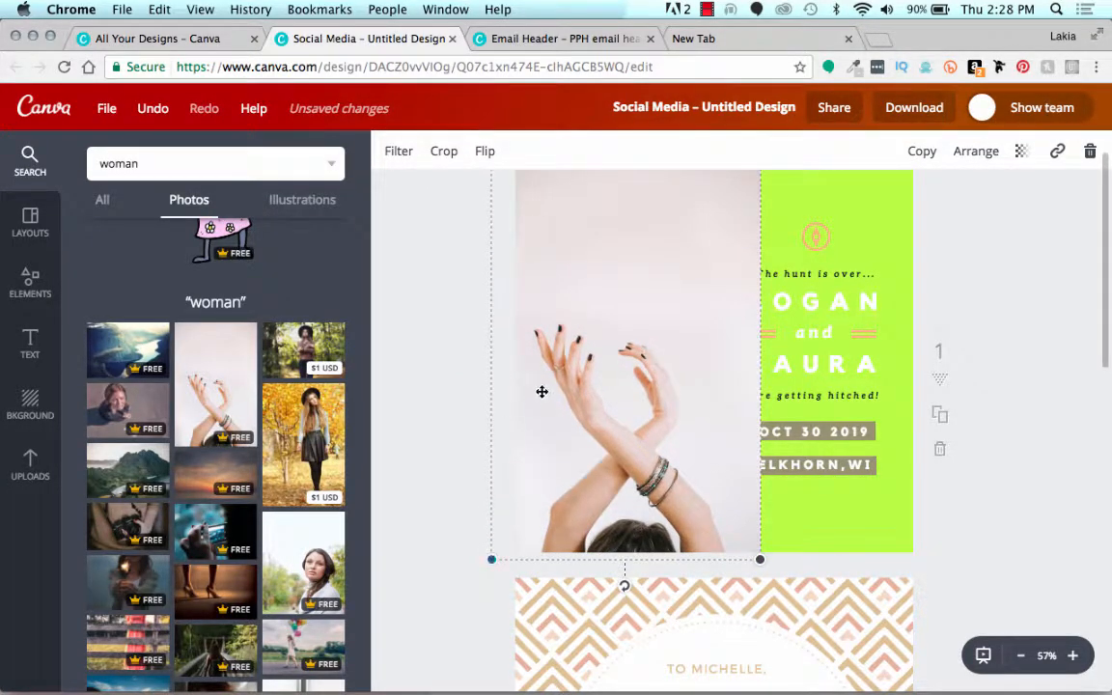
{"action": "scroll", "coordinate": [519, 364], "scroll_direction": "up", "scroll_amount": 2}
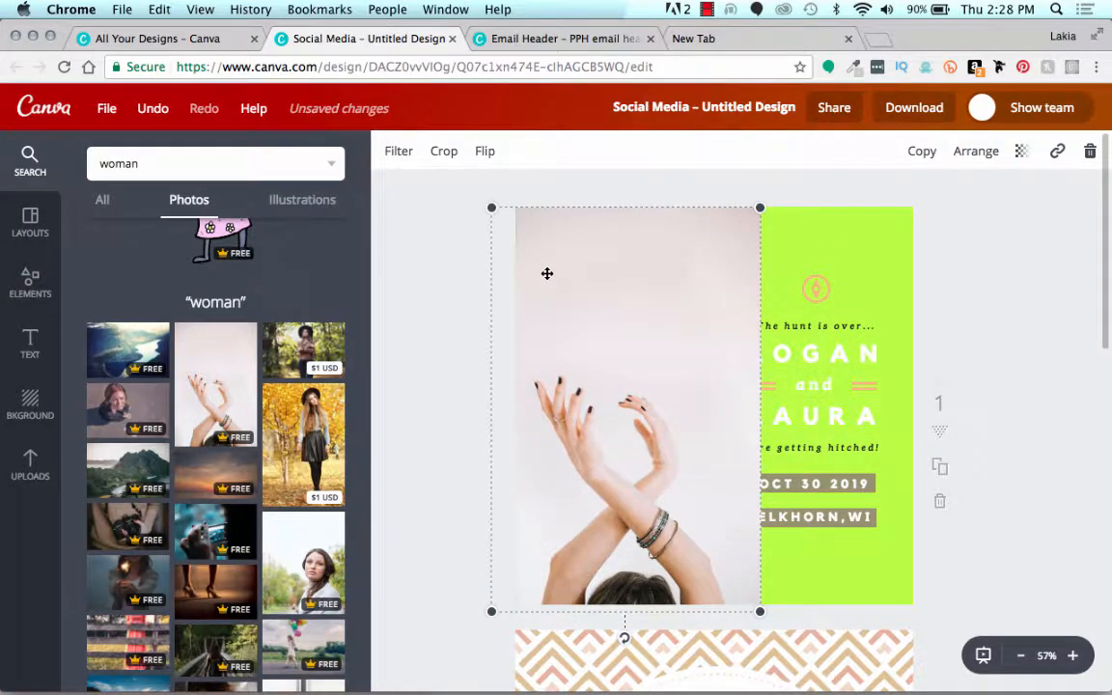
{"action": "left_click_drag", "start_coordinate": [547, 273], "coordinate": [534, 268]}
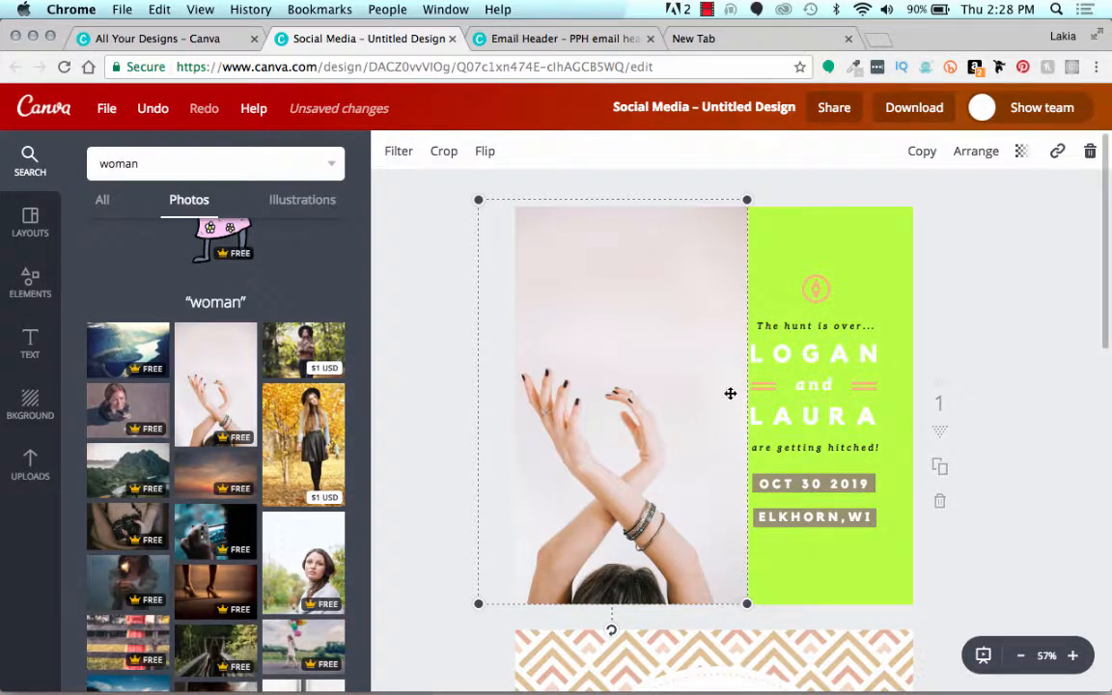
{"action": "left_click_drag", "start_coordinate": [699, 405], "coordinate": [688, 404]}
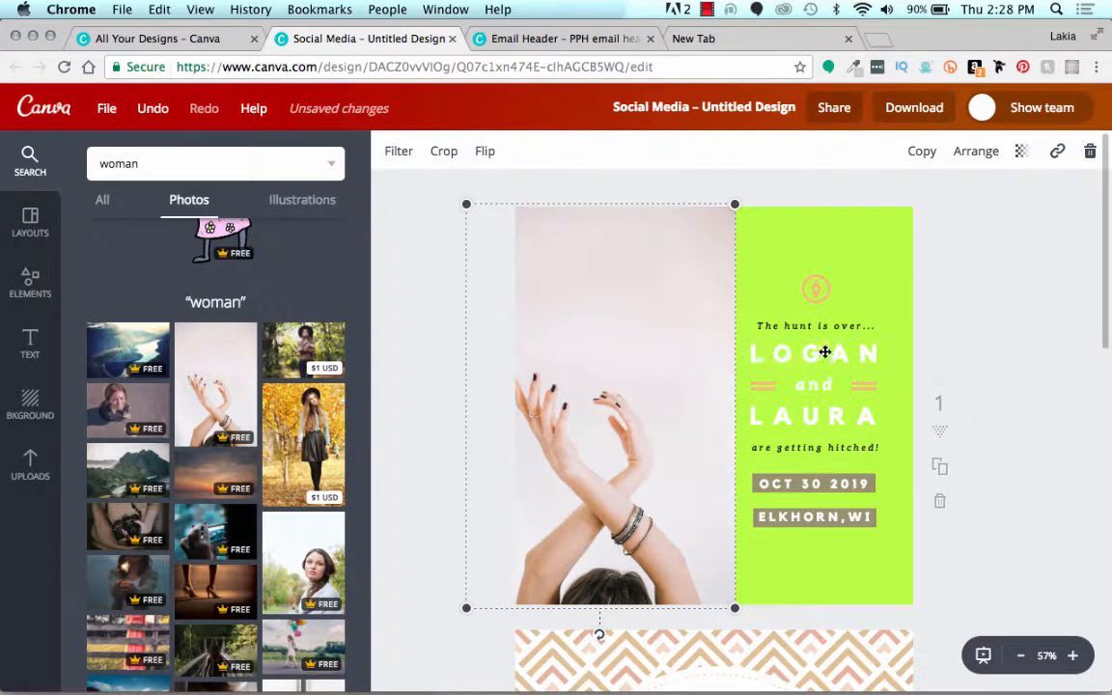
Step: Send the crossed-arms photo on the first page to the back of the layer order
{"action": "left_click", "coordinate": [971, 154]}
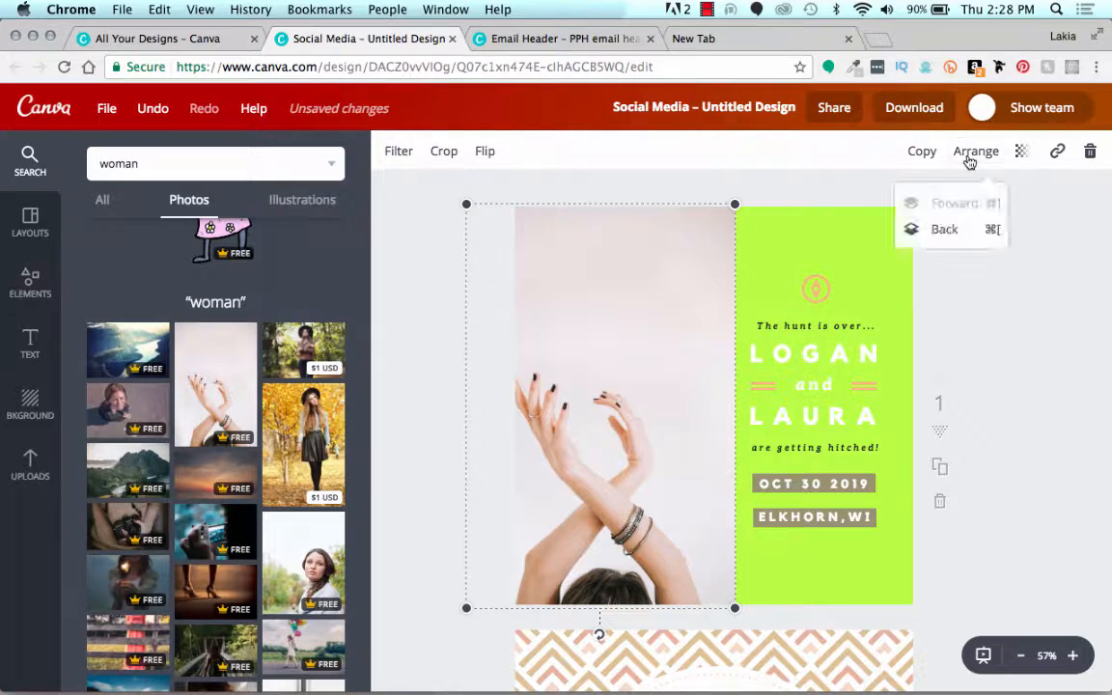
{"action": "left_click", "coordinate": [937, 232]}
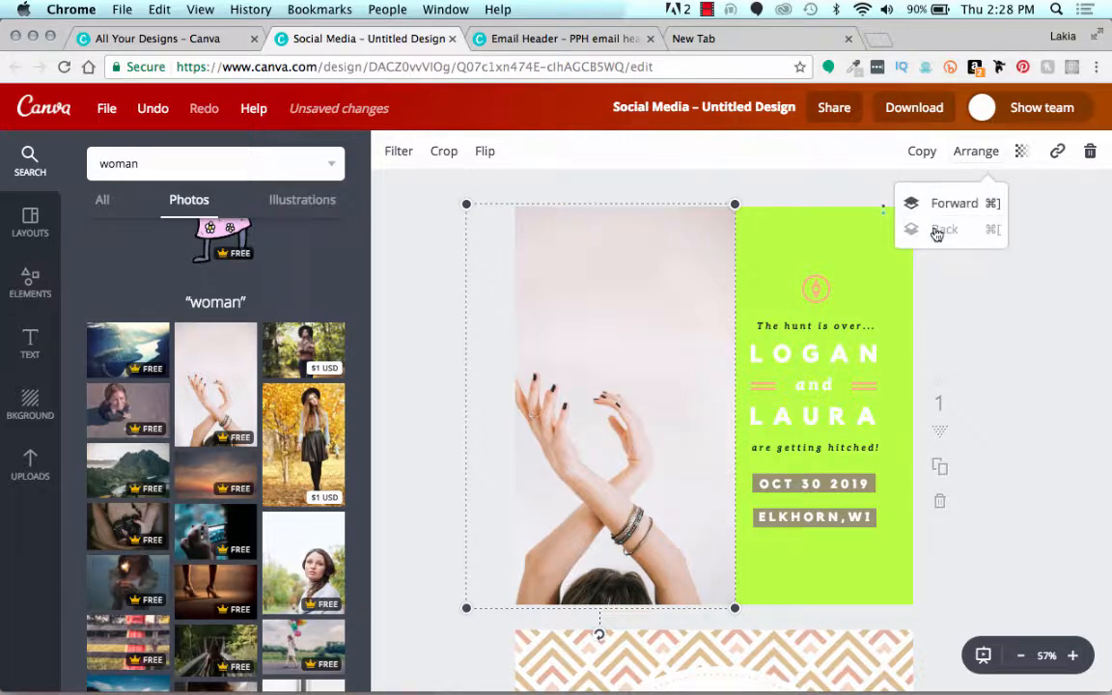
{"action": "left_click", "coordinate": [869, 187]}
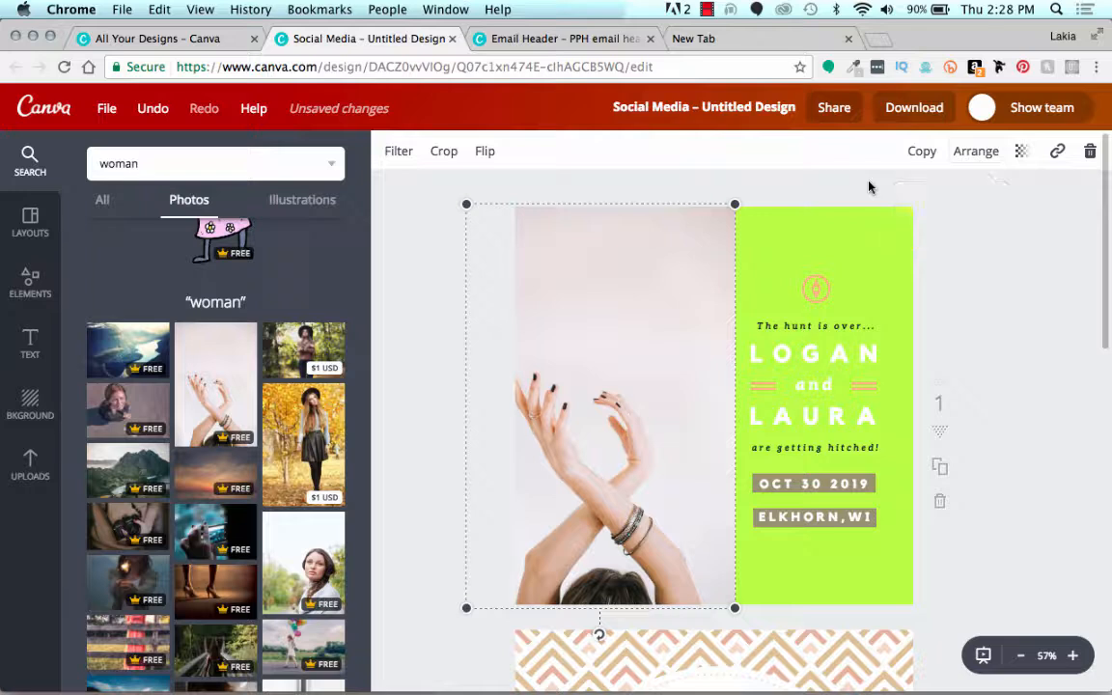
Step: Recolor the upper large name text on the first page to the dark red from the primary palette
{"action": "scroll", "coordinate": [938, 271], "scroll_direction": "down", "scroll_amount": 1}
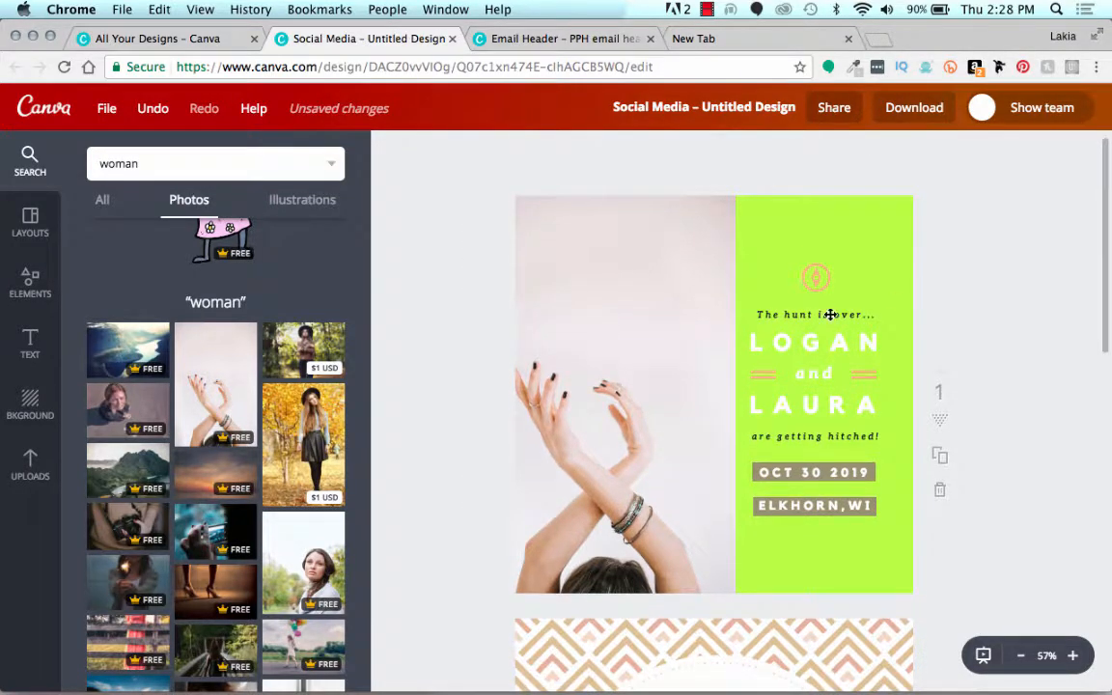
{"action": "left_click", "coordinate": [776, 348]}
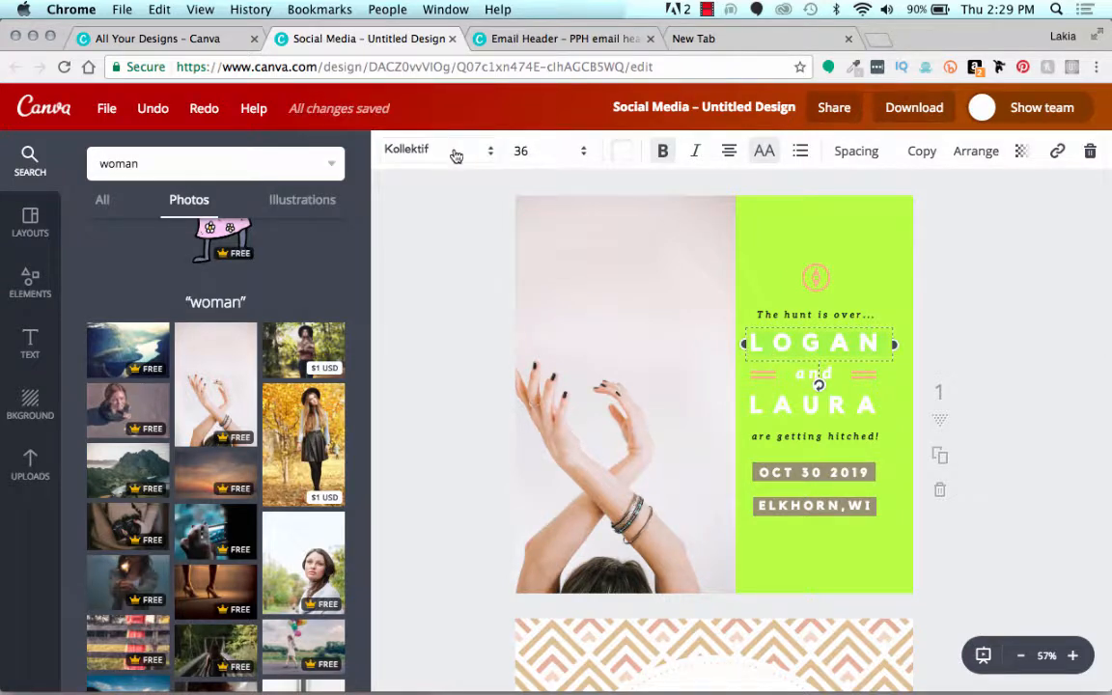
{"action": "left_click", "coordinate": [623, 151]}
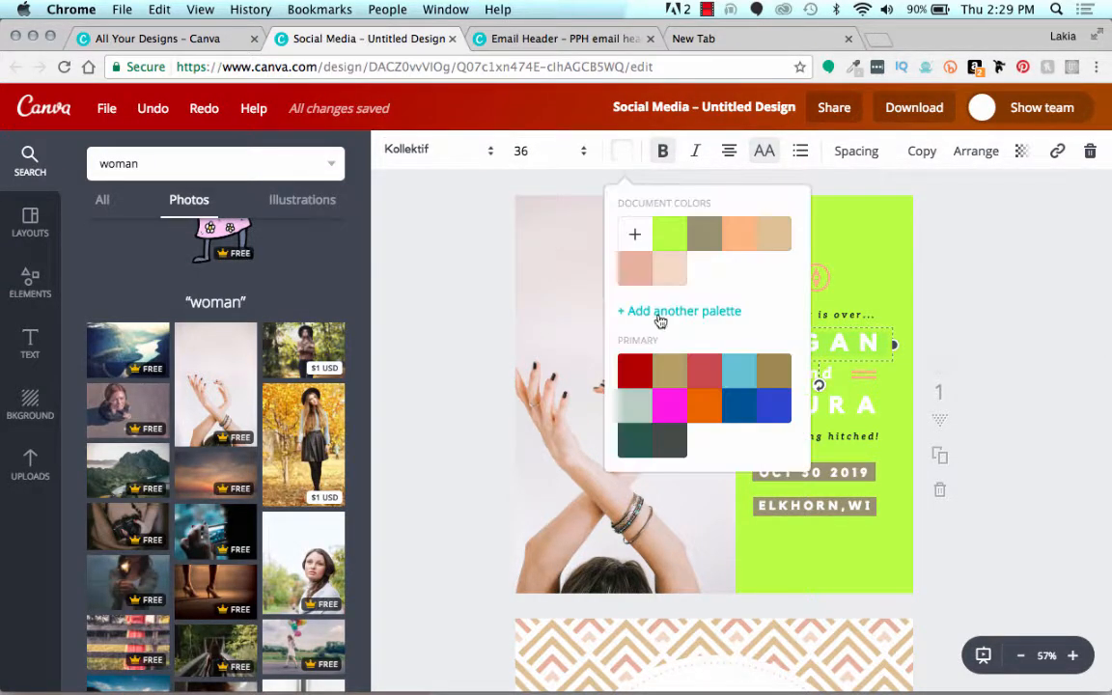
{"action": "left_click", "coordinate": [639, 383]}
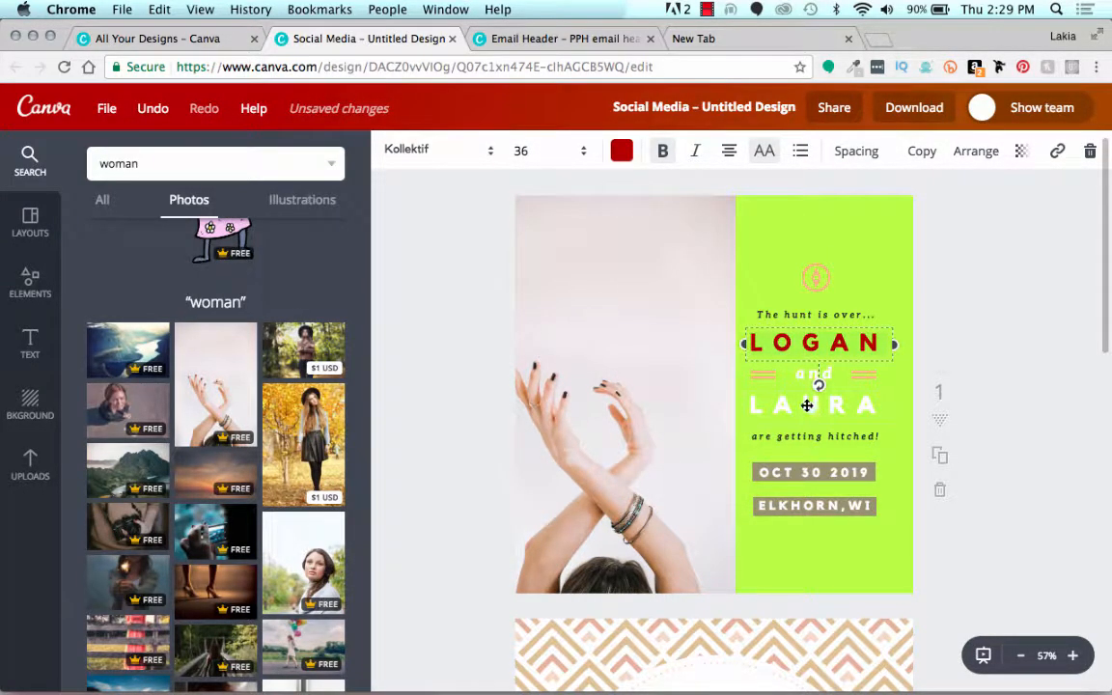
Step: Recolor the lower large name text on the first page to the same dark red from the primary palette
{"action": "left_click", "coordinate": [808, 406]}
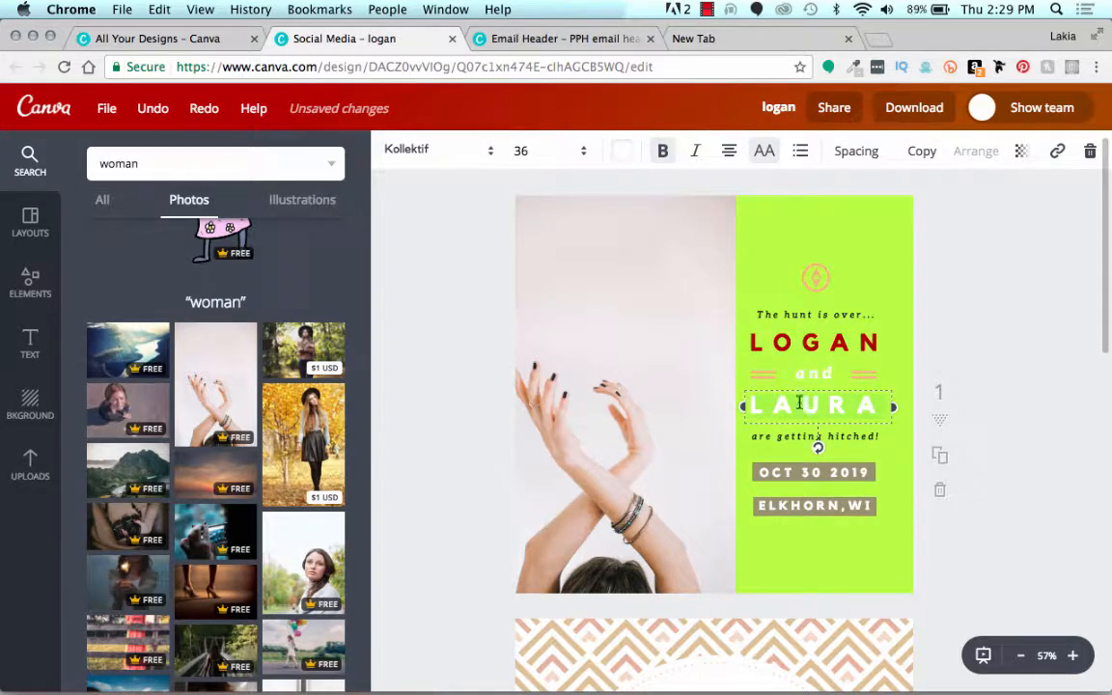
{"action": "left_click", "coordinate": [622, 150]}
{"action": "left_click", "coordinate": [637, 375]}
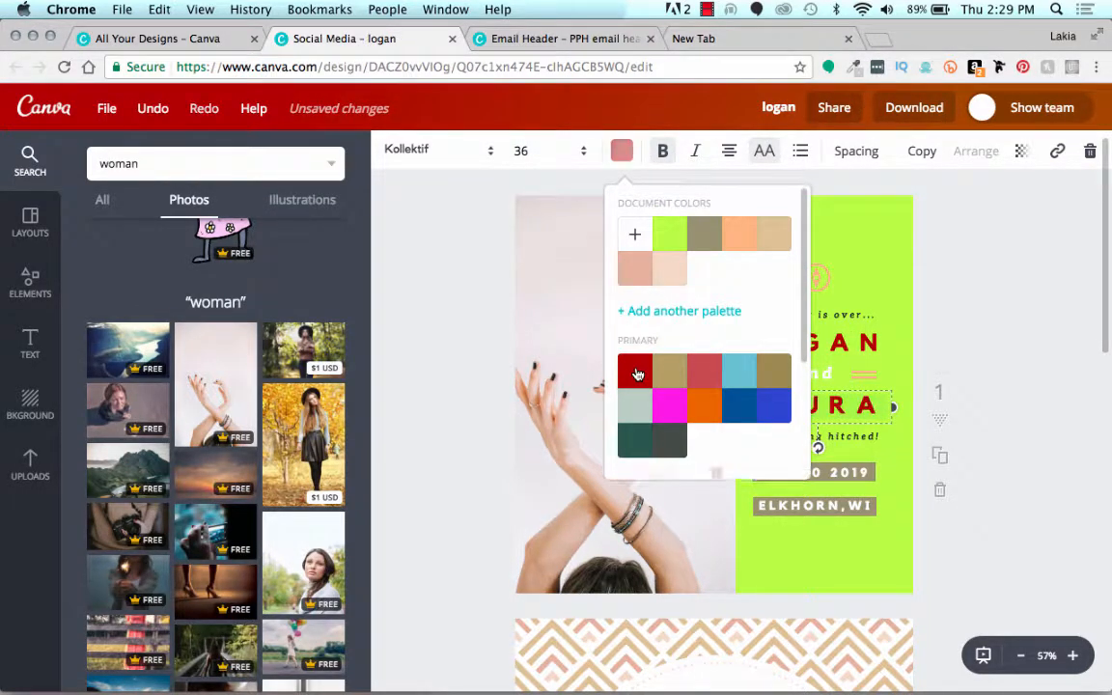
{"action": "left_click", "coordinate": [415, 293]}
{"action": "left_click", "coordinate": [414, 292]}
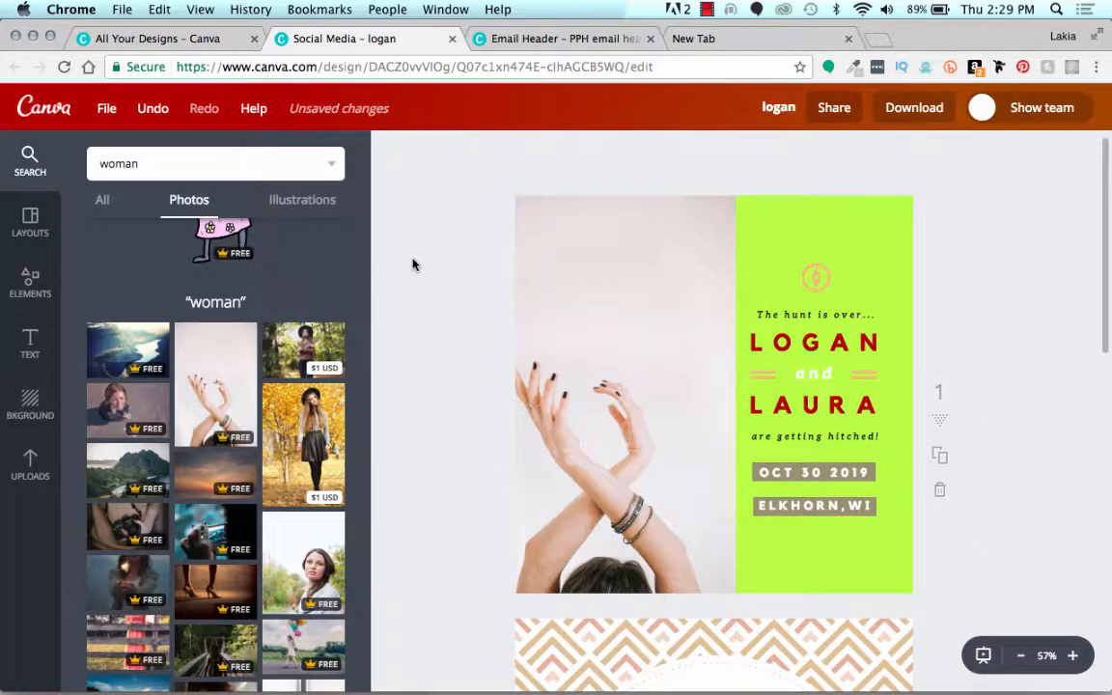
Step: Crop the sides of the crossed-arms photo while keeping its full height, aligned to the first page's left edge
{"action": "left_click", "coordinate": [537, 258]}
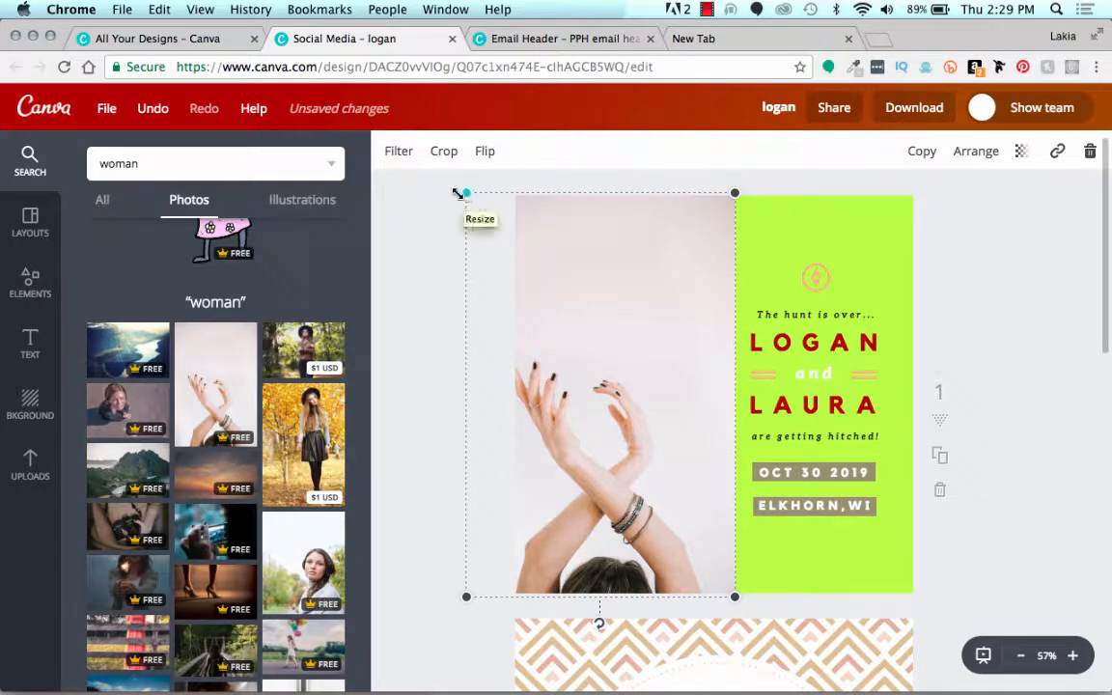
{"action": "left_click", "coordinate": [446, 155]}
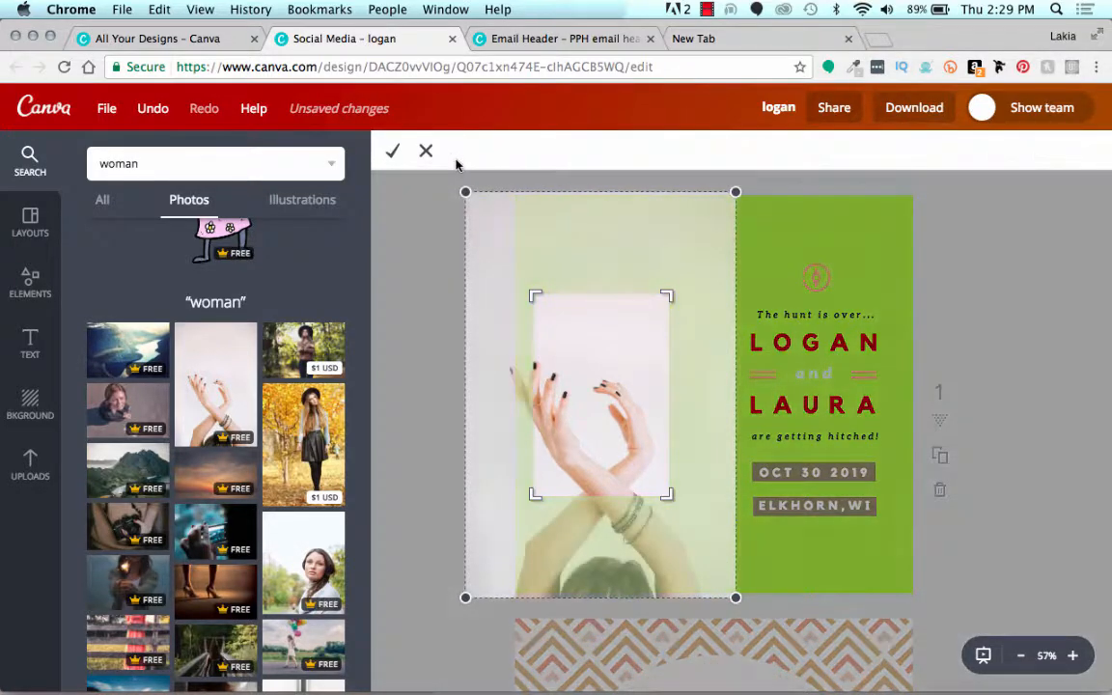
{"action": "left_click_drag", "start_coordinate": [537, 290], "coordinate": [509, 188]}
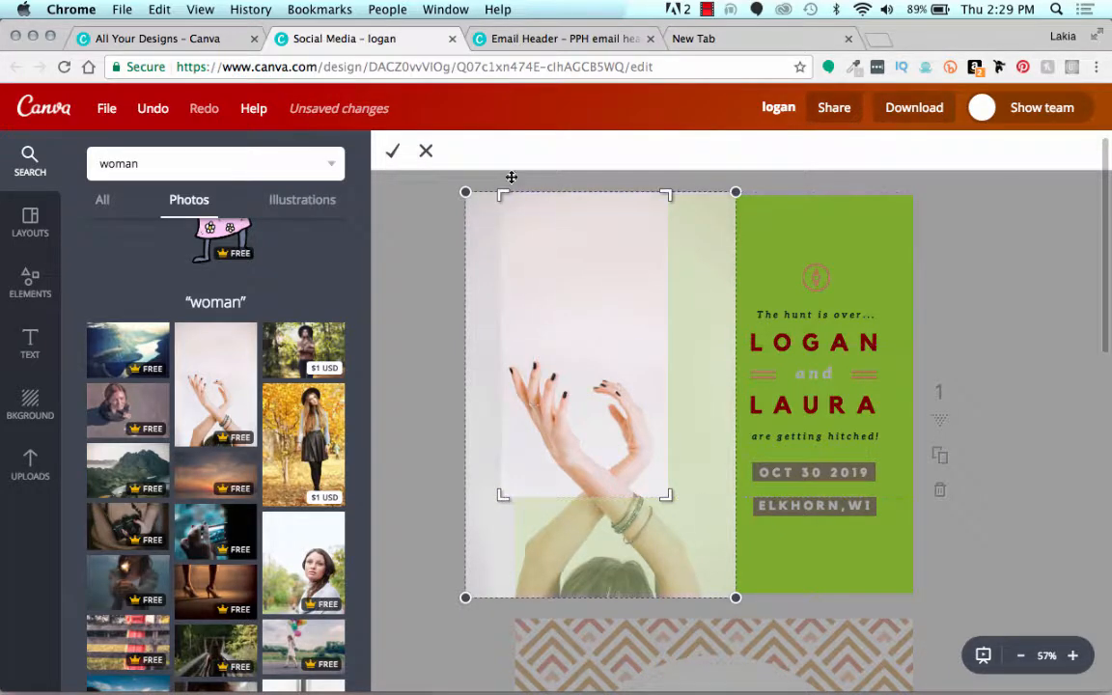
{"action": "left_click_drag", "start_coordinate": [666, 499], "coordinate": [709, 629]}
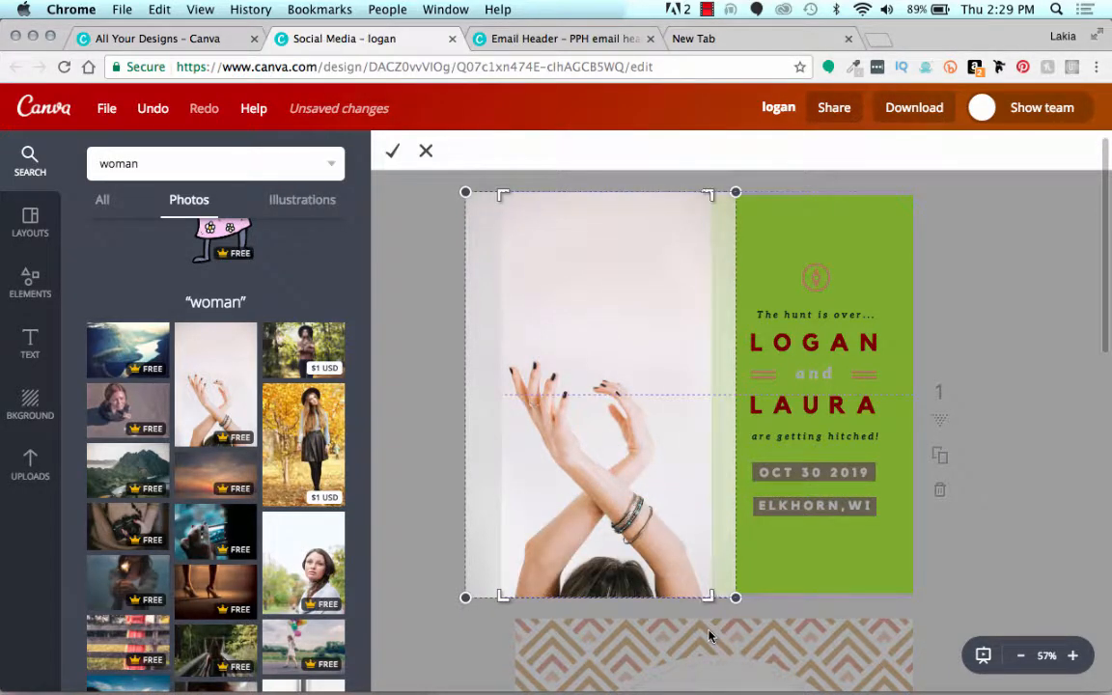
{"action": "left_click", "coordinate": [392, 152]}
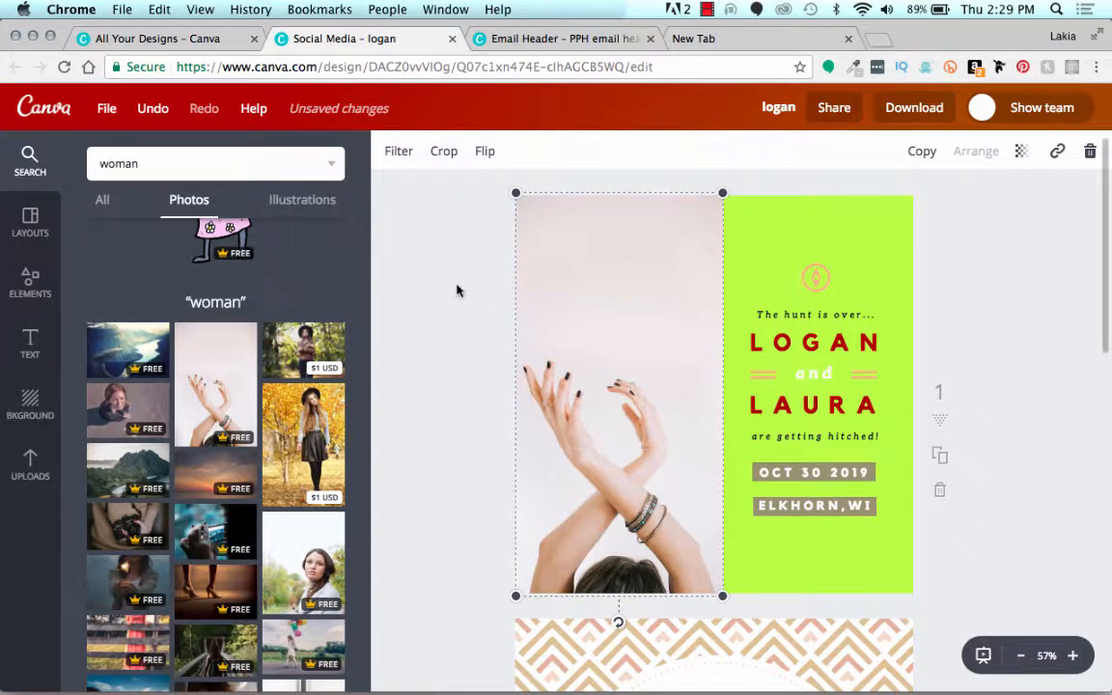
{"action": "left_click", "coordinate": [458, 290]}
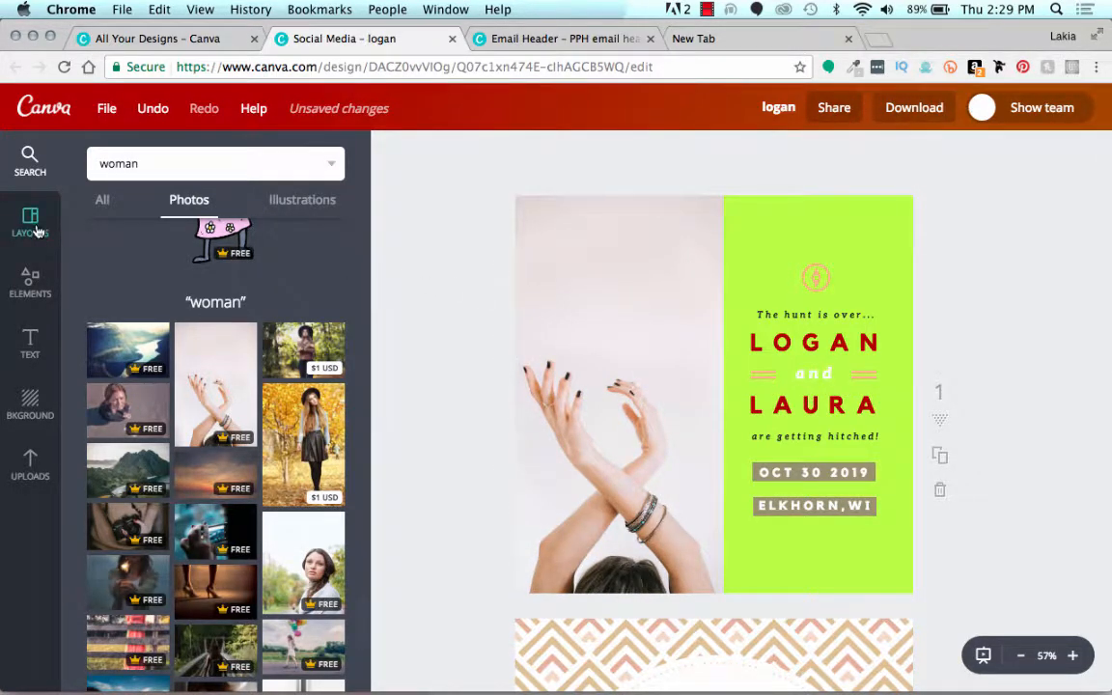
{"action": "scroll", "coordinate": [135, 280], "scroll_direction": "up", "scroll_amount": 5}
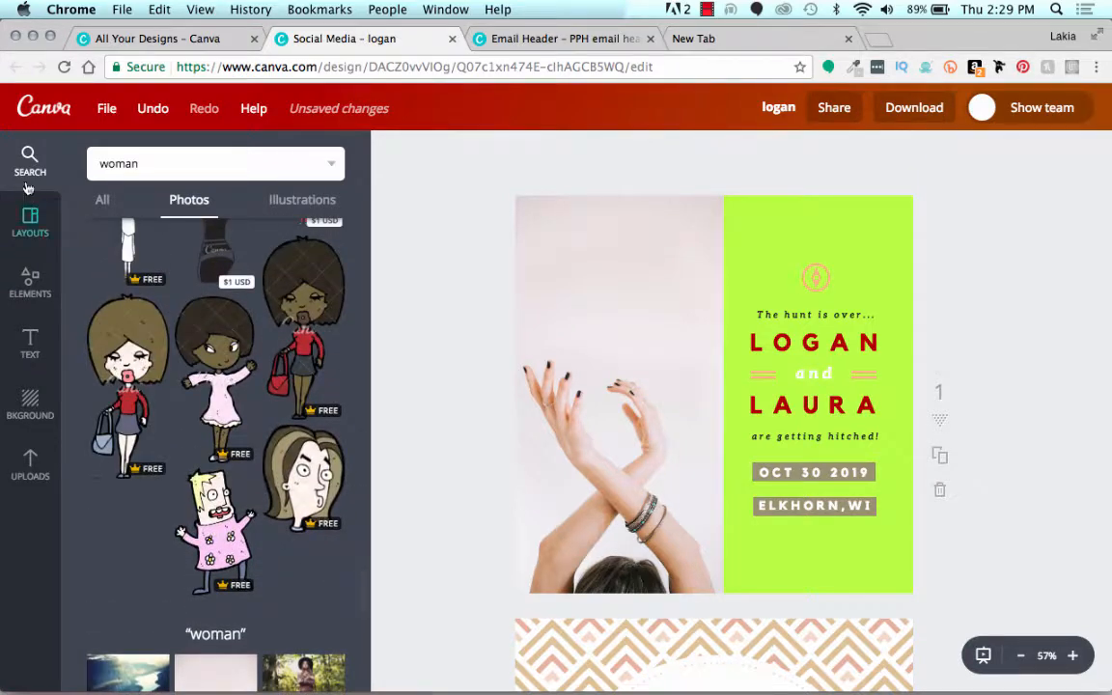
{"action": "left_click", "coordinate": [28, 158]}
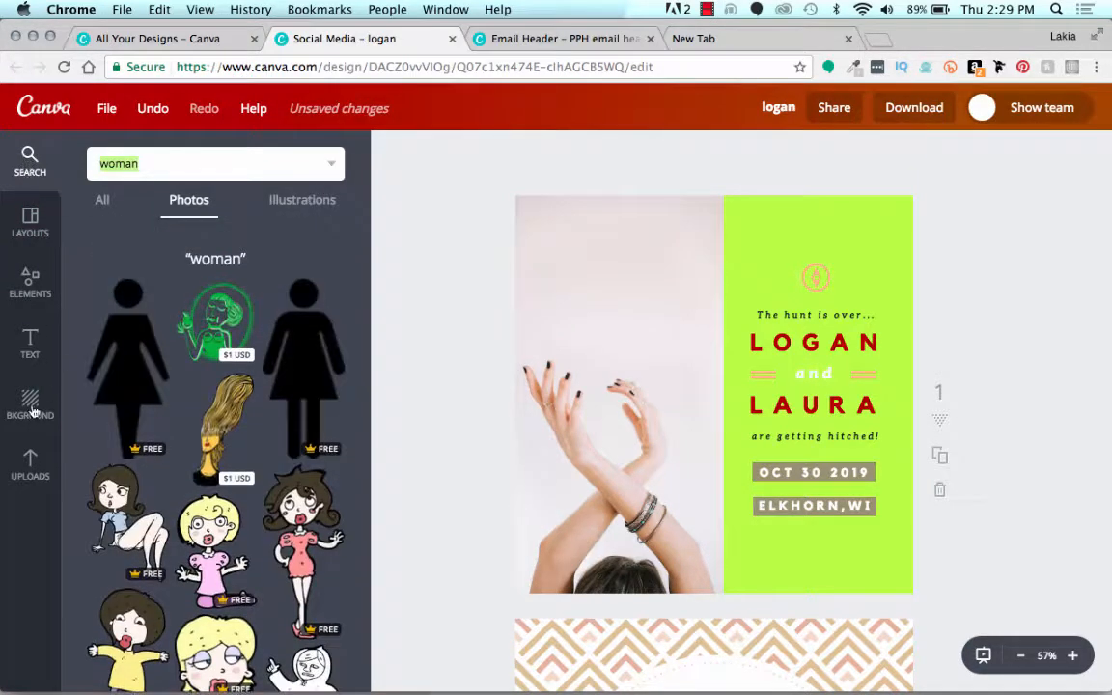
{"action": "left_click", "coordinate": [29, 461]}
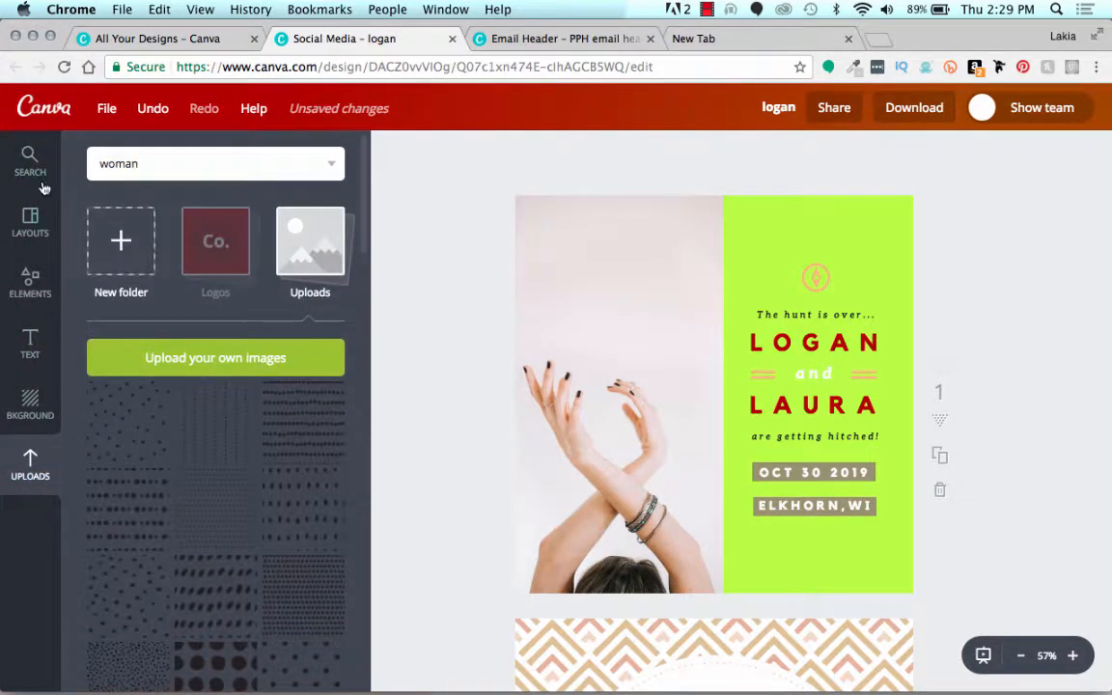
{"action": "left_click", "coordinate": [30, 217]}
Step: Add a blank portrait photo frame from the Frames collection to the first page's green panel and shrink it slightly
{"action": "left_click", "coordinate": [32, 285]}
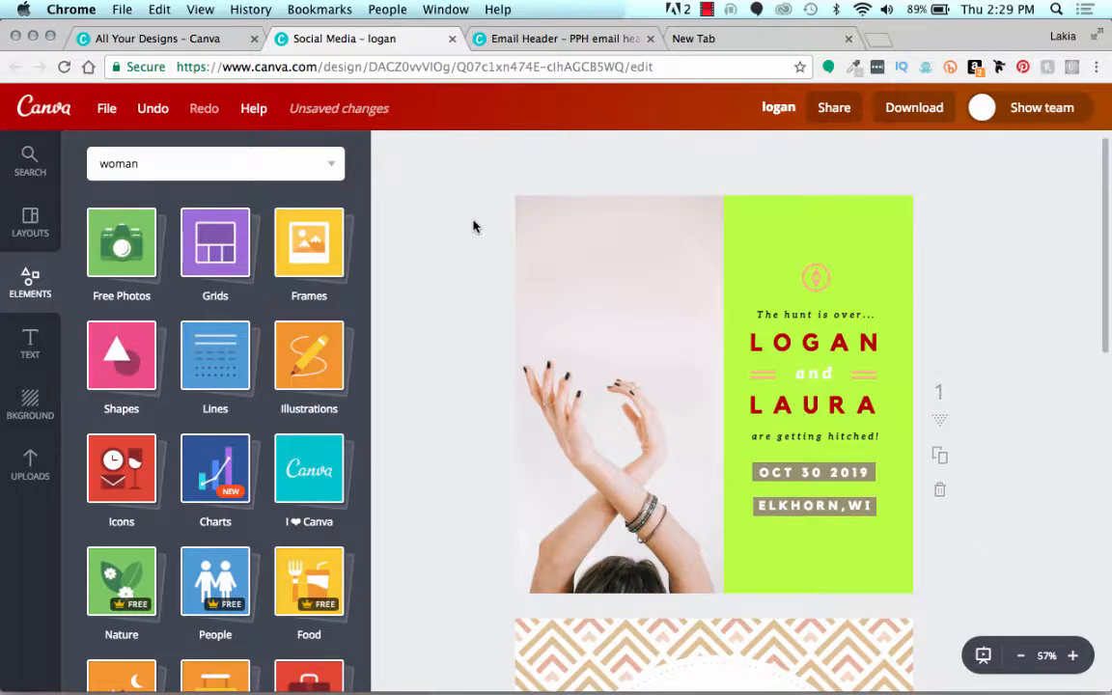
{"action": "left_click", "coordinate": [287, 266]}
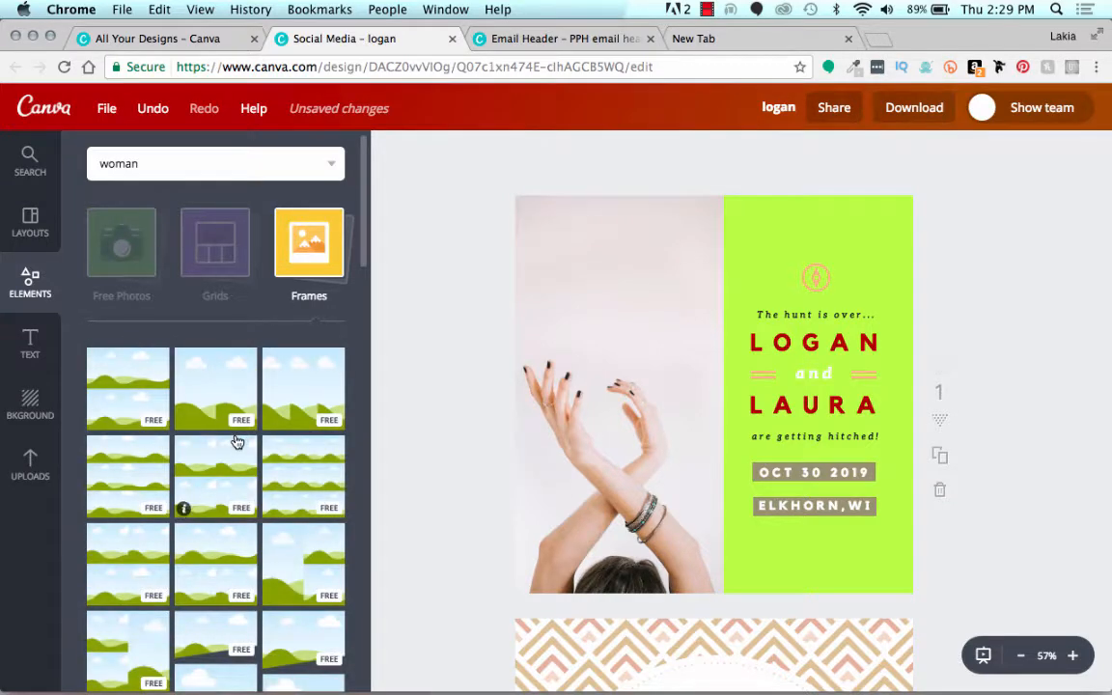
{"action": "scroll", "coordinate": [237, 443], "scroll_direction": "down", "scroll_amount": 5}
{"action": "scroll", "coordinate": [236, 443], "scroll_direction": "down", "scroll_amount": 5}
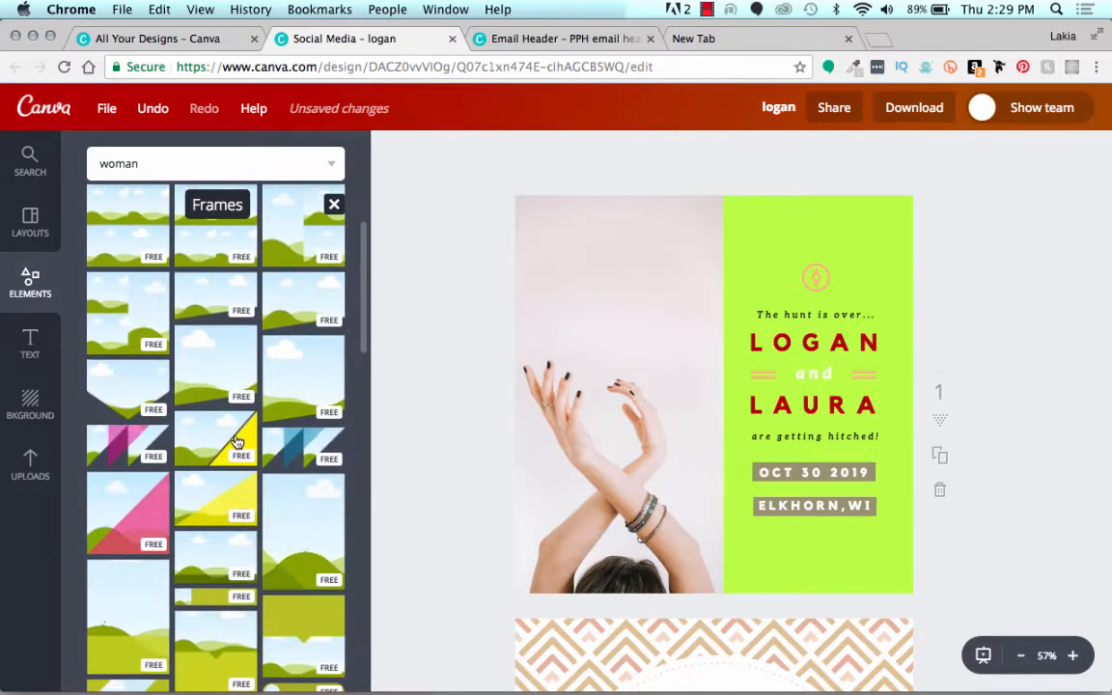
{"action": "scroll", "coordinate": [236, 442], "scroll_direction": "down", "scroll_amount": 5}
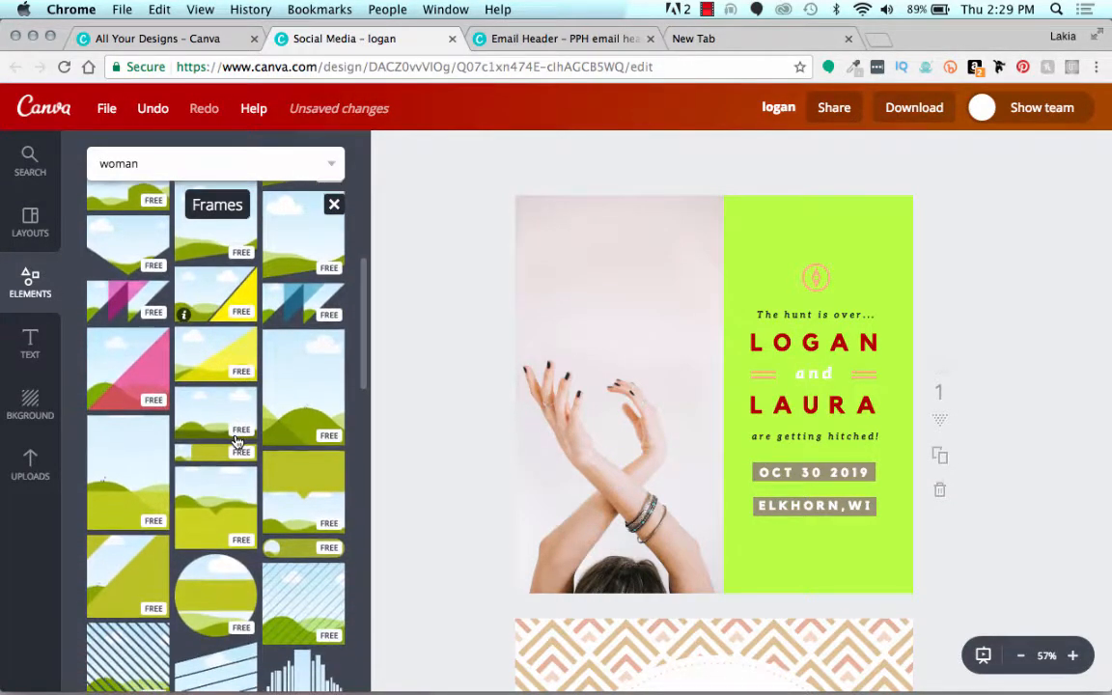
{"action": "scroll", "coordinate": [237, 442], "scroll_direction": "down", "scroll_amount": 2}
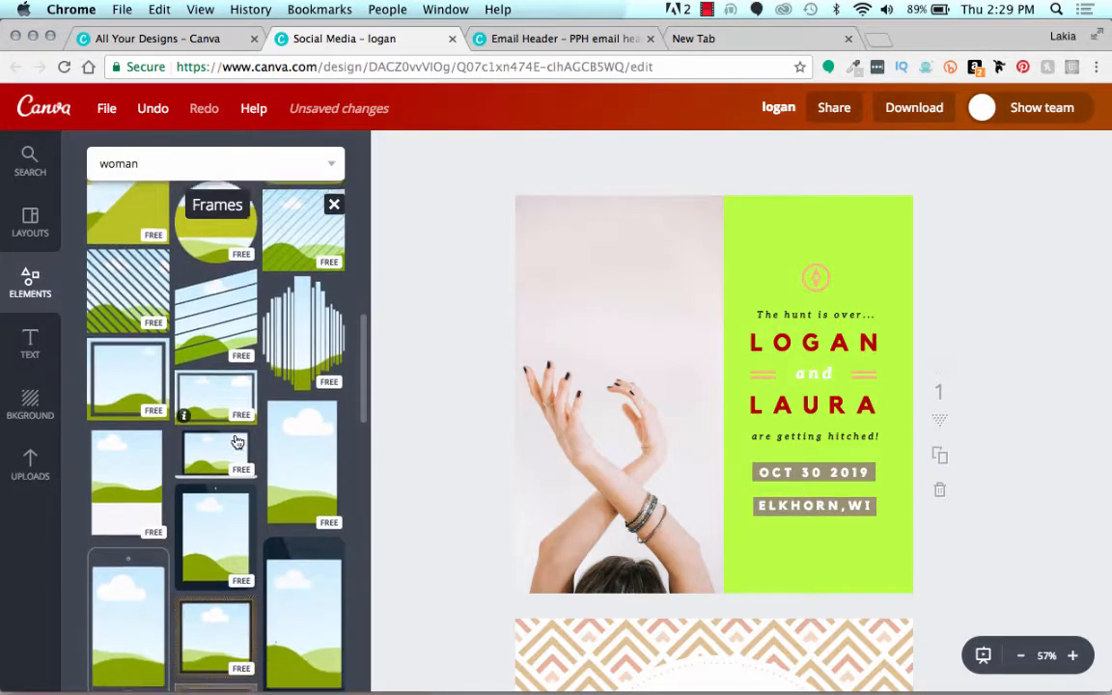
{"action": "left_click_drag", "start_coordinate": [320, 438], "coordinate": [814, 365]}
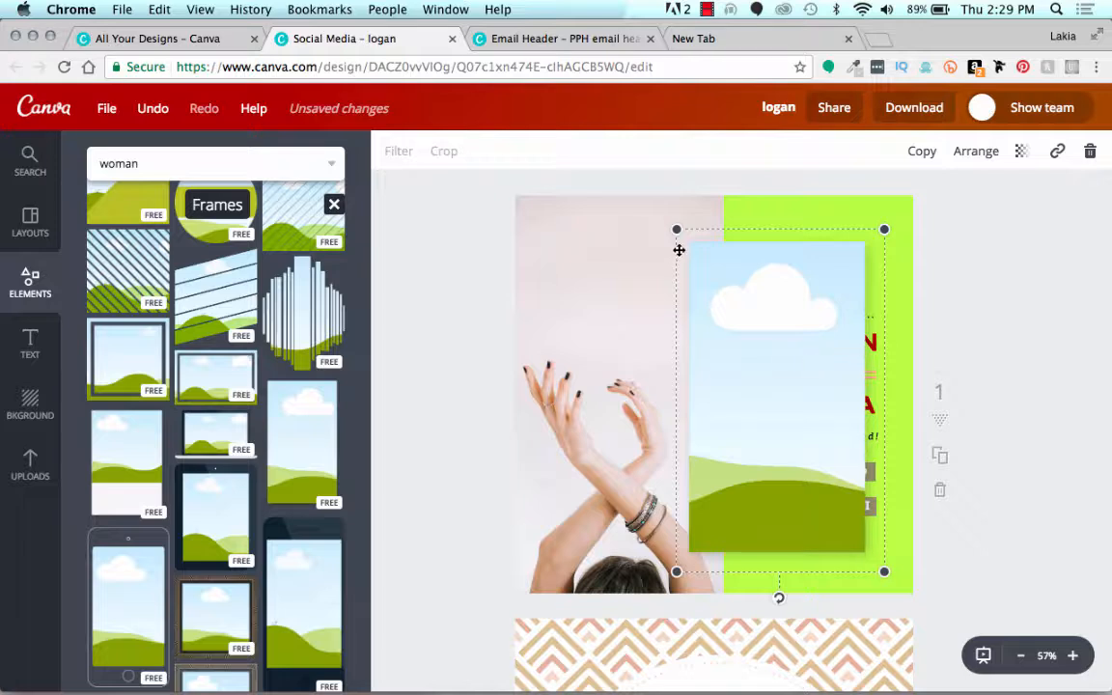
{"action": "left_click_drag", "start_coordinate": [618, 236], "coordinate": [692, 253]}
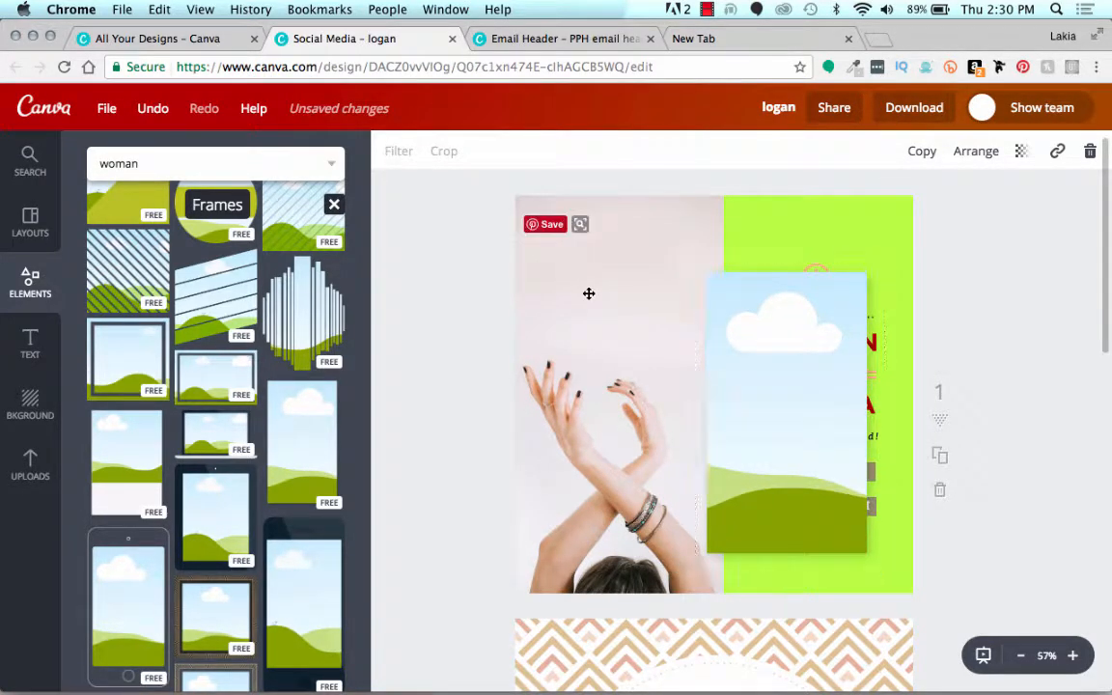
Step: Try filling the portrait frame with the crossed-arms photo from the first page, and undo the placement
{"action": "left_click_drag", "start_coordinate": [589, 293], "coordinate": [742, 366]}
{"action": "double_click", "coordinate": [747, 365]}
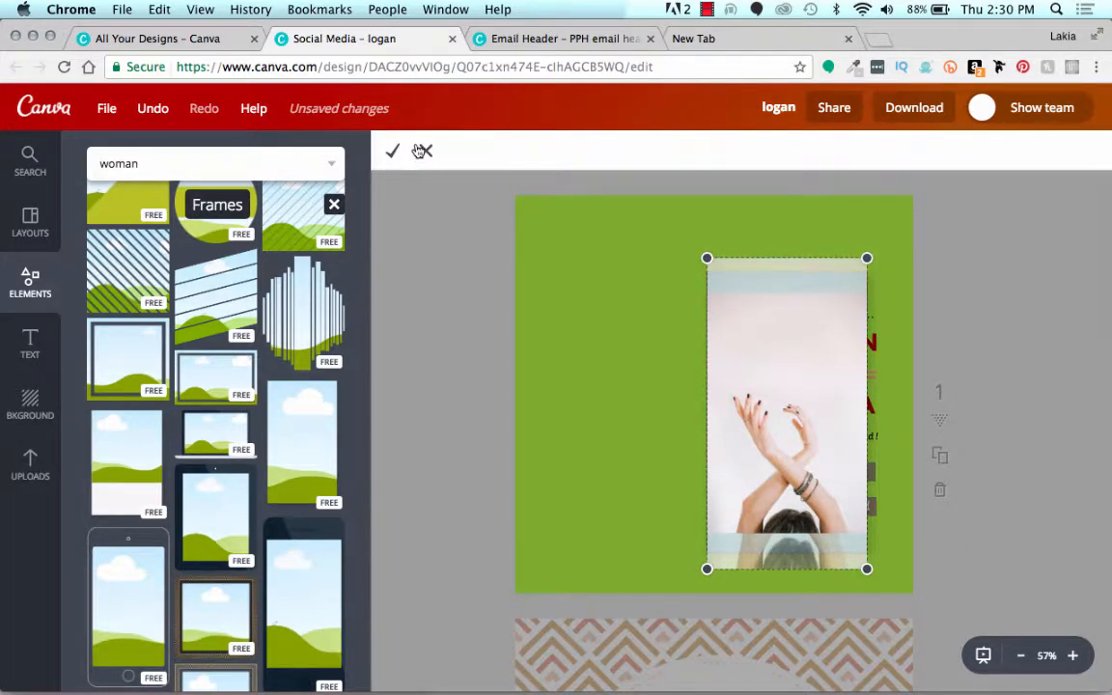
{"action": "left_click", "coordinate": [152, 109]}
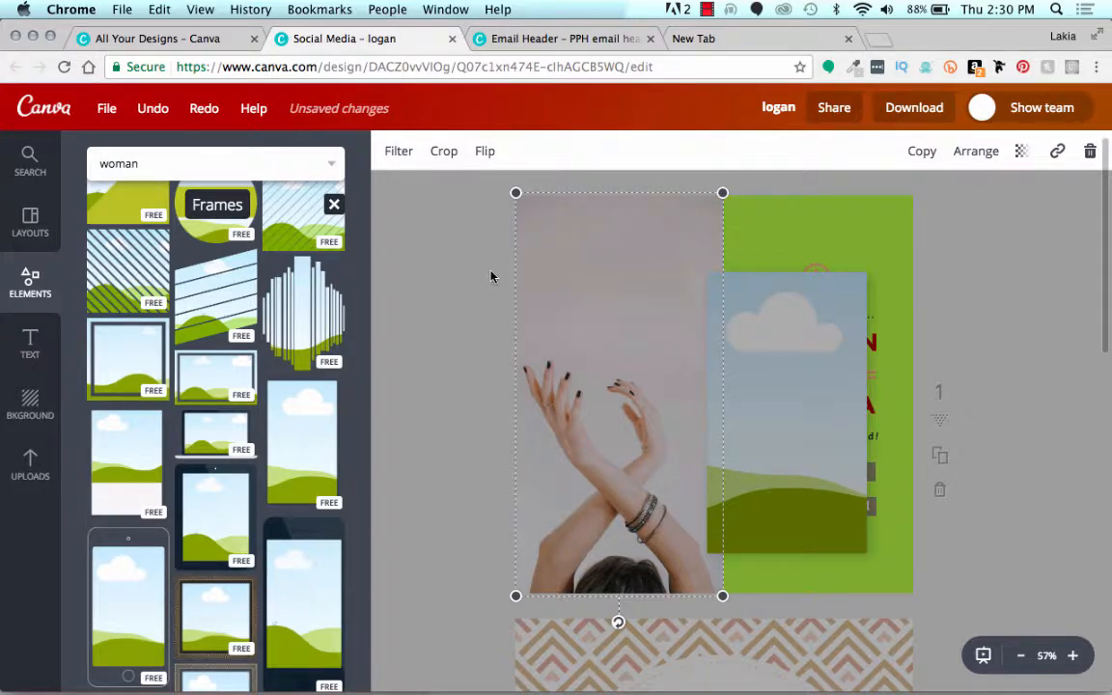
{"action": "left_click", "coordinate": [106, 108]}
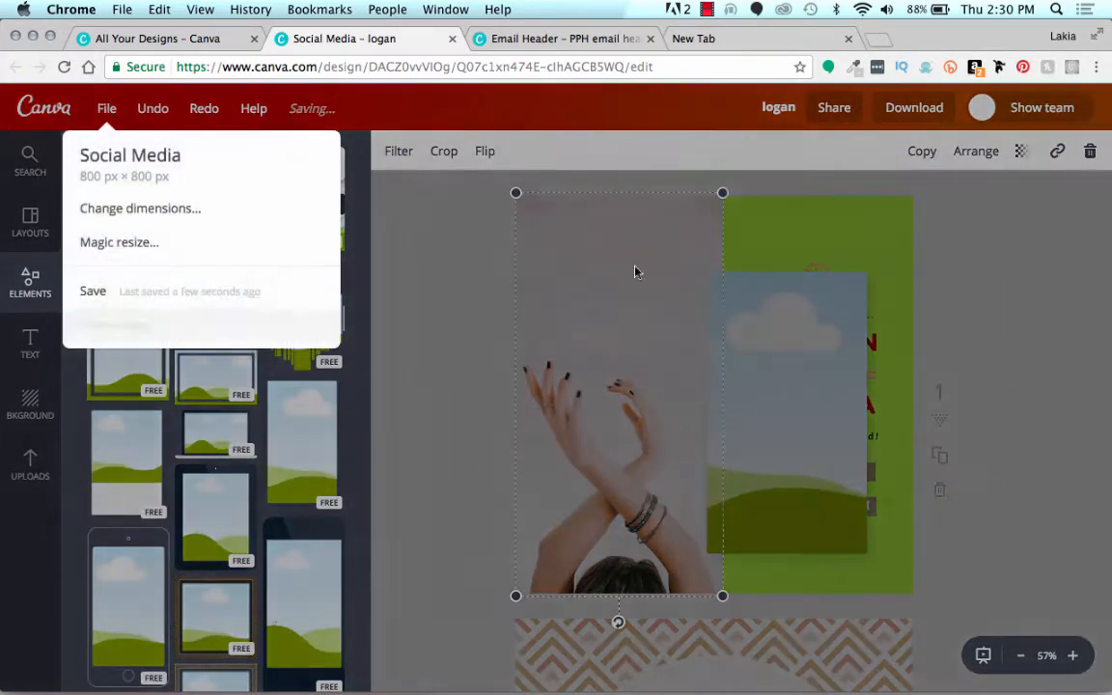
{"action": "left_click", "coordinate": [778, 334]}
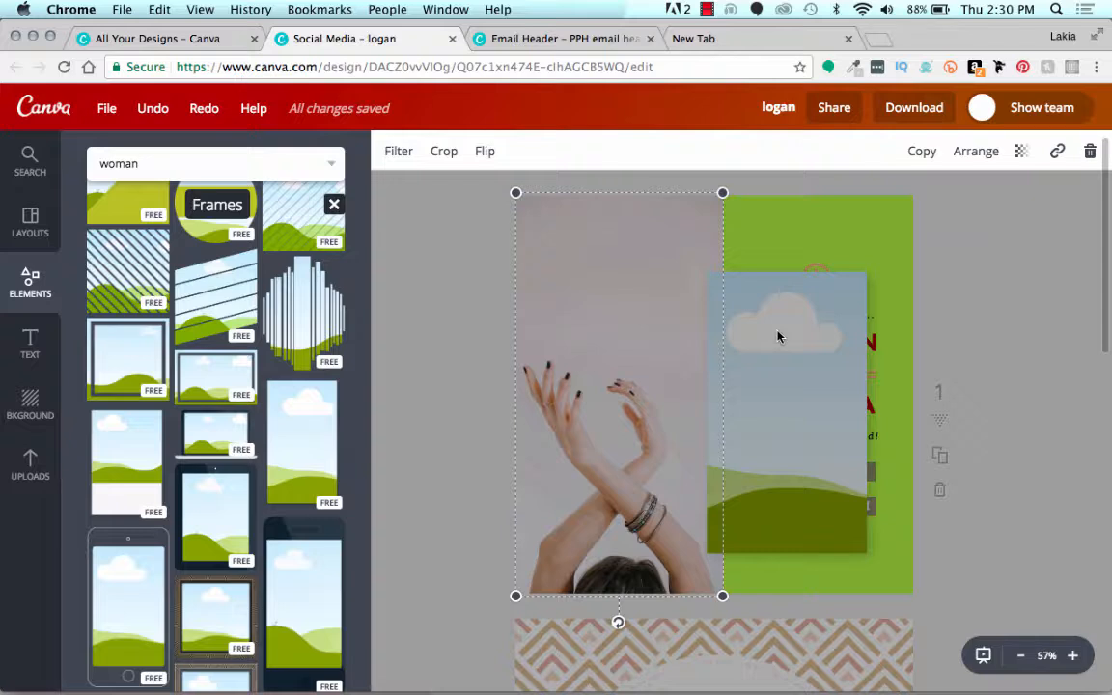
Step: Delete the portrait frame and realign the crossed-arms photo with the first page's top and left edges
{"action": "left_click_drag", "start_coordinate": [675, 193], "coordinate": [653, 254]}
{"action": "left_click", "coordinate": [750, 307]}
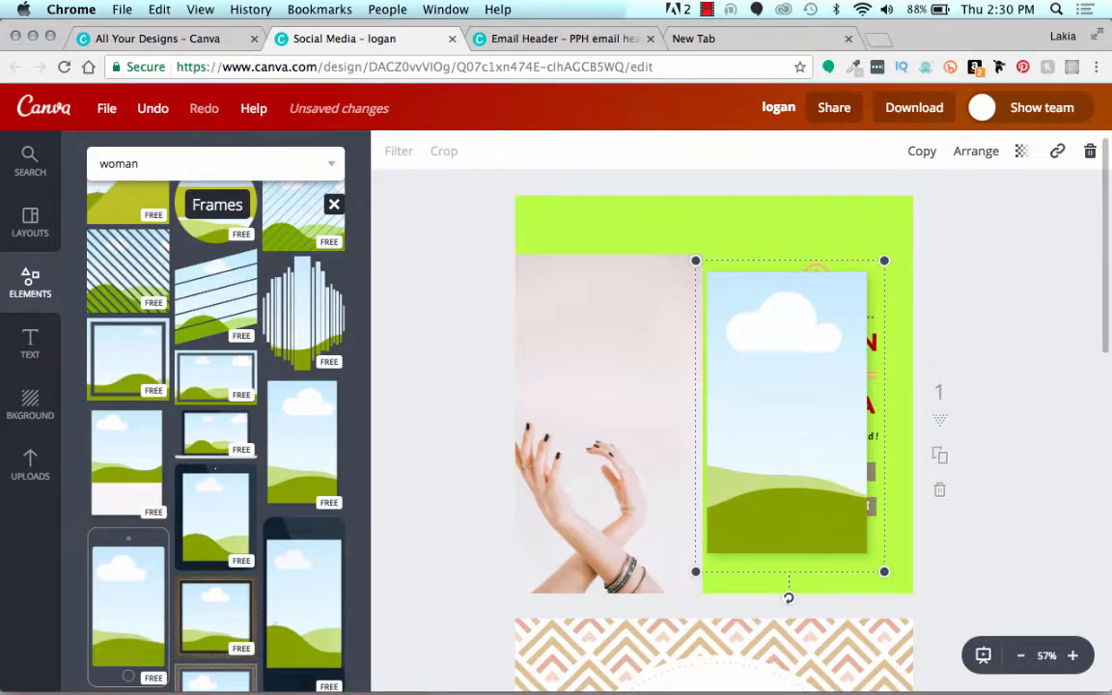
{"action": "key", "text": "Delete"}
{"action": "left_click_drag", "start_coordinate": [677, 317], "coordinate": [699, 259]}
{"action": "left_click", "coordinate": [477, 278]}
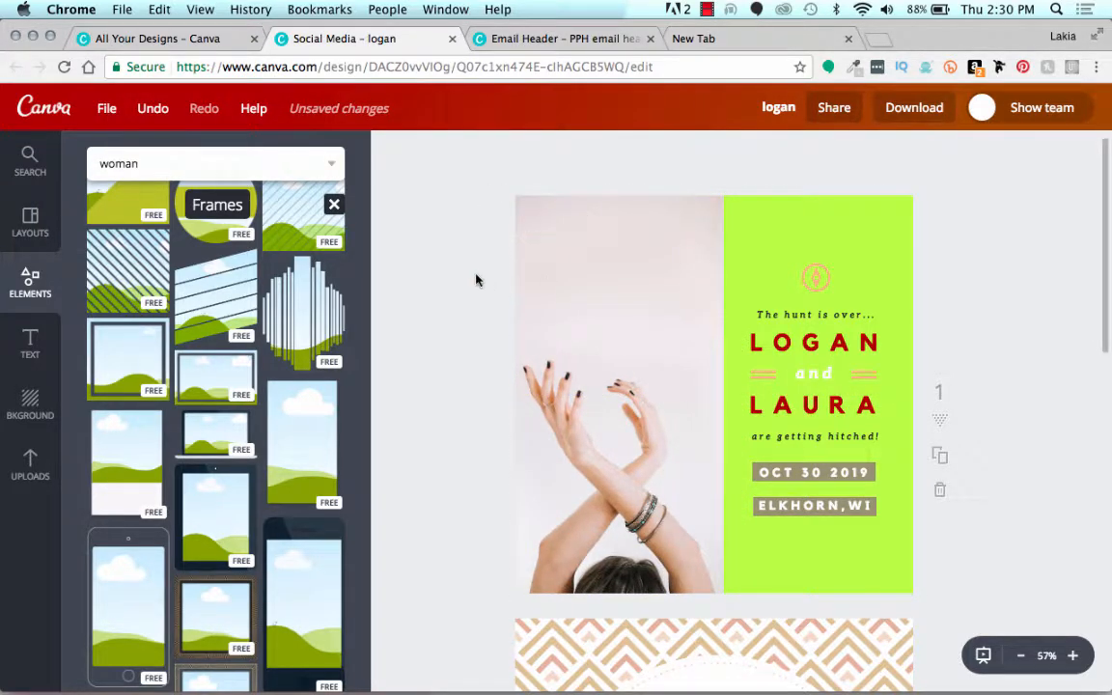
{"action": "scroll", "coordinate": [236, 426], "scroll_direction": "down", "scroll_amount": 10}
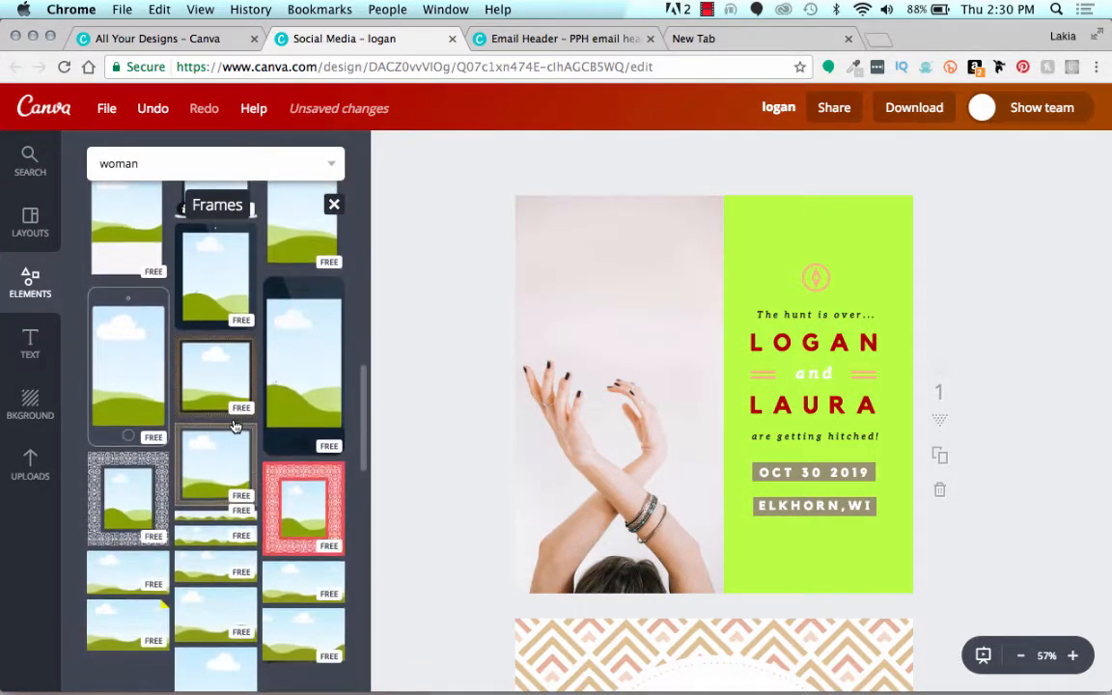
{"action": "scroll", "coordinate": [235, 425], "scroll_direction": "down", "scroll_amount": 3}
{"action": "scroll", "coordinate": [234, 427], "scroll_direction": "up", "scroll_amount": 15}
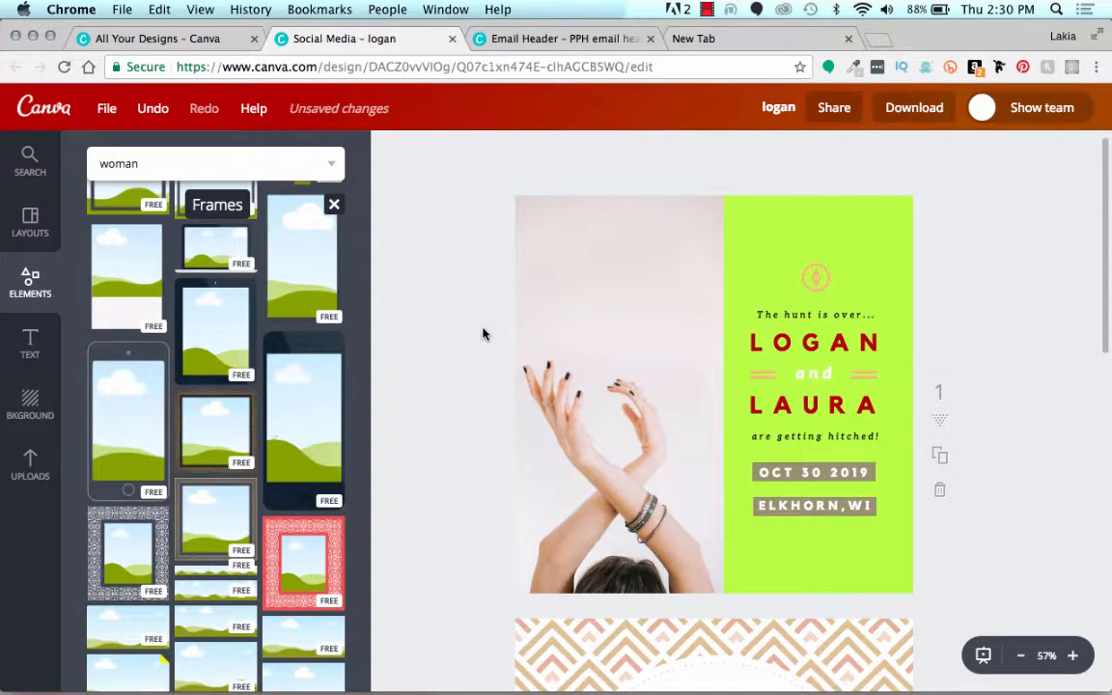
{"action": "scroll", "coordinate": [482, 333], "scroll_direction": "up", "scroll_amount": 1}
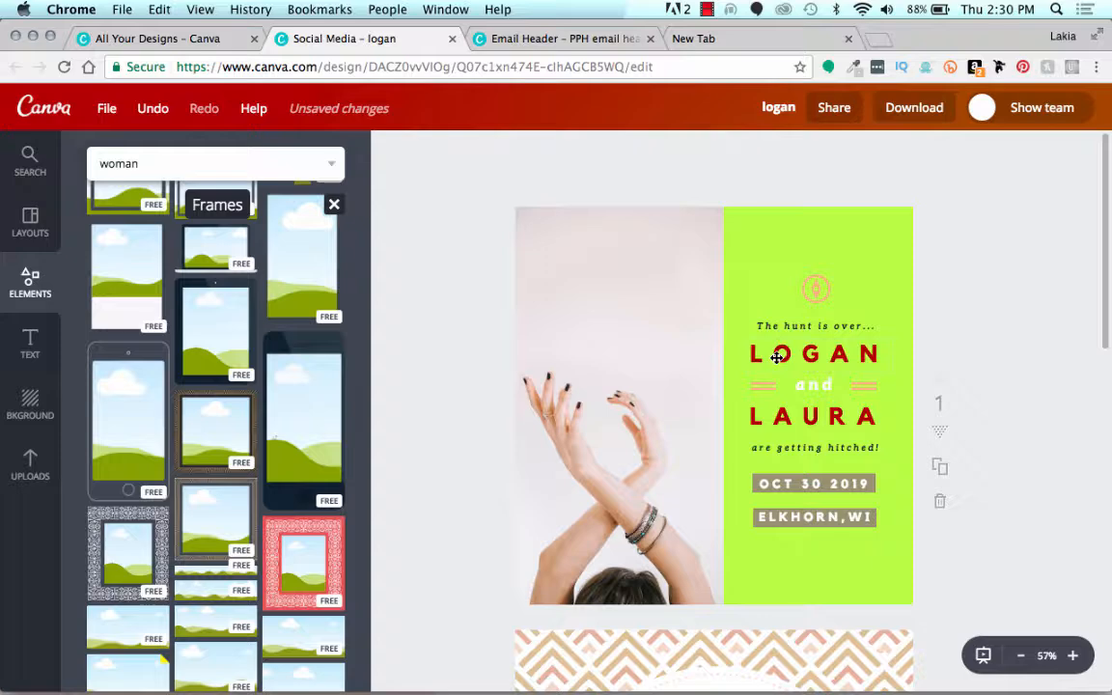
Step: Add a brand-font subheading to the first page's green panel, between the compass icon and "The hunt is over..."
{"action": "left_click", "coordinate": [31, 349]}
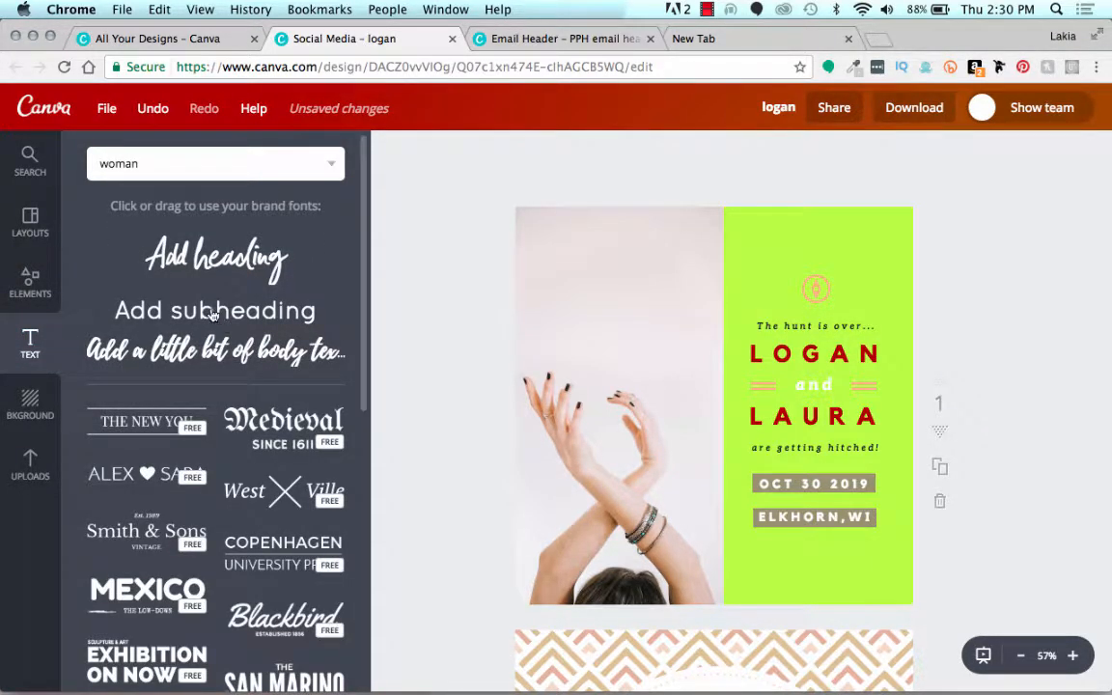
{"action": "left_click_drag", "start_coordinate": [197, 289], "coordinate": [850, 247]}
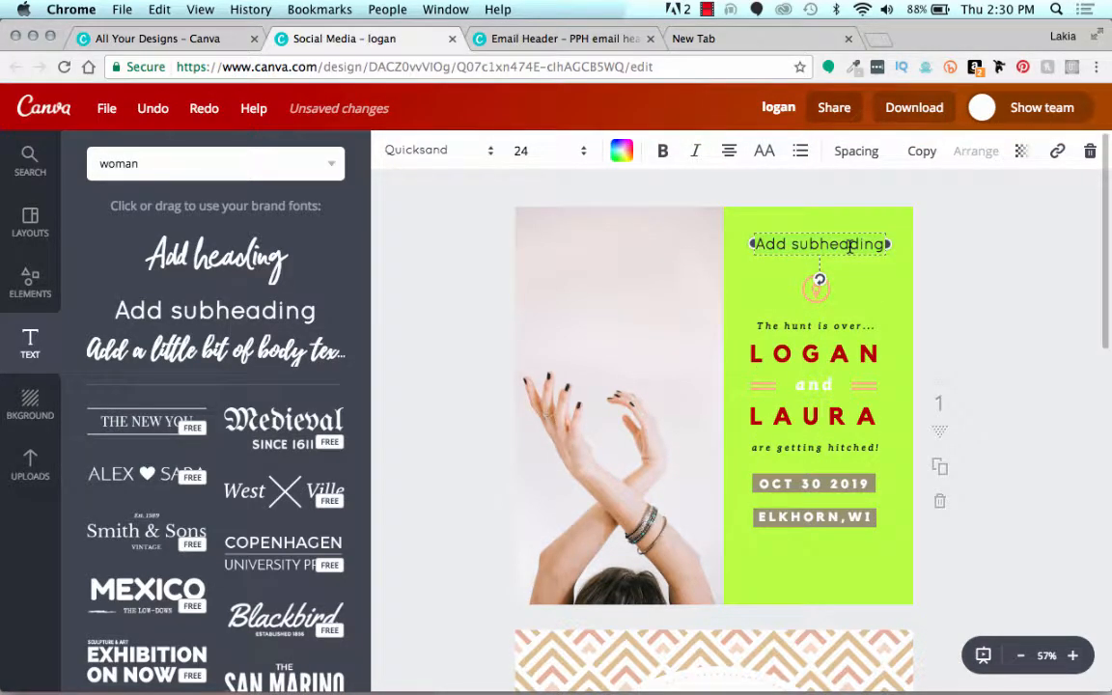
{"action": "scroll", "coordinate": [775, 220], "scroll_direction": "down", "scroll_amount": 1}
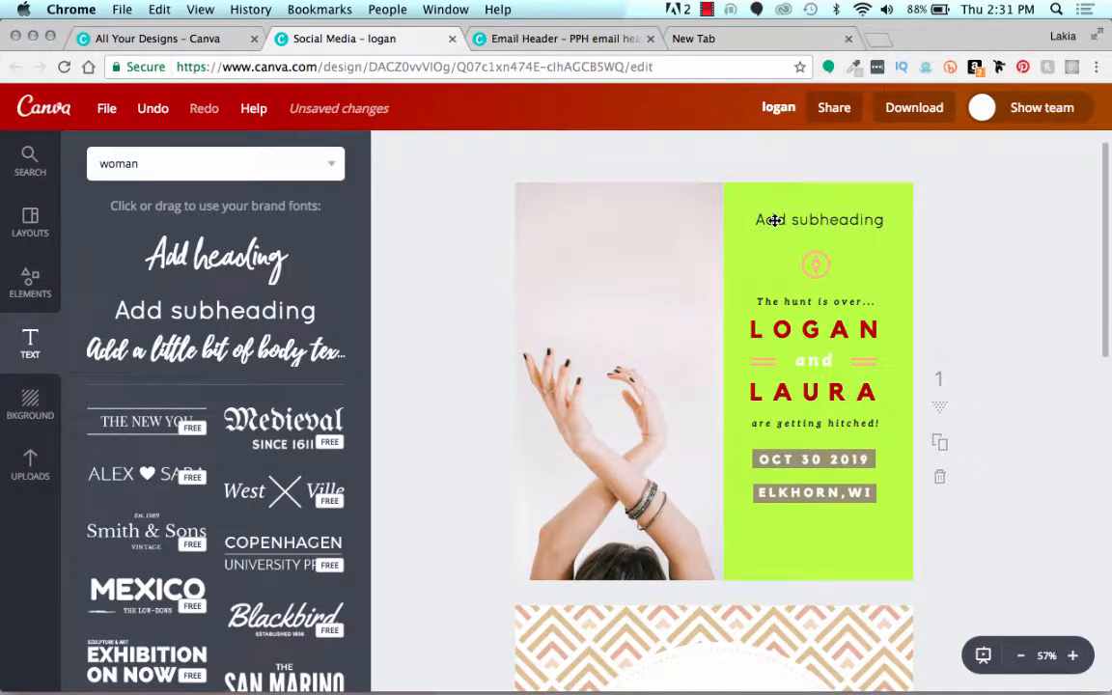
{"action": "left_click_drag", "start_coordinate": [775, 220], "coordinate": [776, 292]}
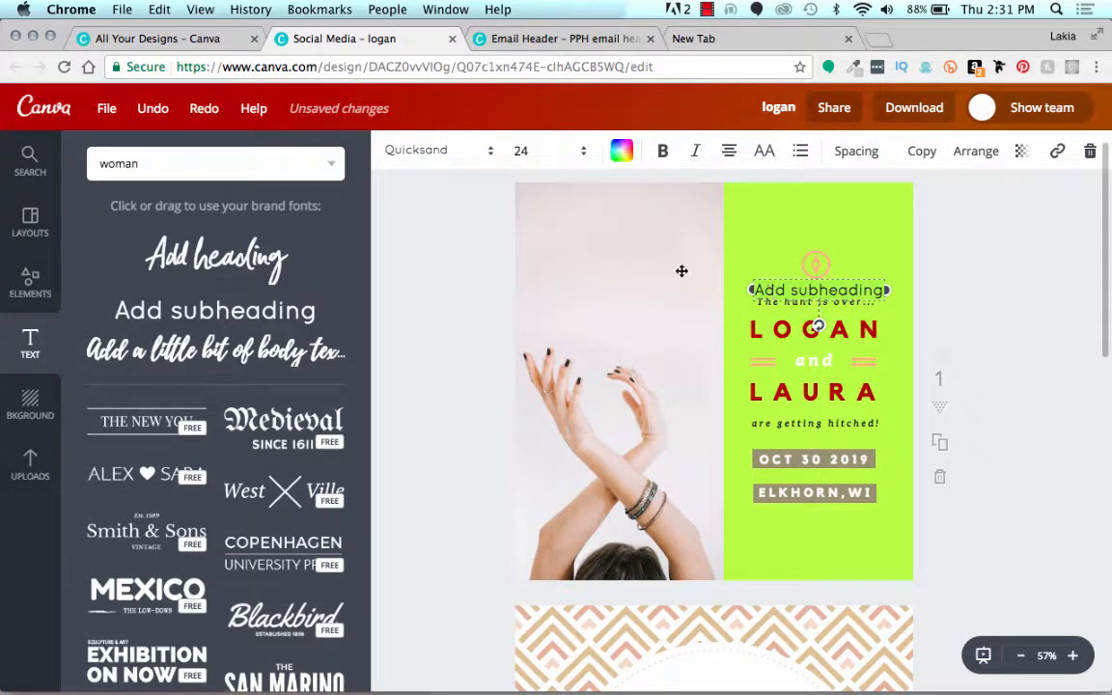
Step: Format the new subheading in the Playlist Script brand font at size 28
{"action": "left_click", "coordinate": [541, 151]}
{"action": "left_click", "coordinate": [541, 327]}
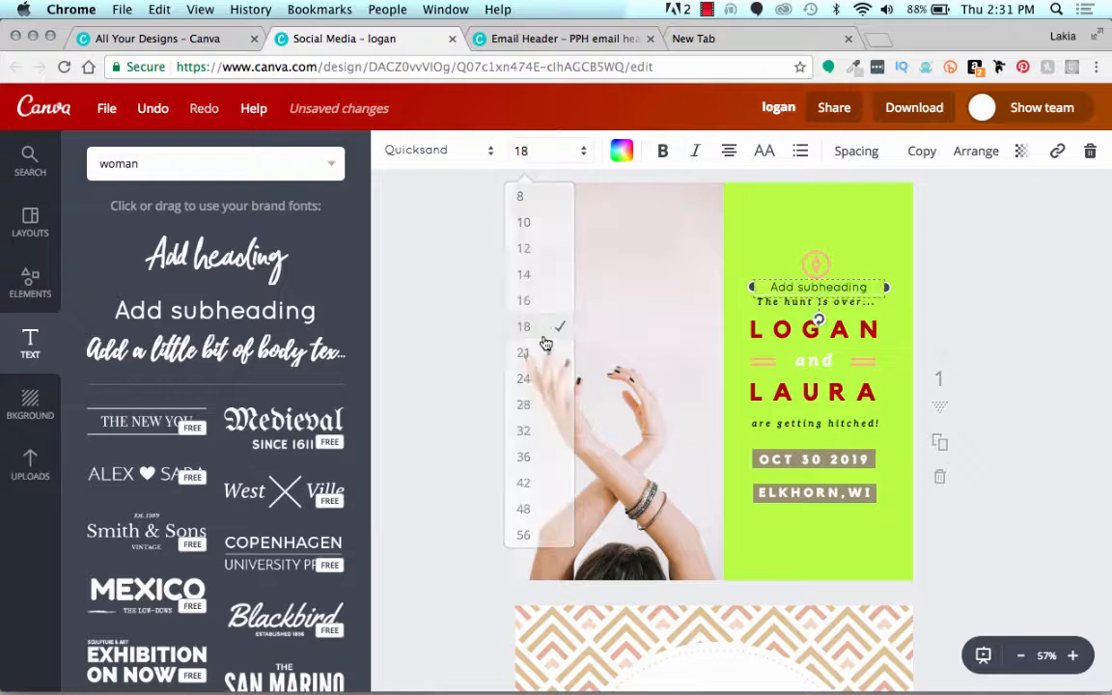
{"action": "left_click", "coordinate": [415, 147]}
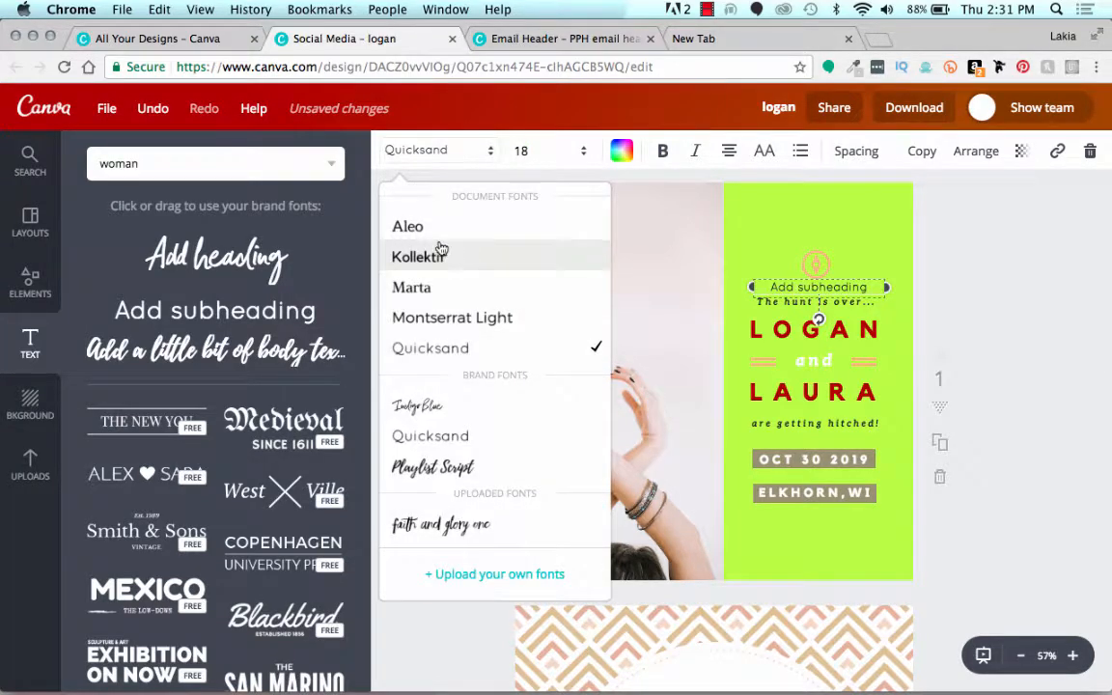
{"action": "scroll", "coordinate": [435, 319], "scroll_direction": "down", "scroll_amount": 3}
{"action": "left_click", "coordinate": [435, 388]}
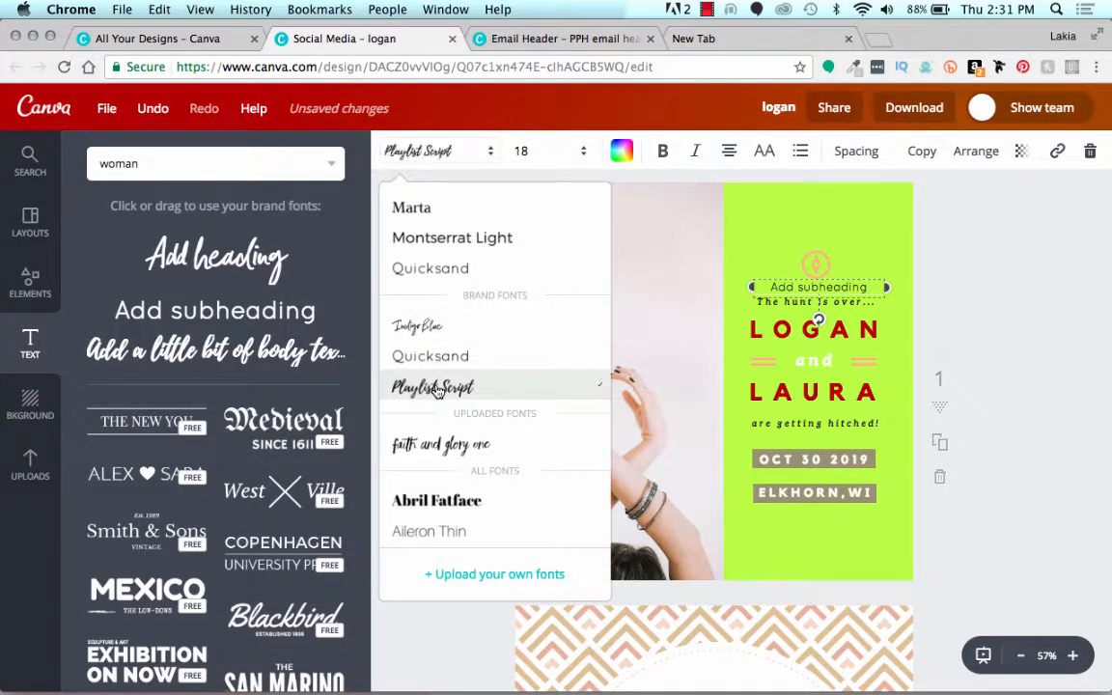
{"action": "left_click", "coordinate": [559, 155]}
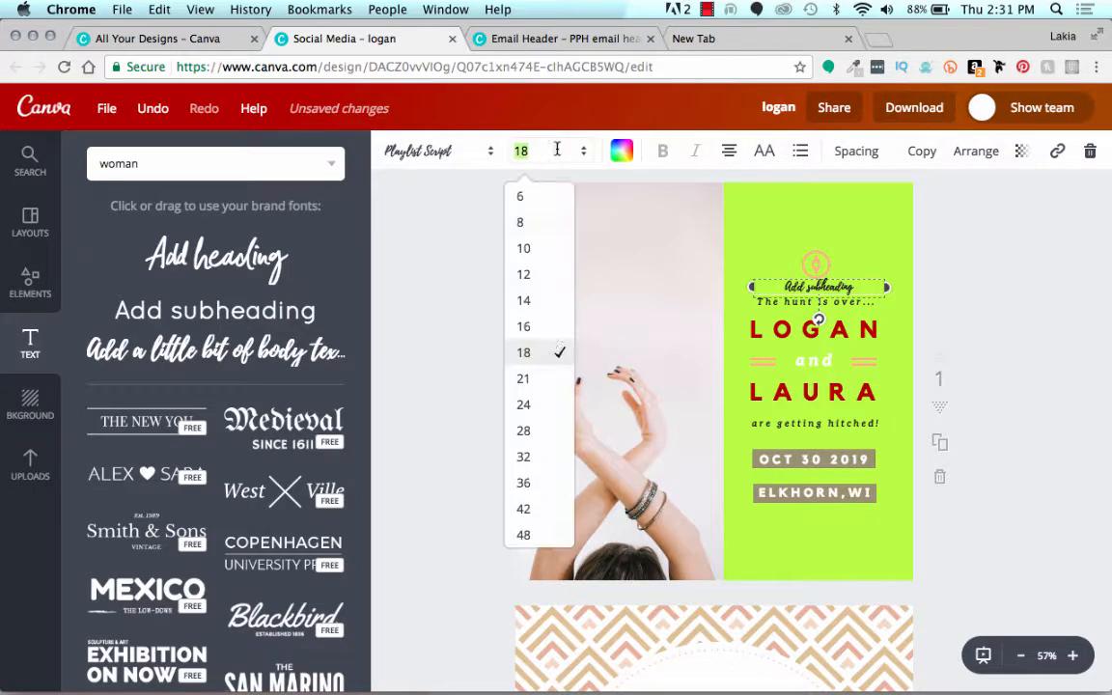
{"action": "left_click", "coordinate": [530, 434]}
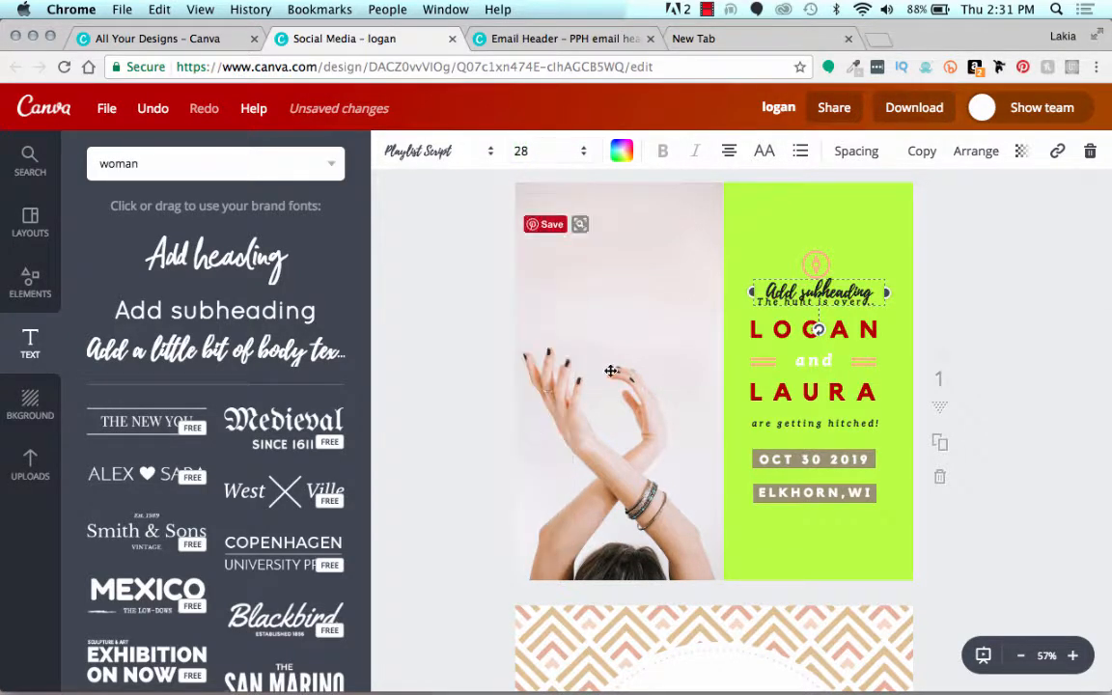
{"action": "left_click", "coordinate": [431, 304]}
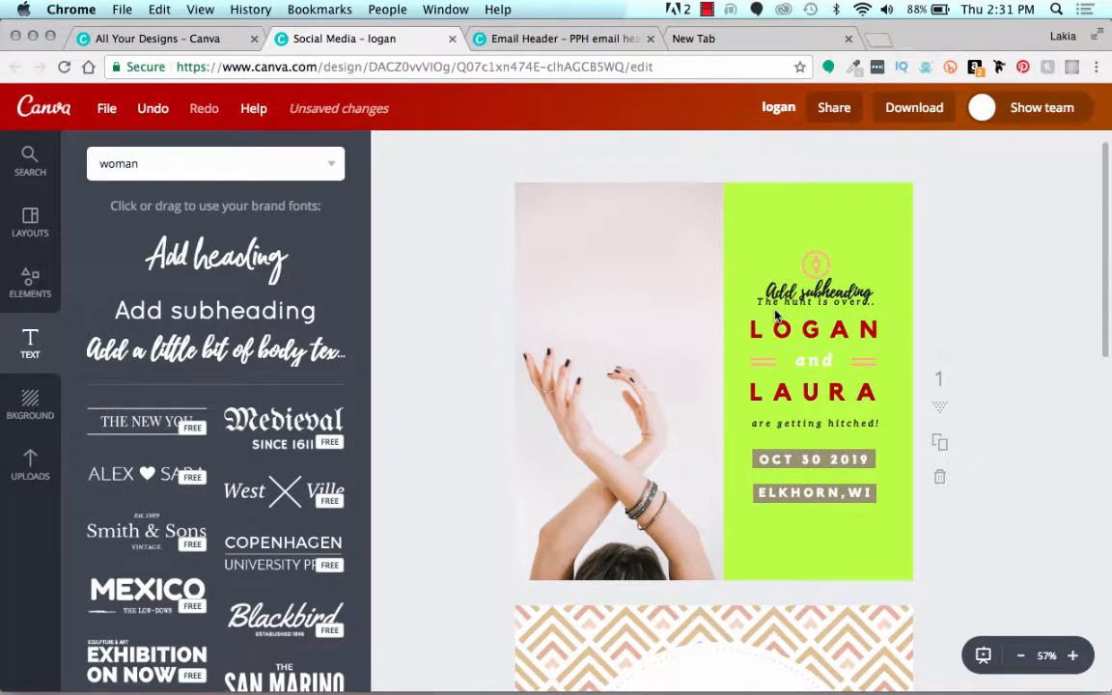
Step: Move the subheading below the location label on the first page and replace its text with "coming soon..."
{"action": "left_click_drag", "start_coordinate": [782, 293], "coordinate": [779, 527]}
{"action": "left_click", "coordinate": [779, 528]}
{"action": "type", "text": "c"}
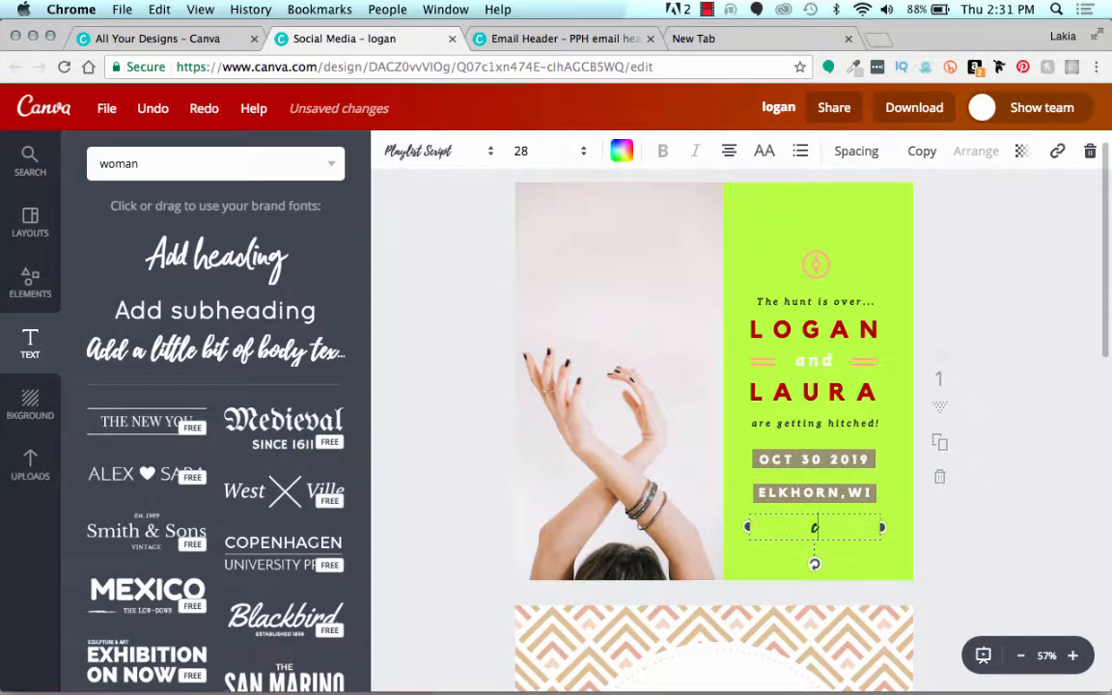
{"action": "type", "text": "oming soon"}
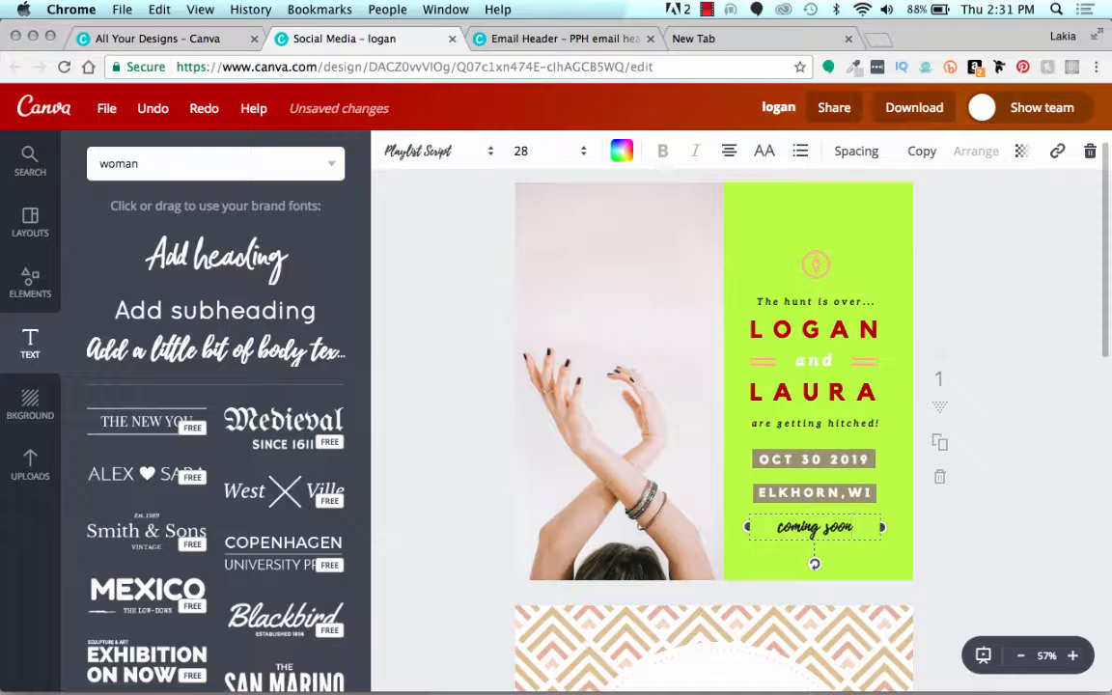
{"action": "type", "text": "..."}
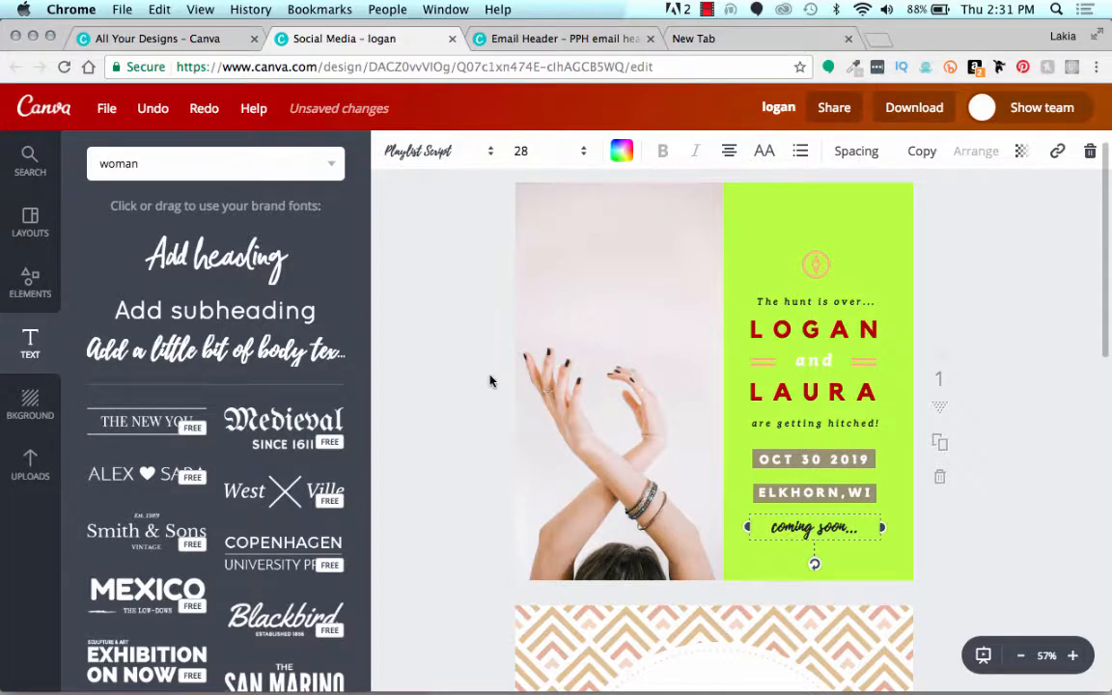
Step: Set the letter spacing of the "coming soon..." text to 110
{"action": "left_click", "coordinate": [847, 153]}
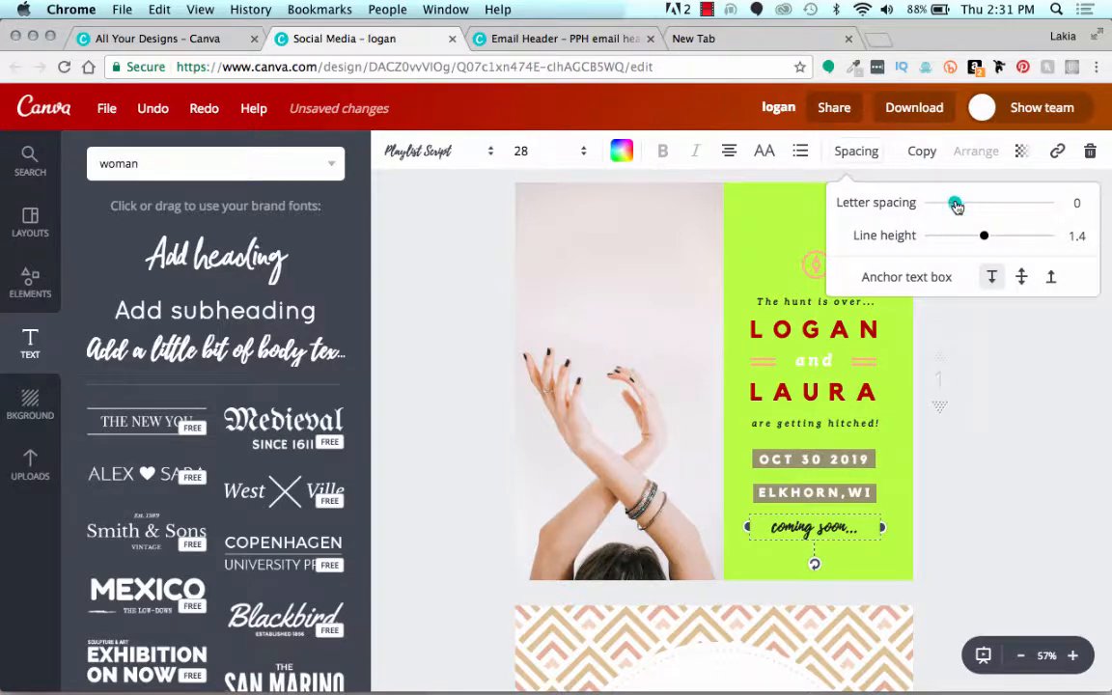
{"action": "left_click_drag", "start_coordinate": [960, 206], "coordinate": [969, 204]}
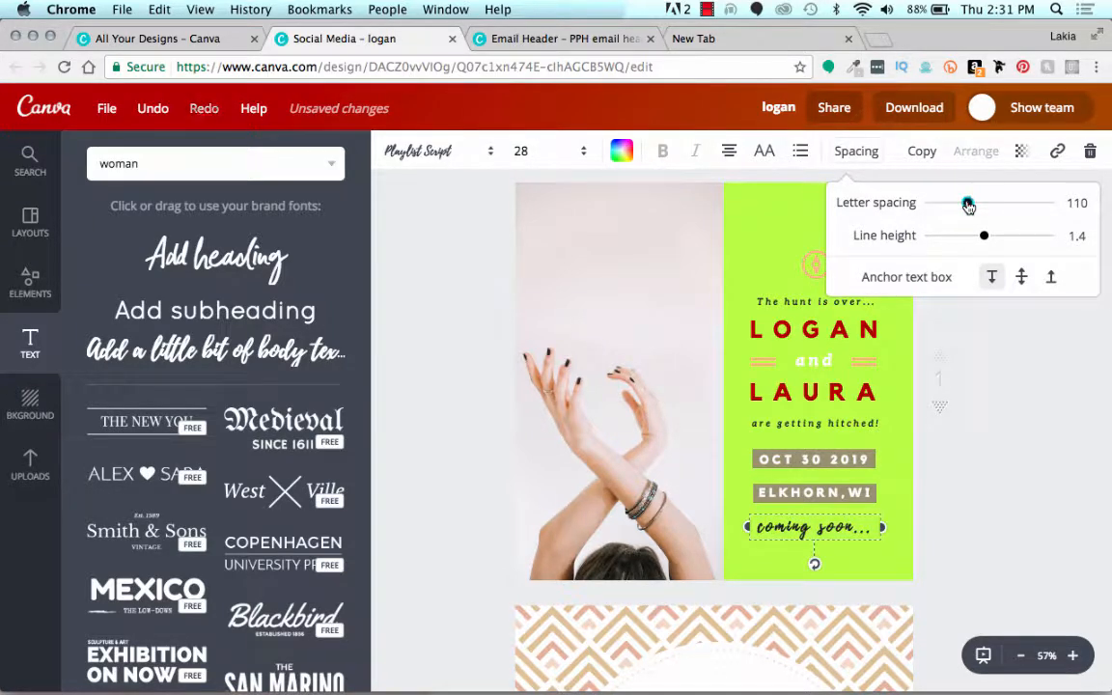
{"action": "left_click", "coordinate": [986, 235]}
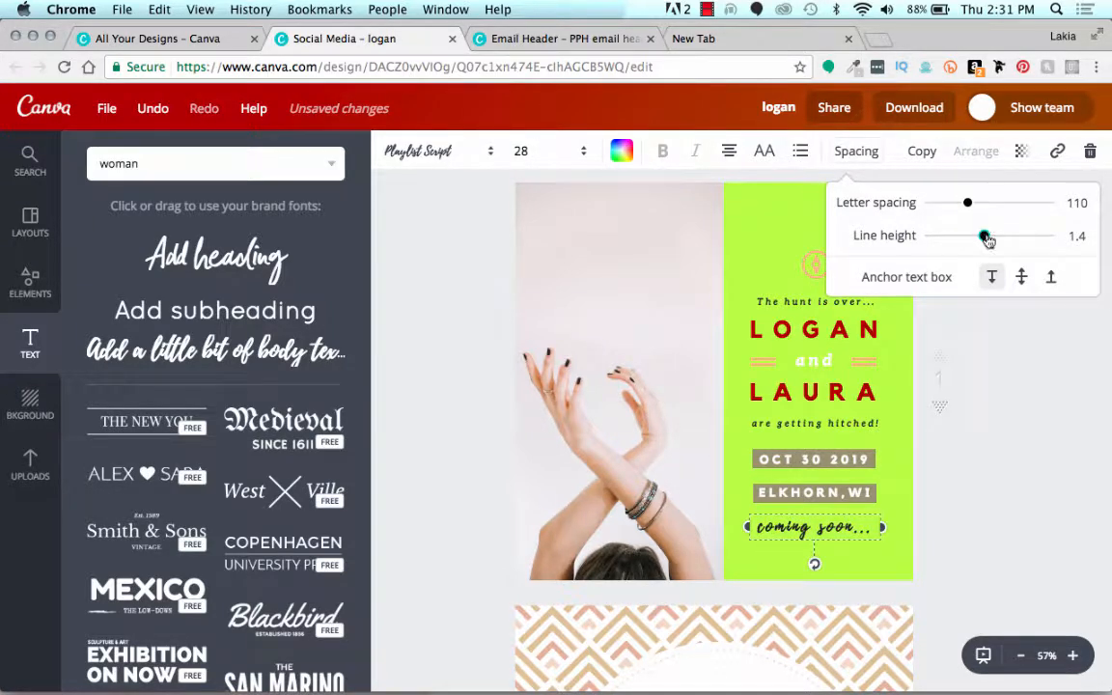
{"action": "left_click", "coordinate": [433, 307]}
{"action": "left_click", "coordinate": [482, 302]}
{"action": "scroll", "coordinate": [482, 302], "scroll_direction": "down", "scroll_amount": 3}
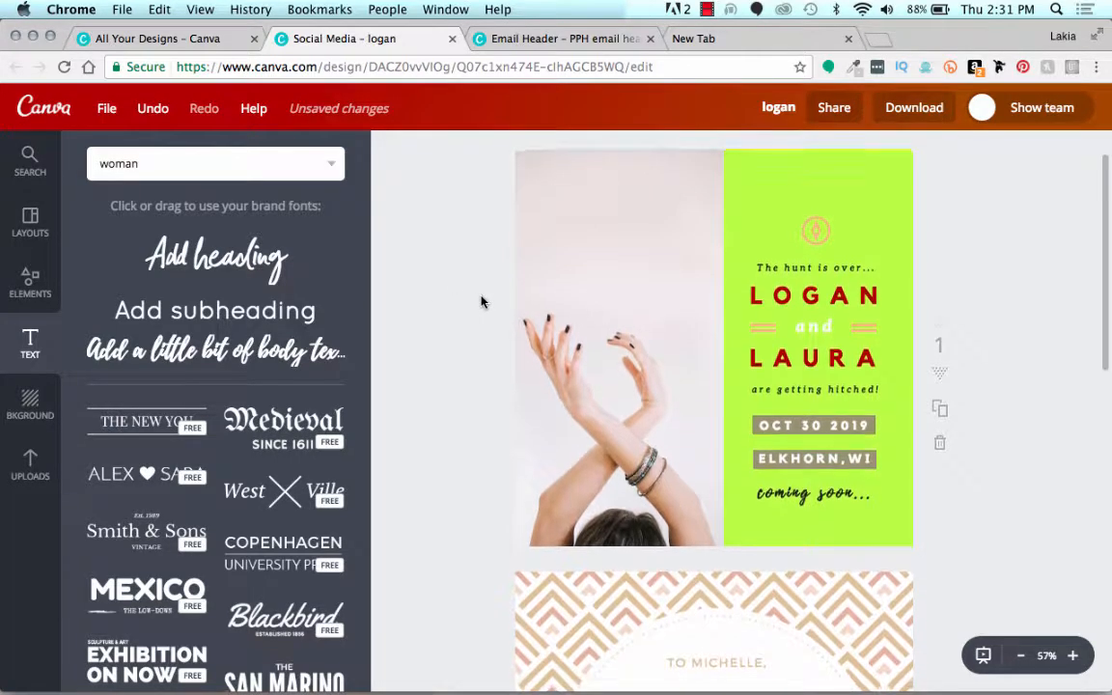
{"action": "scroll", "coordinate": [482, 303], "scroll_direction": "down", "scroll_amount": 2}
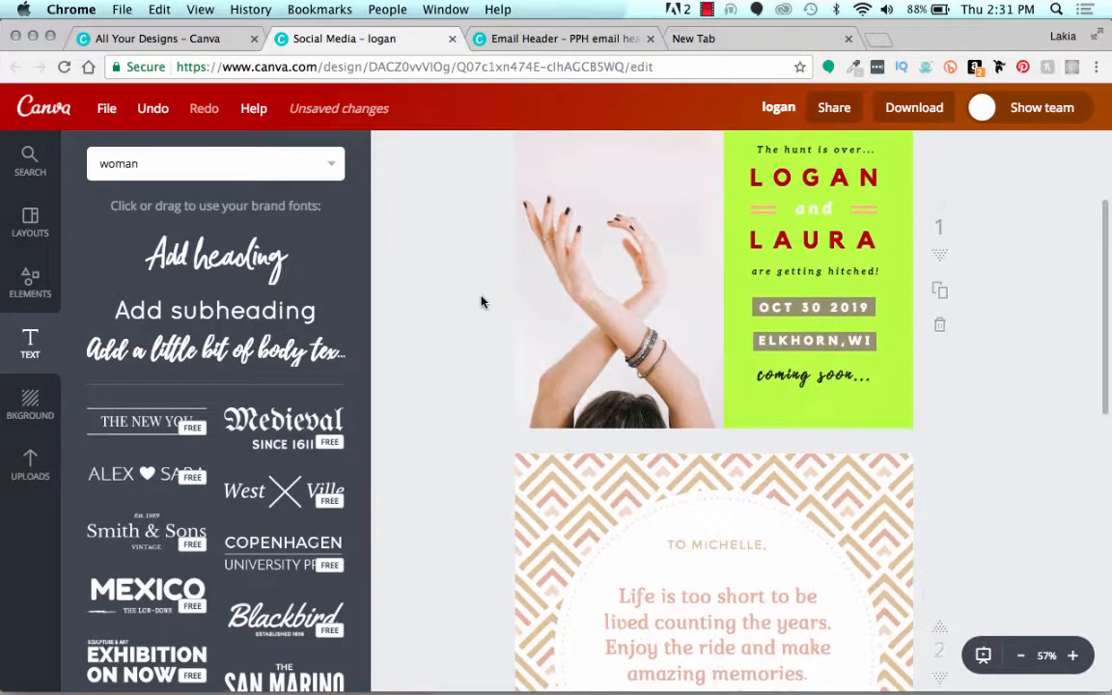
{"action": "scroll", "coordinate": [482, 302], "scroll_direction": "up", "scroll_amount": 3}
{"action": "scroll", "coordinate": [488, 301], "scroll_direction": "down", "scroll_amount": 1}
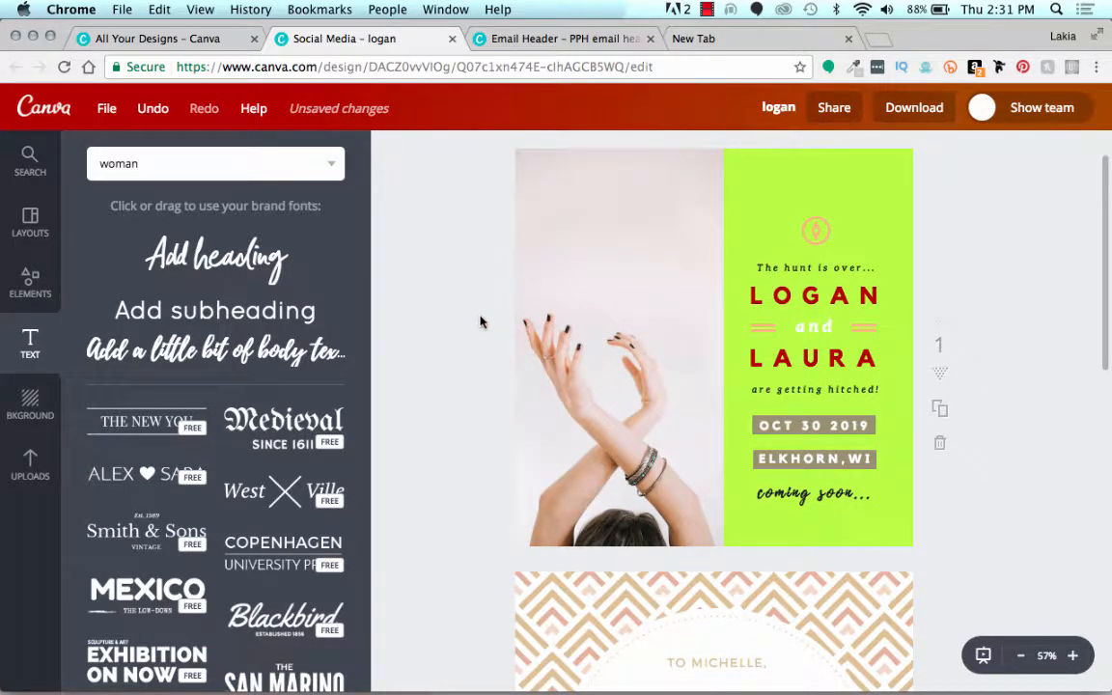
Step: Replace the first page's photo with the uploaded image of tulips and a gold telephone on marble
{"action": "left_click", "coordinate": [27, 467]}
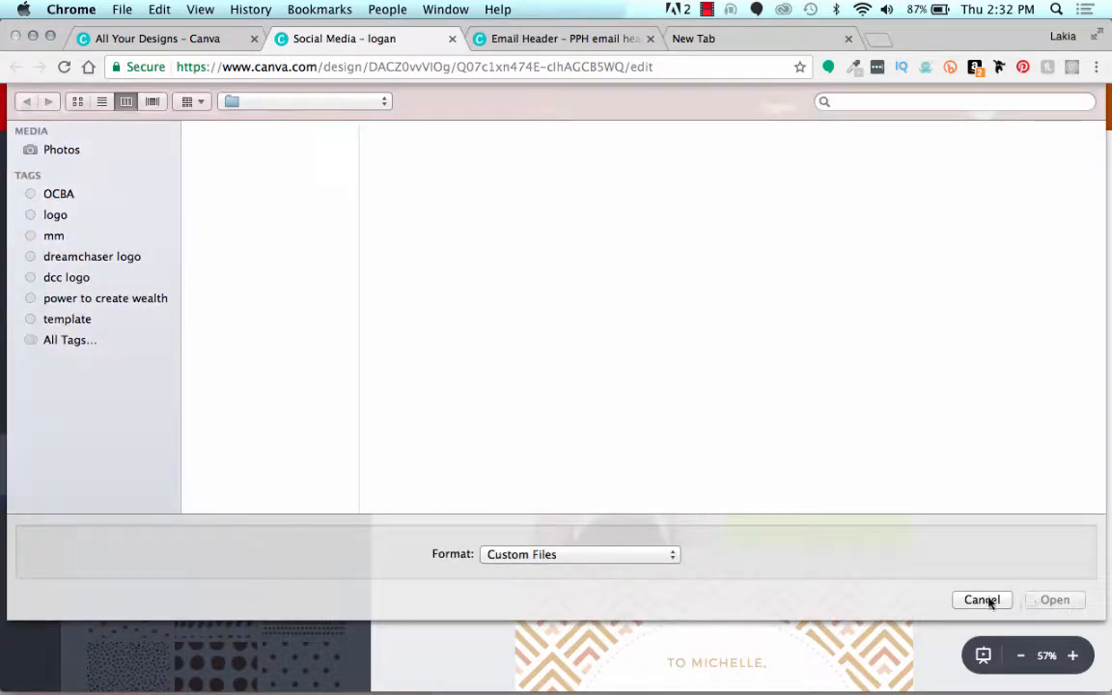
{"action": "left_click", "coordinate": [982, 600]}
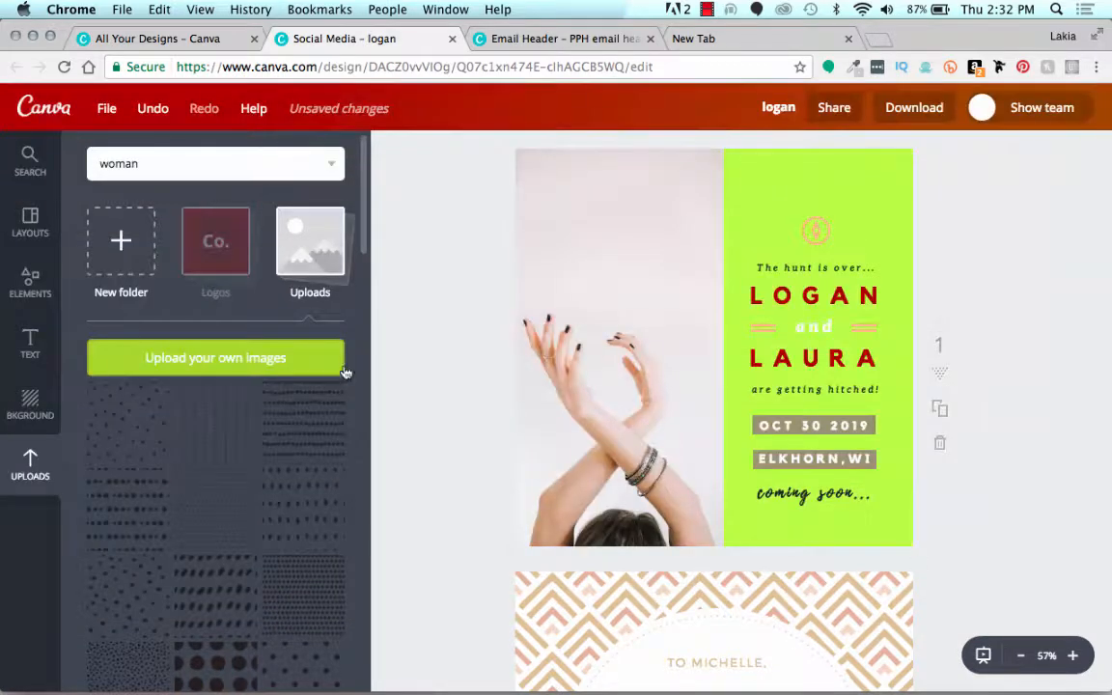
{"action": "scroll", "coordinate": [286, 455], "scroll_direction": "down", "scroll_amount": 1}
{"action": "scroll", "coordinate": [283, 454], "scroll_direction": "down", "scroll_amount": 3}
{"action": "scroll", "coordinate": [280, 367], "scroll_direction": "up", "scroll_amount": 2}
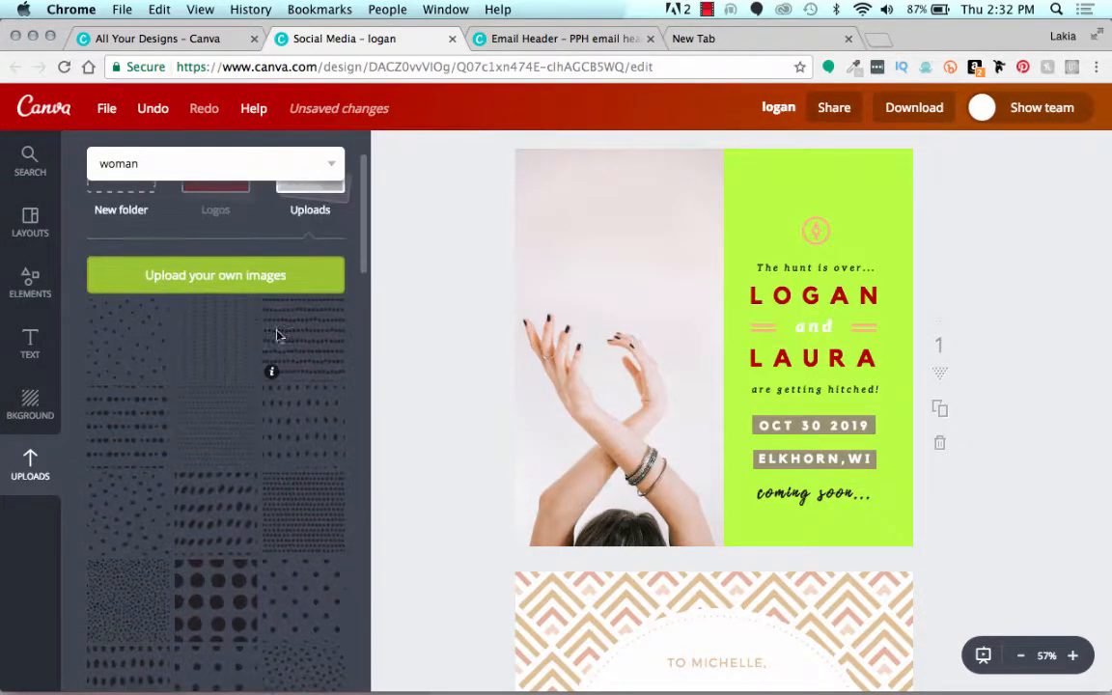
{"action": "scroll", "coordinate": [277, 345], "scroll_direction": "down", "scroll_amount": 5}
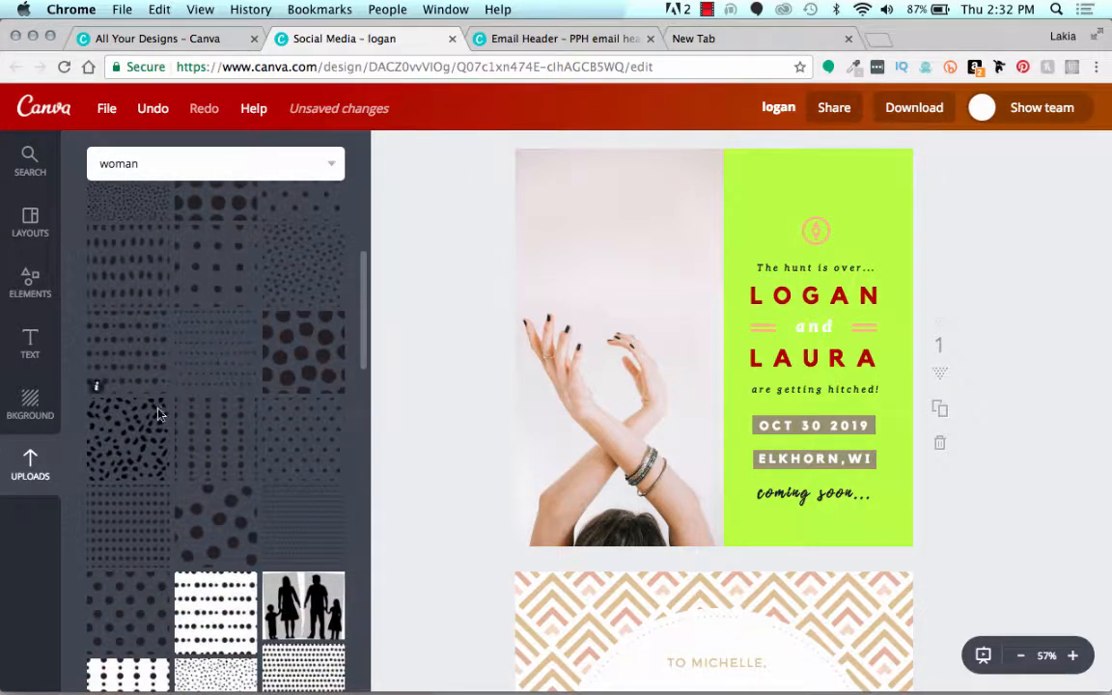
{"action": "scroll", "coordinate": [256, 490], "scroll_direction": "down", "scroll_amount": 10}
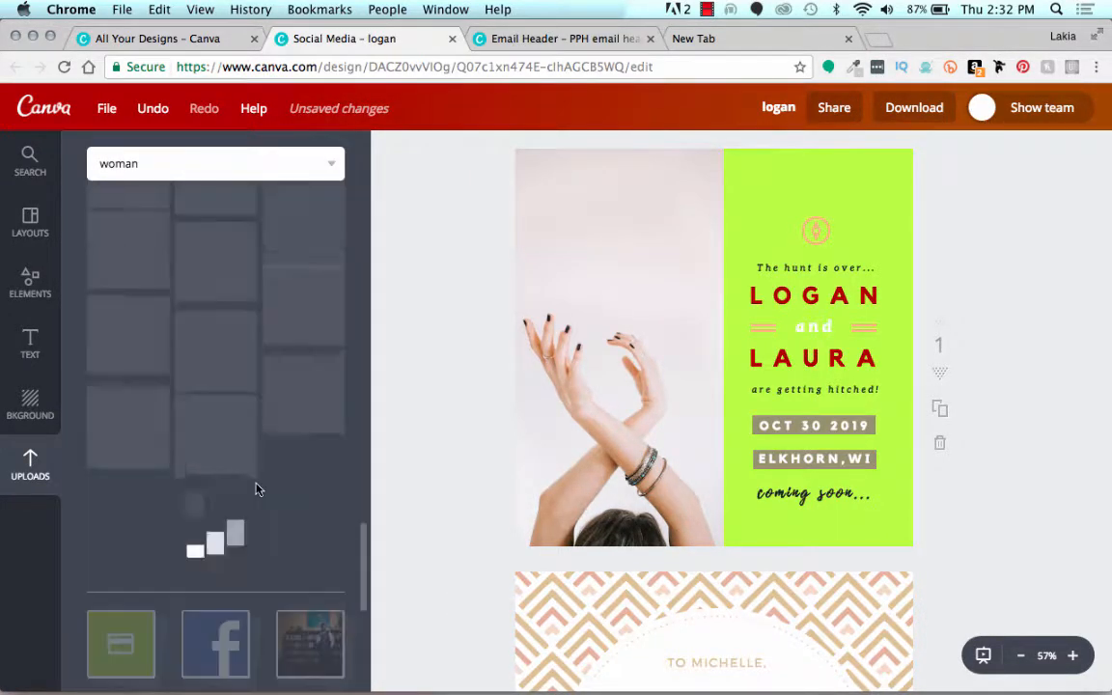
{"action": "scroll", "coordinate": [256, 490], "scroll_direction": "down", "scroll_amount": 3}
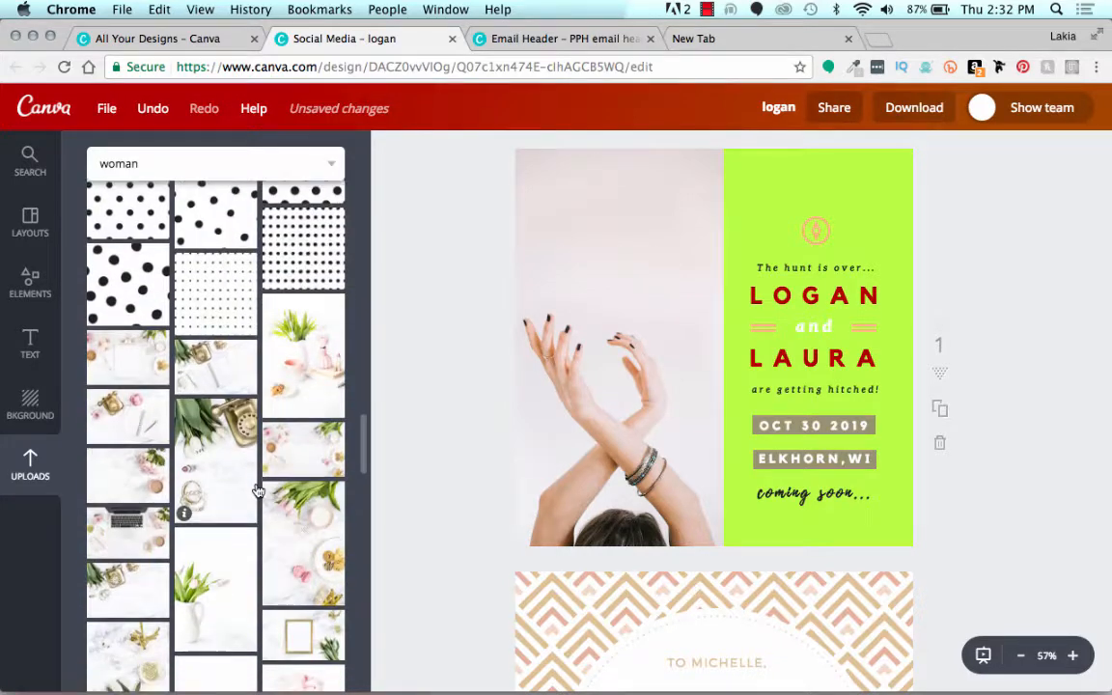
{"action": "left_click_drag", "start_coordinate": [221, 470], "coordinate": [602, 397]}
{"action": "left_click", "coordinate": [396, 345]}
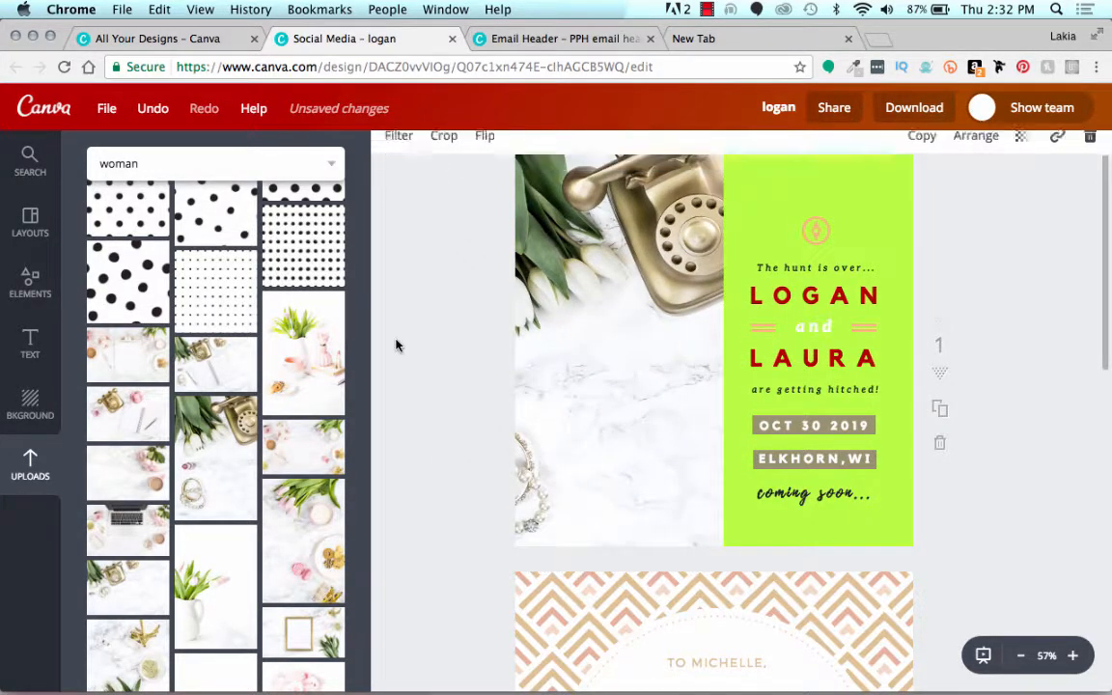
Step: Examine the Tony Robbins quote graphic on page 12 of the "0 approved 6/1 Leverage Up 2" design, then return to the logan design
{"action": "scroll", "coordinate": [396, 345], "scroll_direction": "down", "scroll_amount": 5}
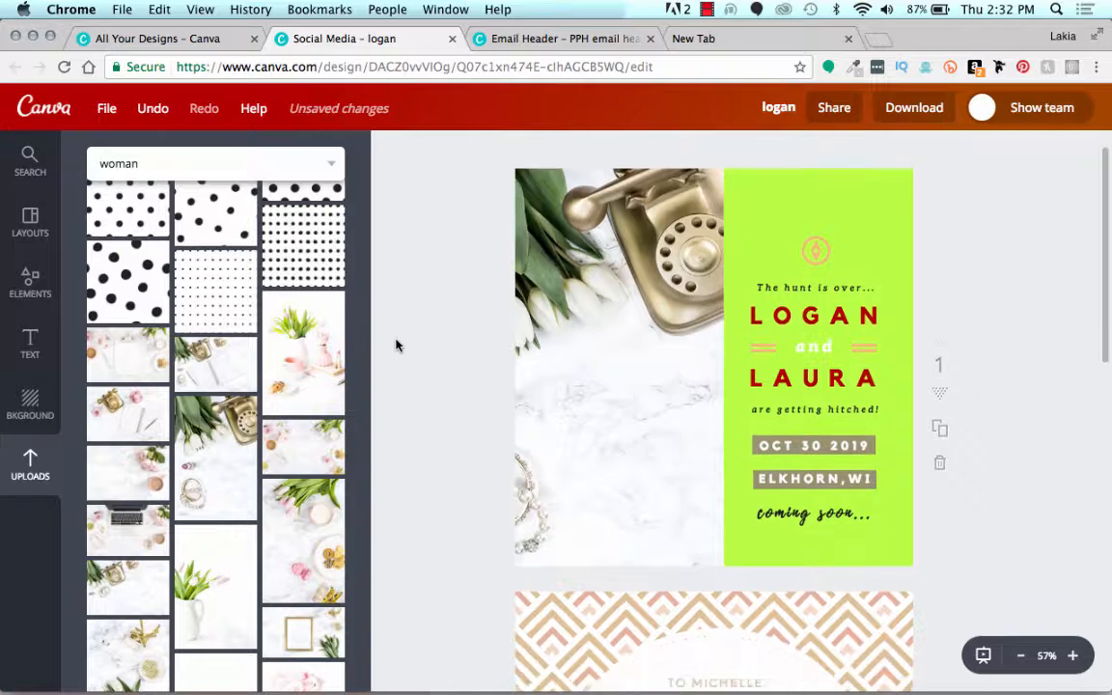
{"action": "scroll", "coordinate": [396, 345], "scroll_direction": "down", "scroll_amount": 2}
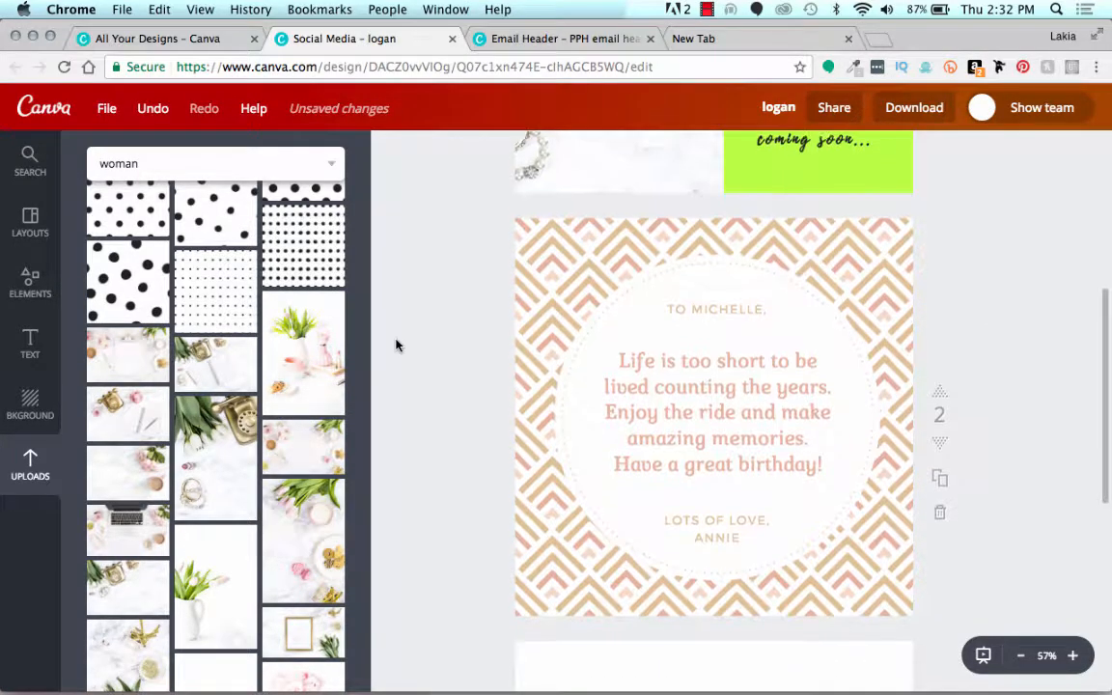
{"action": "scroll", "coordinate": [396, 345], "scroll_direction": "down", "scroll_amount": 5}
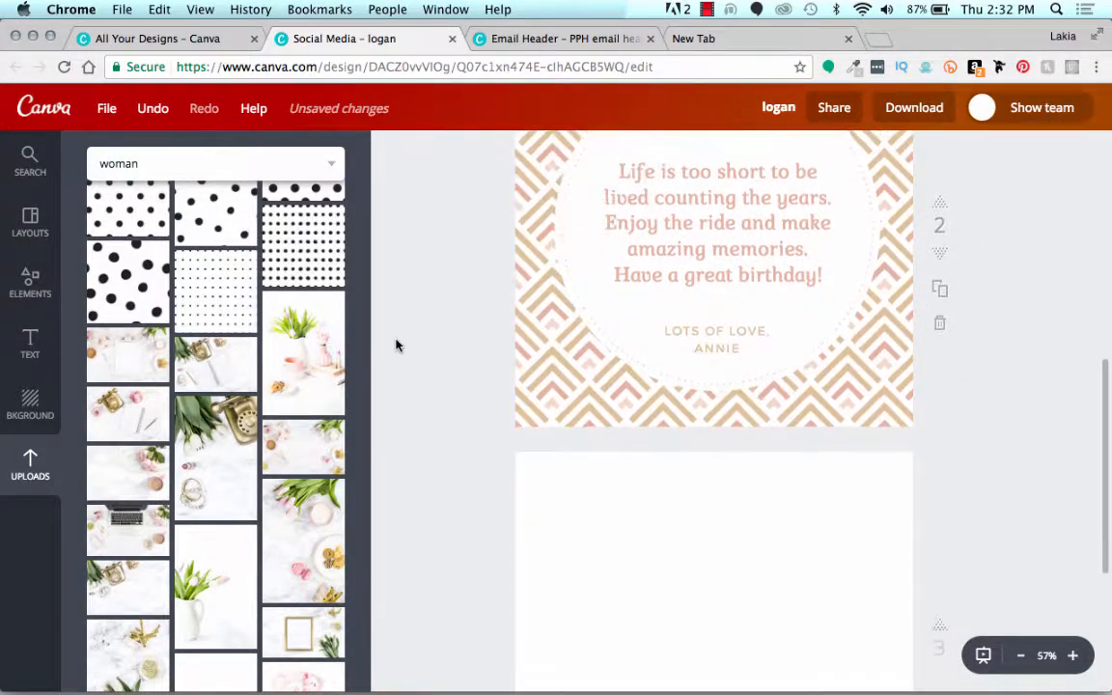
{"action": "scroll", "coordinate": [396, 345], "scroll_direction": "down", "scroll_amount": 2}
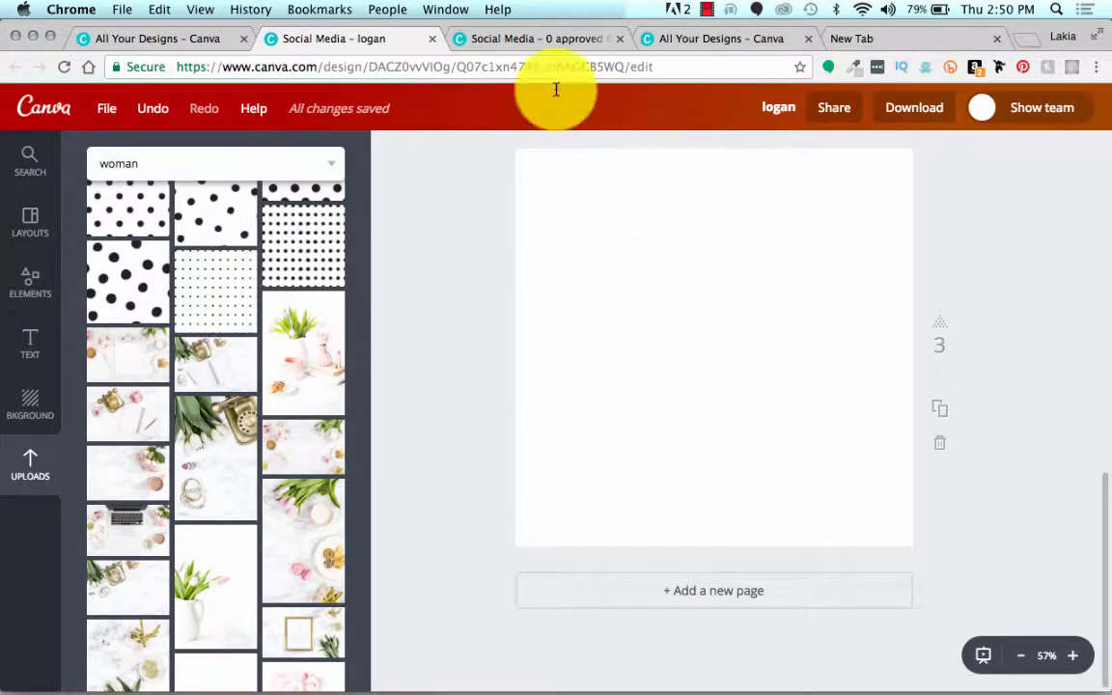
{"action": "left_click", "coordinate": [534, 38]}
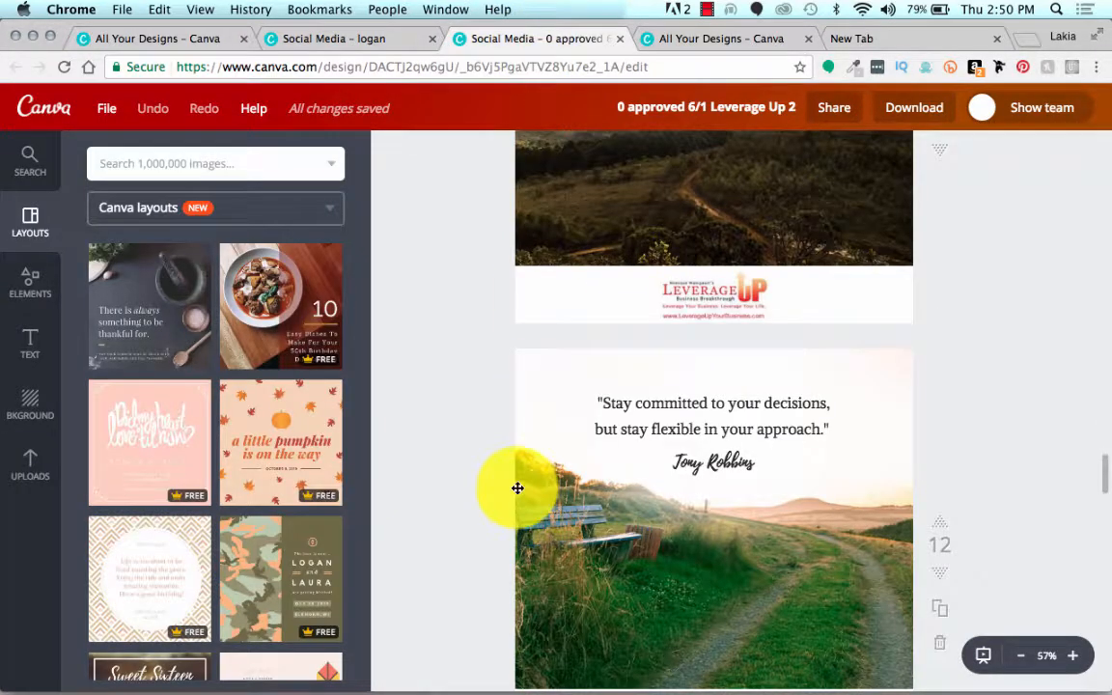
{"action": "scroll", "coordinate": [516, 487], "scroll_direction": "down", "scroll_amount": 3}
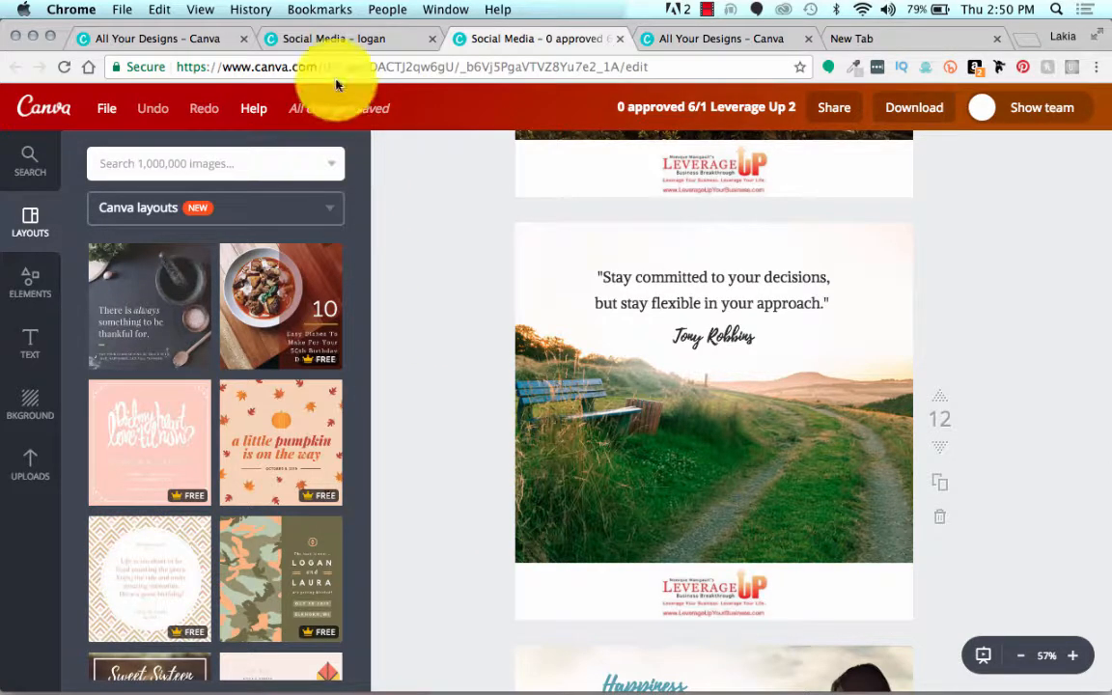
{"action": "left_click", "coordinate": [329, 38]}
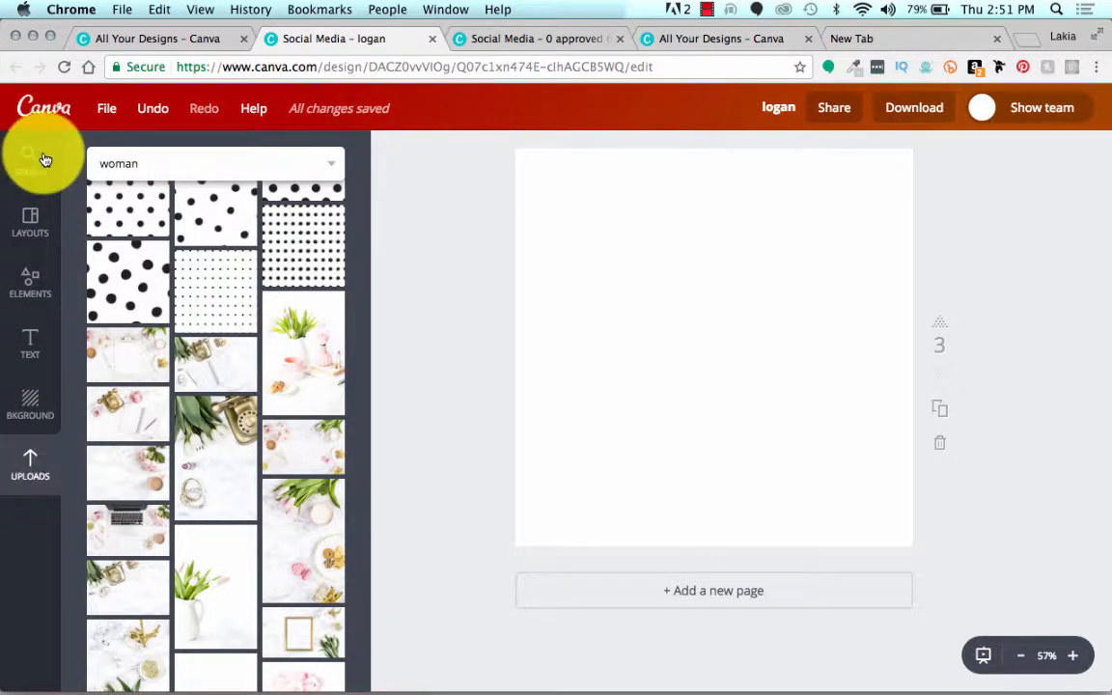
Step: Place the photo of the blue bench beside a grassy path from the client's uploads folder on the blank third page
{"action": "left_click", "coordinate": [30, 464]}
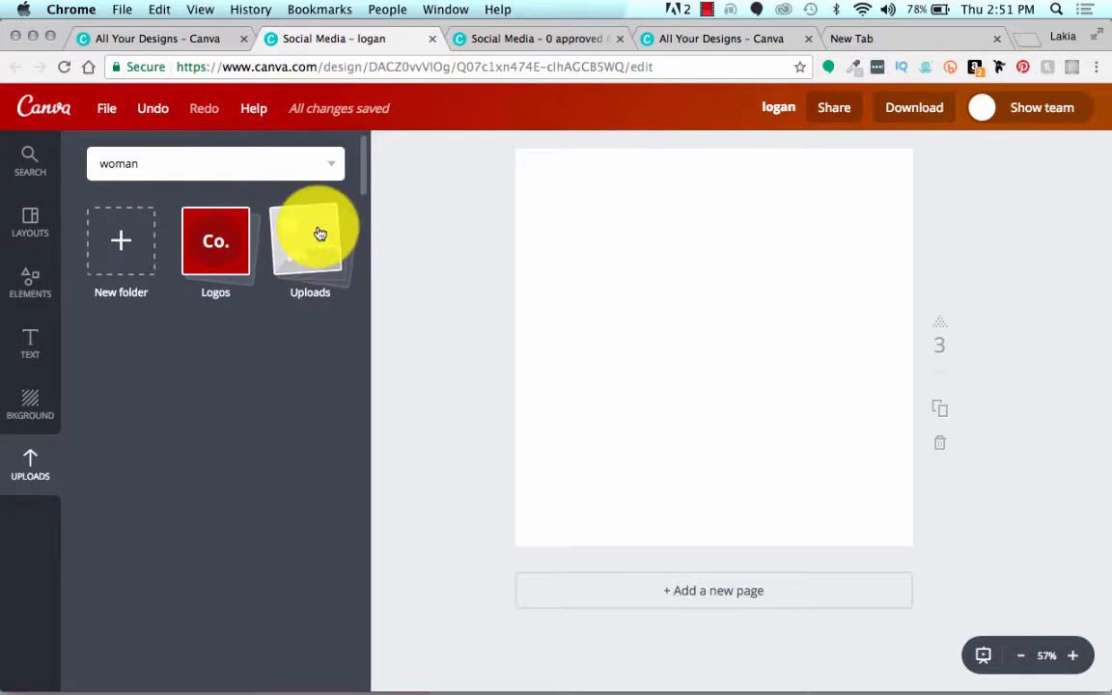
{"action": "scroll", "coordinate": [268, 412], "scroll_direction": "down", "scroll_amount": 2}
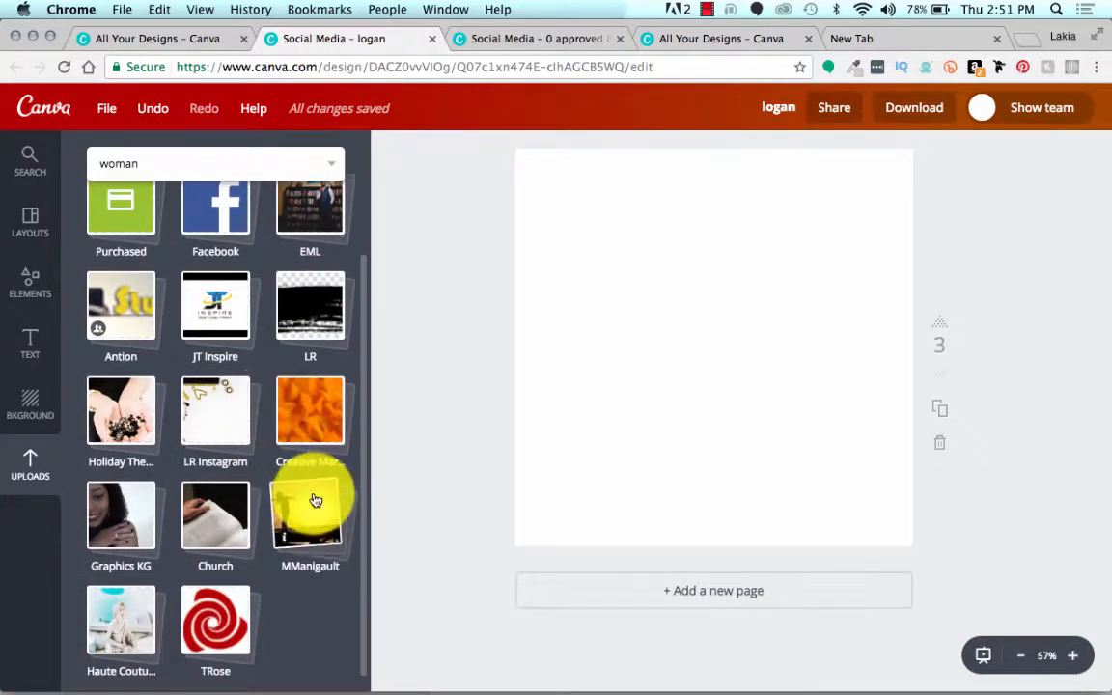
{"action": "left_click", "coordinate": [313, 498]}
{"action": "scroll", "coordinate": [229, 576], "scroll_direction": "down", "scroll_amount": 10}
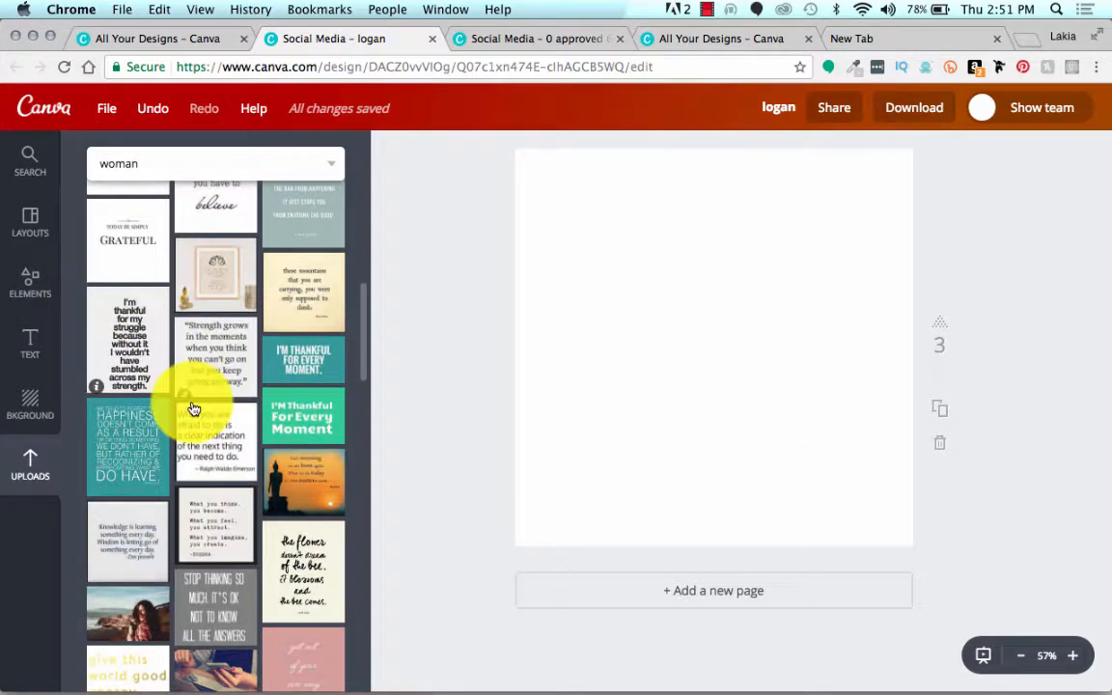
{"action": "scroll", "coordinate": [193, 405], "scroll_direction": "down", "scroll_amount": 4}
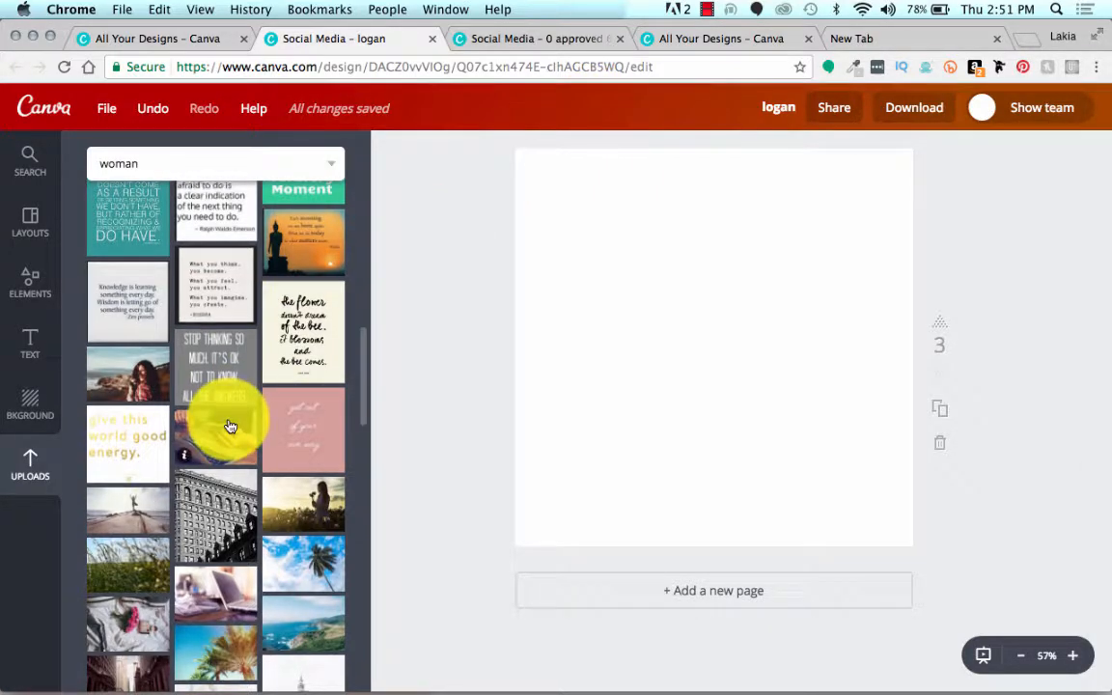
{"action": "scroll", "coordinate": [228, 425], "scroll_direction": "down", "scroll_amount": 2}
{"action": "scroll", "coordinate": [229, 427], "scroll_direction": "down", "scroll_amount": 2}
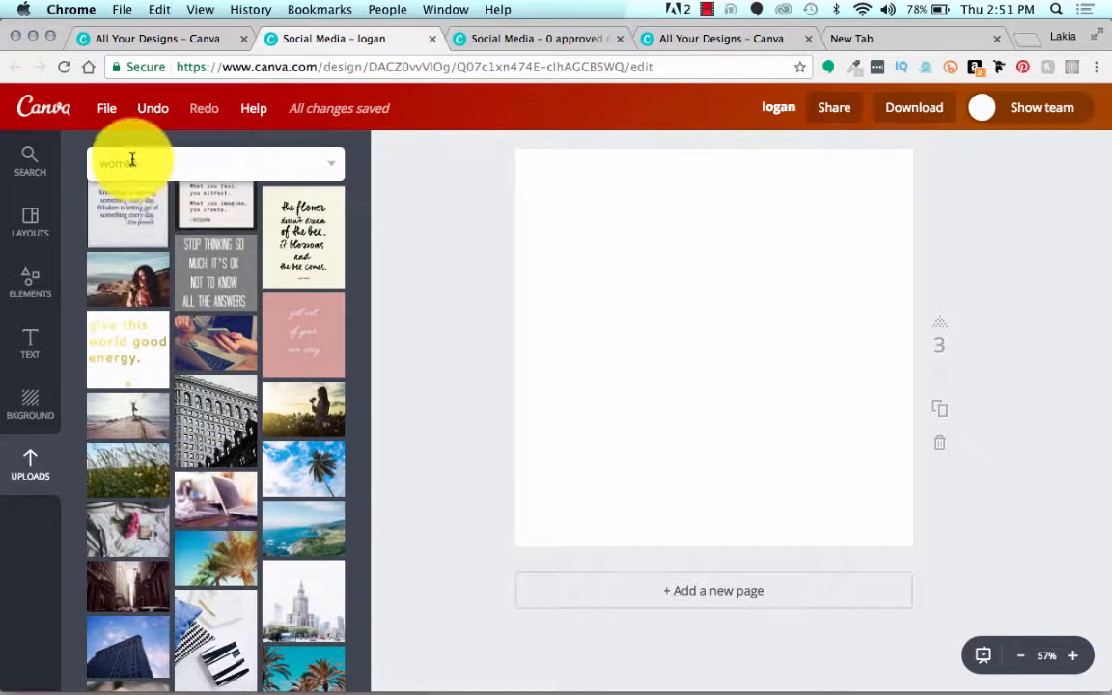
{"action": "scroll", "coordinate": [218, 419], "scroll_direction": "down", "scroll_amount": 5}
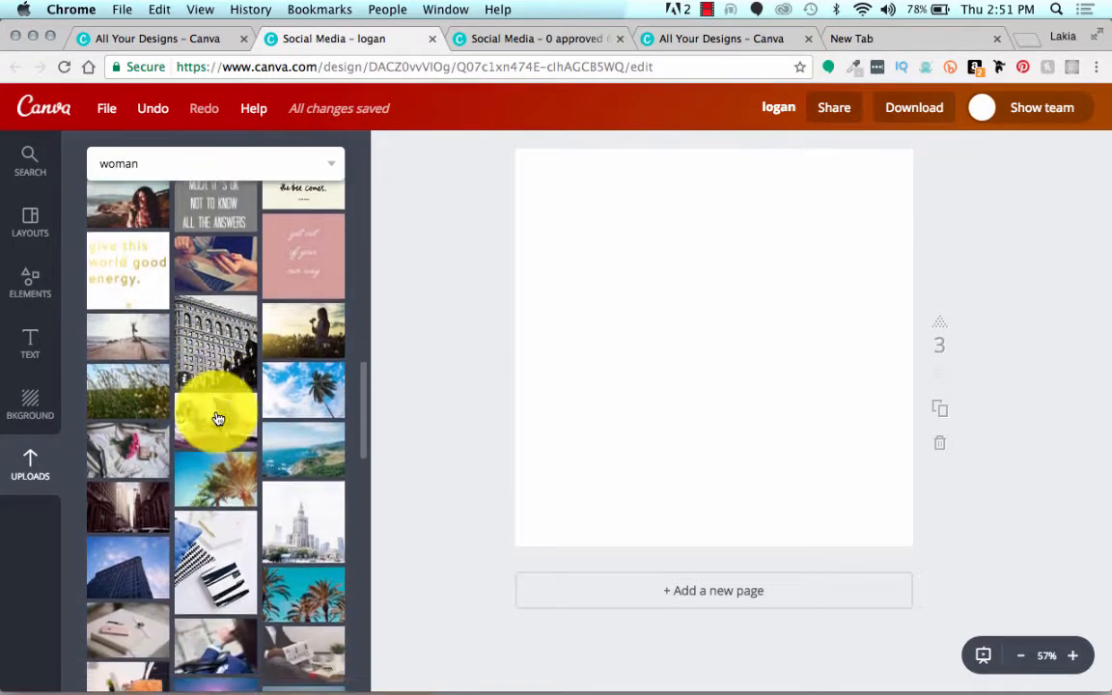
{"action": "scroll", "coordinate": [219, 418], "scroll_direction": "down", "scroll_amount": 10}
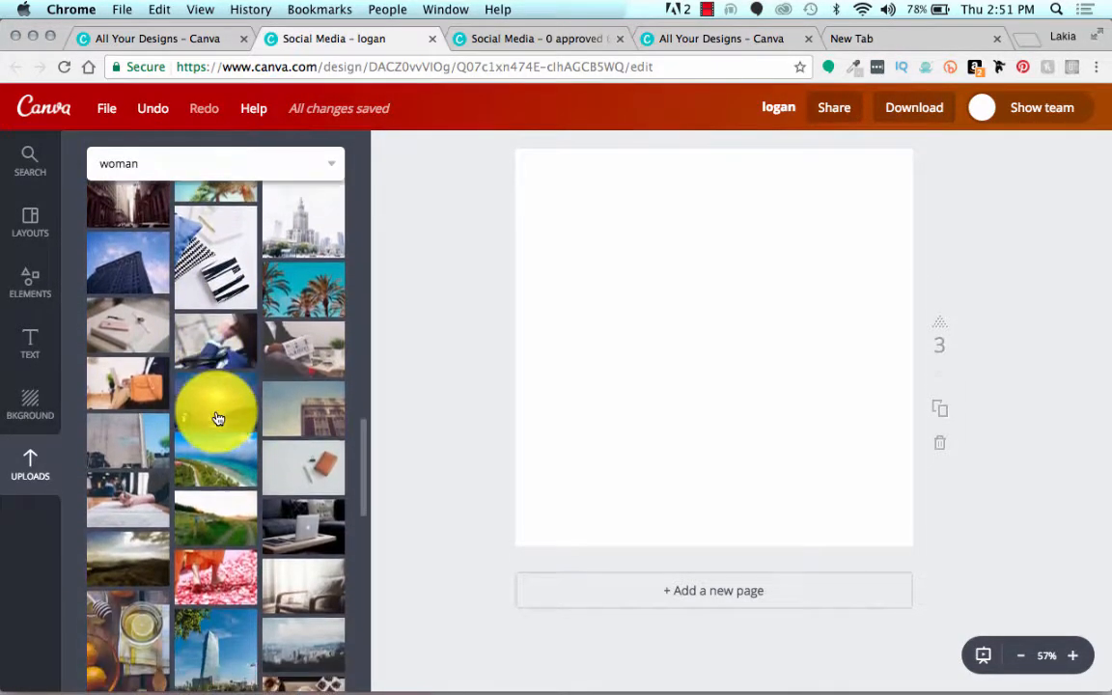
{"action": "left_click_drag", "start_coordinate": [235, 491], "coordinate": [774, 359]}
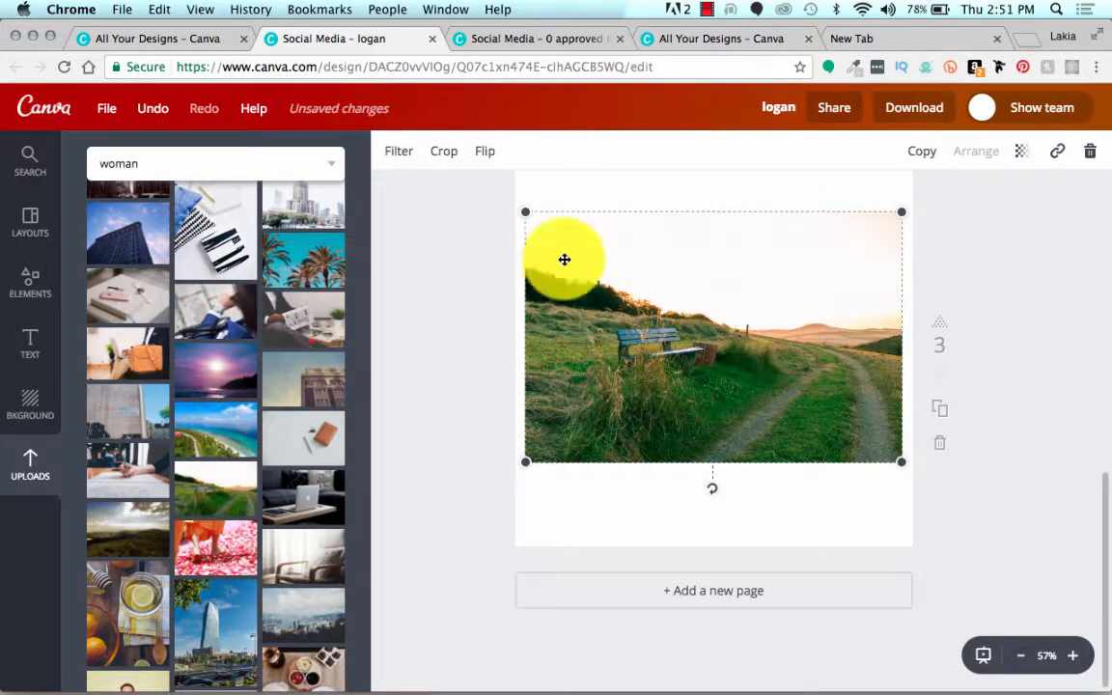
Step: Enlarge and reposition the bench photo so it fills the third page with the whole bench in view
{"action": "left_click", "coordinate": [488, 221]}
{"action": "left_click_drag", "start_coordinate": [601, 284], "coordinate": [600, 354]}
{"action": "left_click", "coordinate": [527, 281]}
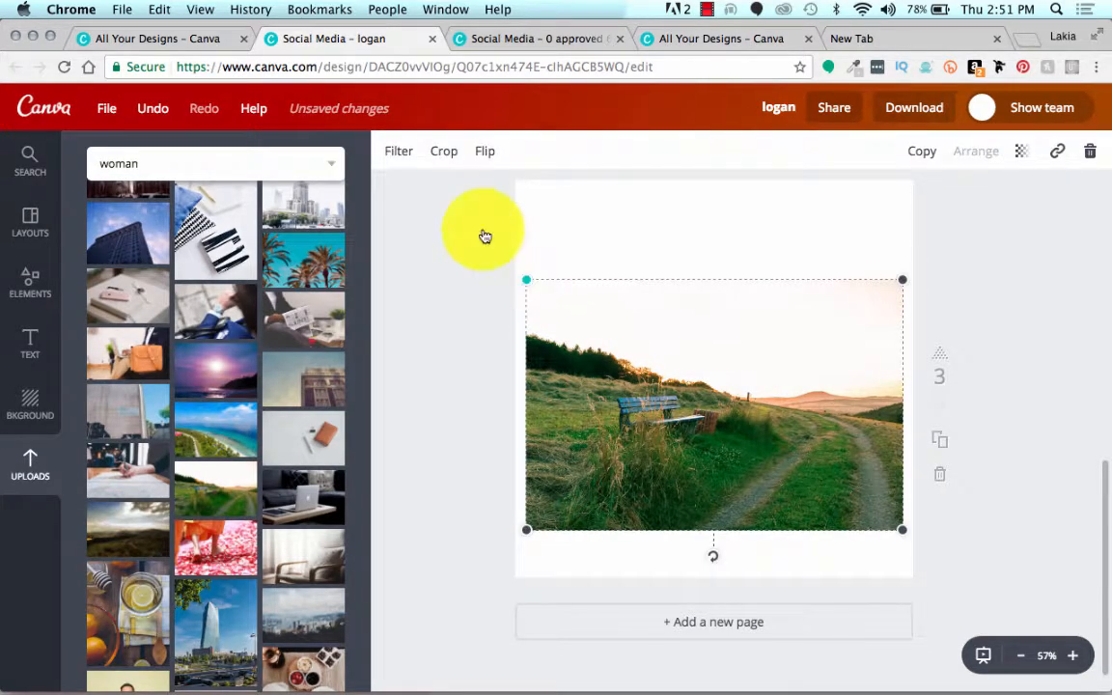
{"action": "left_click_drag", "start_coordinate": [486, 236], "coordinate": [416, 92]}
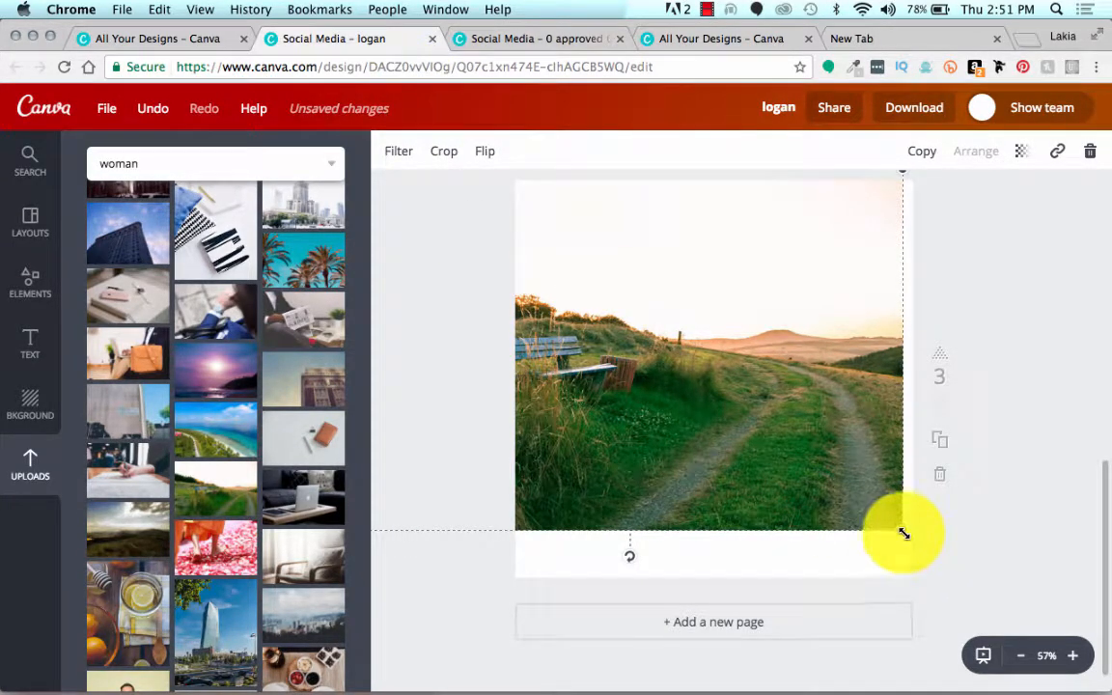
{"action": "left_click_drag", "start_coordinate": [903, 534], "coordinate": [970, 578]}
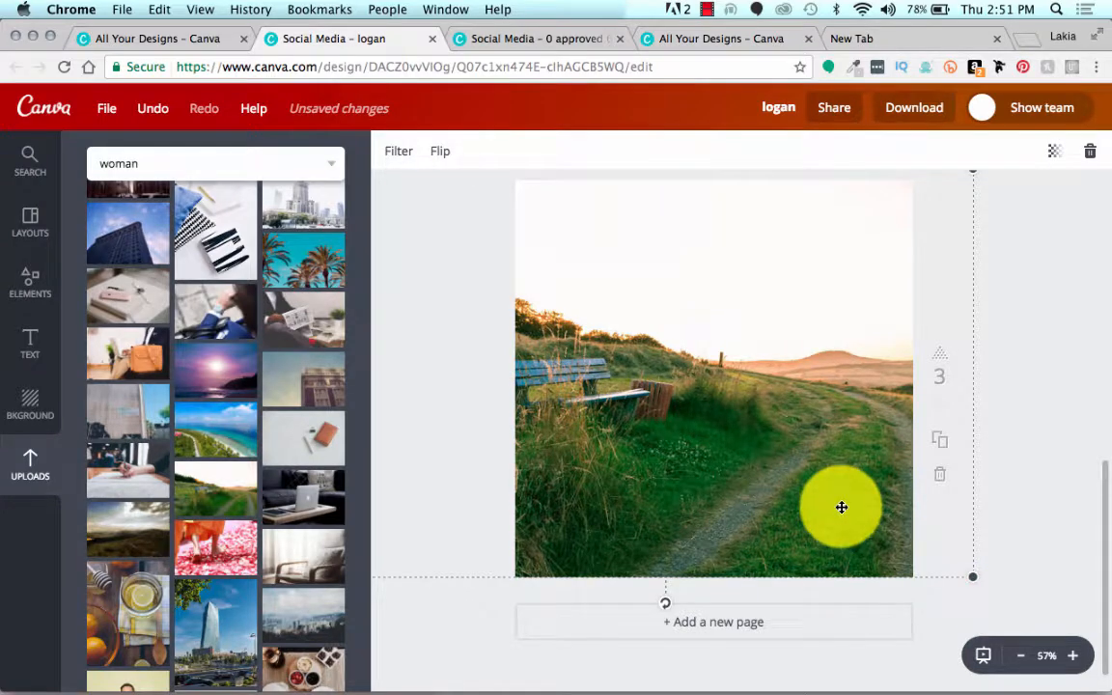
{"action": "left_click_drag", "start_coordinate": [958, 567], "coordinate": [1002, 567]}
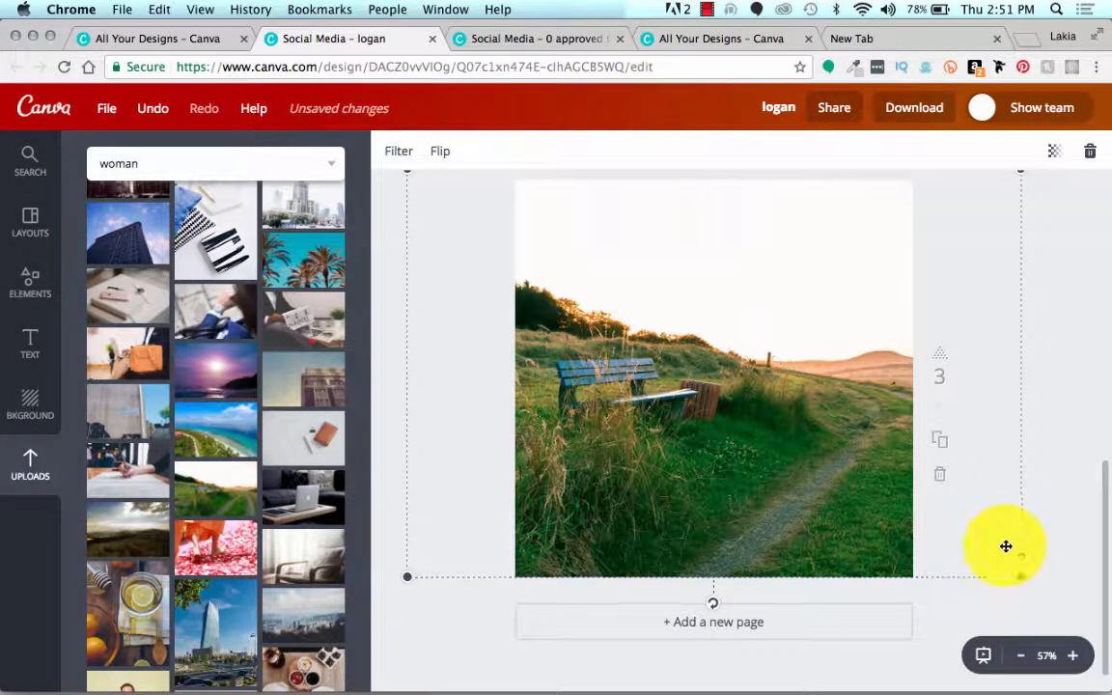
{"action": "left_click", "coordinate": [1058, 478]}
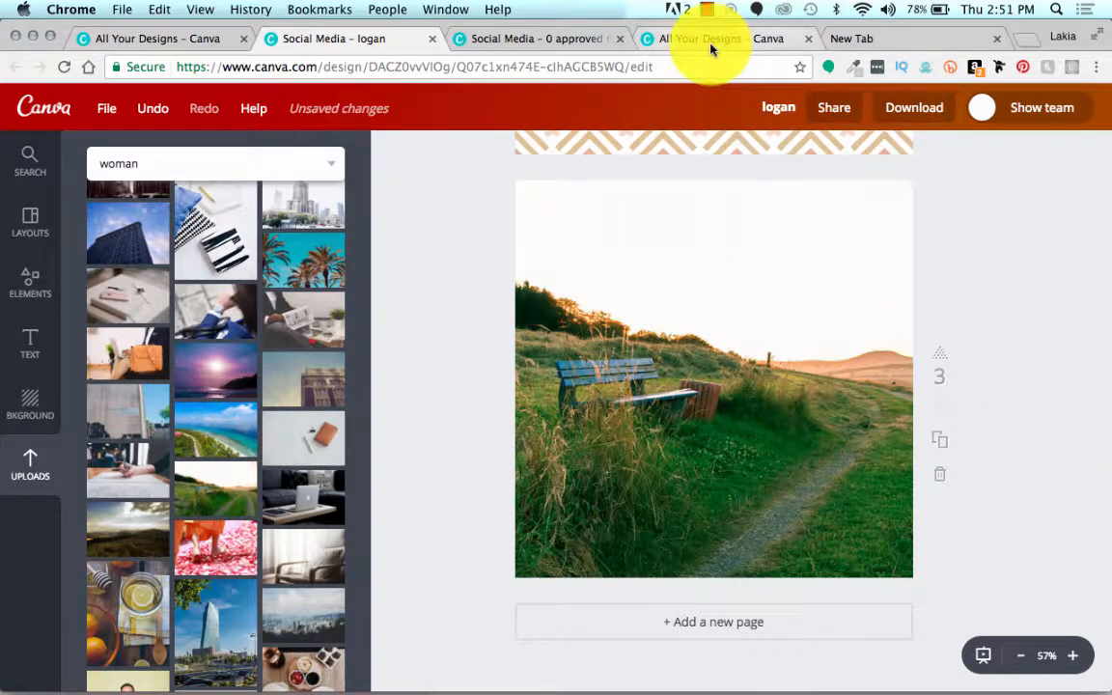
Step: Copy the "Stay committed to your decisions..." quote from page 12 of the Leverage Up 2 design and return to the logan design
{"action": "left_click", "coordinate": [547, 50]}
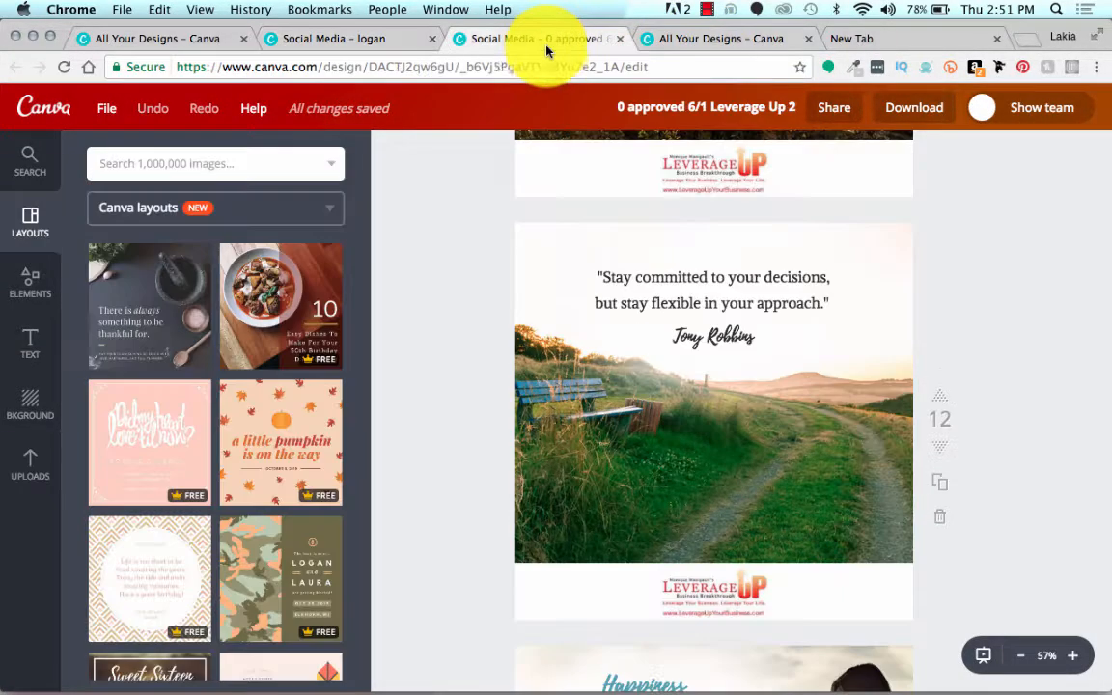
{"action": "left_click", "coordinate": [622, 286]}
{"action": "key", "text": "super+c"}
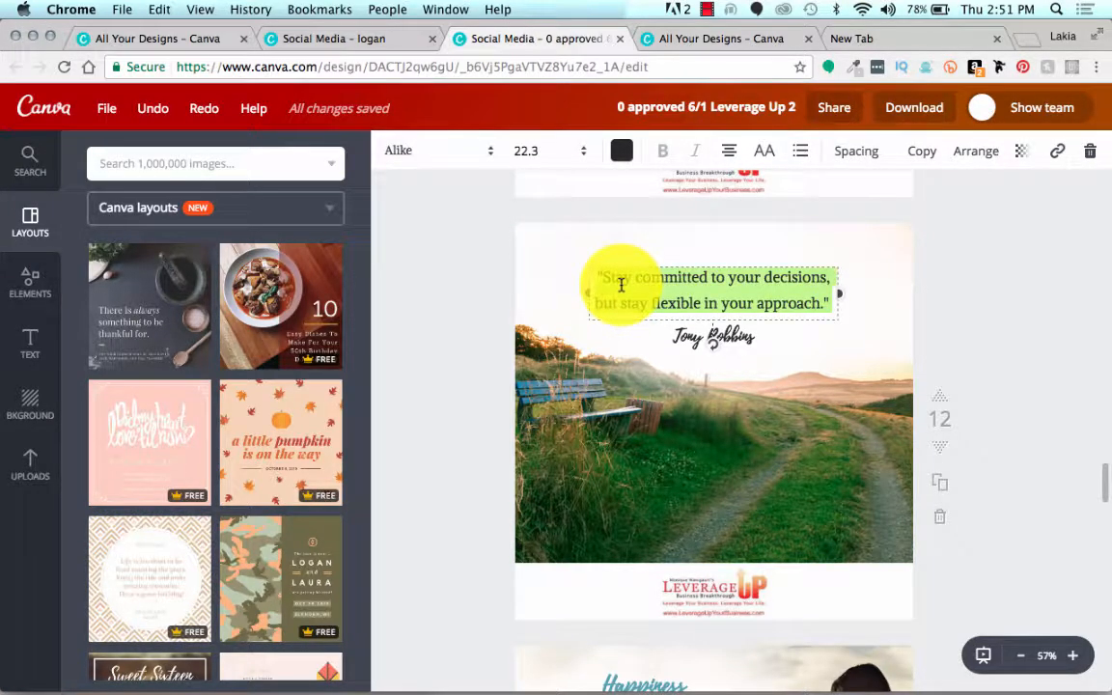
{"action": "left_click", "coordinate": [384, 40]}
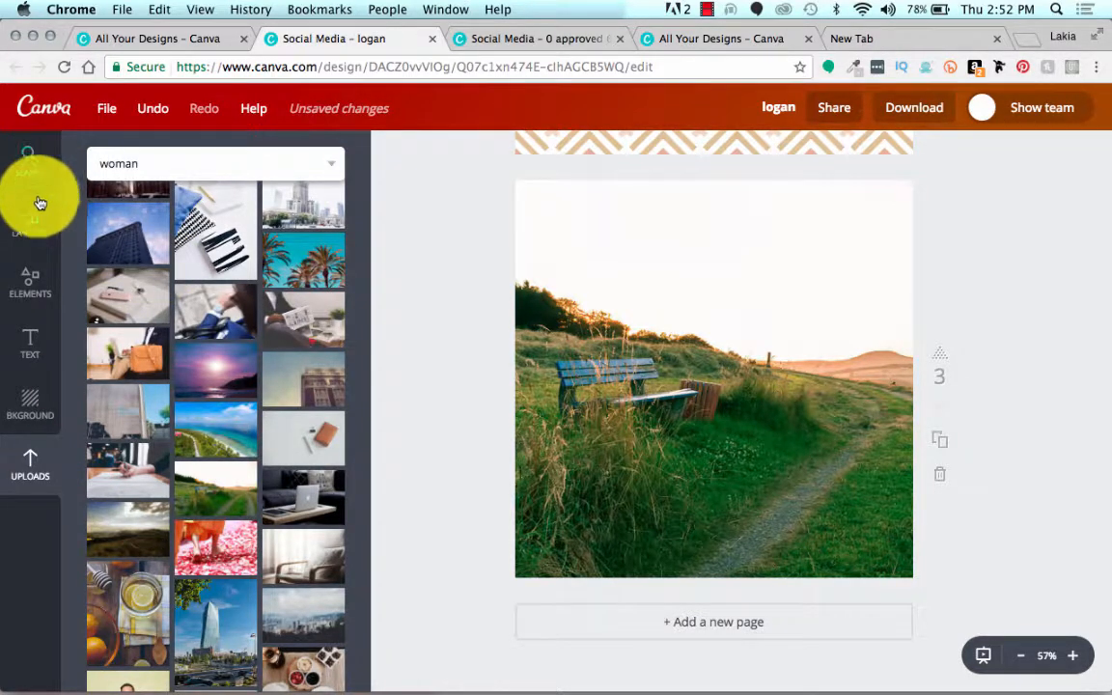
Step: Add a brand-font subheading over the third page's sky and replace its text with the copied quote
{"action": "left_click", "coordinate": [32, 342]}
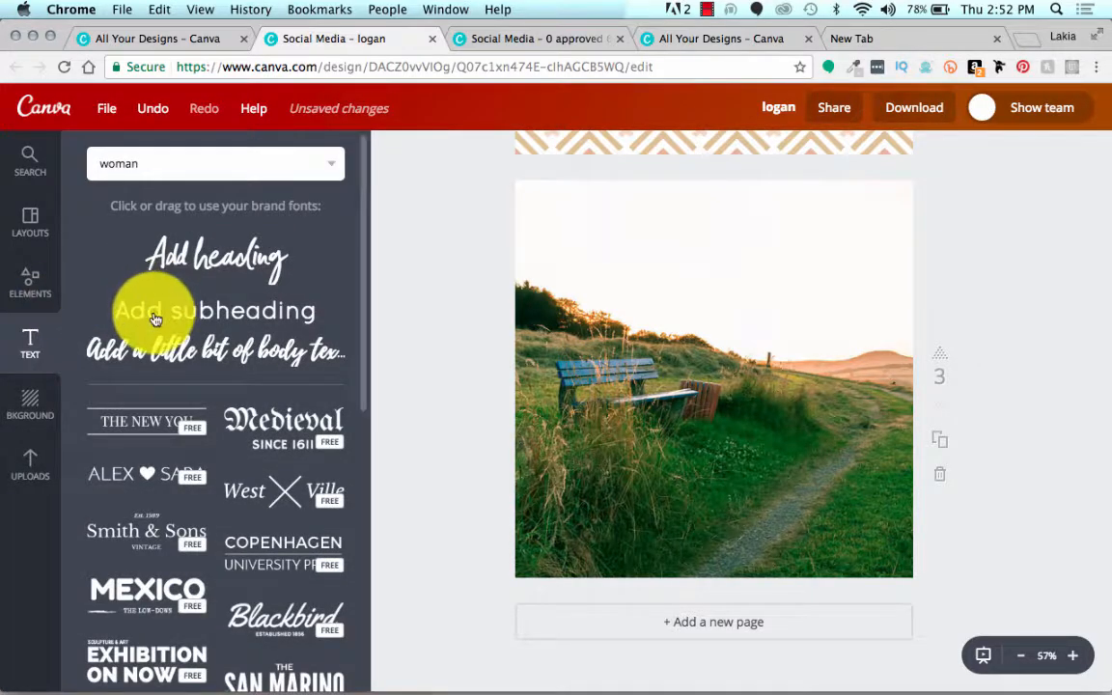
{"action": "left_click_drag", "start_coordinate": [154, 317], "coordinate": [688, 252]}
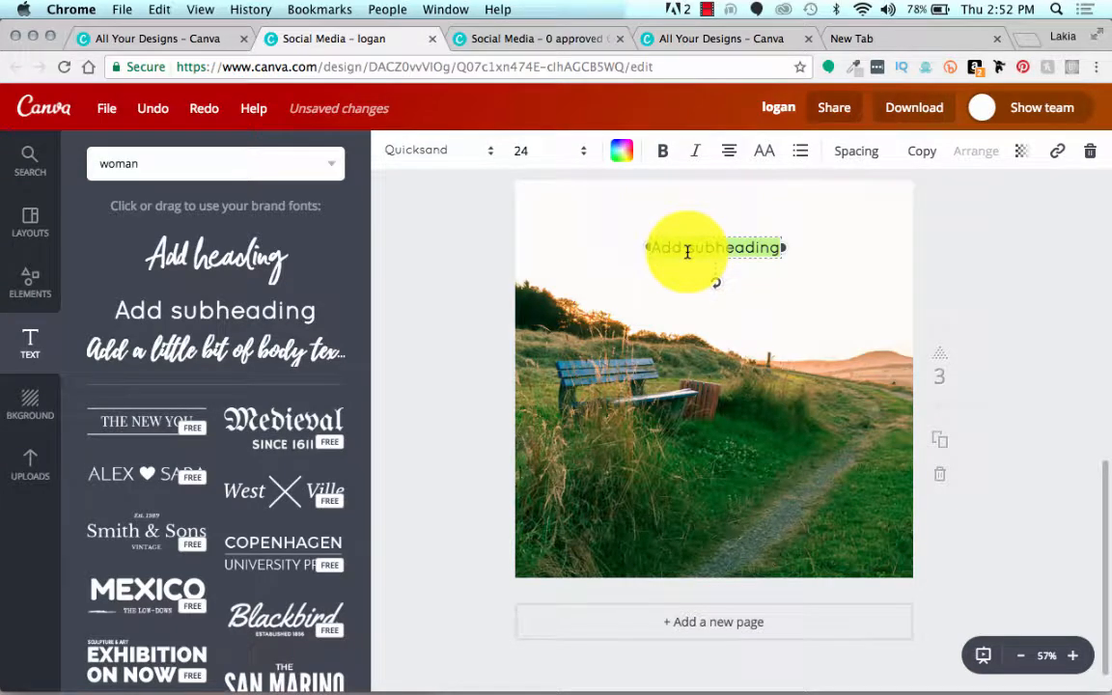
{"action": "key", "text": "super+v"}
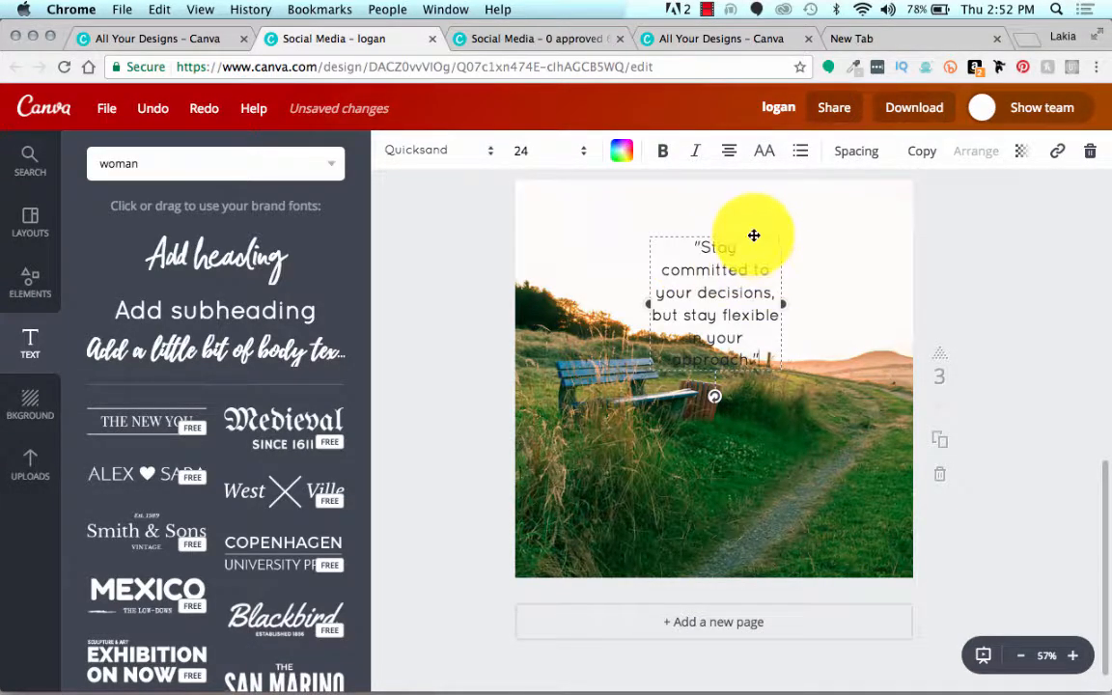
Step: Widen the third page's quote box so the text runs over three lines and centre it in the sky
{"action": "left_click_drag", "start_coordinate": [754, 235], "coordinate": [735, 194]}
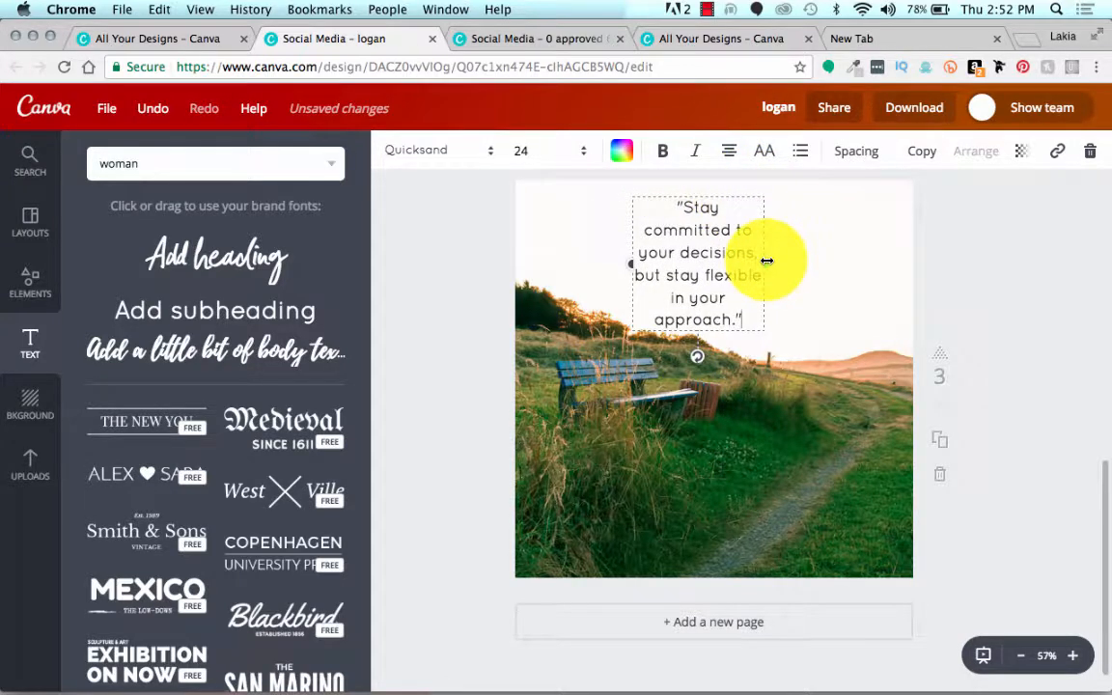
{"action": "left_click_drag", "start_coordinate": [767, 261], "coordinate": [779, 259]}
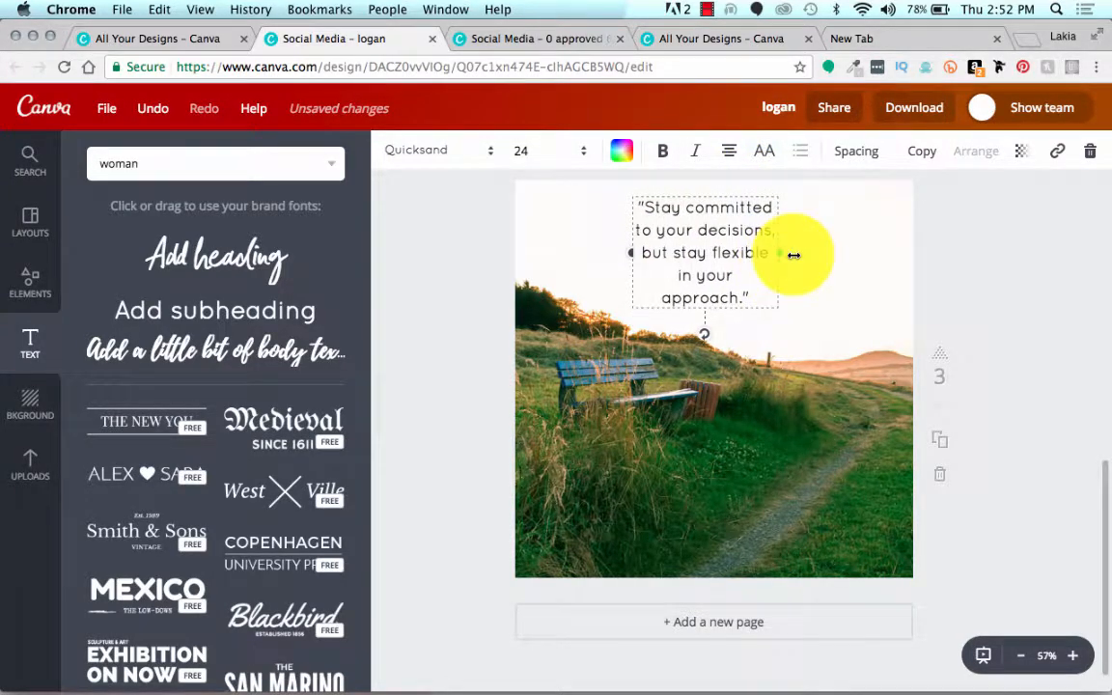
{"action": "left_click_drag", "start_coordinate": [785, 255], "coordinate": [851, 227]}
{"action": "left_click_drag", "start_coordinate": [770, 197], "coordinate": [755, 221]}
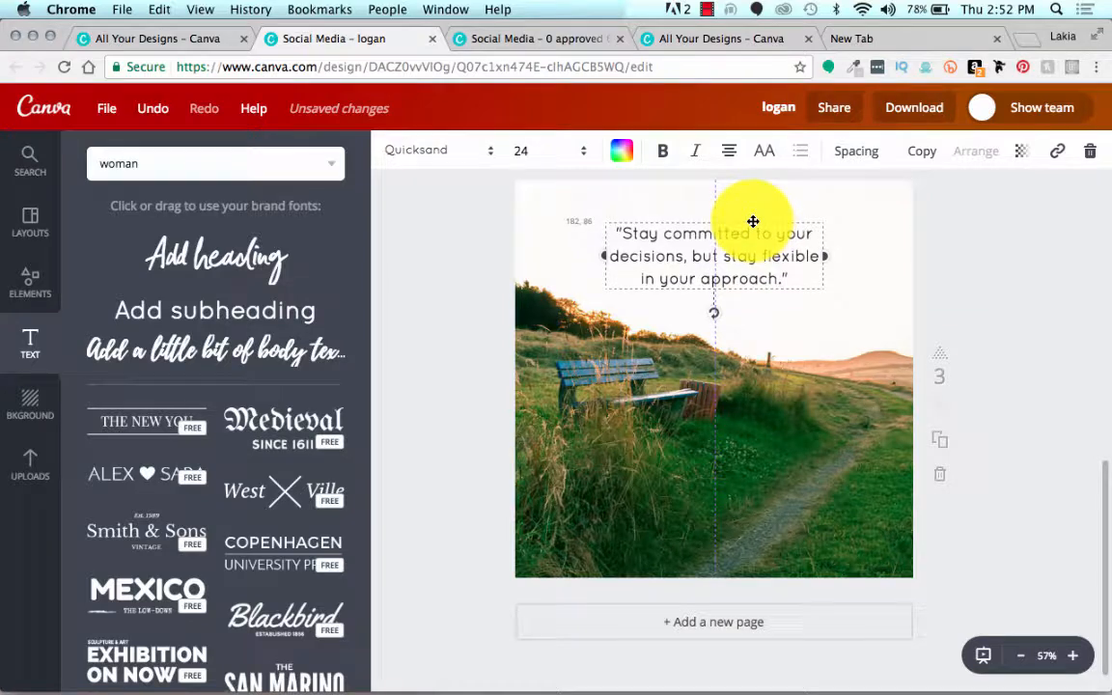
Step: Set the quote's font size to 28 and fit its widened text box higher in the sky
{"action": "left_click", "coordinate": [558, 151]}
{"action": "left_click", "coordinate": [531, 404]}
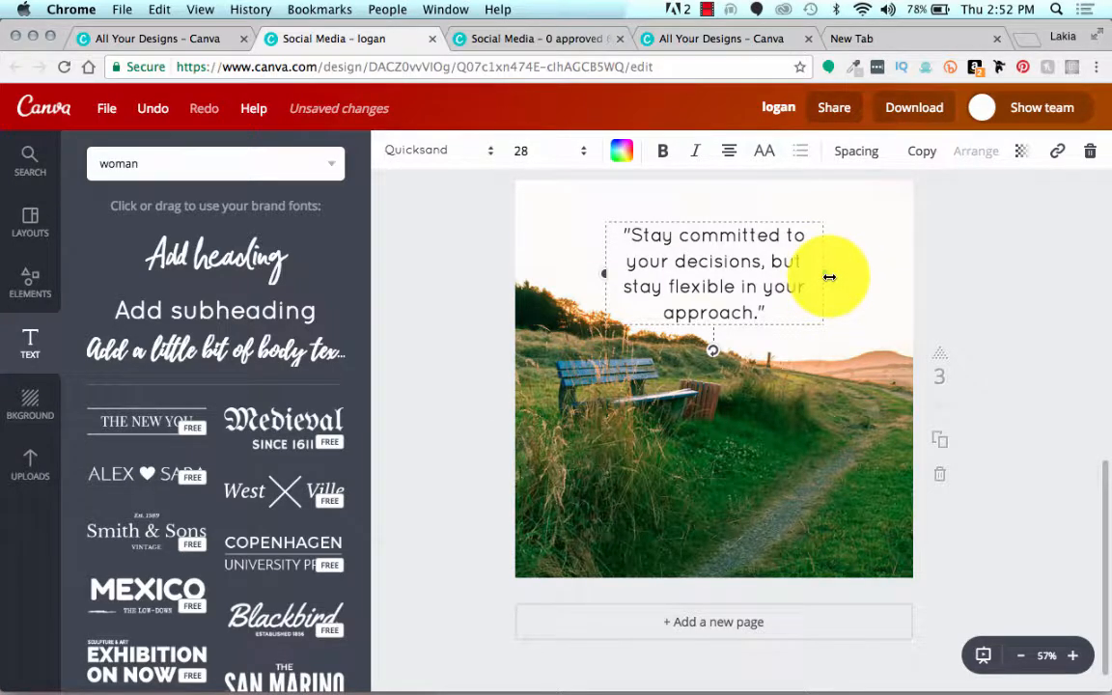
{"action": "left_click_drag", "start_coordinate": [830, 277], "coordinate": [855, 278]}
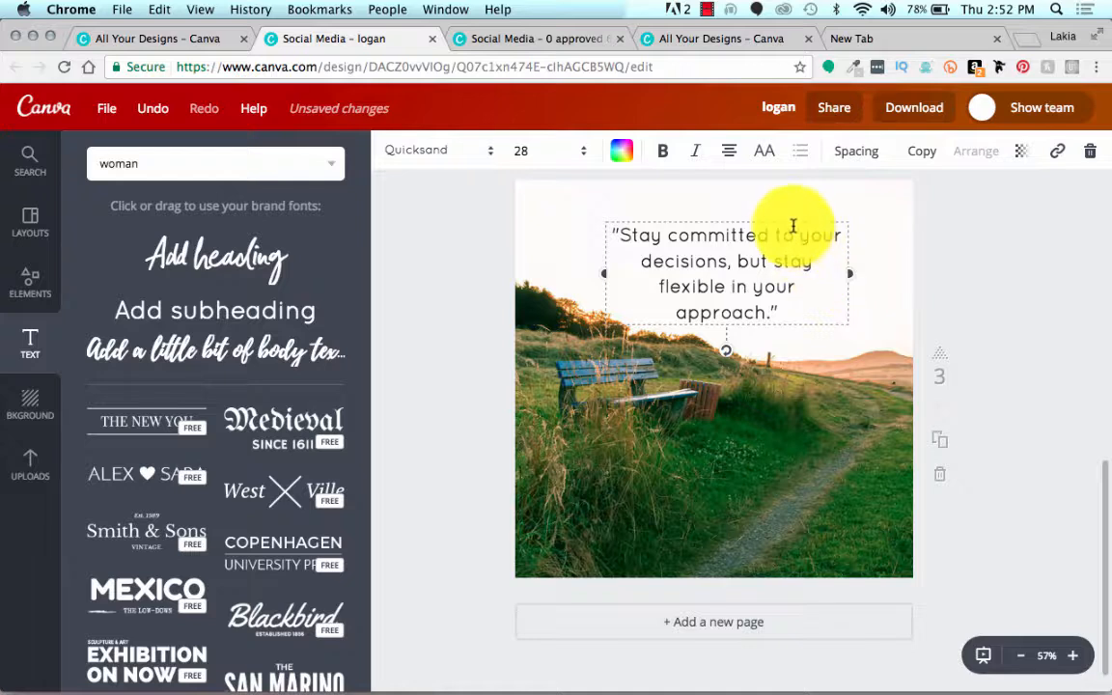
{"action": "left_click_drag", "start_coordinate": [790, 222], "coordinate": [769, 200]}
Step: Change the quote's font to Marta and nudge the text slightly lower
{"action": "left_click", "coordinate": [422, 154]}
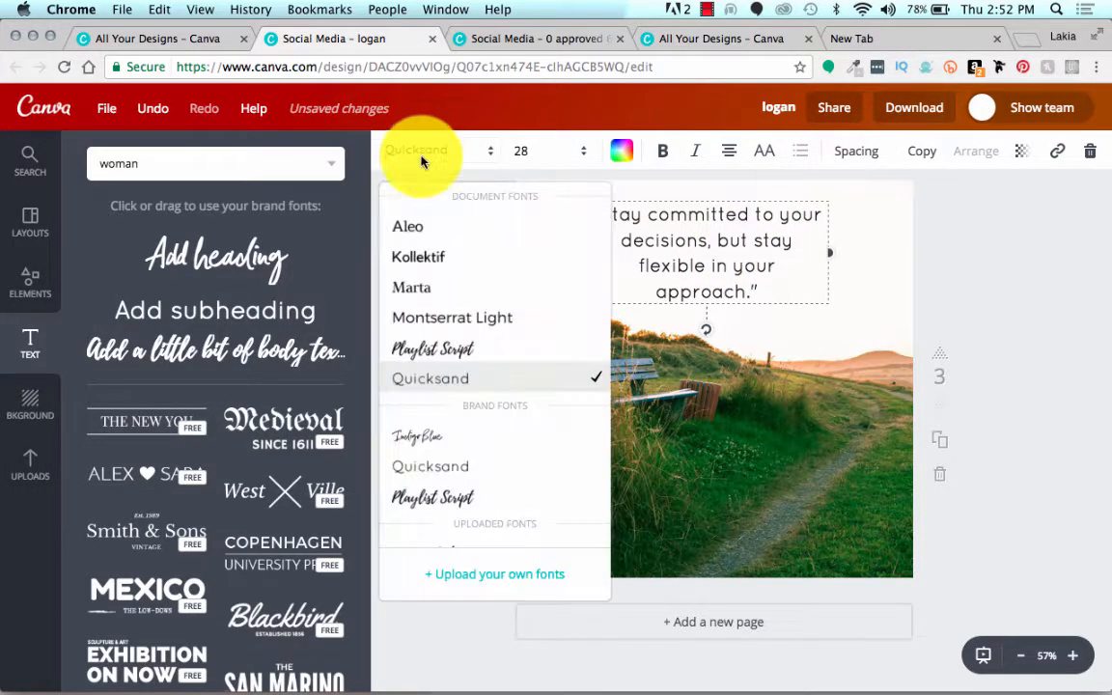
{"action": "left_click", "coordinate": [410, 291]}
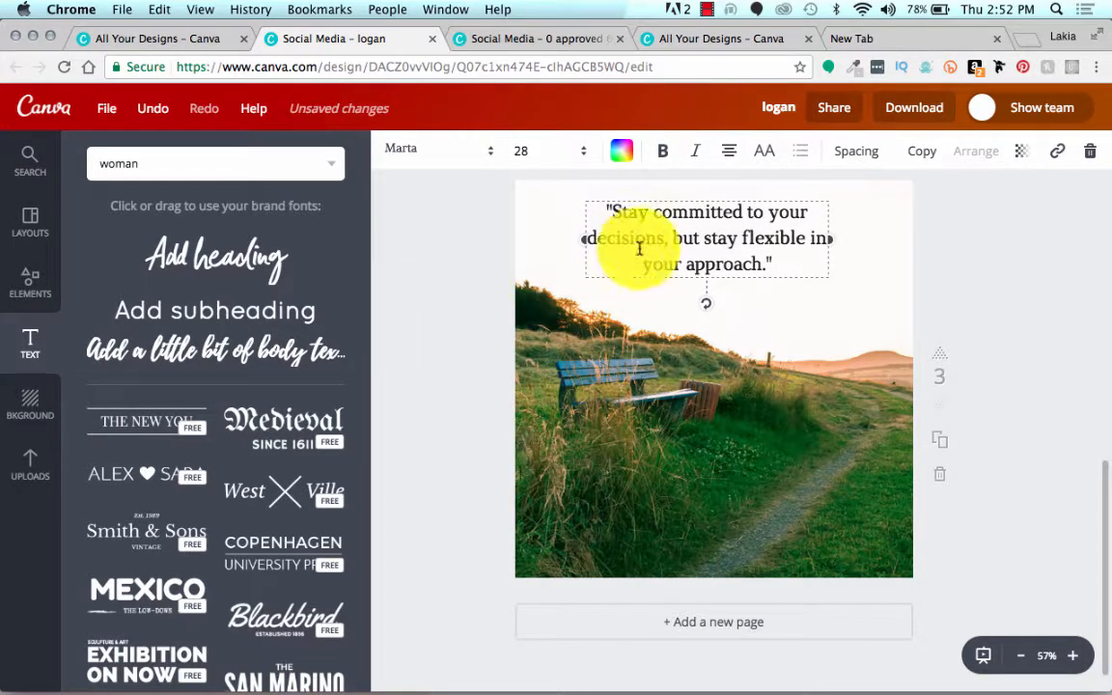
{"action": "left_click_drag", "start_coordinate": [704, 200], "coordinate": [704, 207]}
Step: Shift the bench photo on the third page slightly downward to leave more sky behind the quote
{"action": "left_click", "coordinate": [601, 465]}
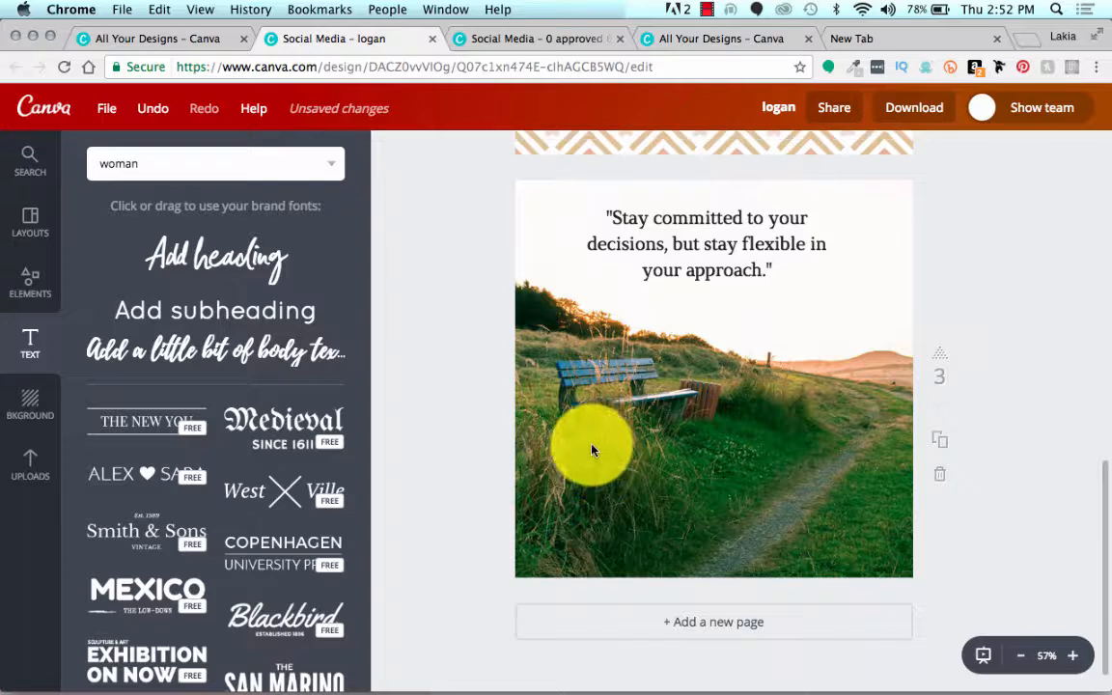
{"action": "left_click", "coordinate": [592, 445]}
{"action": "left_click_drag", "start_coordinate": [591, 446], "coordinate": [593, 460]}
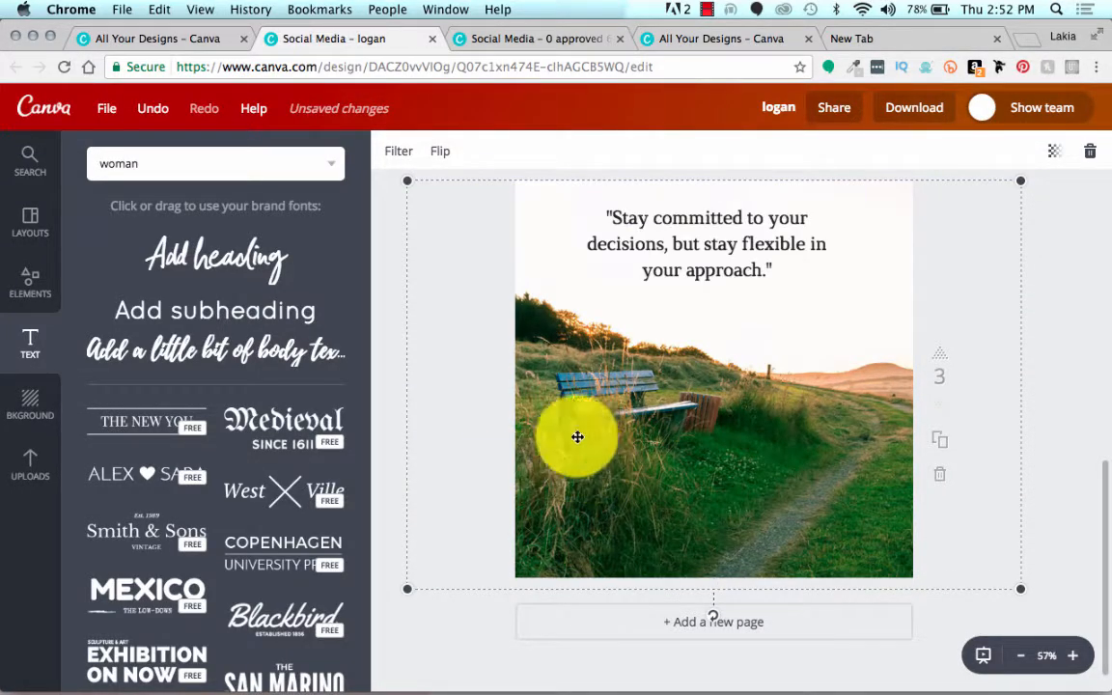
{"action": "left_click", "coordinate": [1058, 325]}
Step: Try the quote in uppercase and switch it back to its original casing
{"action": "scroll", "coordinate": [790, 269], "scroll_direction": "up", "scroll_amount": 1}
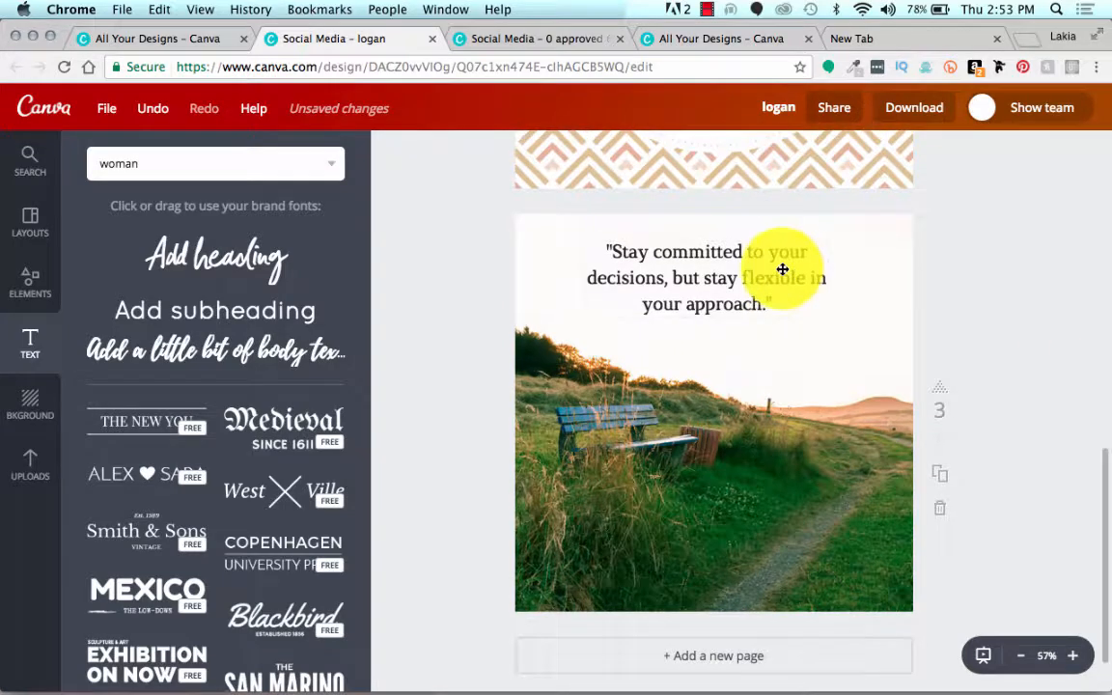
{"action": "left_click", "coordinate": [784, 270]}
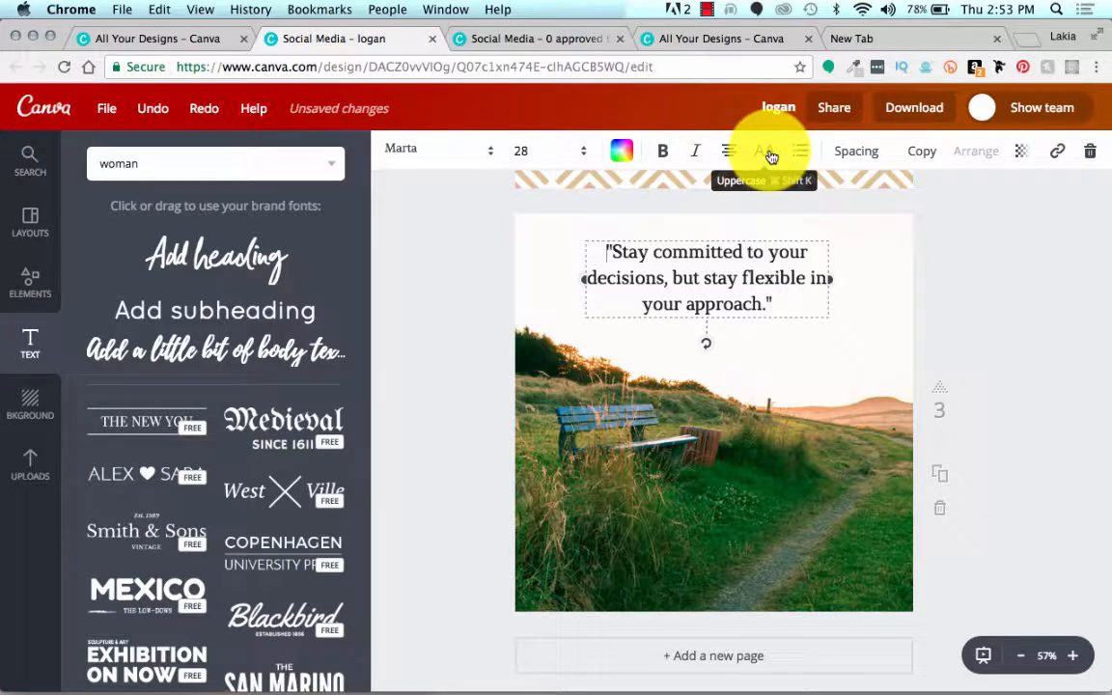
{"action": "left_click", "coordinate": [771, 156]}
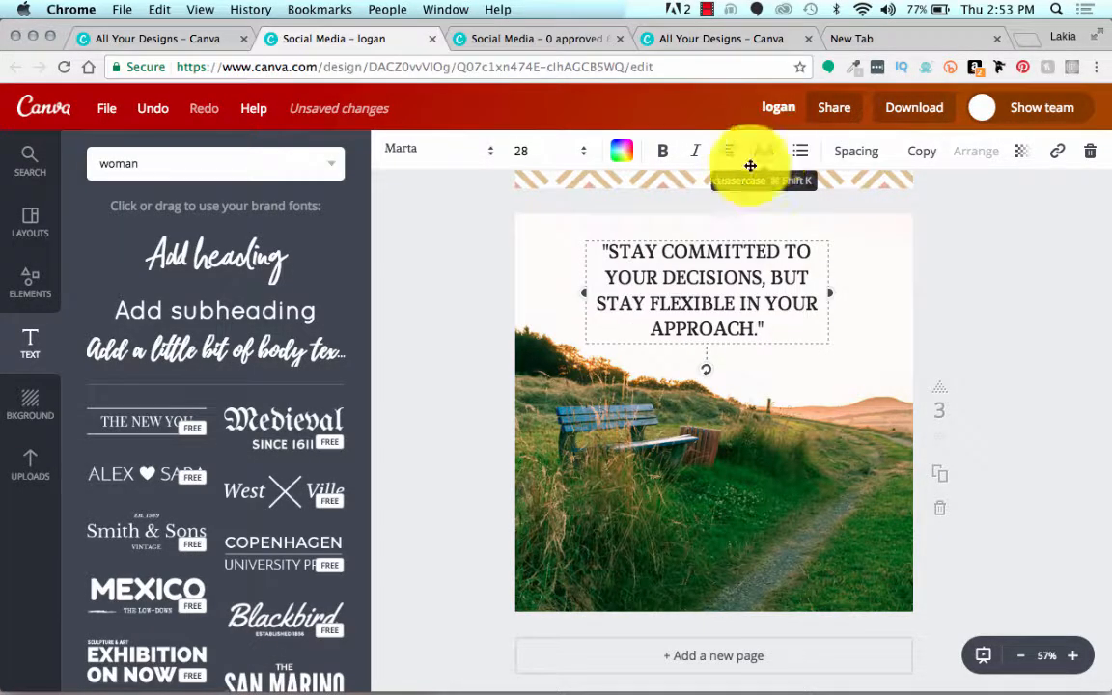
{"action": "left_click", "coordinate": [766, 160]}
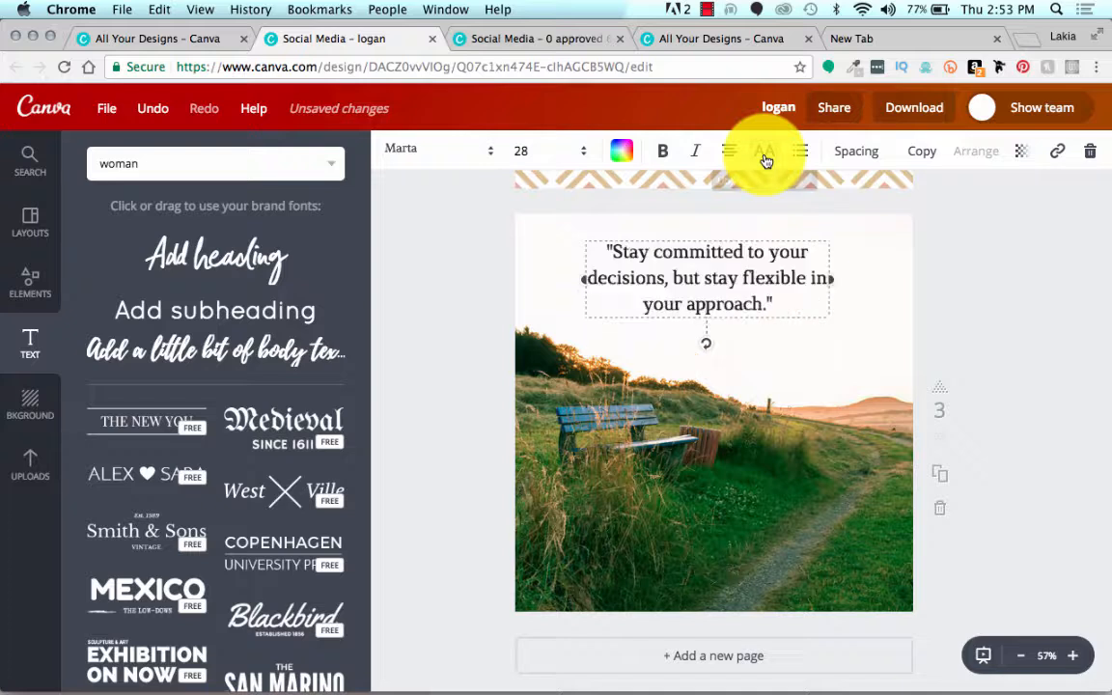
{"action": "left_click", "coordinate": [496, 240]}
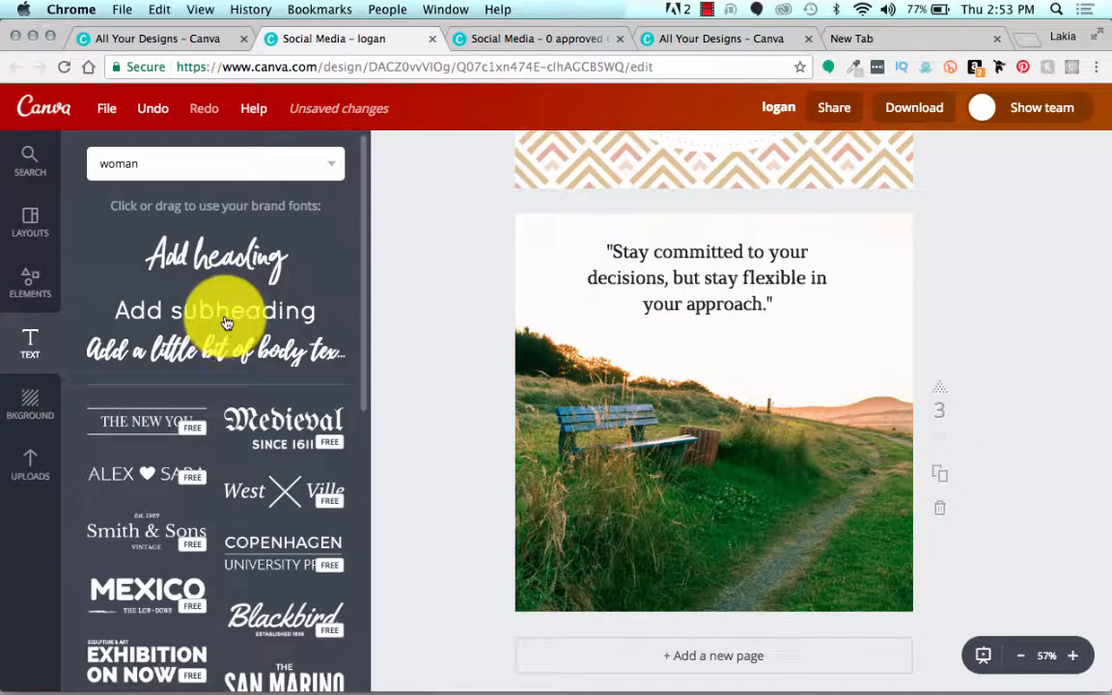
Step: Duplicate the quote text, place the copy directly beneath the original, and replace its wording with "-Tony Robbins"
{"action": "left_click", "coordinate": [709, 298]}
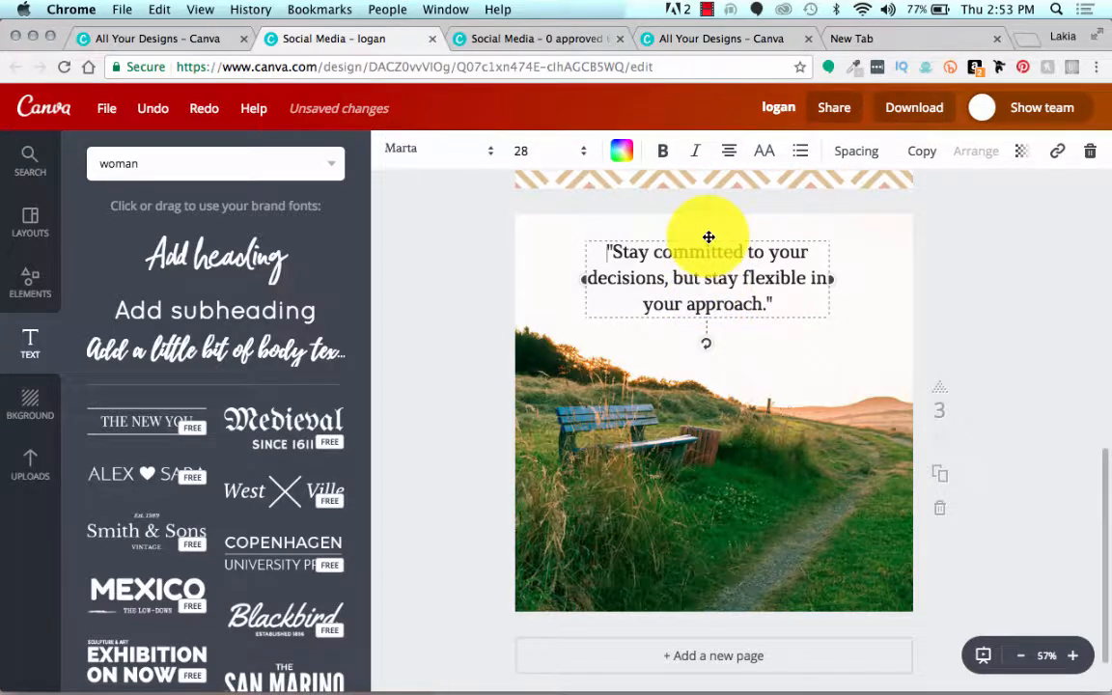
{"action": "left_click", "coordinate": [933, 160]}
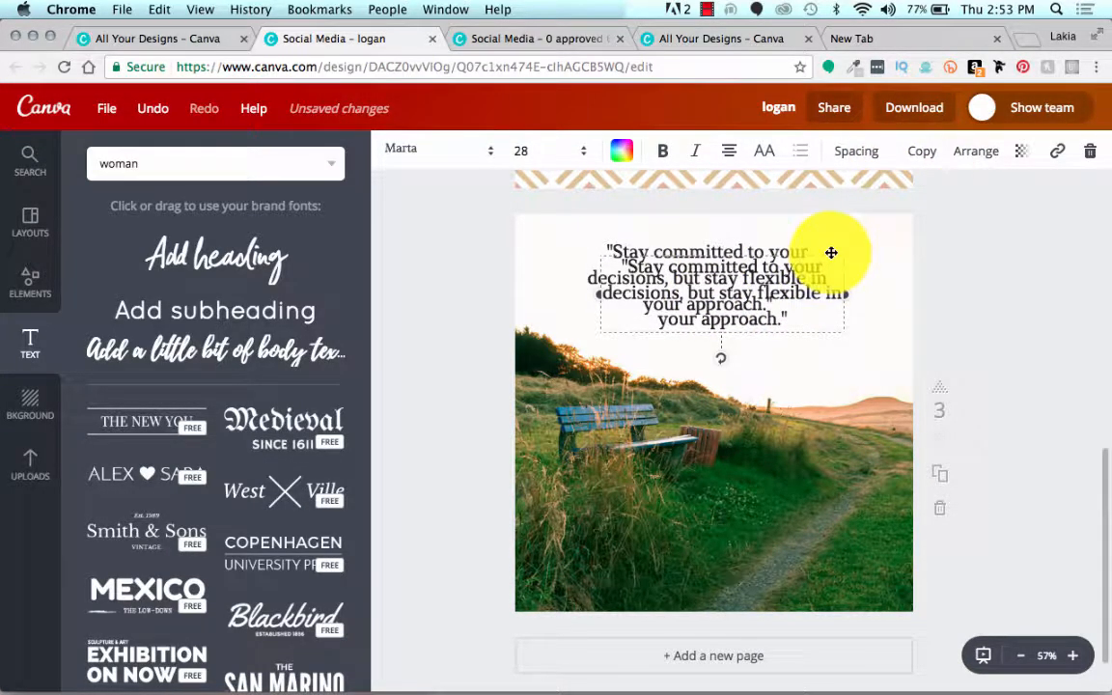
{"action": "left_click_drag", "start_coordinate": [831, 252], "coordinate": [818, 320]}
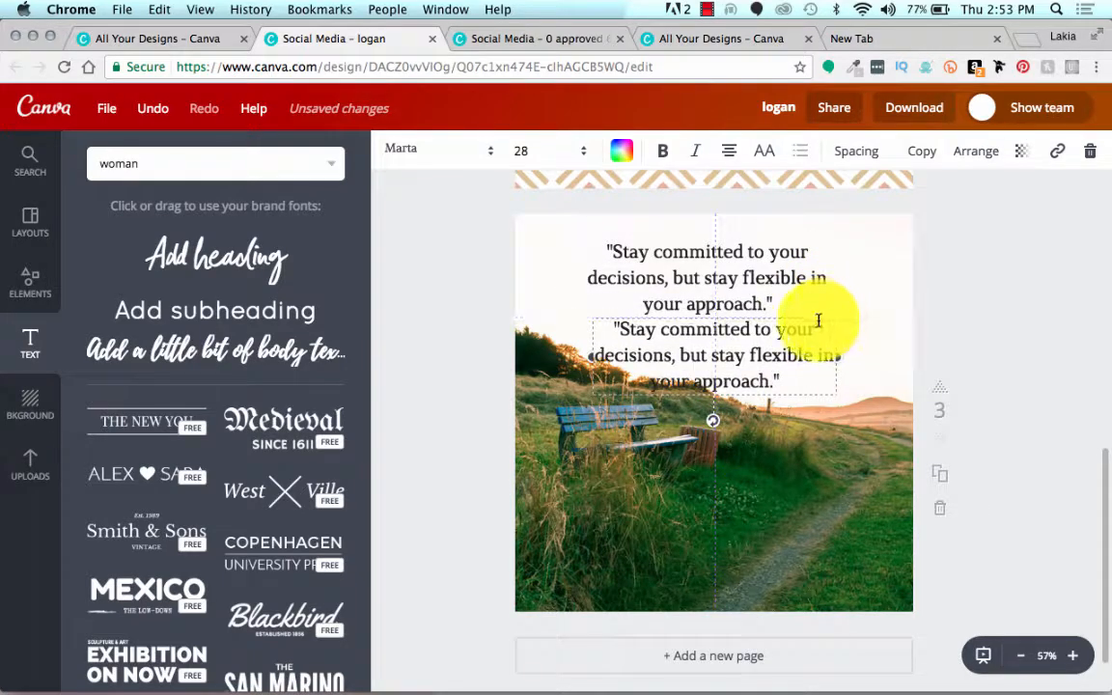
{"action": "left_click", "coordinate": [753, 360]}
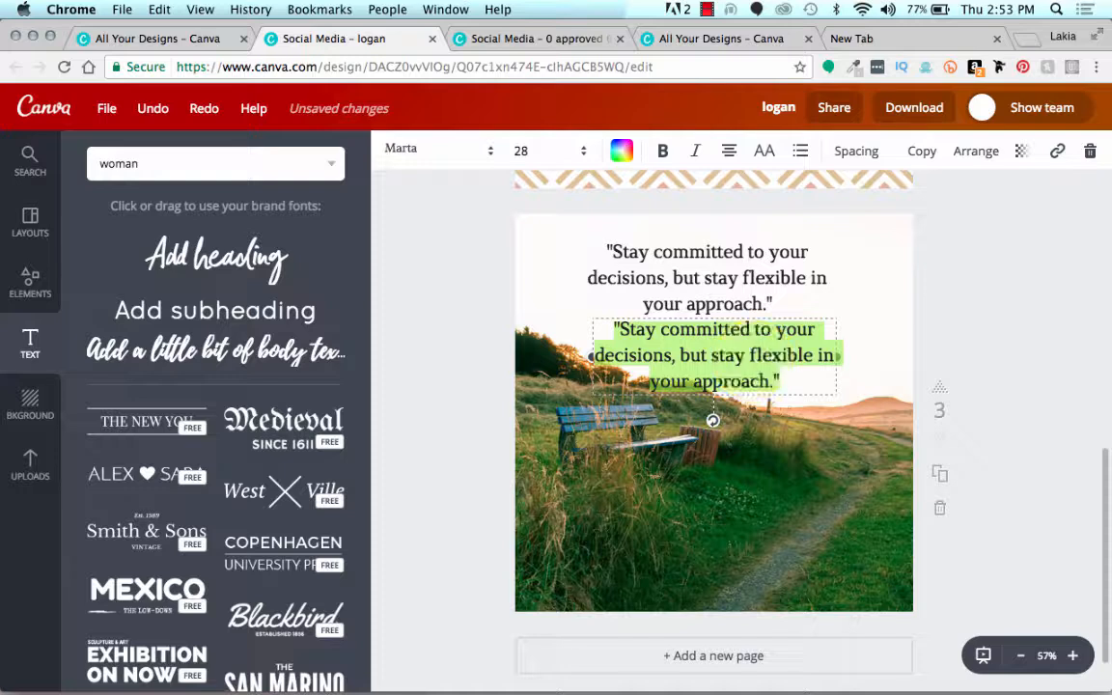
{"action": "key", "text": "BackSpace"}
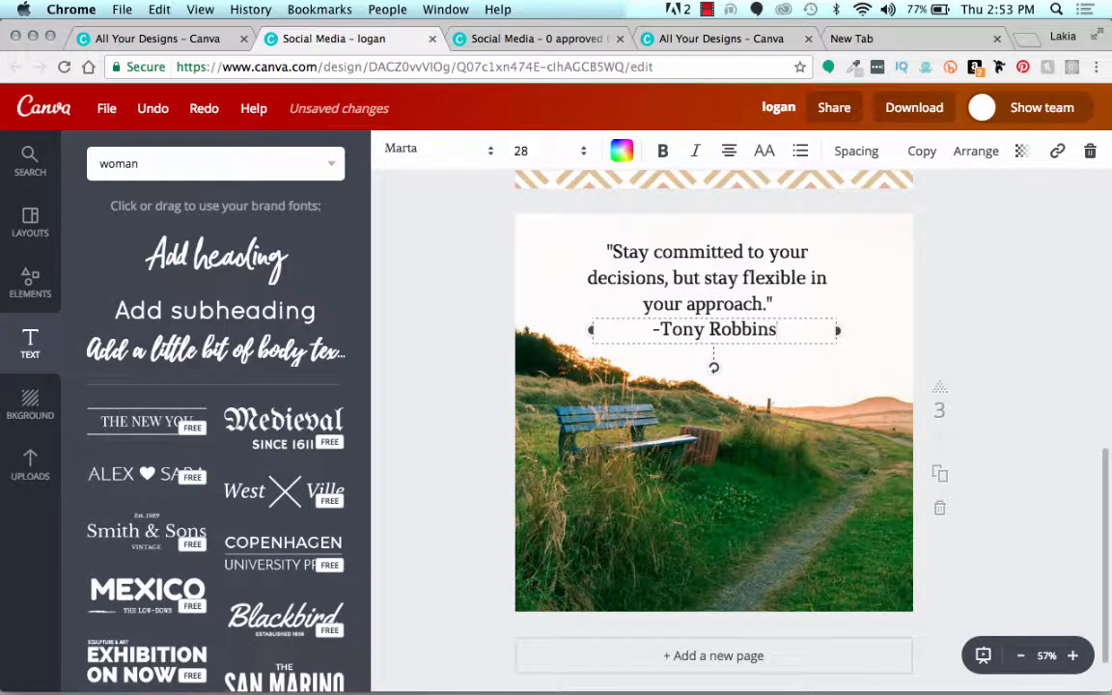
Step: Set the "-Tony Robbins" attribution's font size to 21 and adjust its position under the quote
{"action": "left_click", "coordinate": [565, 147]}
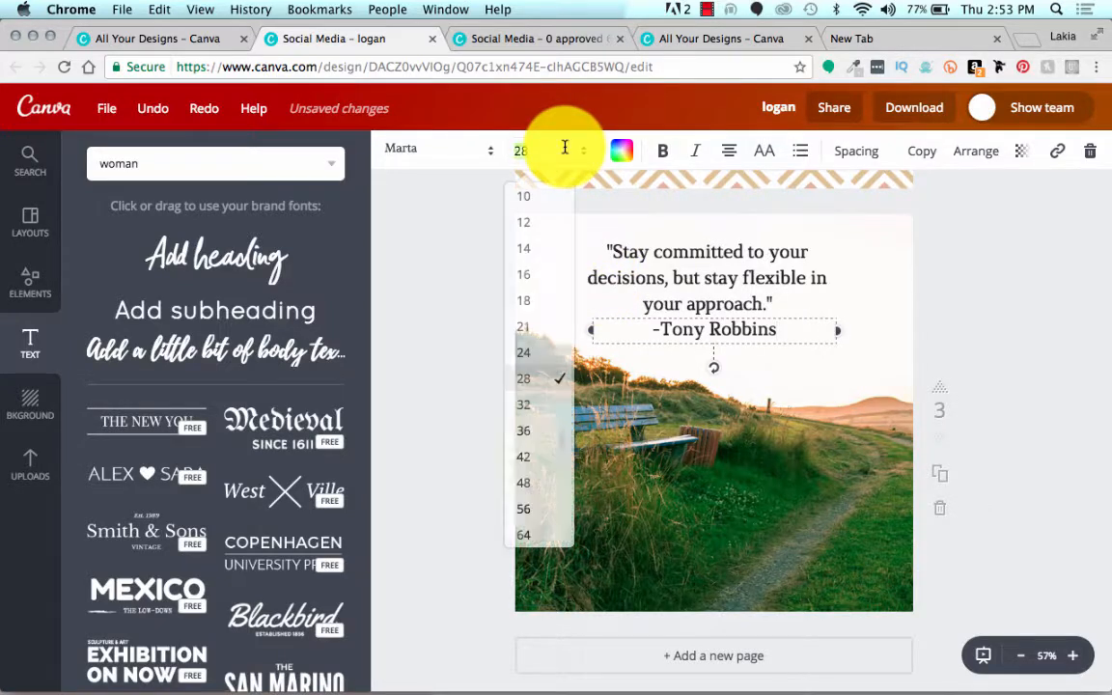
{"action": "left_click", "coordinate": [534, 327]}
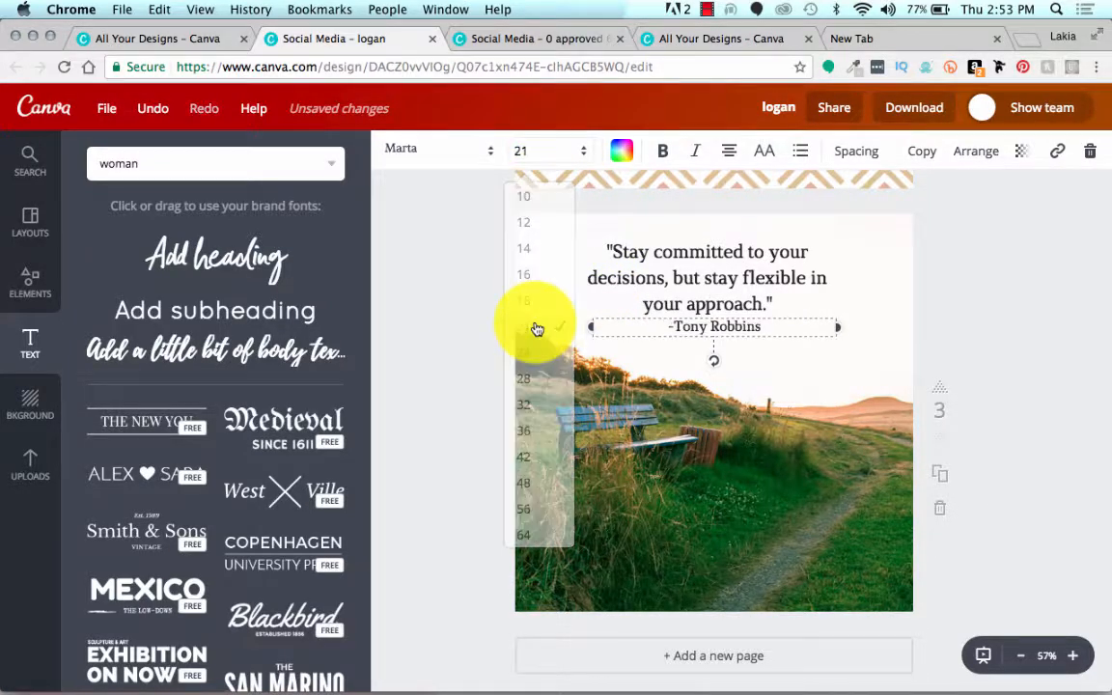
{"action": "left_click", "coordinate": [486, 323]}
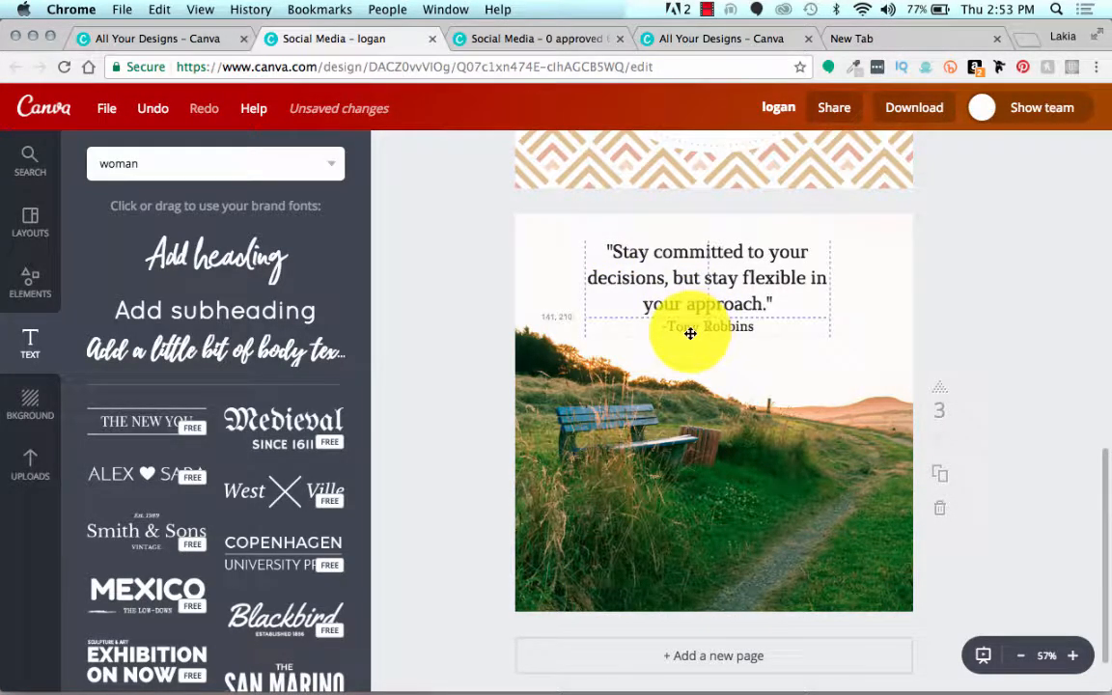
{"action": "left_click_drag", "start_coordinate": [688, 334], "coordinate": [686, 334]}
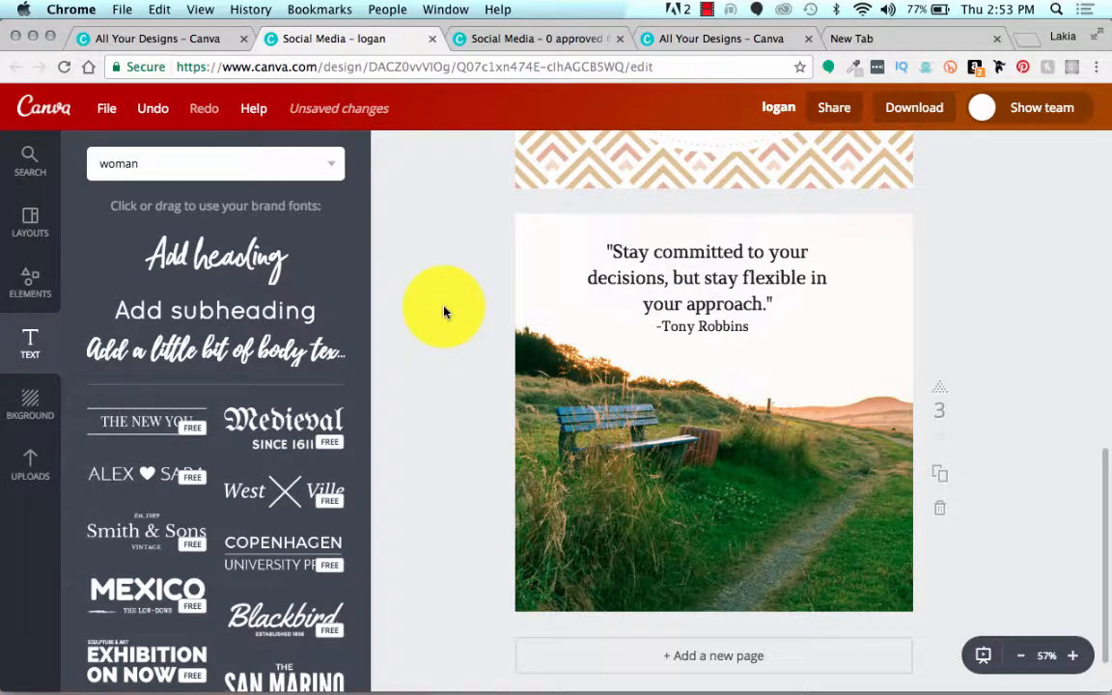
Step: Duplicate the third page with the bench photo and quote as page four
{"action": "scroll", "coordinate": [444, 312], "scroll_direction": "down", "scroll_amount": 2}
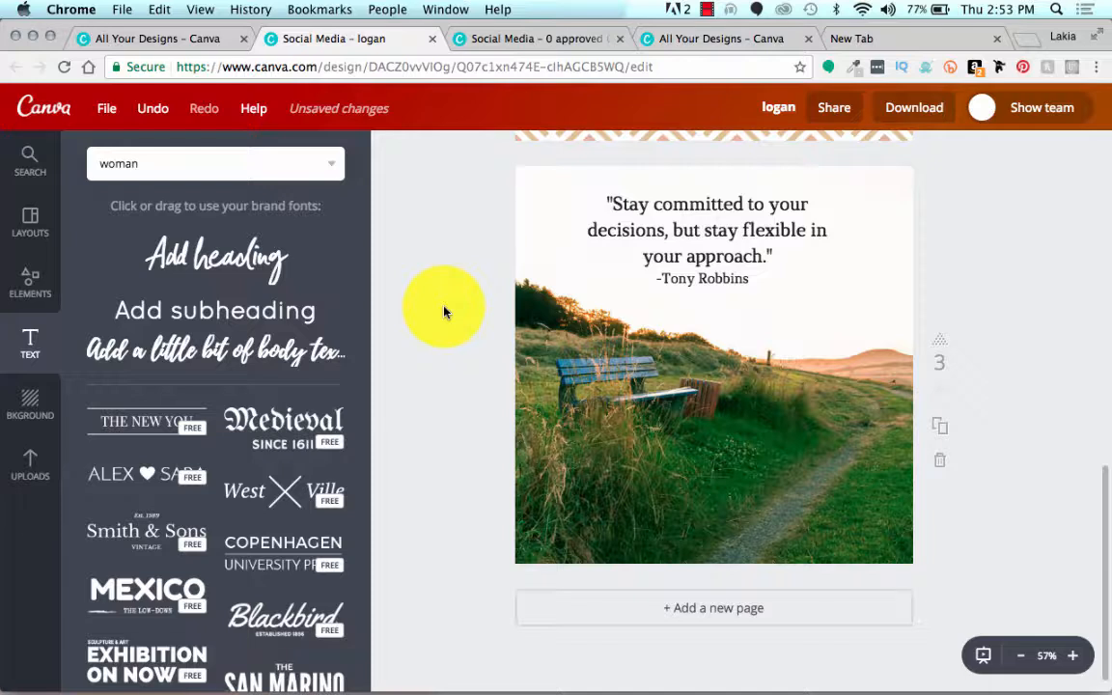
{"action": "scroll", "coordinate": [447, 313], "scroll_direction": "down", "scroll_amount": 1}
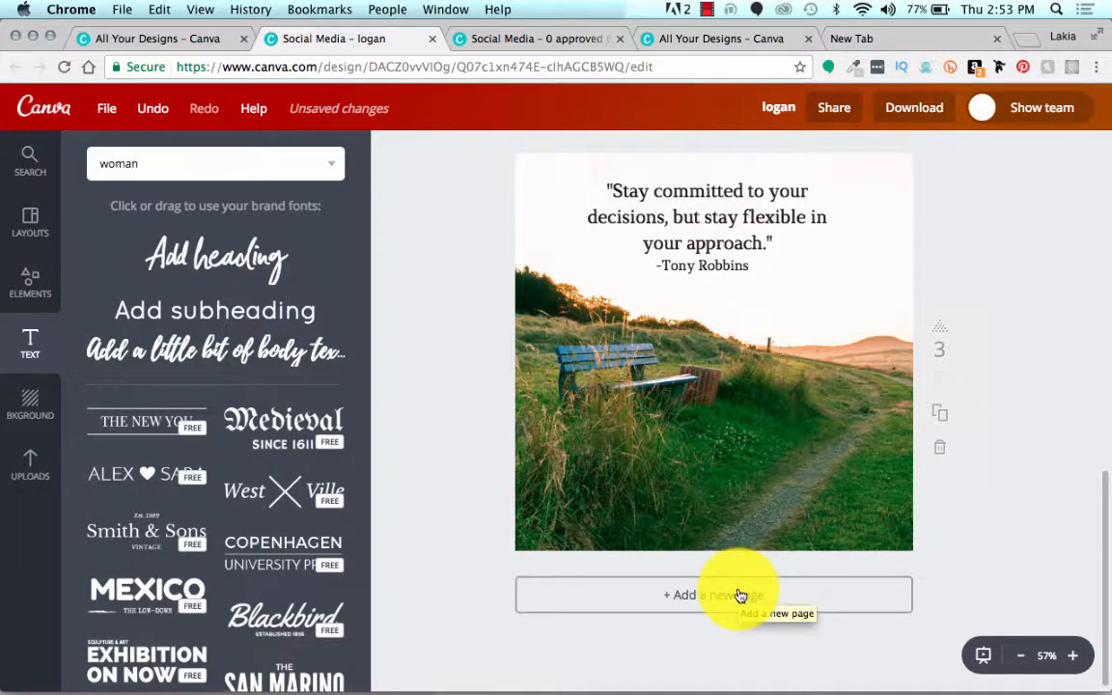
{"action": "scroll", "coordinate": [943, 552], "scroll_direction": "up", "scroll_amount": 2}
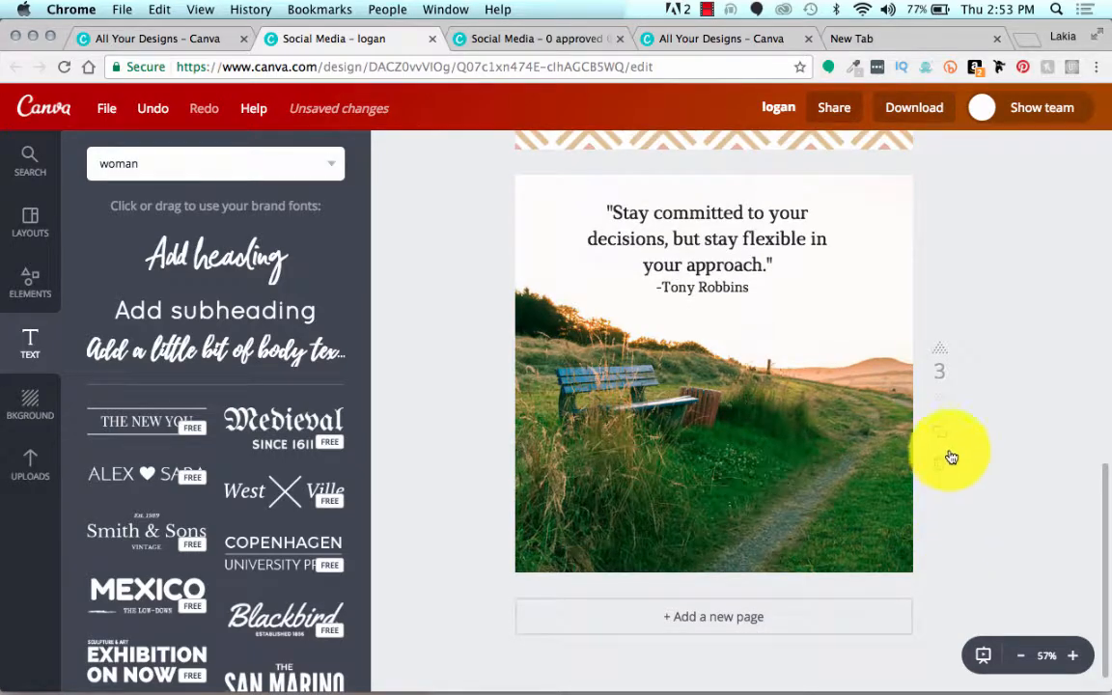
{"action": "left_click", "coordinate": [943, 441]}
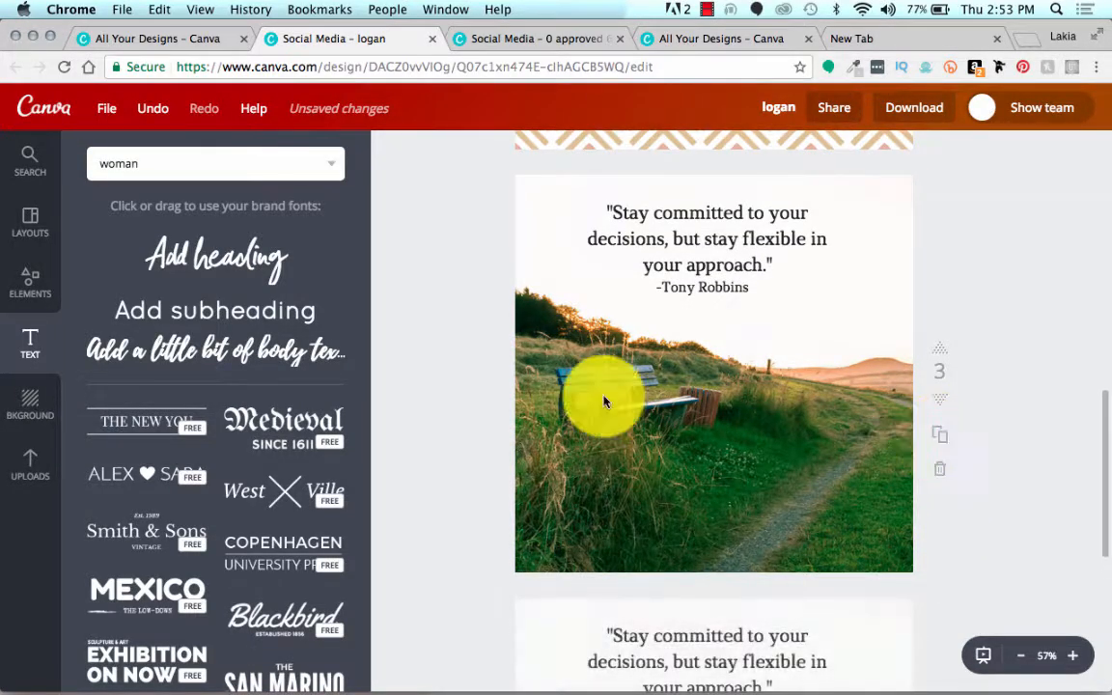
{"action": "scroll", "coordinate": [483, 353], "scroll_direction": "down", "scroll_amount": 3}
{"action": "scroll", "coordinate": [484, 353], "scroll_direction": "down", "scroll_amount": 3}
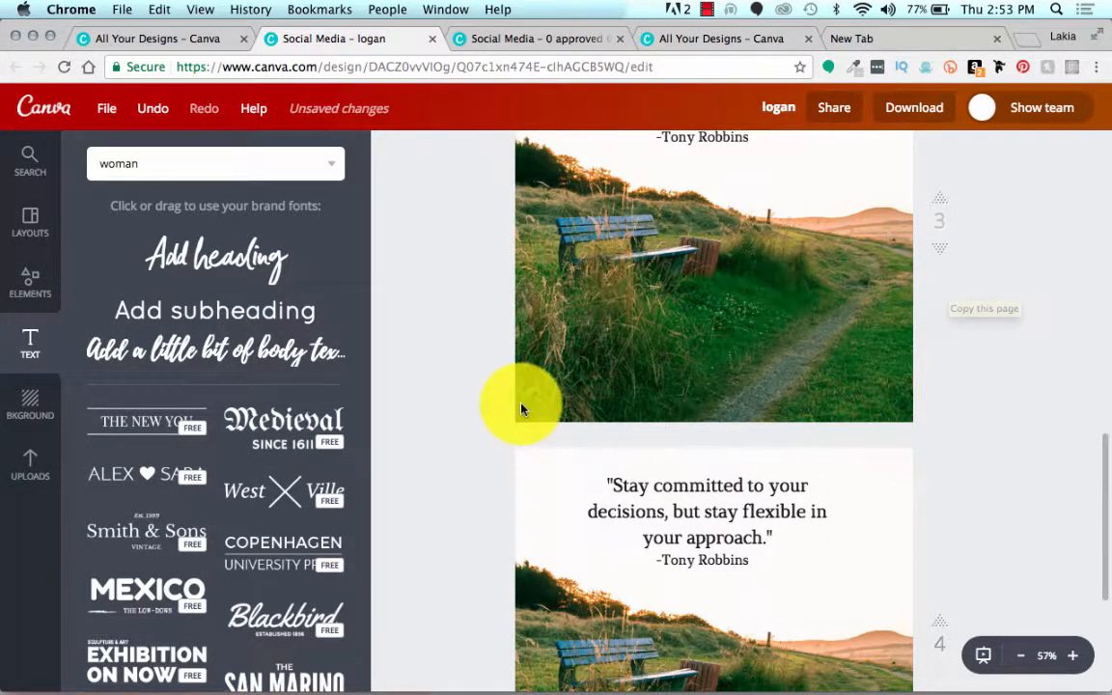
{"action": "scroll", "coordinate": [458, 413], "scroll_direction": "down", "scroll_amount": 5}
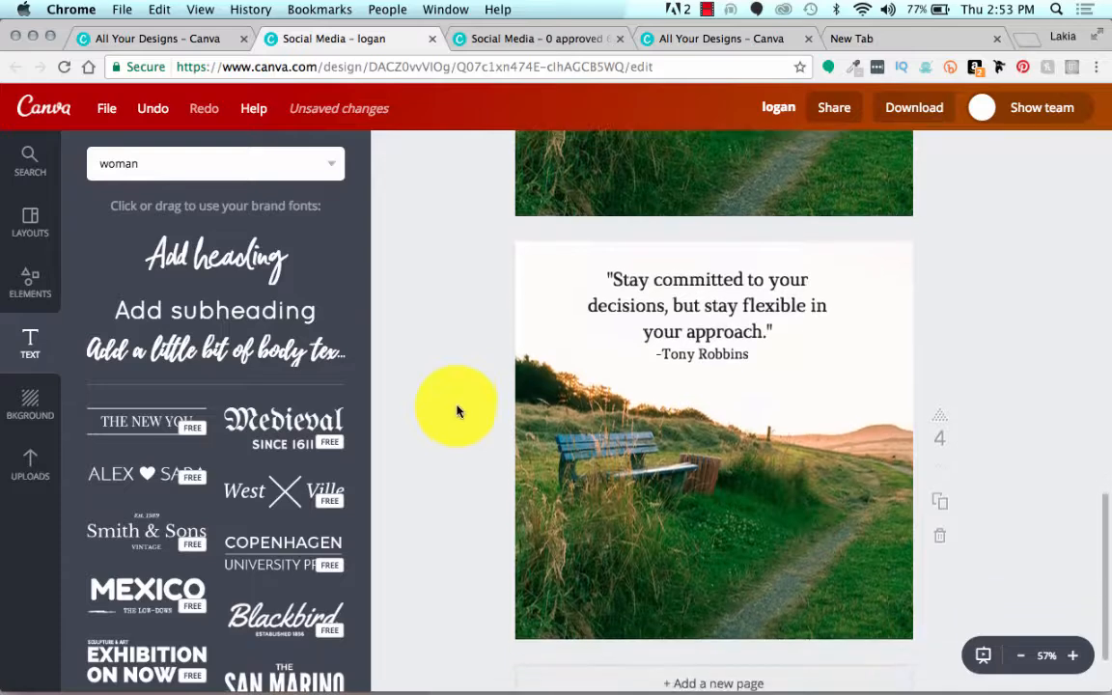
Step: Place the uploaded photo of an armchair with a cushion beside white curtains on the fourth page
{"action": "left_click", "coordinate": [30, 470]}
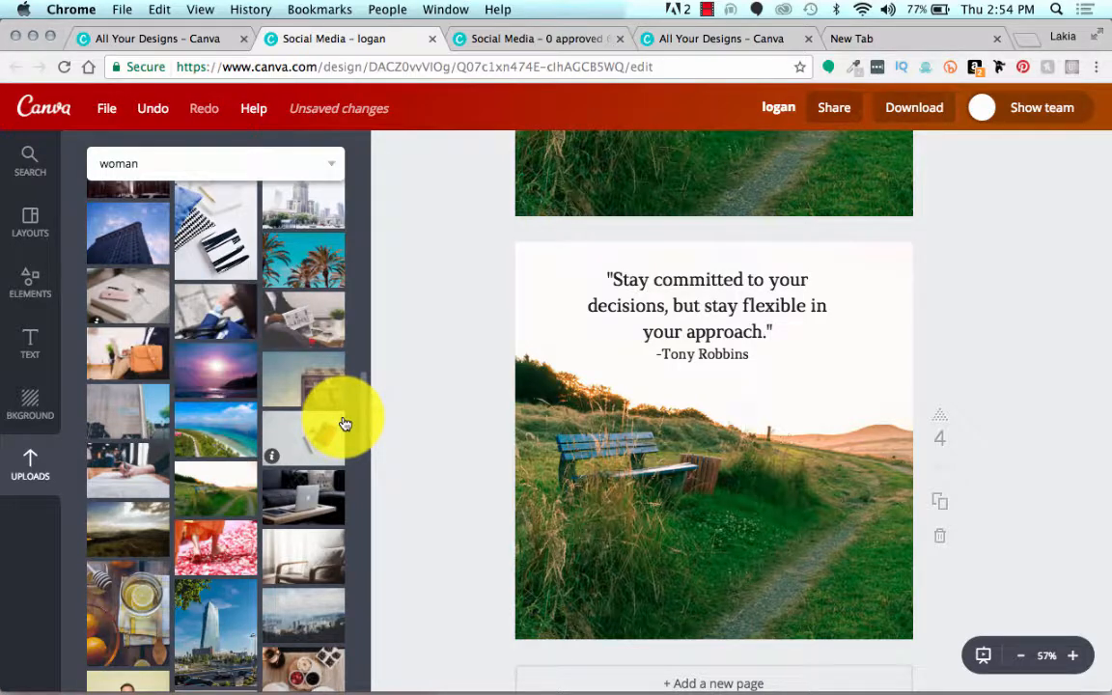
{"action": "scroll", "coordinate": [221, 407], "scroll_direction": "down", "scroll_amount": 4}
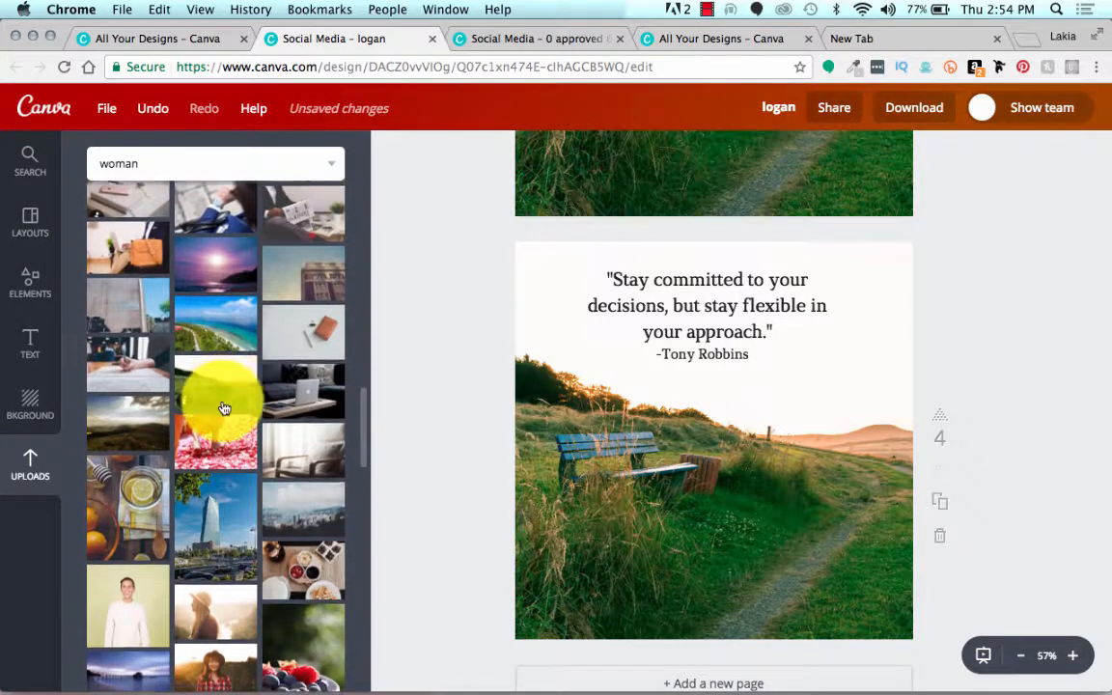
{"action": "scroll", "coordinate": [223, 410], "scroll_direction": "down", "scroll_amount": 1}
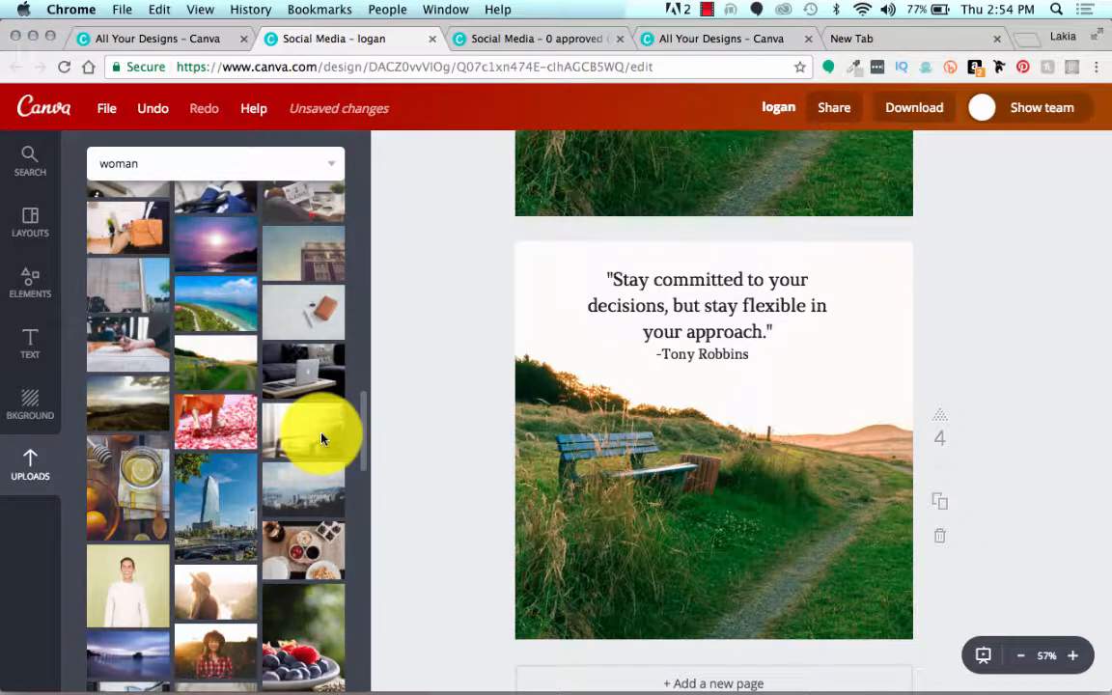
{"action": "left_click_drag", "start_coordinate": [322, 440], "coordinate": [829, 477]}
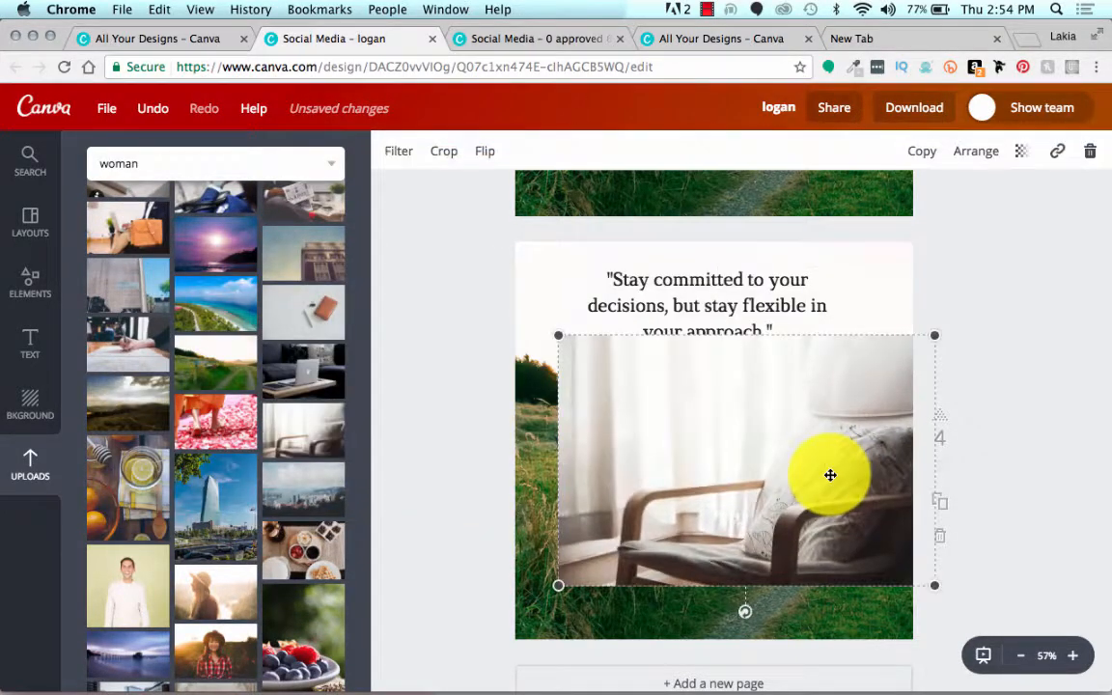
Step: Switch to the Leverage Up 2 design and examine the "Happiness" quote graphic on page 13
{"action": "left_click", "coordinate": [571, 37]}
{"action": "scroll", "coordinate": [447, 341], "scroll_direction": "down", "scroll_amount": 1}
{"action": "scroll", "coordinate": [446, 340], "scroll_direction": "down", "scroll_amount": 5}
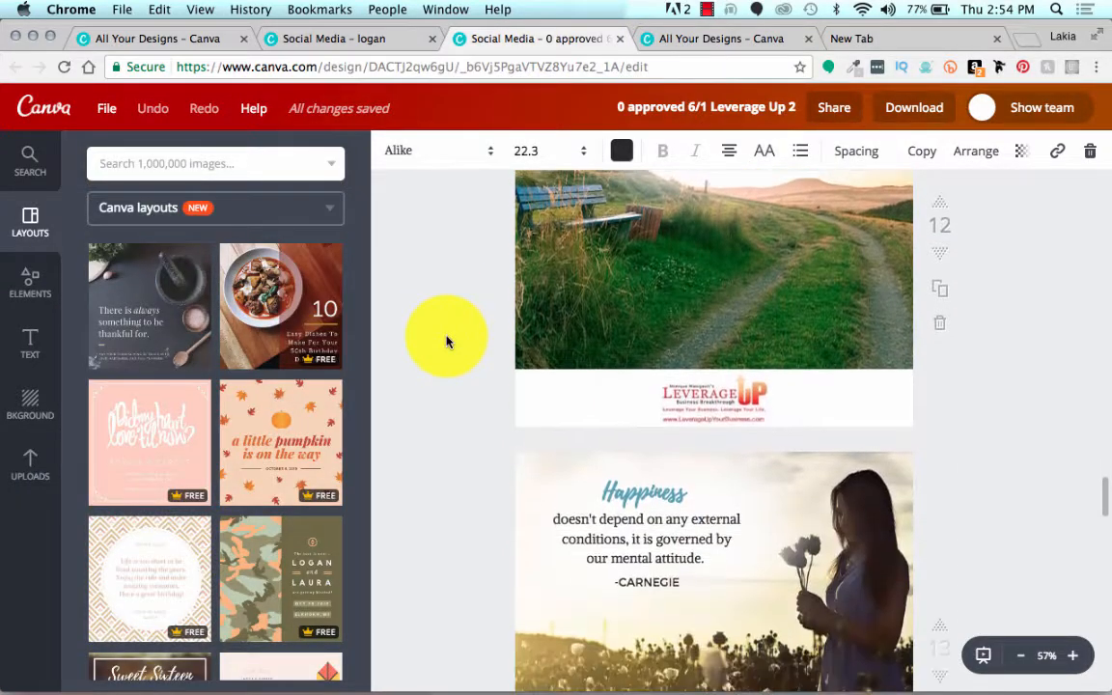
{"action": "scroll", "coordinate": [446, 341], "scroll_direction": "down", "scroll_amount": 3}
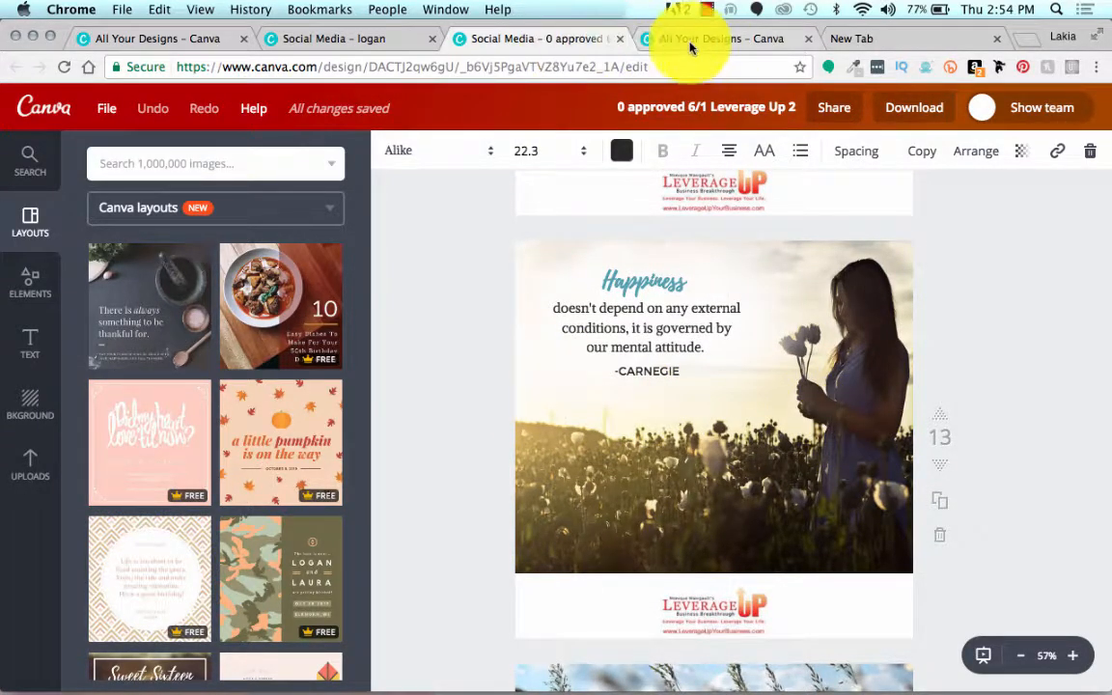
Step: Back in the logan design, replace page four's armchair photo with the uploaded photo of a woman holding flowers in a field
{"action": "left_click", "coordinate": [358, 40]}
{"action": "key", "text": "Delete"}
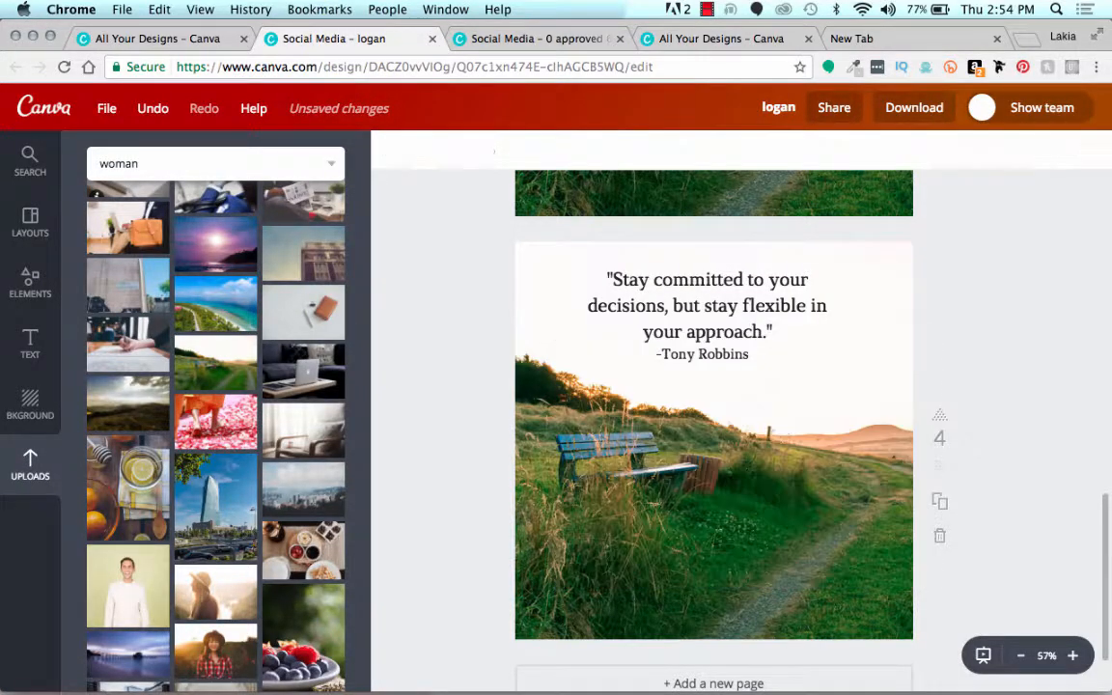
{"action": "scroll", "coordinate": [297, 420], "scroll_direction": "down", "scroll_amount": 3}
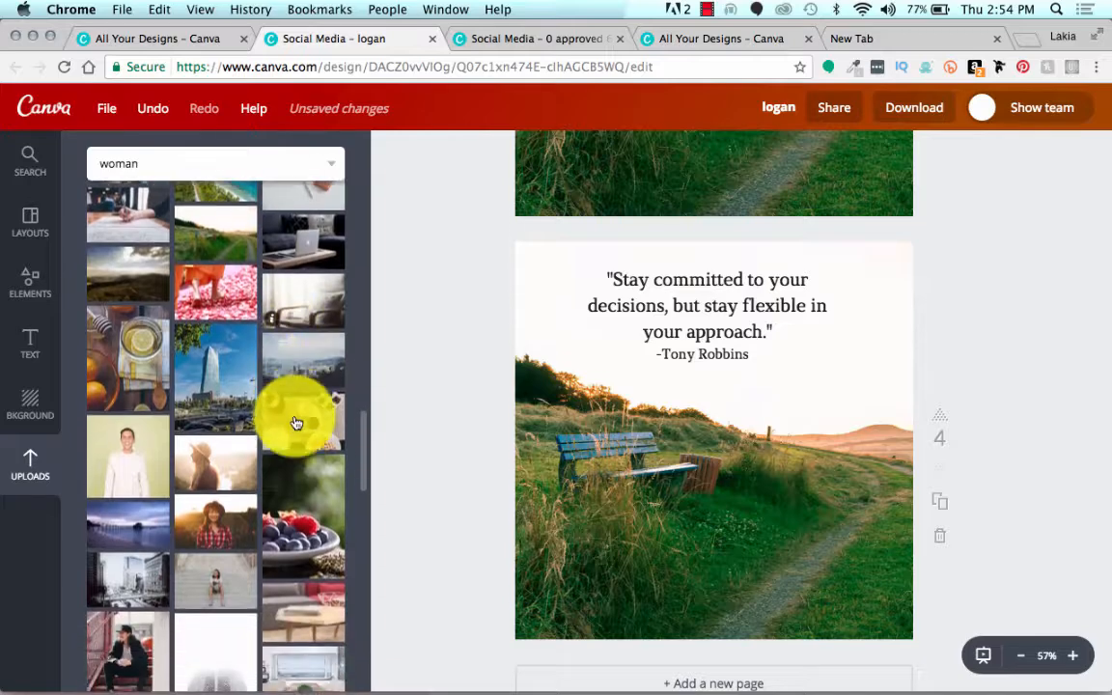
{"action": "scroll", "coordinate": [298, 422], "scroll_direction": "down", "scroll_amount": 9}
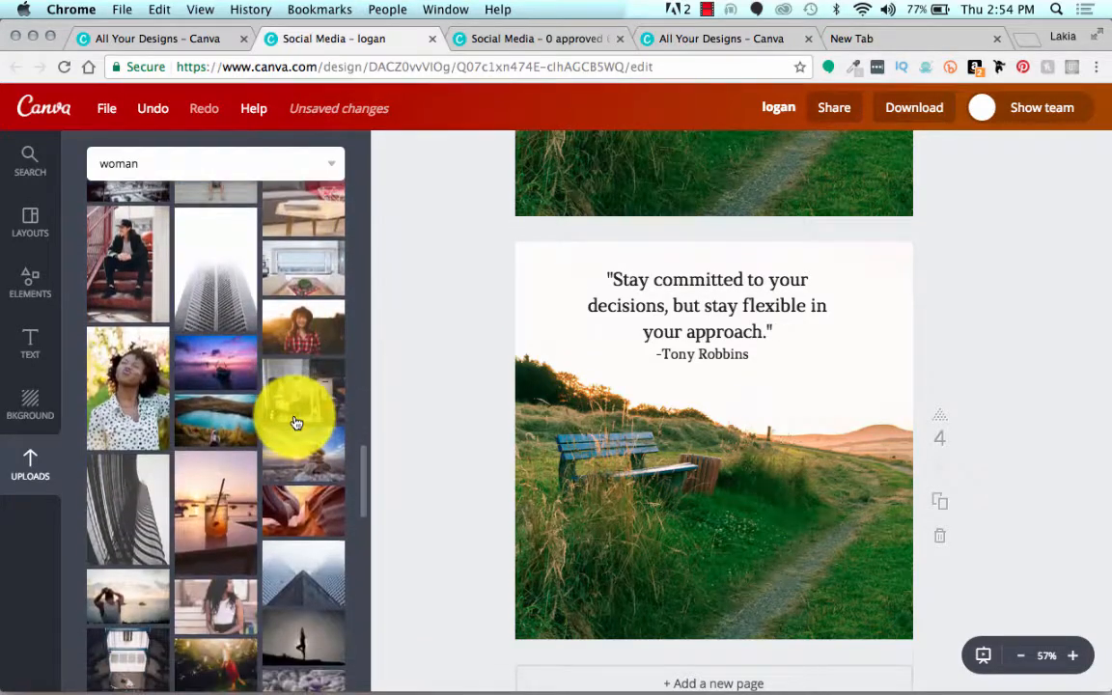
{"action": "scroll", "coordinate": [296, 422], "scroll_direction": "down", "scroll_amount": 10}
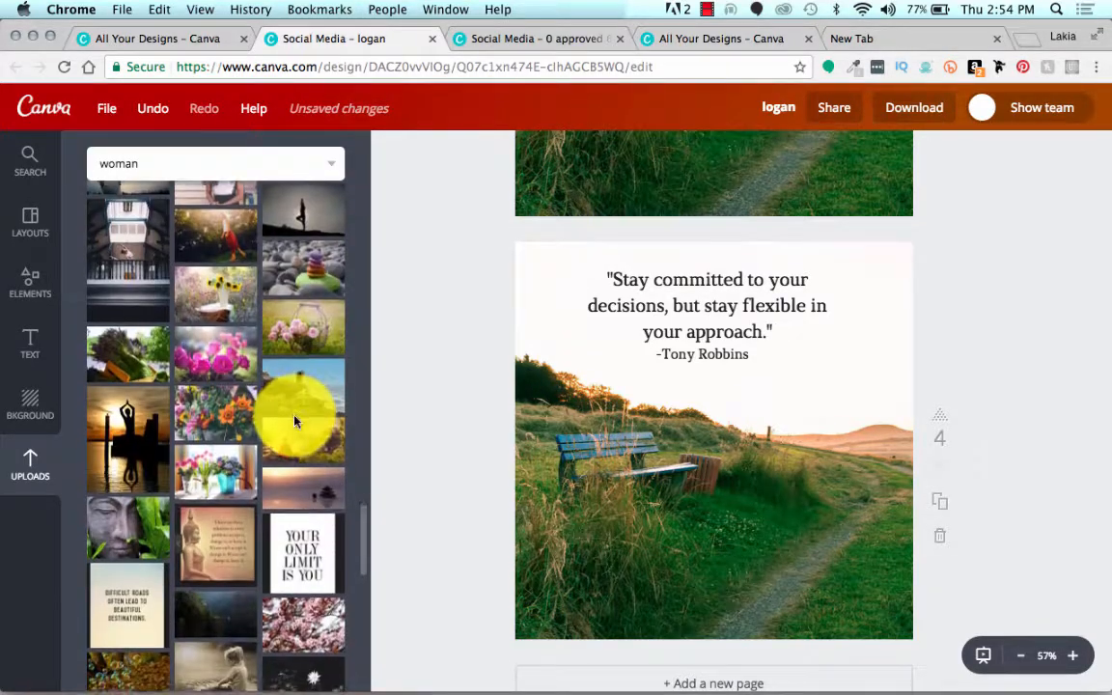
{"action": "scroll", "coordinate": [297, 422], "scroll_direction": "down", "scroll_amount": 10}
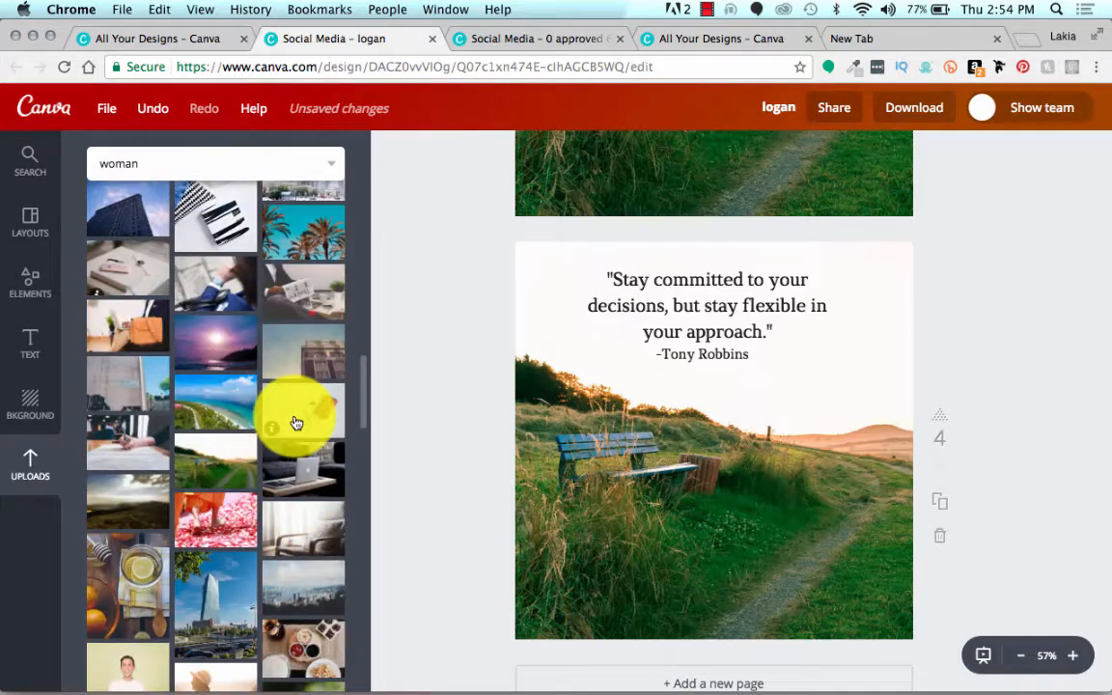
{"action": "scroll", "coordinate": [297, 422], "scroll_direction": "up", "scroll_amount": 9}
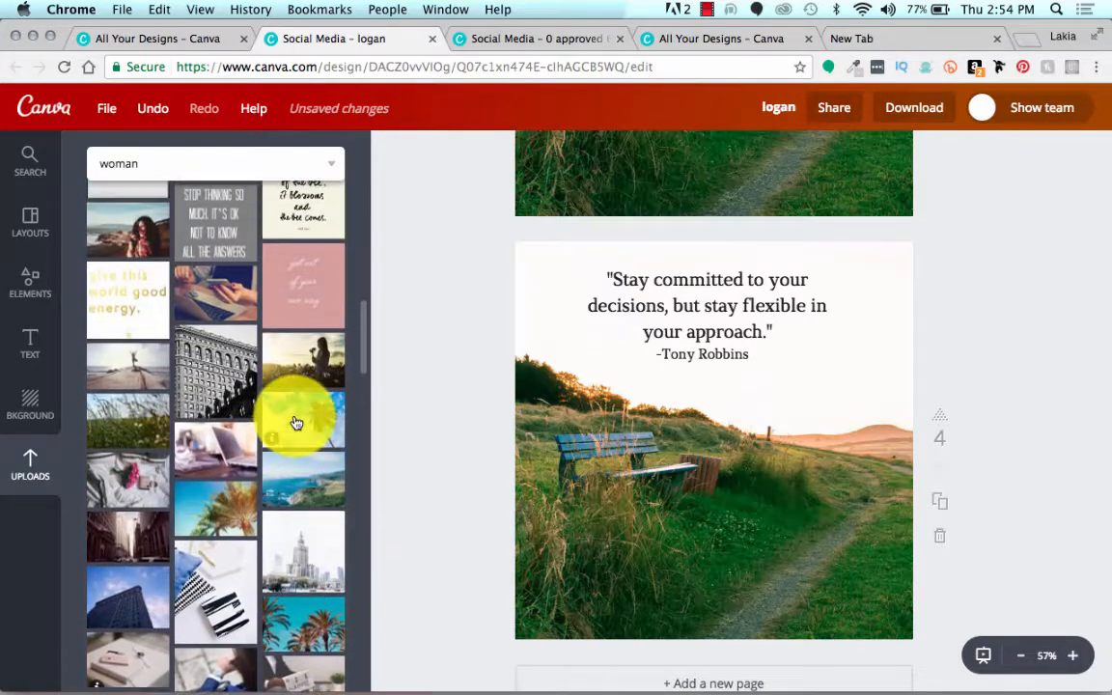
{"action": "left_click_drag", "start_coordinate": [322, 358], "coordinate": [848, 421]}
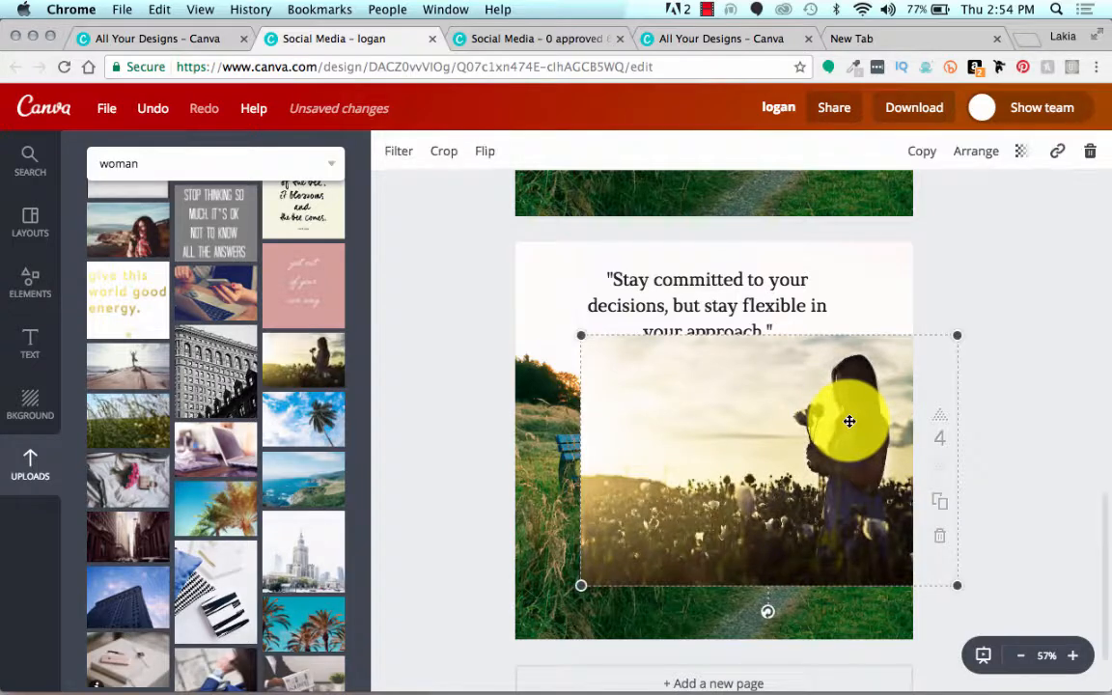
Step: Delete the bench landscape photo behind the new picture on page four
{"action": "left_click", "coordinate": [544, 422]}
{"action": "left_click", "coordinate": [522, 314]}
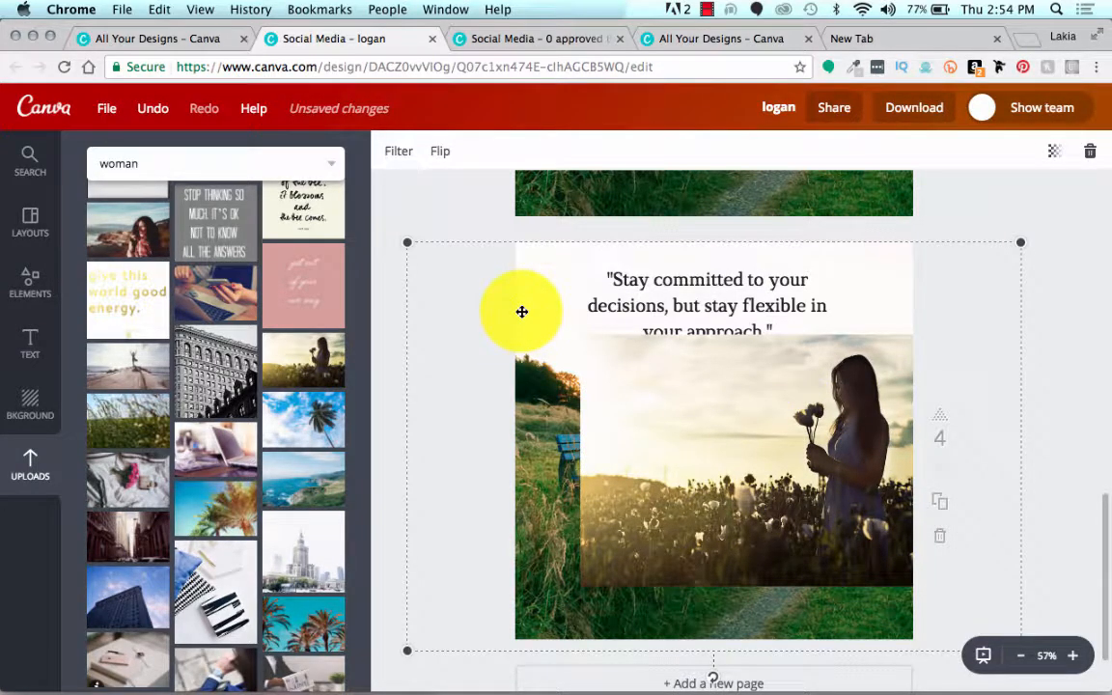
{"action": "key", "text": "Delete"}
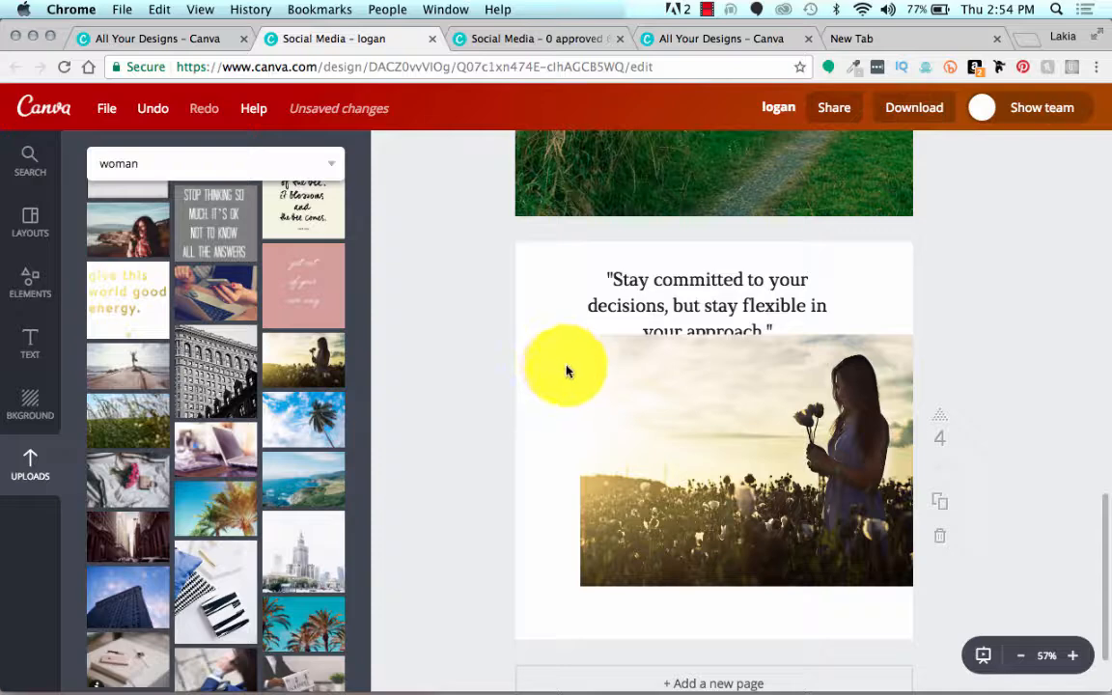
Step: Resize the woman photo on page four and send it behind the quote and attribution
{"action": "left_click", "coordinate": [595, 377]}
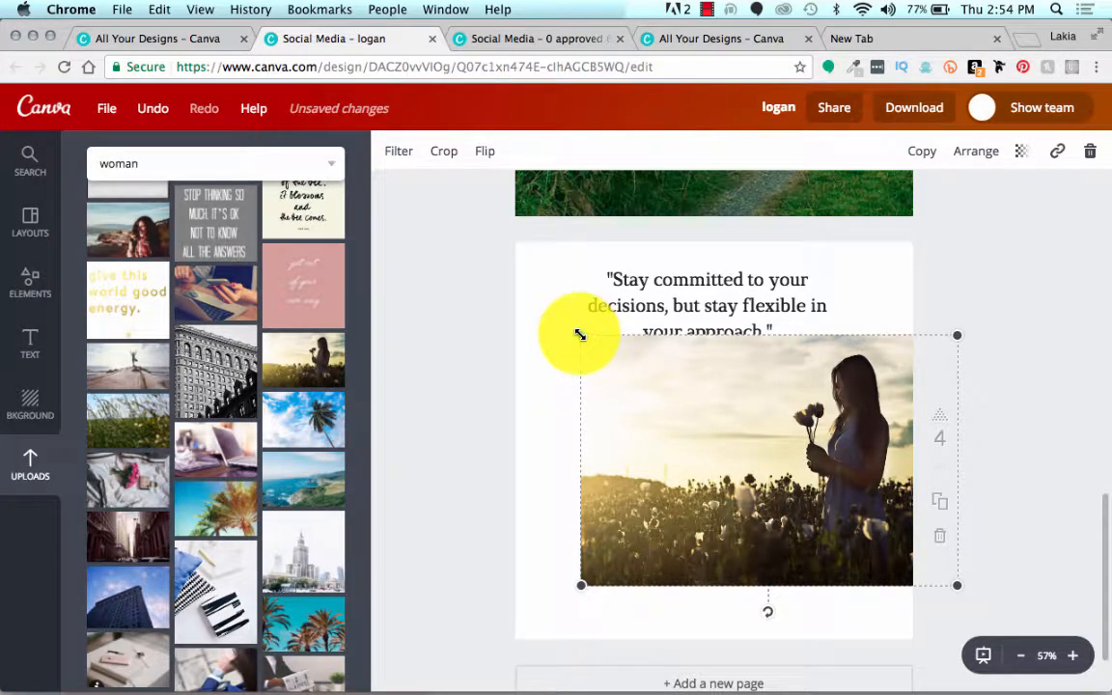
{"action": "left_click_drag", "start_coordinate": [579, 334], "coordinate": [427, 157]}
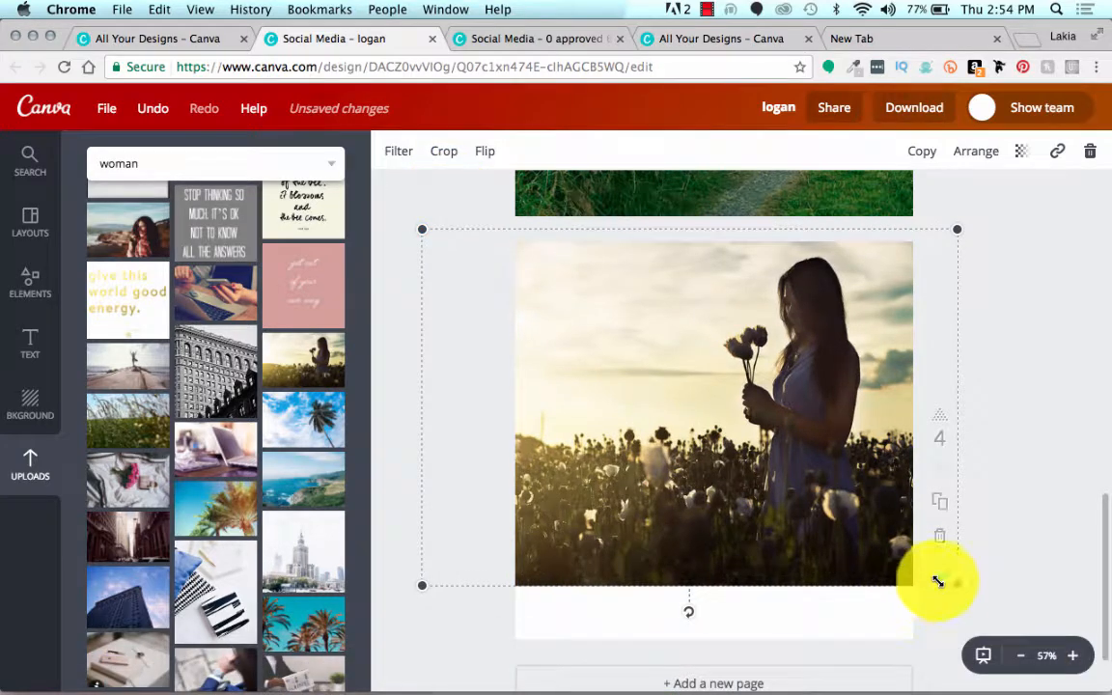
{"action": "left_click_drag", "start_coordinate": [956, 586], "coordinate": [1020, 681]}
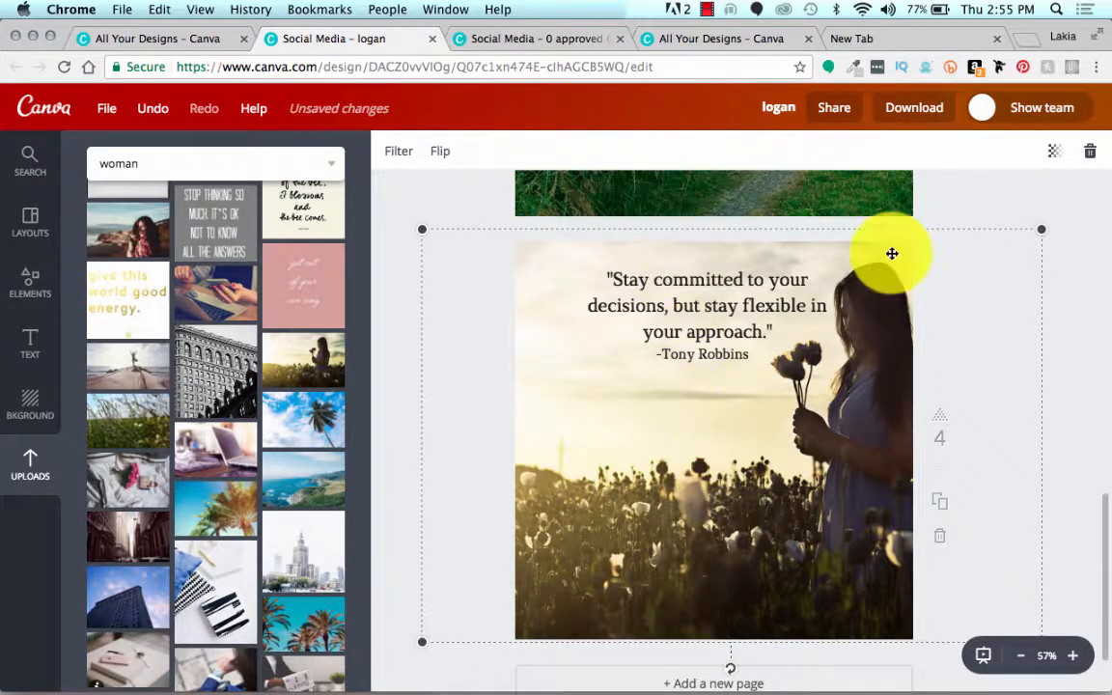
{"action": "left_click_drag", "start_coordinate": [1042, 230], "coordinate": [931, 273]}
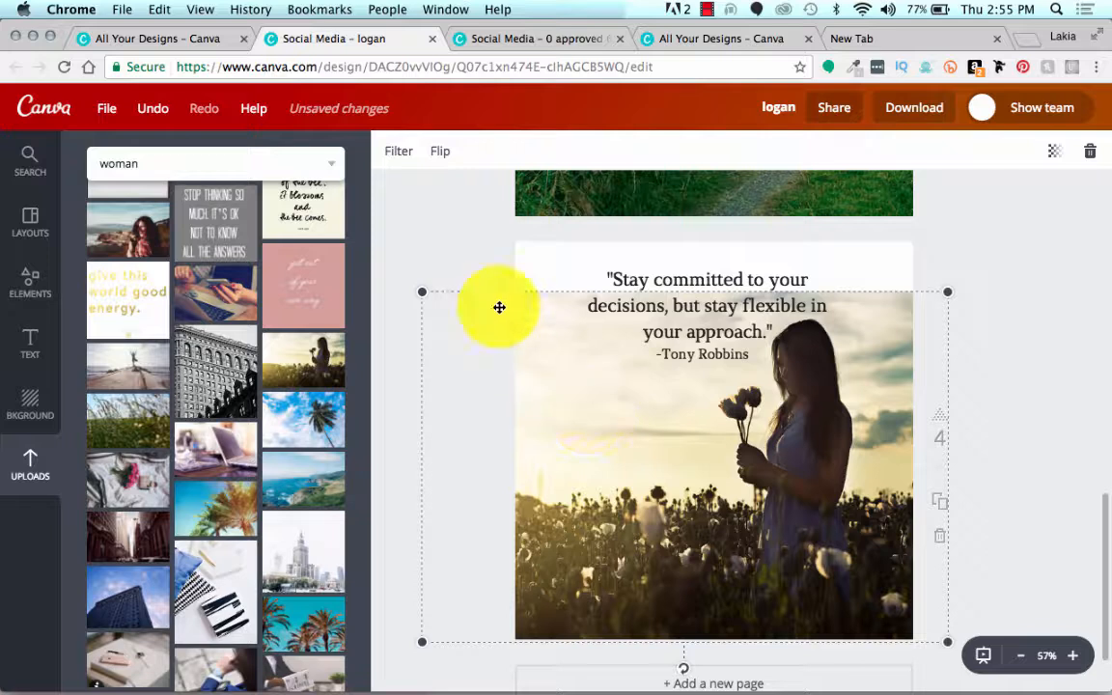
Step: Bring the quote and the "-Tony Robbins" attribution forward in front of the woman photo
{"action": "left_click", "coordinate": [664, 274]}
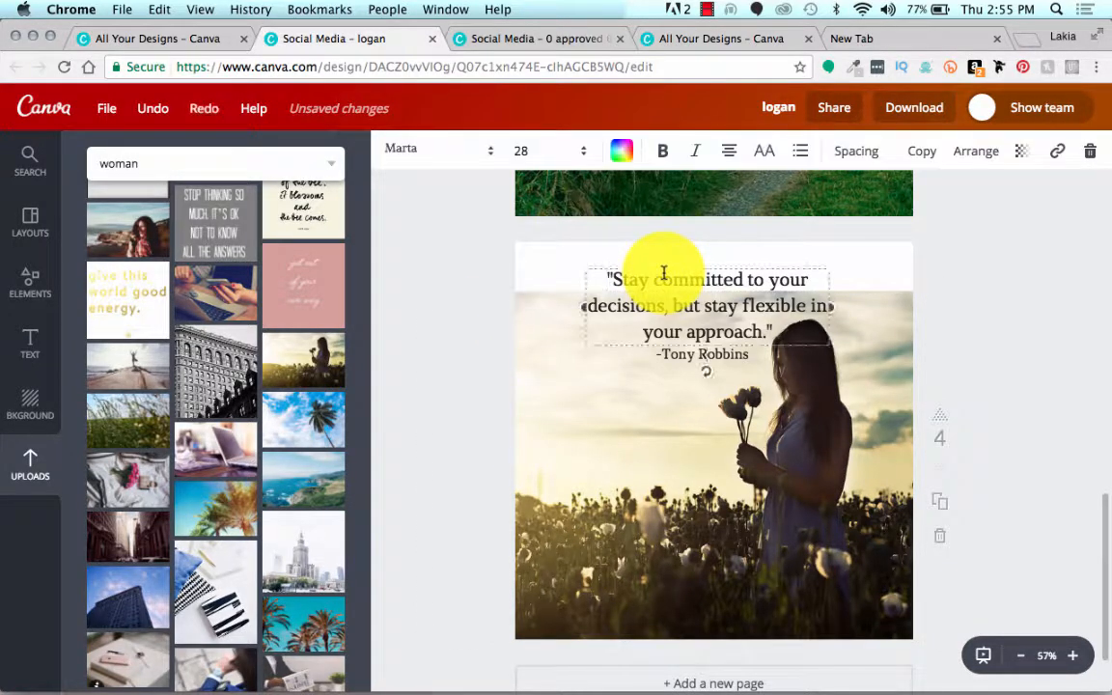
{"action": "left_click", "coordinate": [956, 162]}
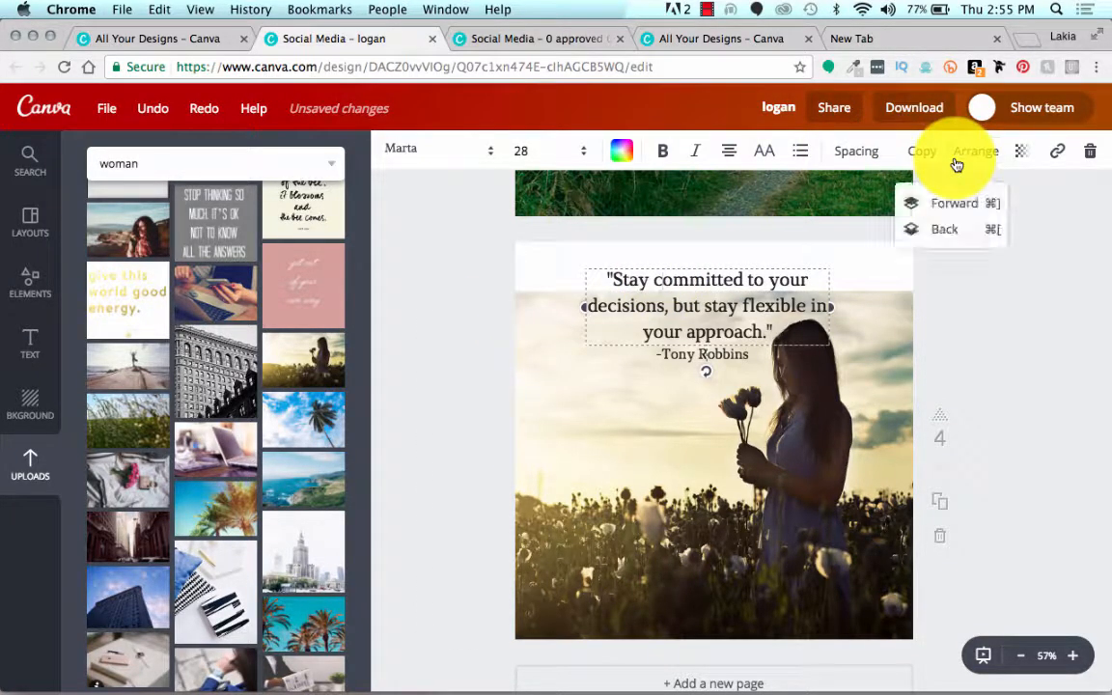
{"action": "left_click", "coordinate": [950, 207]}
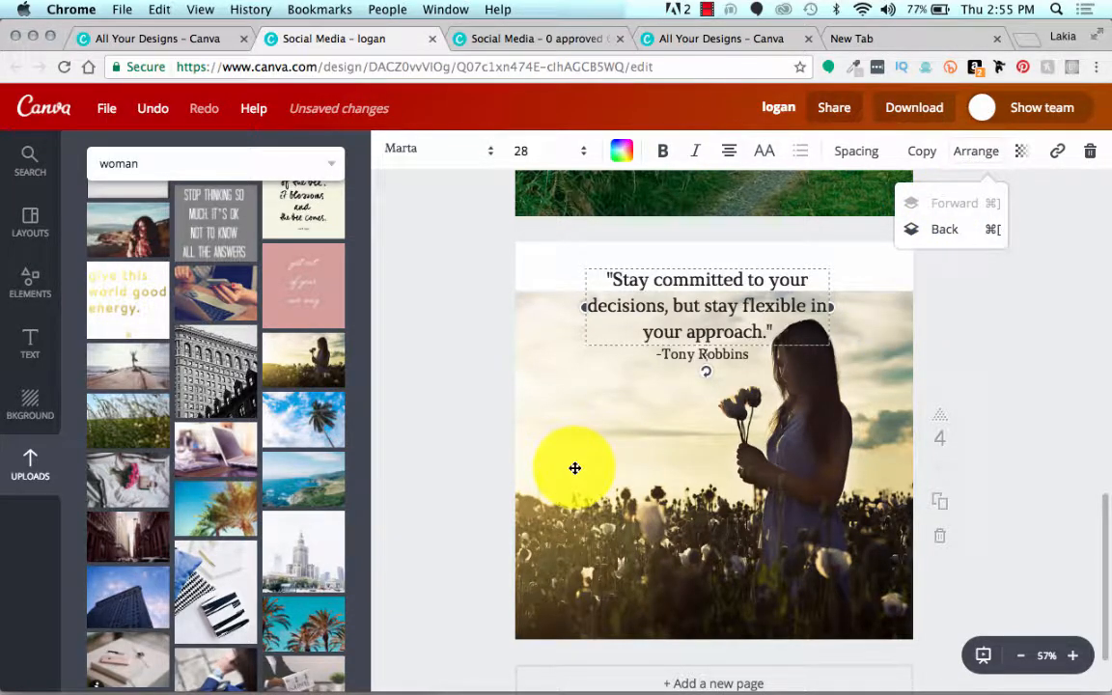
{"action": "left_click", "coordinate": [742, 266]}
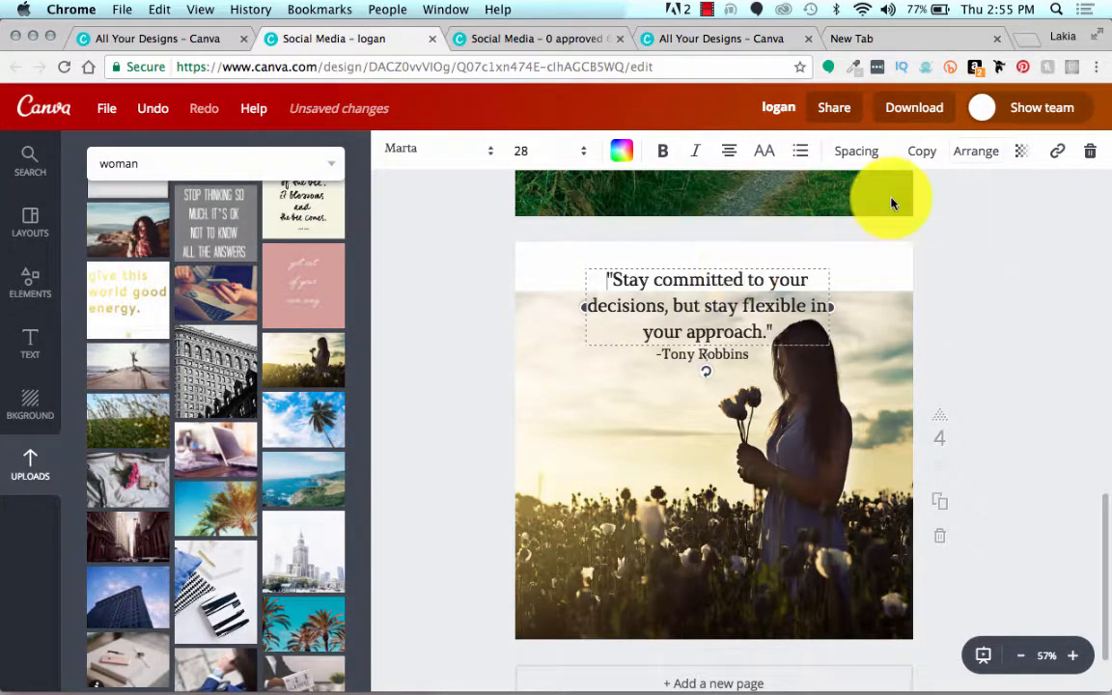
{"action": "left_click", "coordinate": [545, 442]}
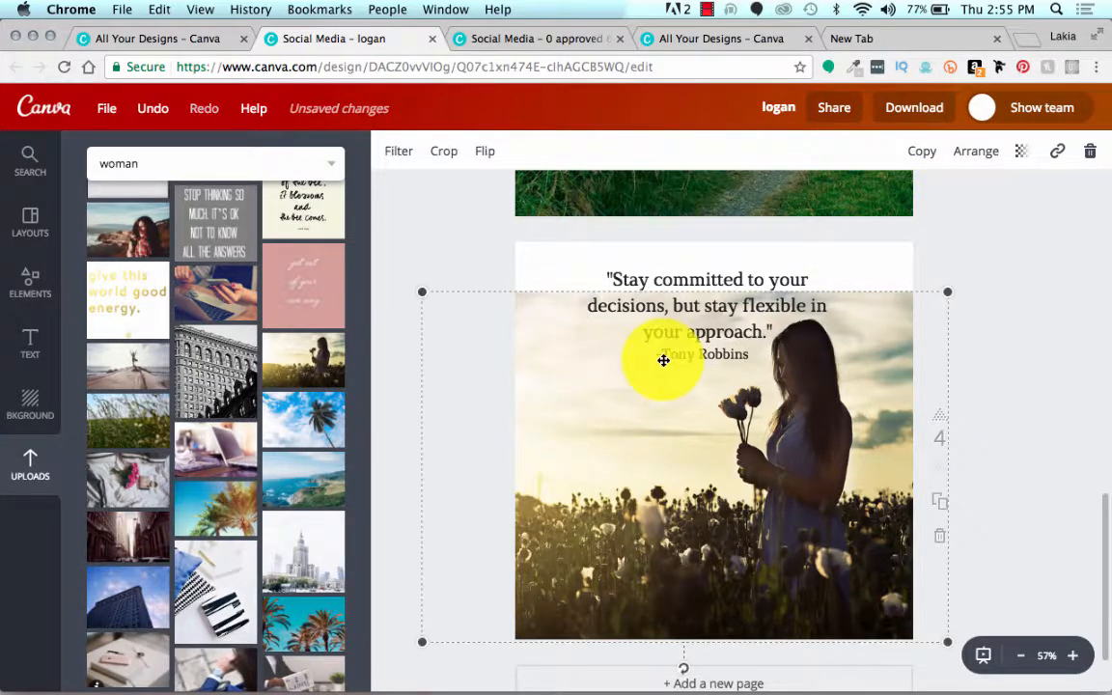
{"action": "left_click", "coordinate": [665, 358]}
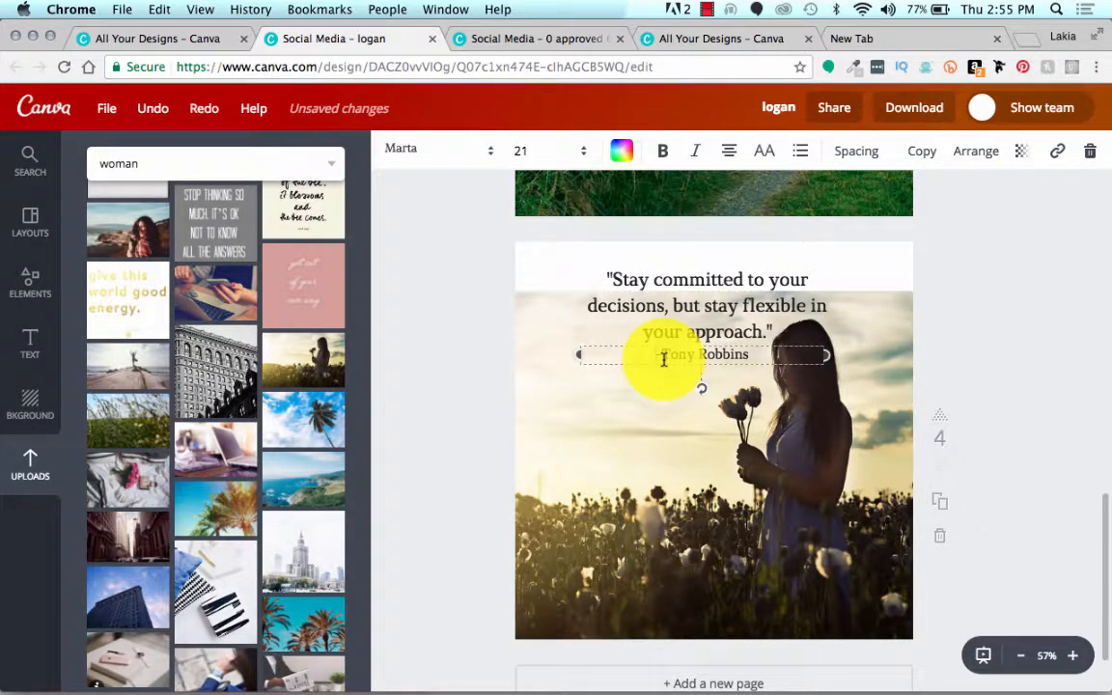
{"action": "left_click", "coordinate": [978, 153]}
{"action": "left_click", "coordinate": [966, 205]}
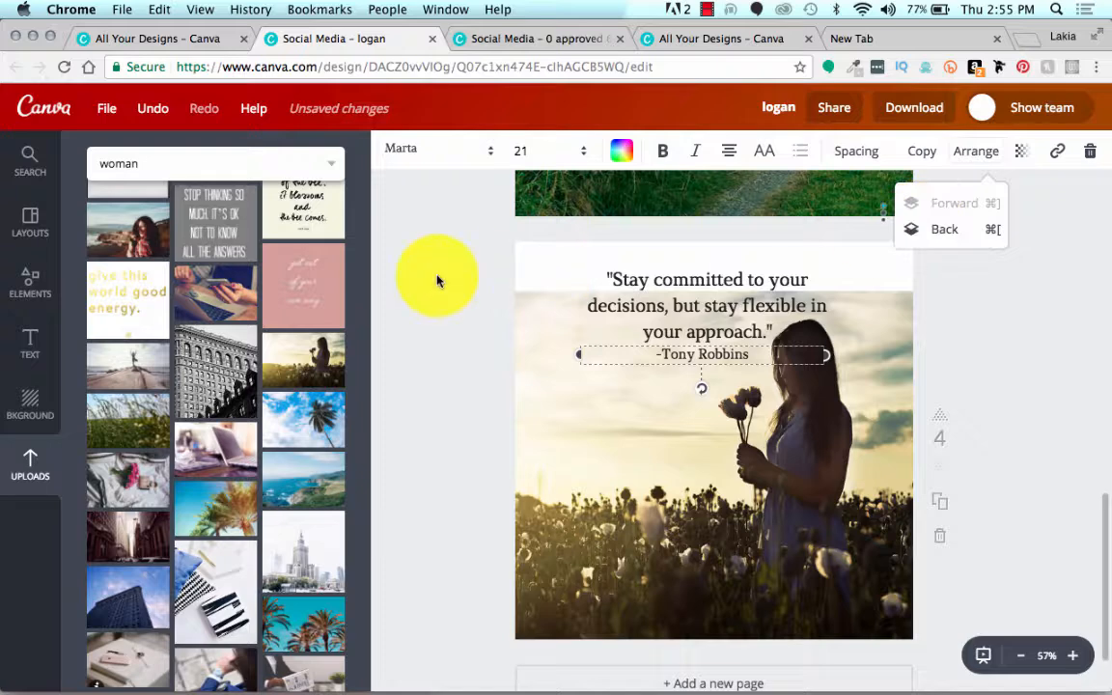
Step: Enlarge the woman photo to cover all of page four and shift it so she stands along the page's right edge
{"action": "left_click", "coordinate": [526, 318]}
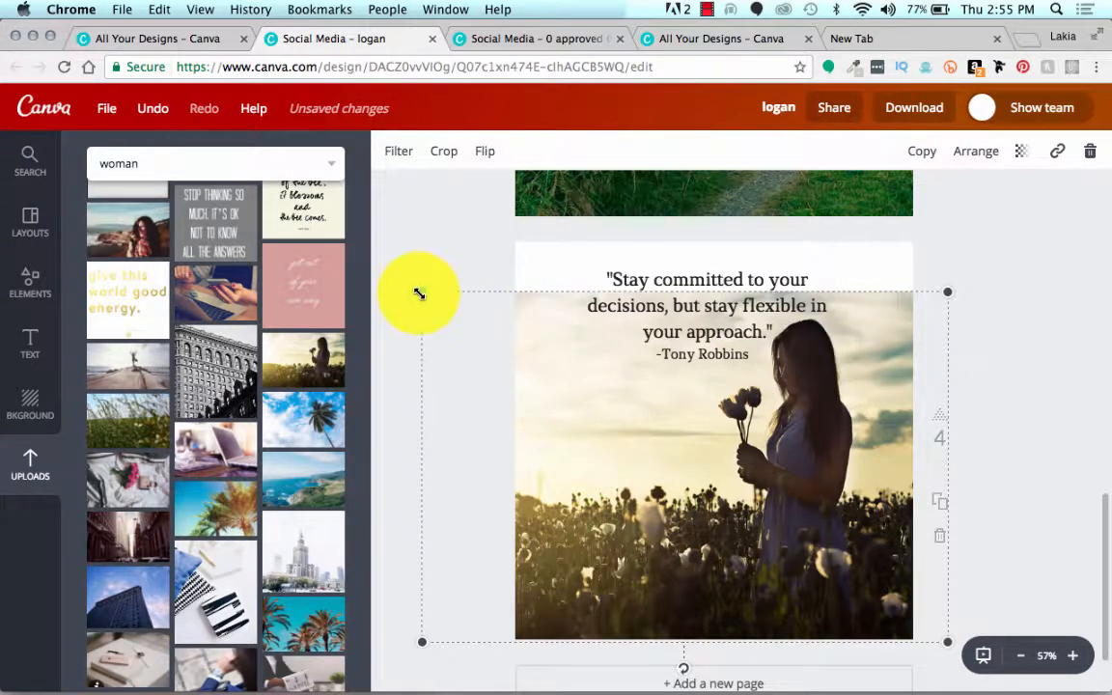
{"action": "left_click_drag", "start_coordinate": [419, 293], "coordinate": [373, 238]}
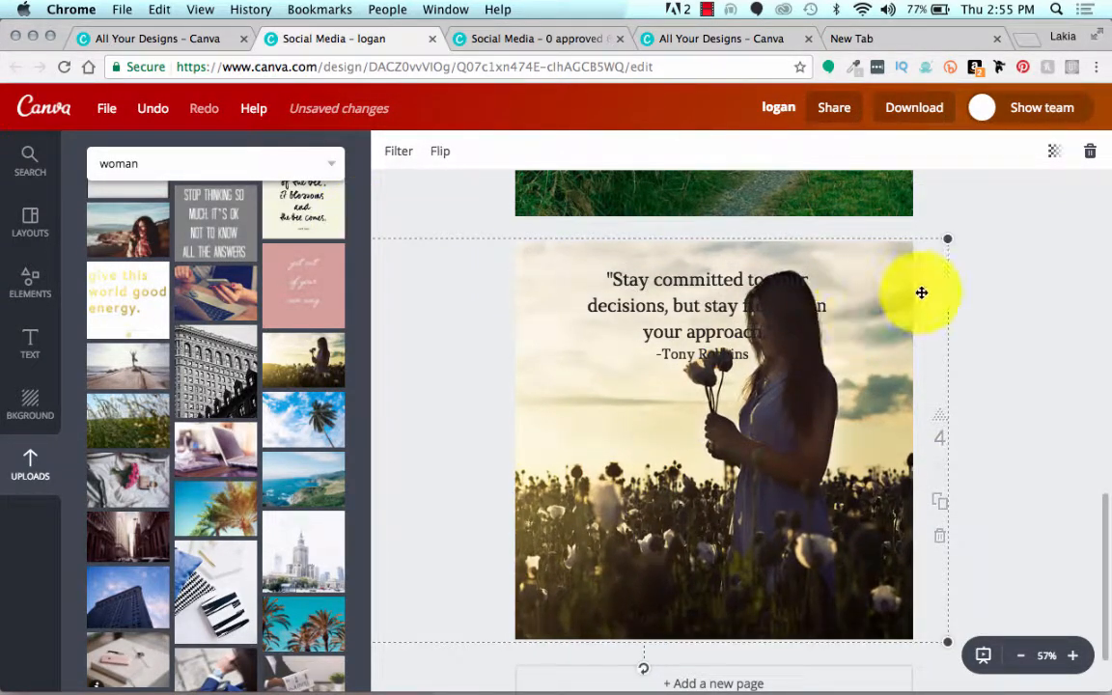
{"action": "left_click_drag", "start_coordinate": [923, 291], "coordinate": [1038, 286]}
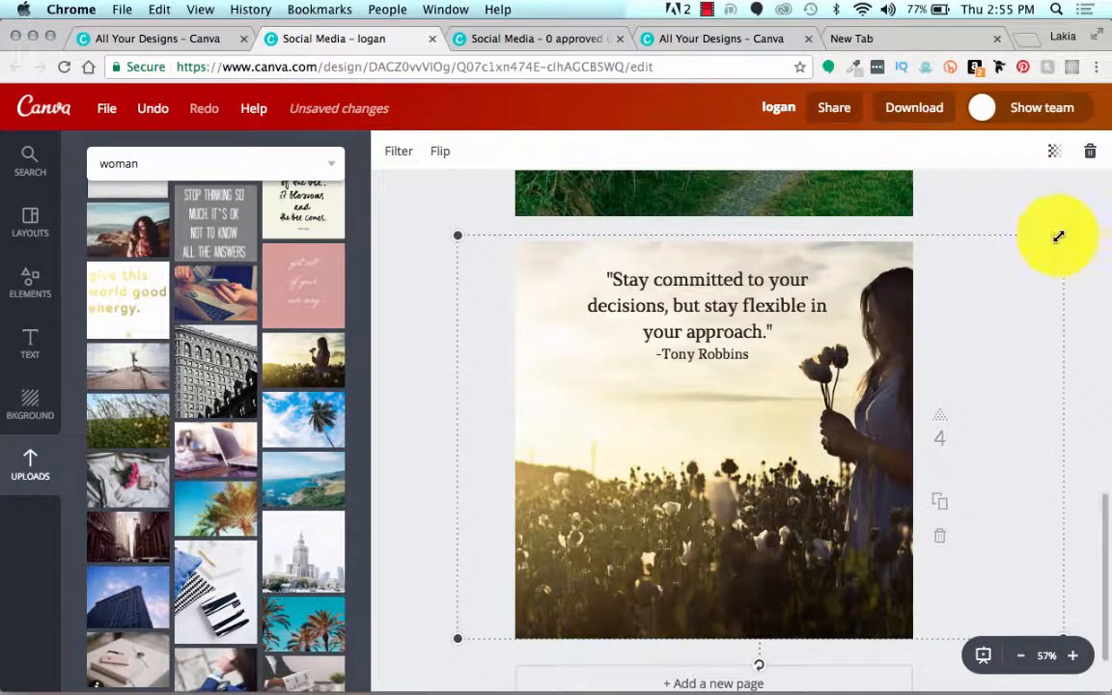
{"action": "mouse_move", "coordinate": [1058, 235]}
{"action": "left_mouse_down"}
{"action": "mouse_move", "coordinate": [1043, 237]}
{"action": "mouse_move", "coordinate": [1054, 233]}
{"action": "left_mouse_up"}
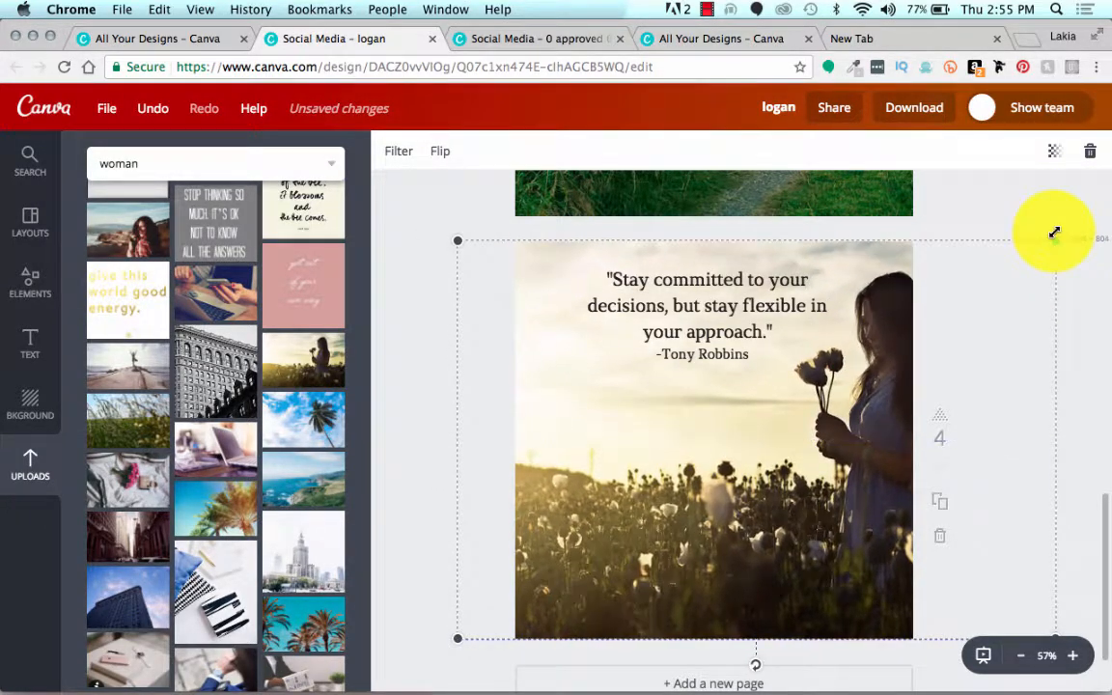
{"action": "left_click_drag", "start_coordinate": [516, 492], "coordinate": [487, 494]}
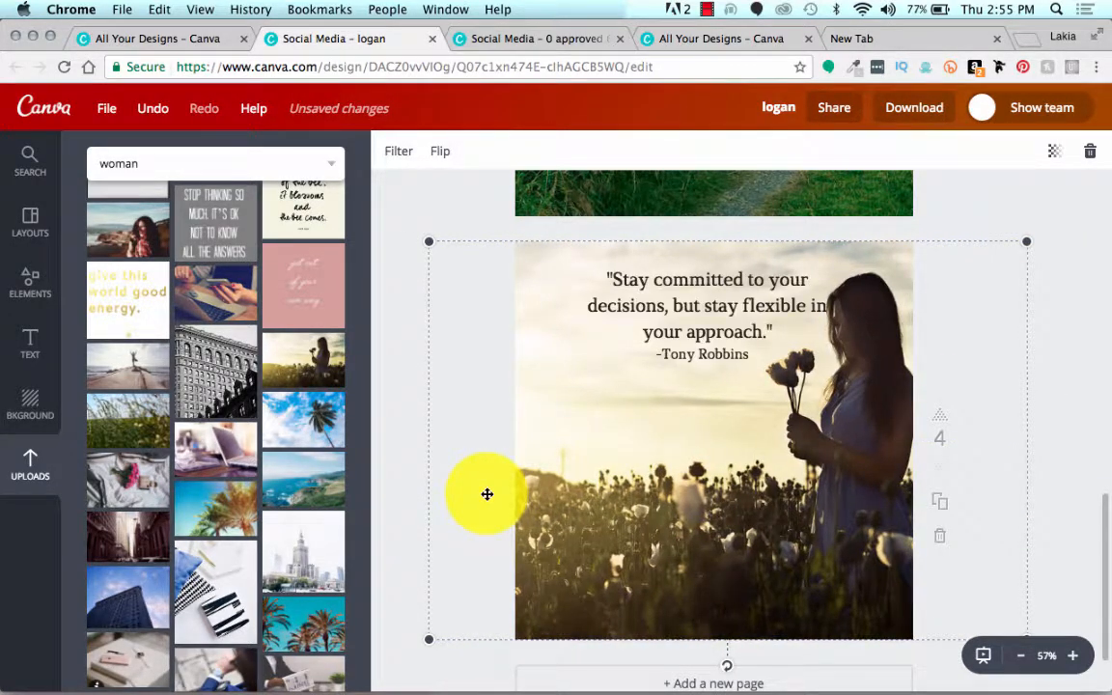
Step: Move the quote and its attribution into the open sky clear of the woman, leaving a wider gap between them
{"action": "left_click", "coordinate": [392, 245]}
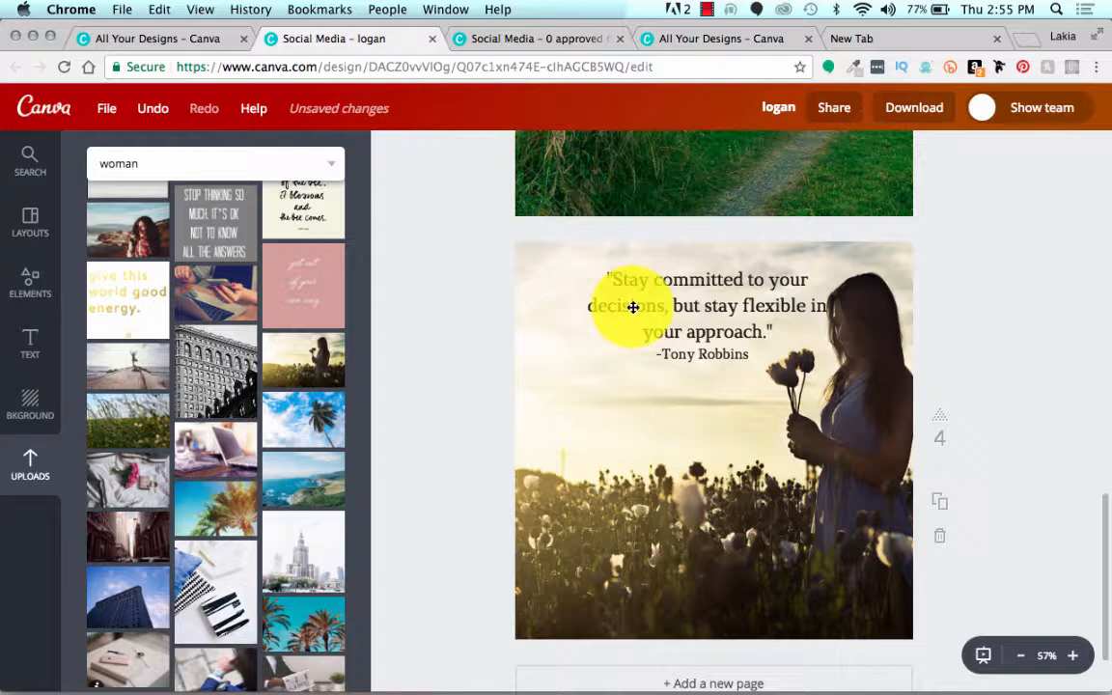
{"action": "left_click_drag", "start_coordinate": [628, 305], "coordinate": [577, 313]}
{"action": "left_click_drag", "start_coordinate": [702, 360], "coordinate": [634, 371]}
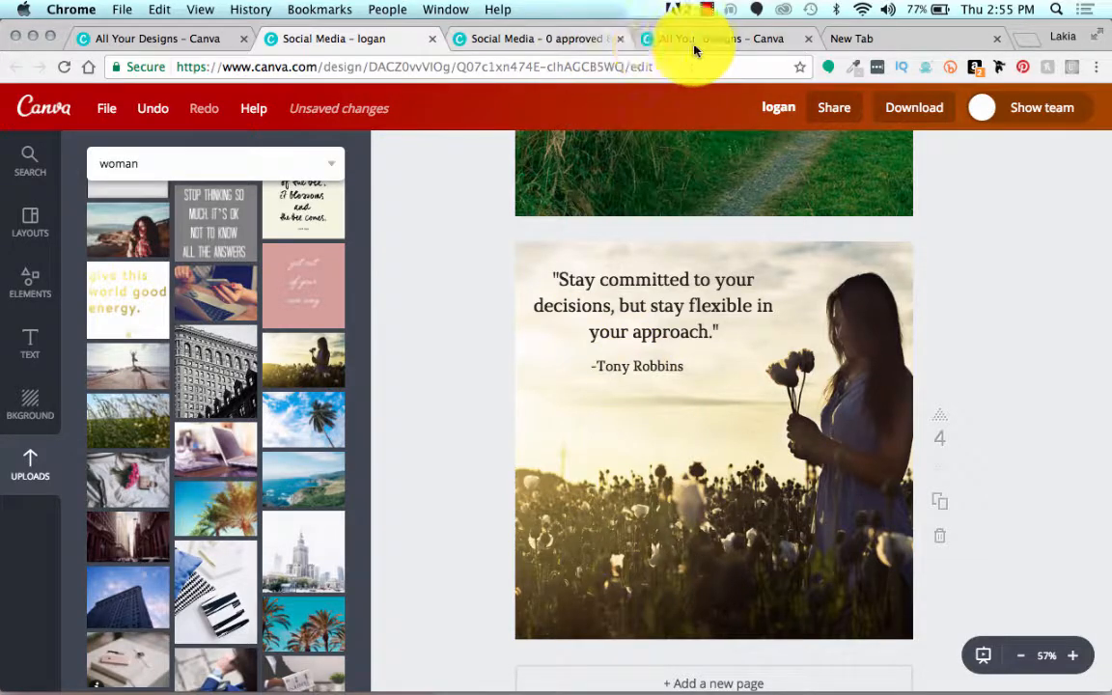
Step: Copy the word "Happiness" from page 13 of the Leverage Up 2 design and paste it over the quote on logan's page four
{"action": "left_click", "coordinate": [561, 46]}
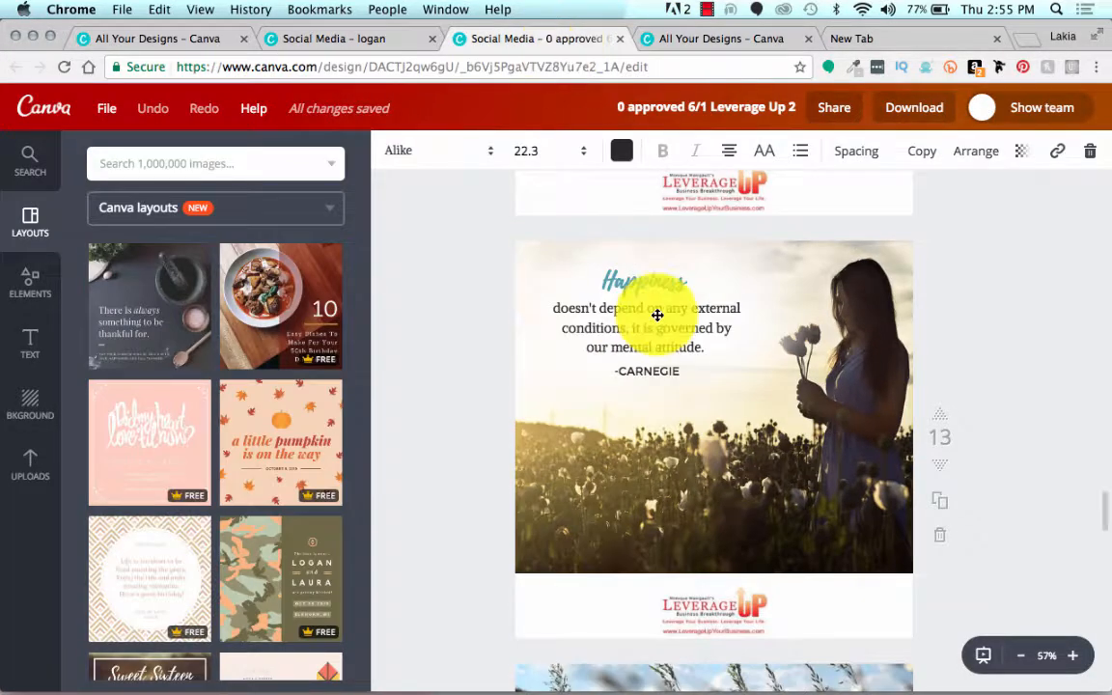
{"action": "double_click", "coordinate": [630, 274]}
{"action": "key", "text": "ctrl+c"}
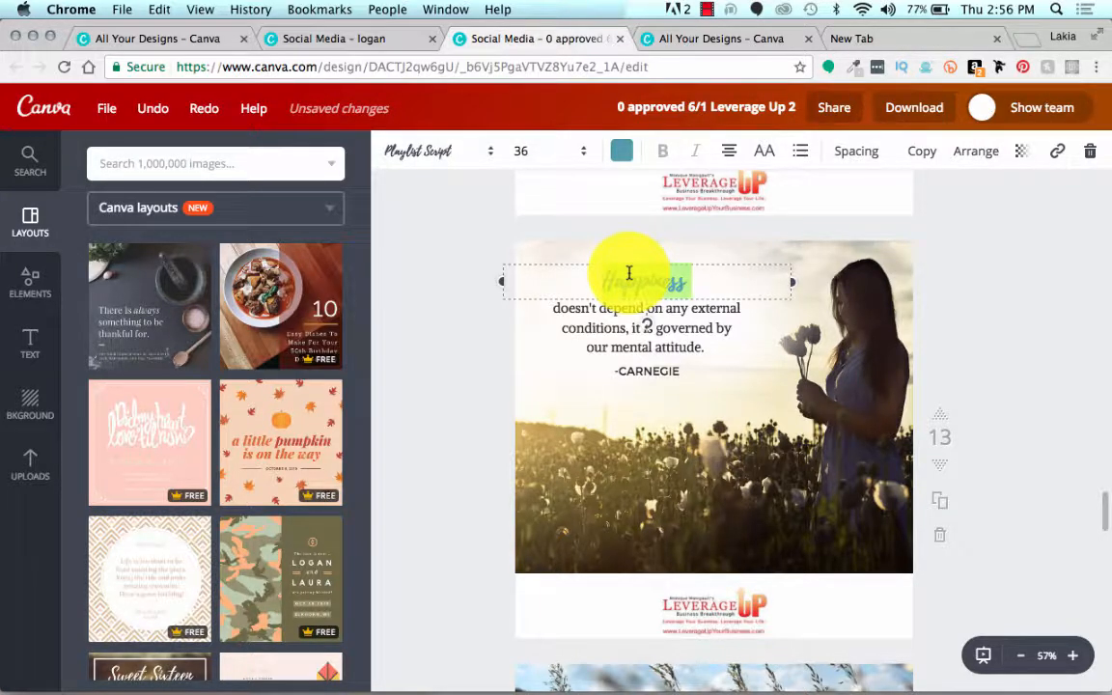
{"action": "left_click", "coordinate": [377, 39]}
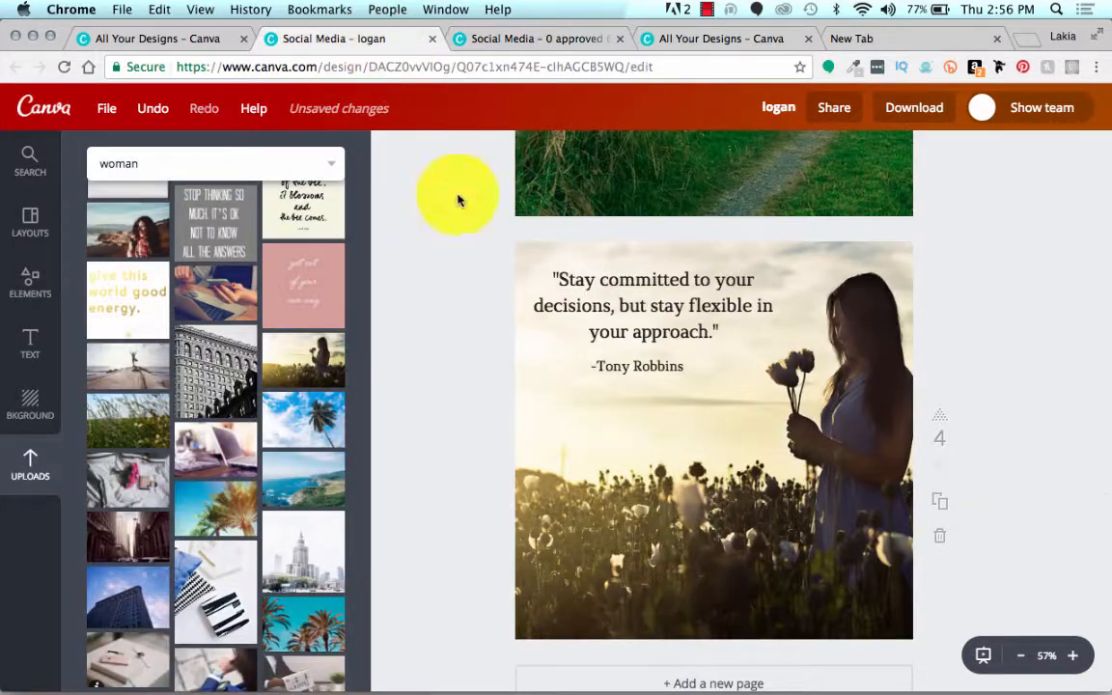
{"action": "double_click", "coordinate": [616, 317]}
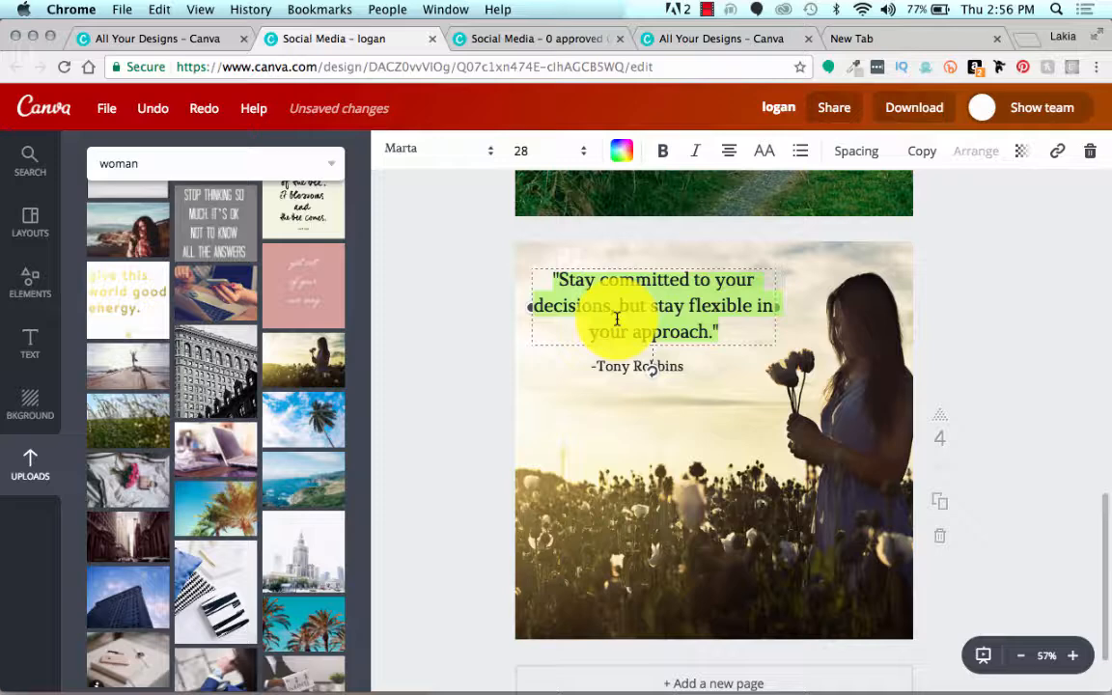
{"action": "key", "text": "ctrl+v"}
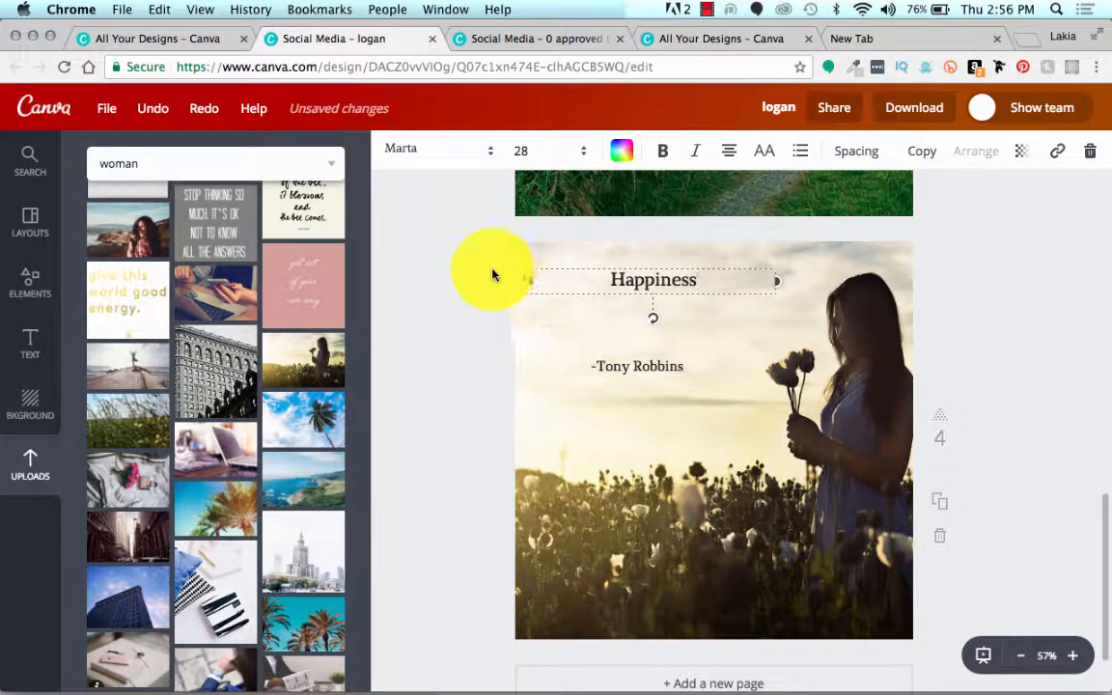
Step: Change the font of the "Happiness" text on page four to Playlist Script
{"action": "left_click", "coordinate": [492, 275]}
{"action": "double_click", "coordinate": [653, 280]}
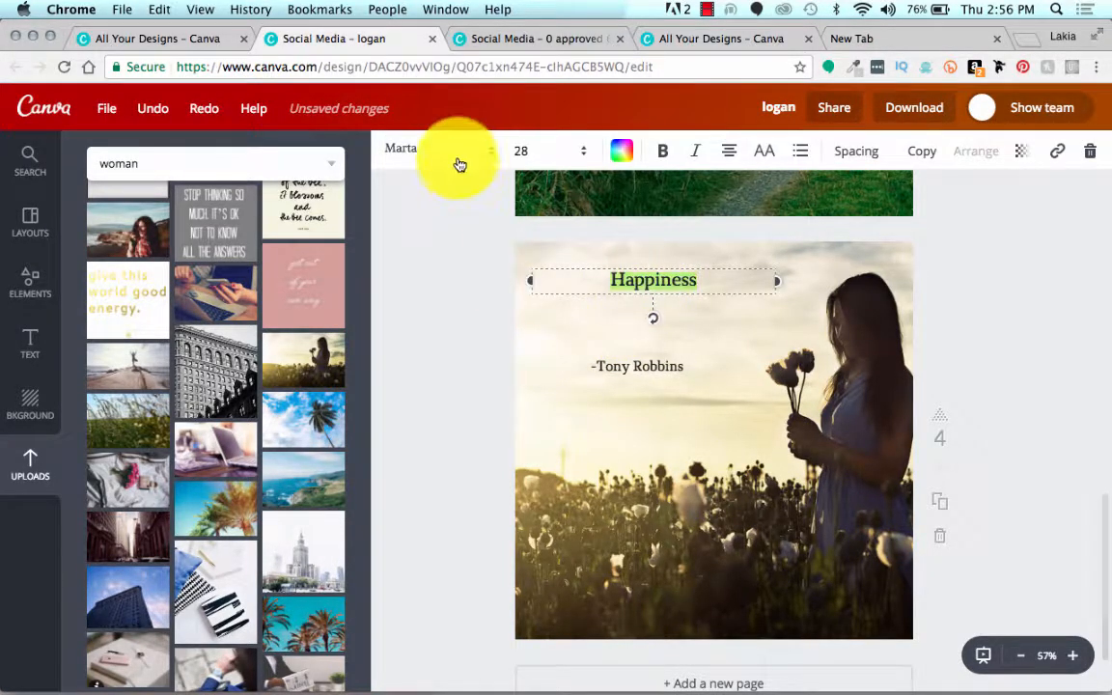
{"action": "left_click", "coordinate": [458, 155]}
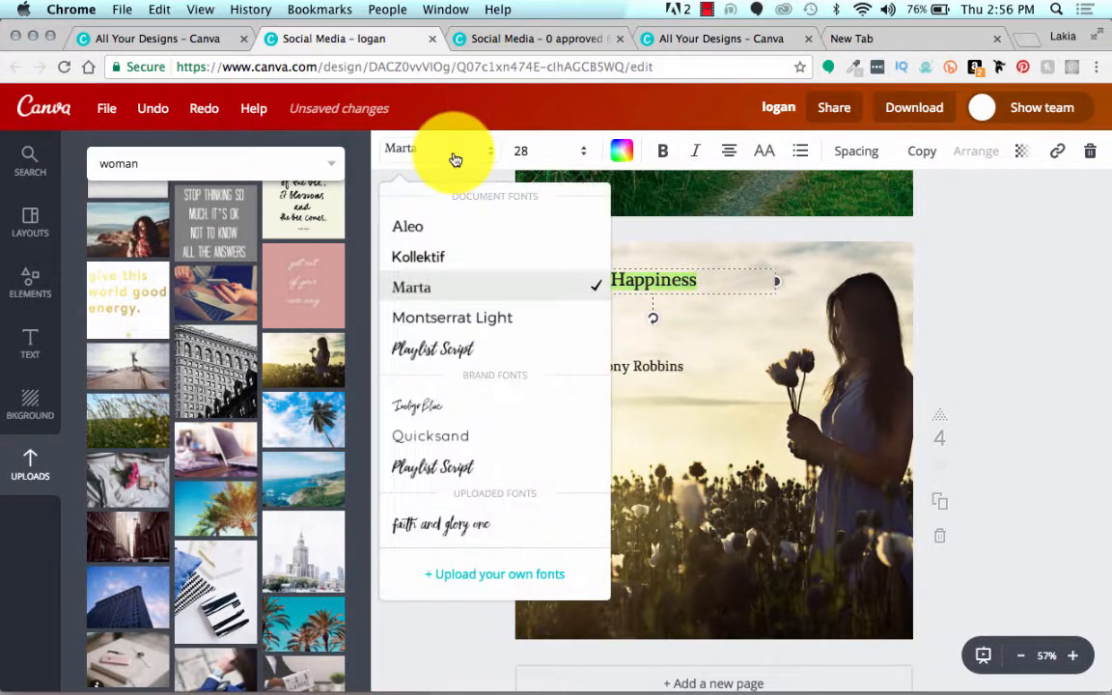
{"action": "left_click", "coordinate": [445, 360]}
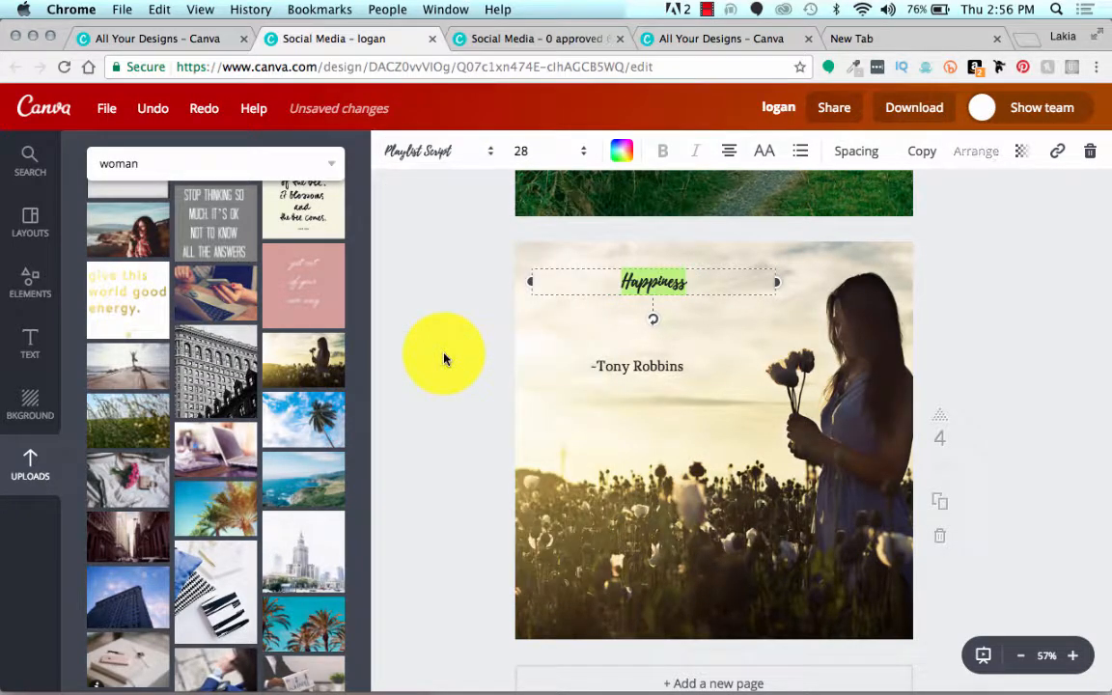
Step: Set the "Happiness" text on page four to font size 48 and color it coral red from the default palette
{"action": "left_click", "coordinate": [569, 151]}
{"action": "left_click", "coordinate": [527, 434]}
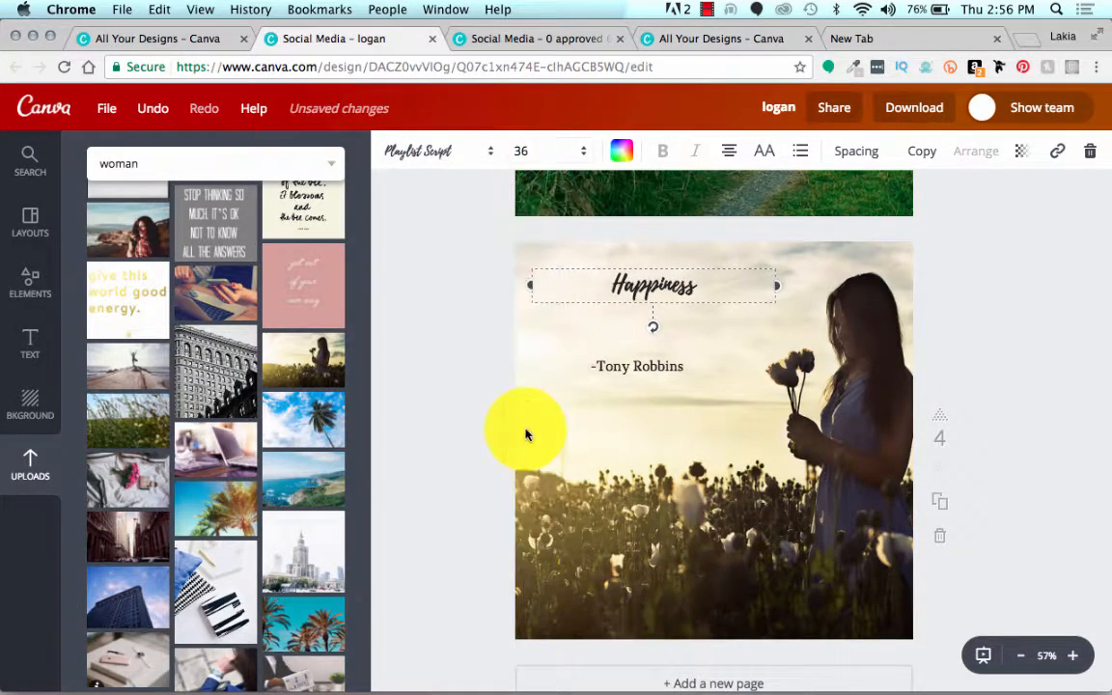
{"action": "left_click", "coordinate": [529, 150]}
{"action": "left_click", "coordinate": [535, 484]}
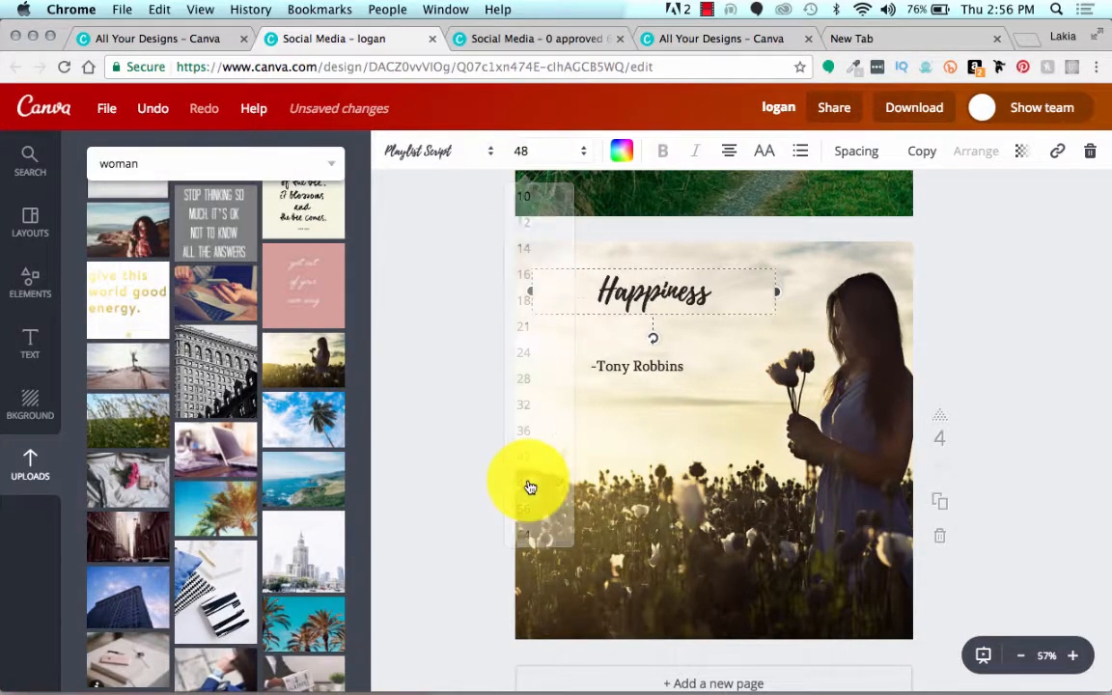
{"action": "left_click", "coordinate": [621, 151]}
{"action": "scroll", "coordinate": [671, 346], "scroll_direction": "down", "scroll_amount": 3}
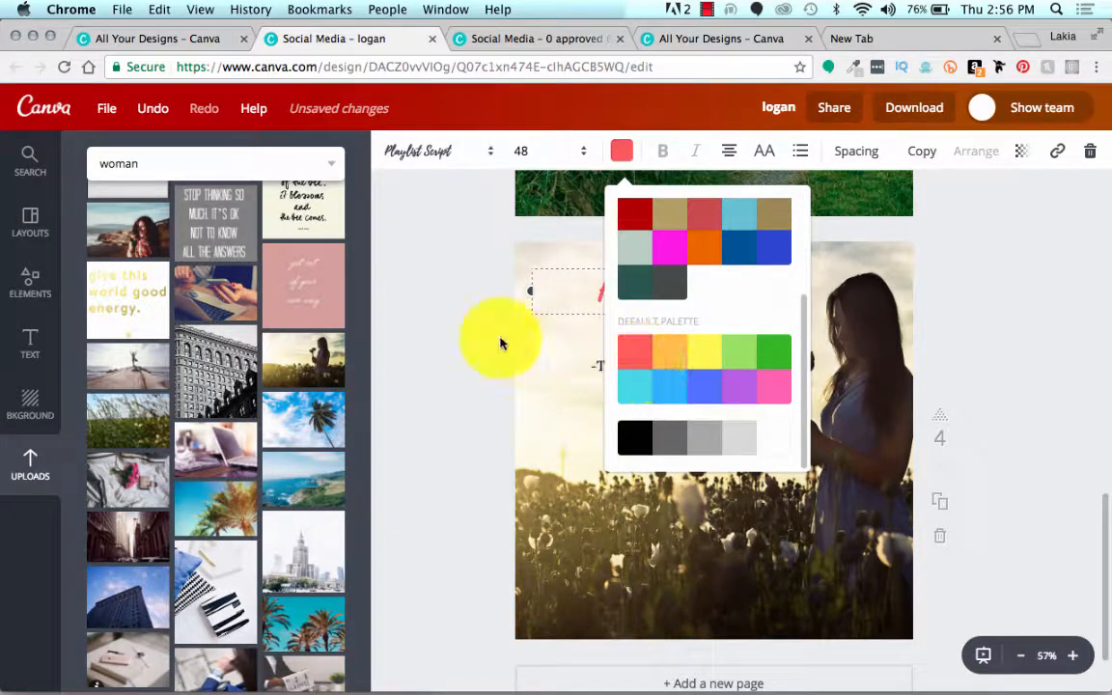
{"action": "left_click", "coordinate": [467, 312]}
Step: Spread "Happiness" and the Tony Robbins attribution further apart on page four, and add a brand-font subheading text box between them
{"action": "left_click_drag", "start_coordinate": [652, 267], "coordinate": [630, 269]}
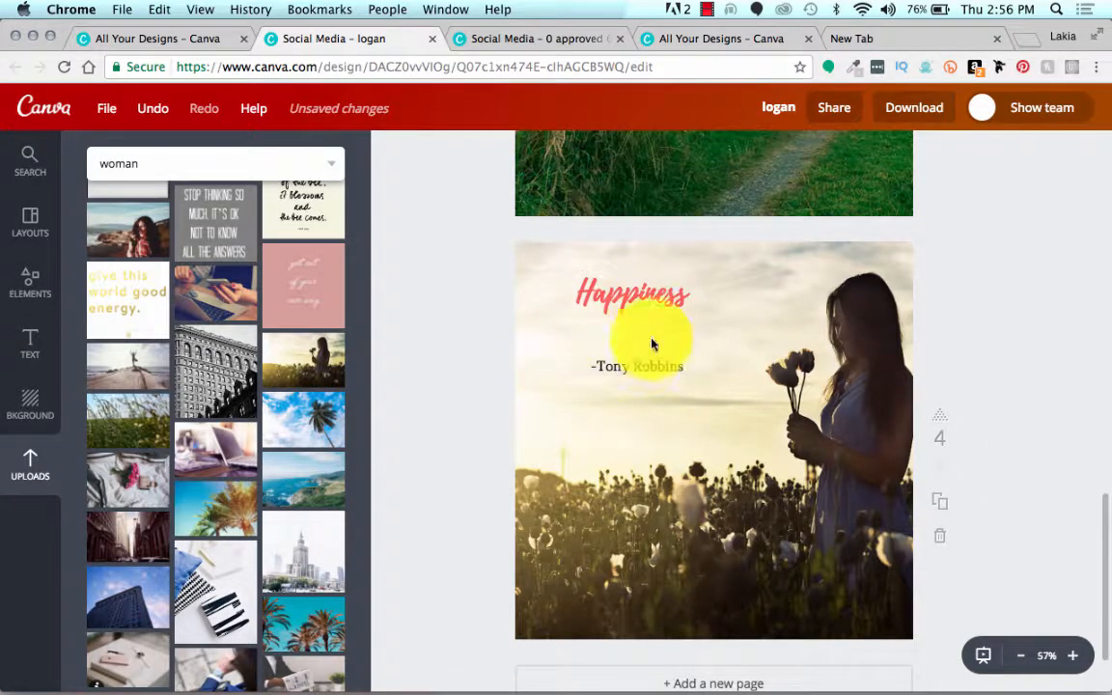
{"action": "left_click_drag", "start_coordinate": [640, 365], "coordinate": [621, 389]}
{"action": "left_click", "coordinate": [30, 348]}
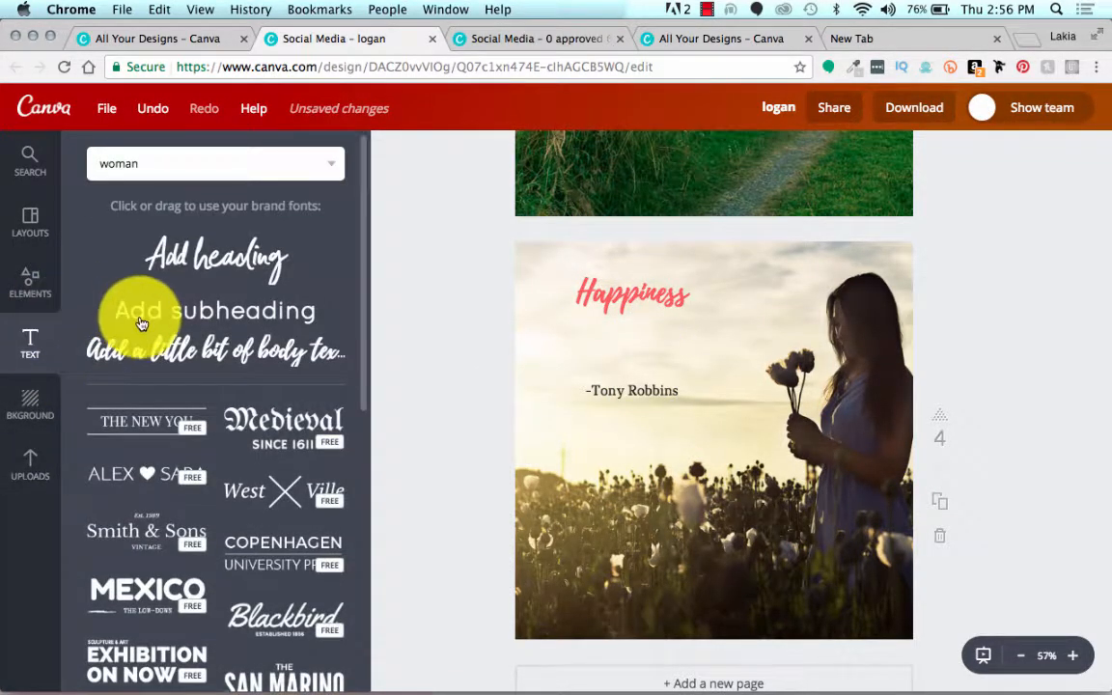
{"action": "left_click_drag", "start_coordinate": [141, 312], "coordinate": [594, 328]}
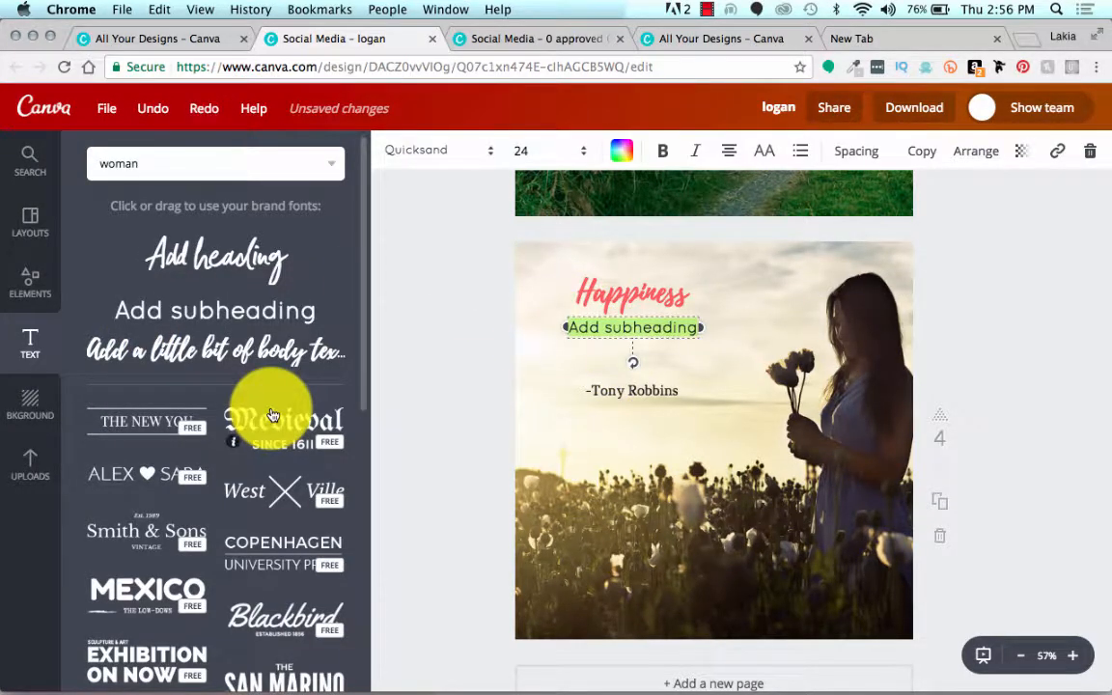
Step: Look through the ready-made text combinations offered for the design
{"action": "scroll", "coordinate": [265, 411], "scroll_direction": "down", "scroll_amount": 5}
{"action": "scroll", "coordinate": [270, 411], "scroll_direction": "down", "scroll_amount": 4}
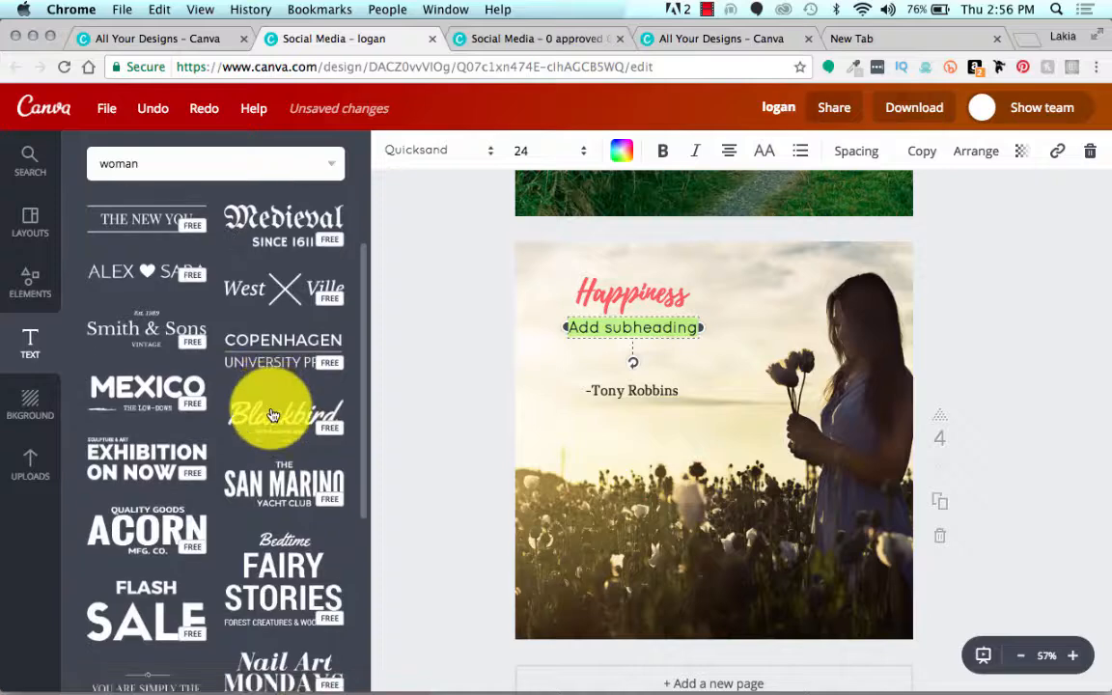
{"action": "scroll", "coordinate": [193, 521], "scroll_direction": "down", "scroll_amount": 4}
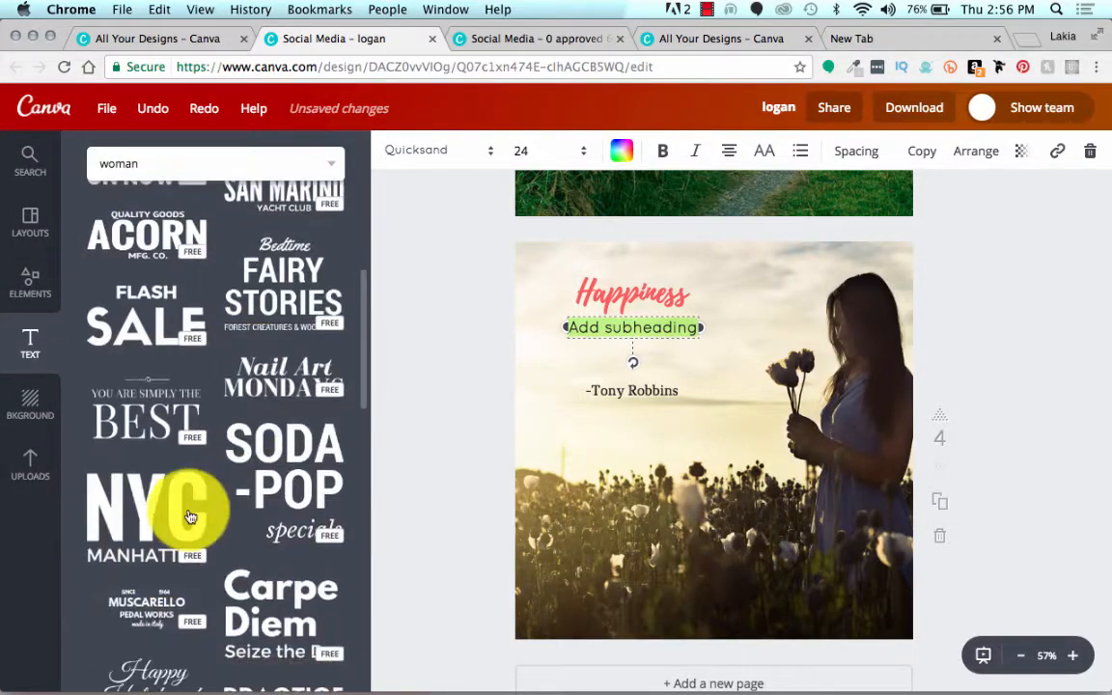
{"action": "scroll", "coordinate": [206, 555], "scroll_direction": "down", "scroll_amount": 4}
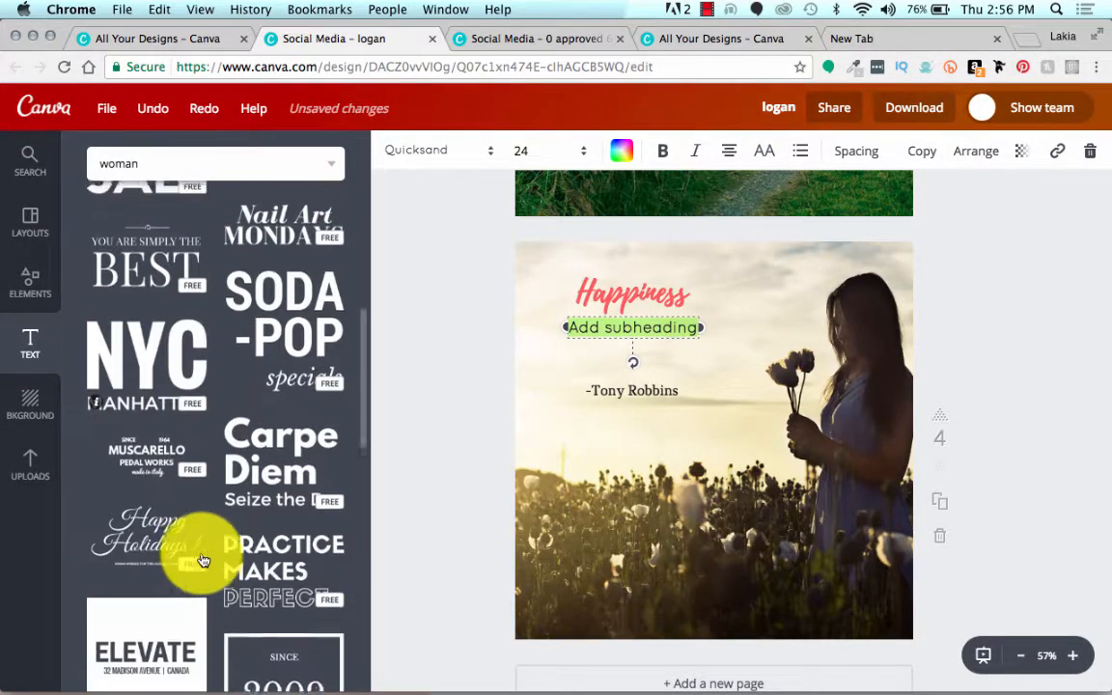
{"action": "scroll", "coordinate": [203, 511], "scroll_direction": "down", "scroll_amount": 3}
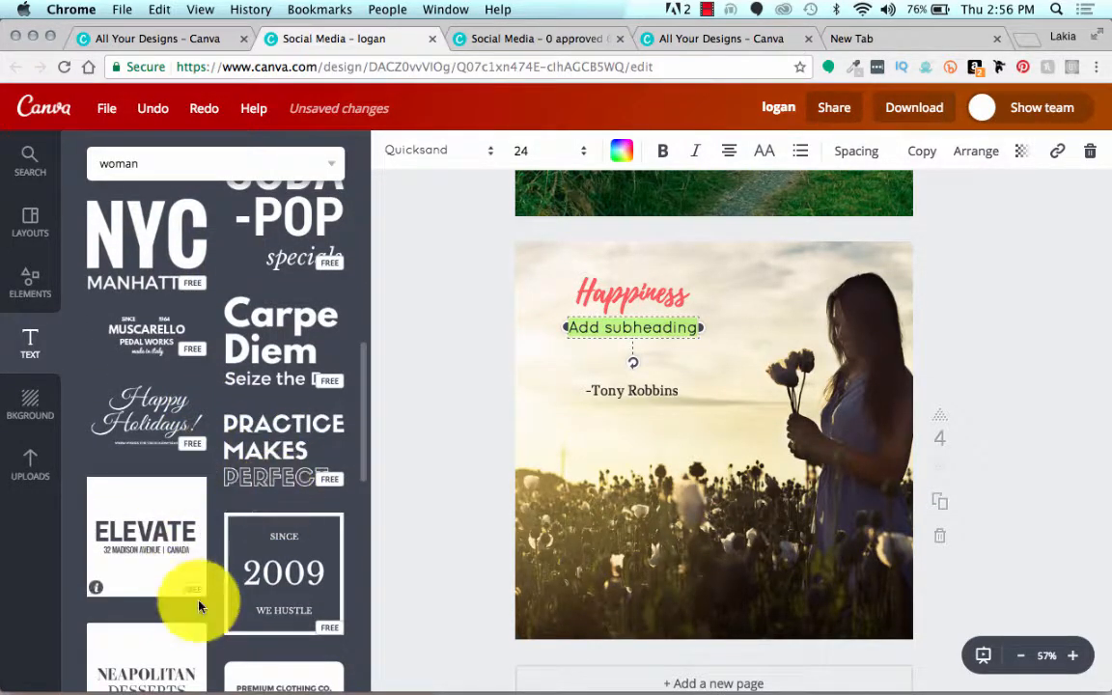
{"action": "scroll", "coordinate": [218, 348], "scroll_direction": "up", "scroll_amount": 5}
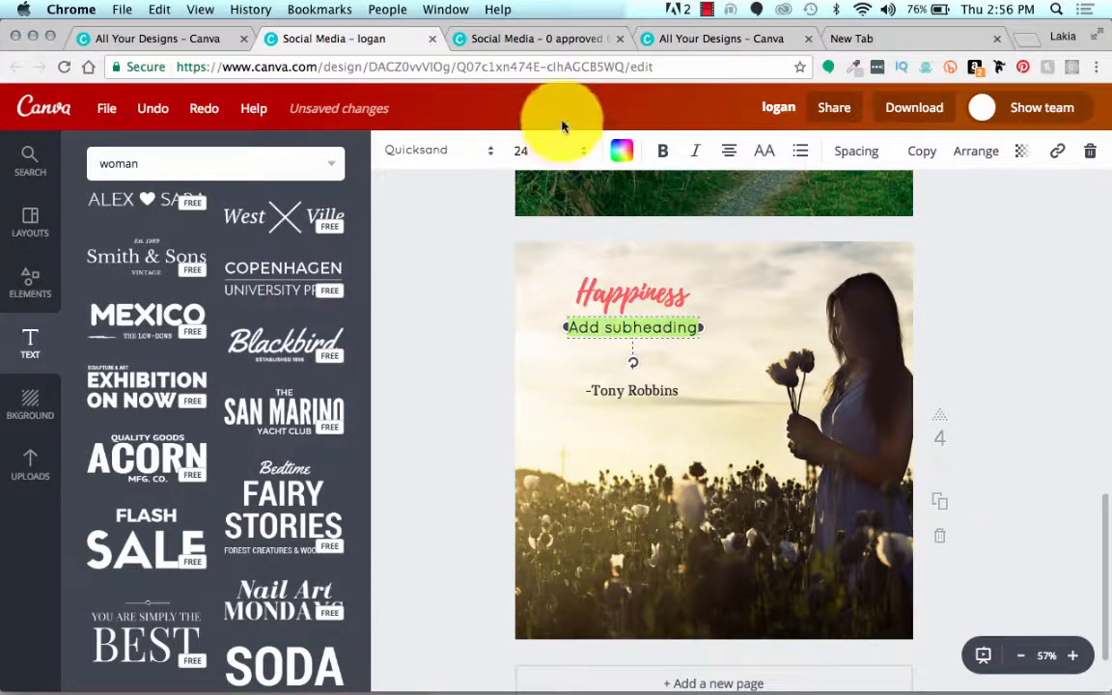
Step: Copy the quote text beneath "Happiness" on page 13 of the Leverage Up 2 design and paste it over logan's new subheading
{"action": "left_click", "coordinate": [571, 39]}
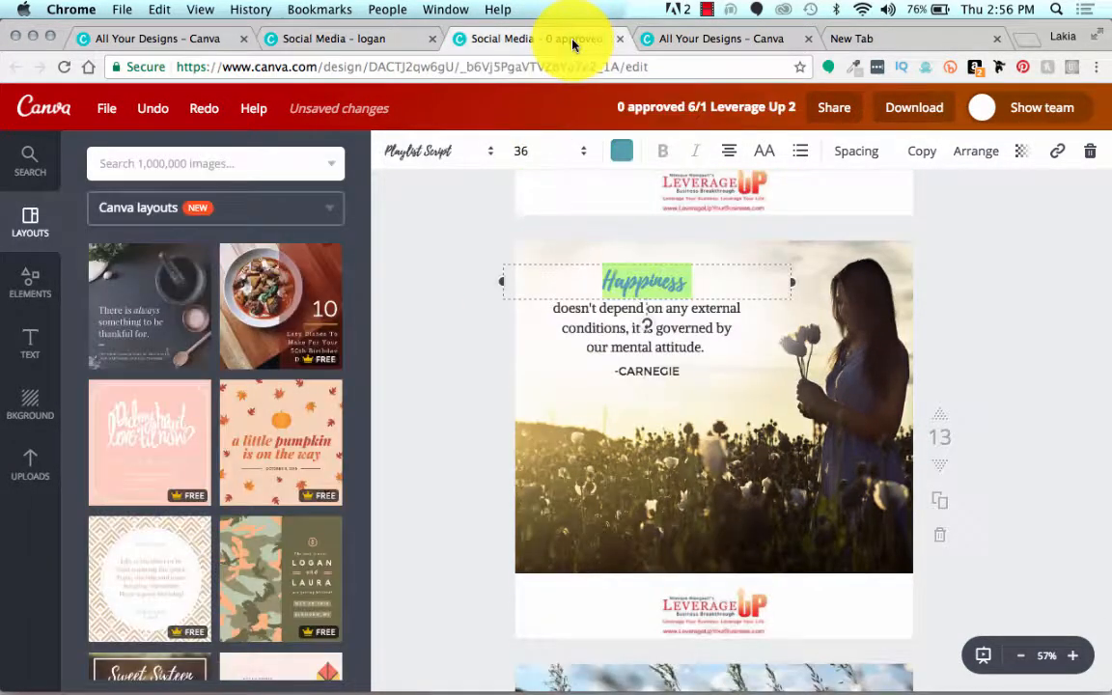
{"action": "left_click", "coordinate": [591, 330]}
{"action": "key", "text": "super+c"}
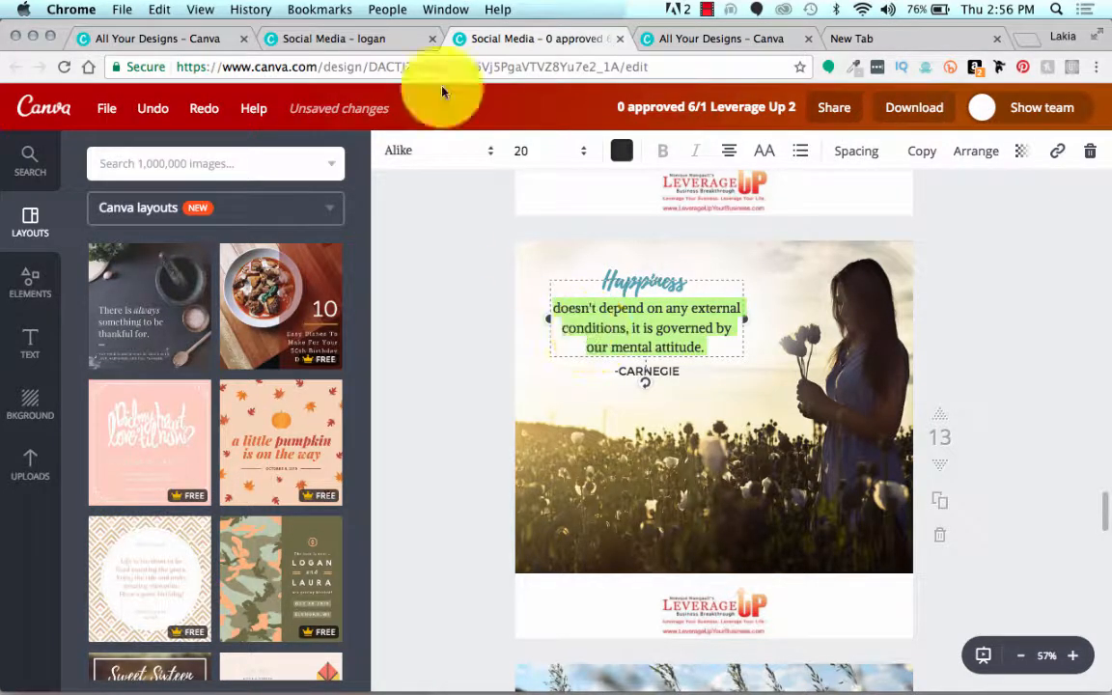
{"action": "left_click", "coordinate": [346, 40]}
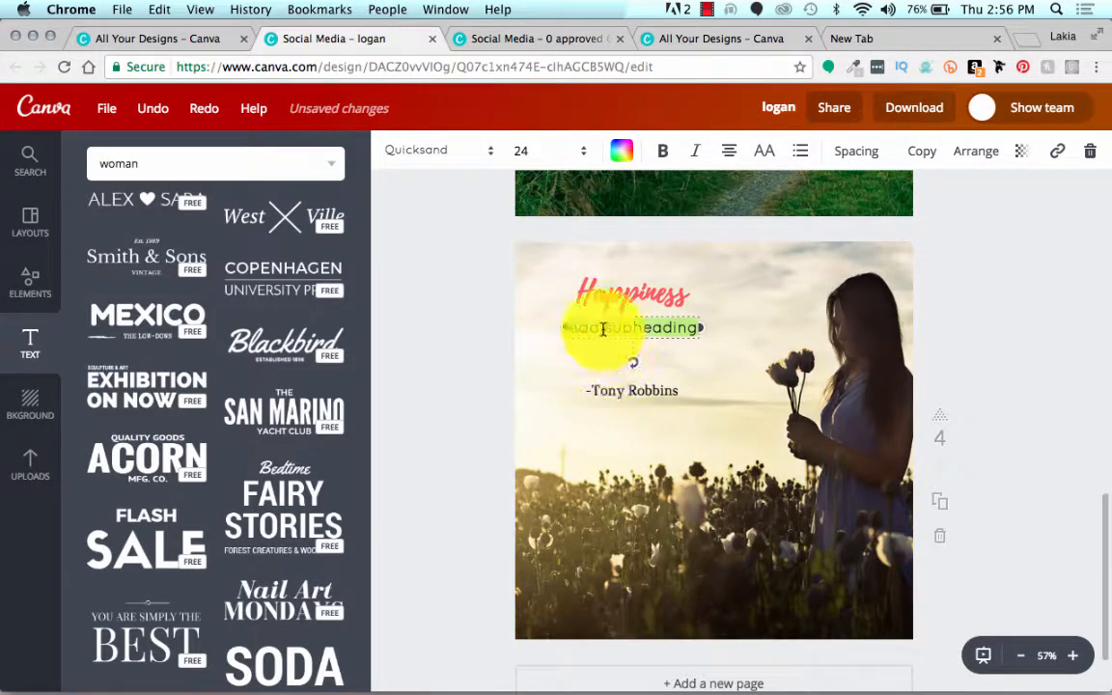
{"action": "key", "text": "super+v"}
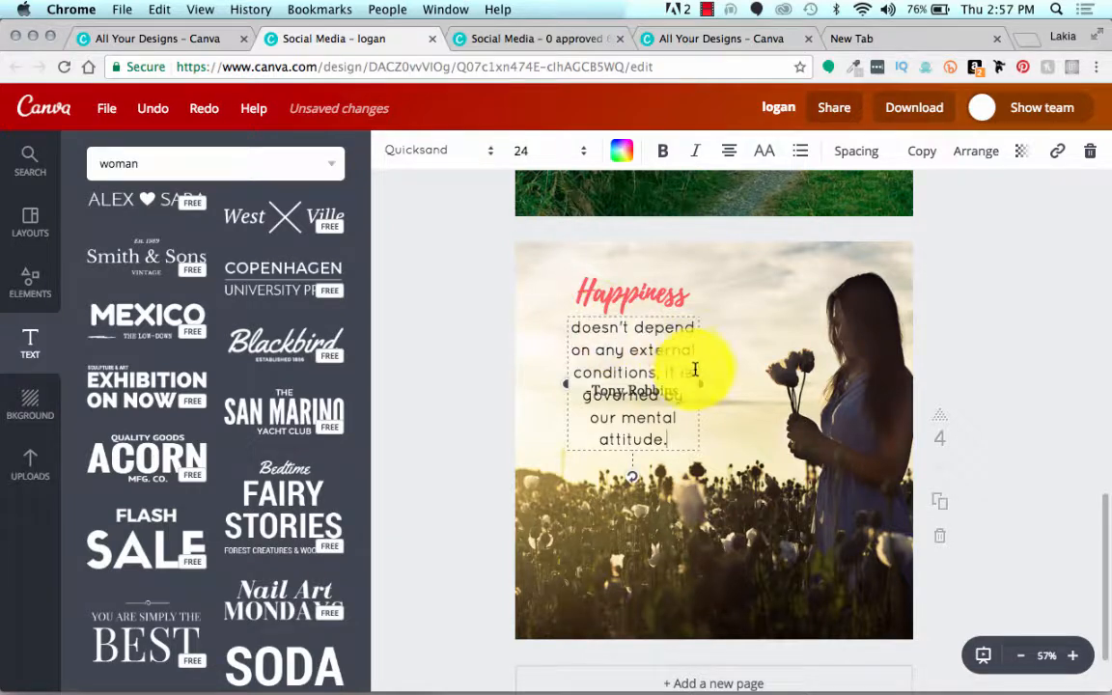
Step: Widen the pasted quote's text box, center it directly beneath "Happiness", and move the Tony Robbins attribution down below the quote
{"action": "left_click_drag", "start_coordinate": [709, 384], "coordinate": [748, 392]}
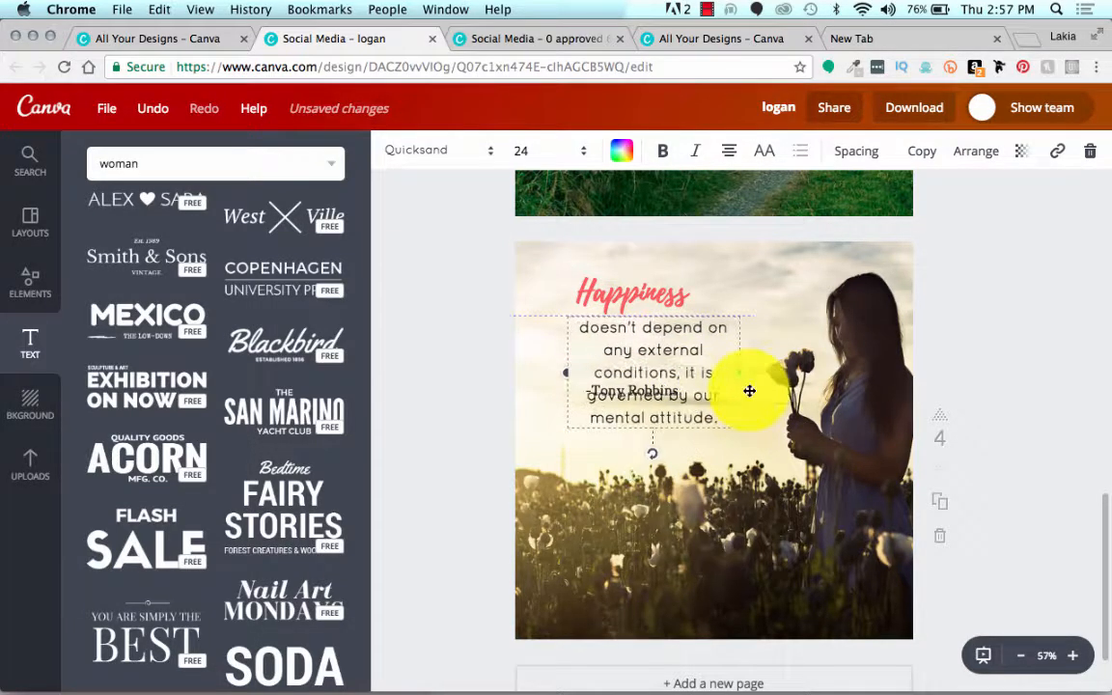
{"action": "left_click_drag", "start_coordinate": [700, 315], "coordinate": [817, 253]}
{"action": "left_click_drag", "start_coordinate": [641, 439], "coordinate": [641, 482]}
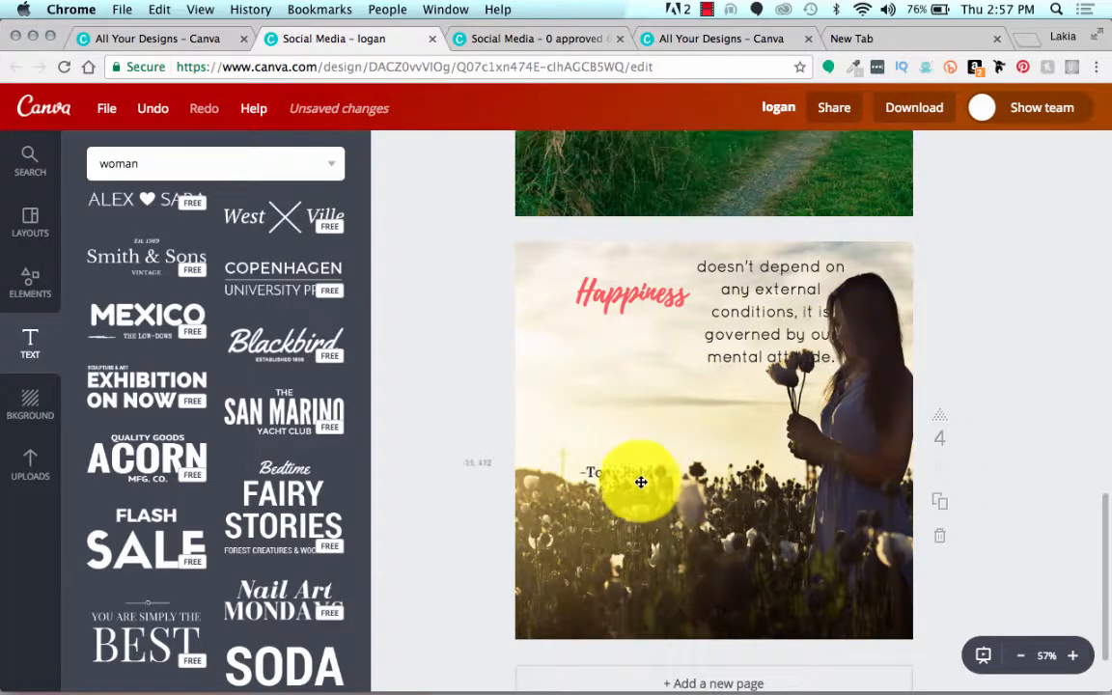
{"action": "left_click", "coordinate": [715, 371]}
{"action": "left_click_drag", "start_coordinate": [718, 351], "coordinate": [583, 407]}
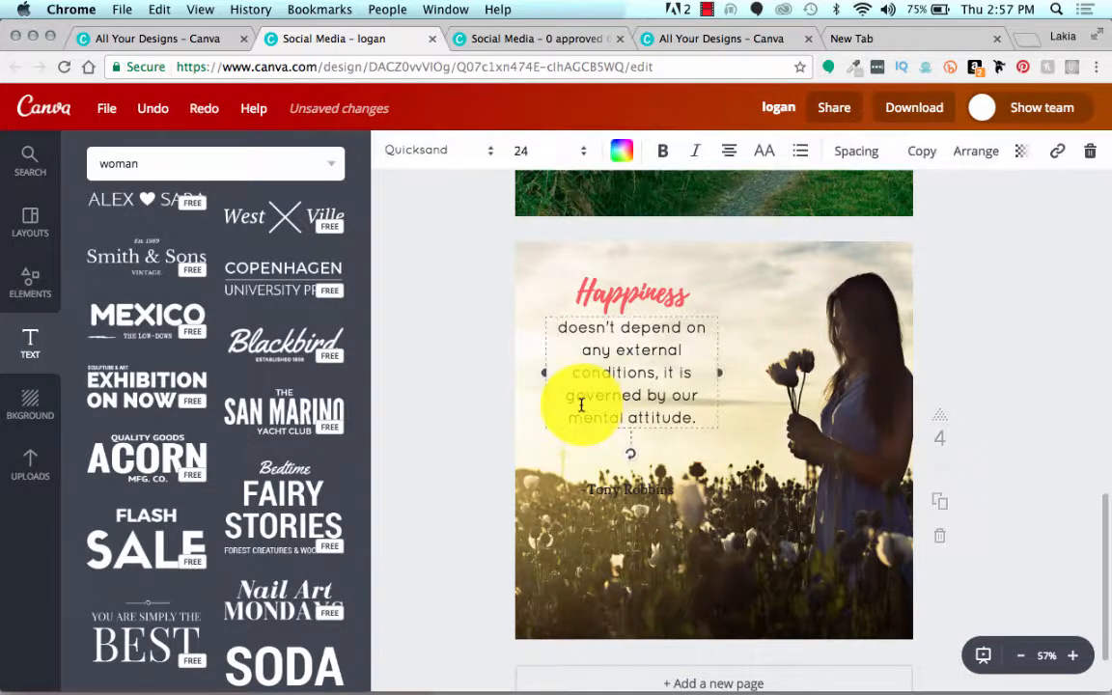
Step: Check the quote's font in the Leverage Up 2 design and change the quote on logan's page four to Alike
{"action": "left_click", "coordinate": [493, 38]}
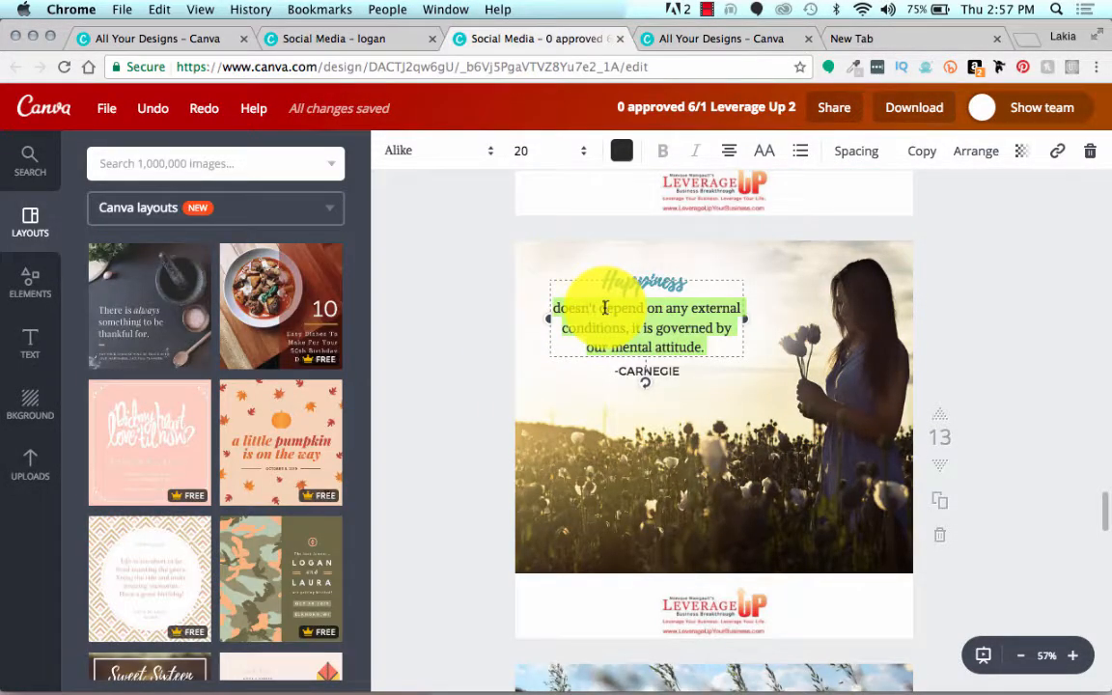
{"action": "left_click", "coordinate": [373, 37]}
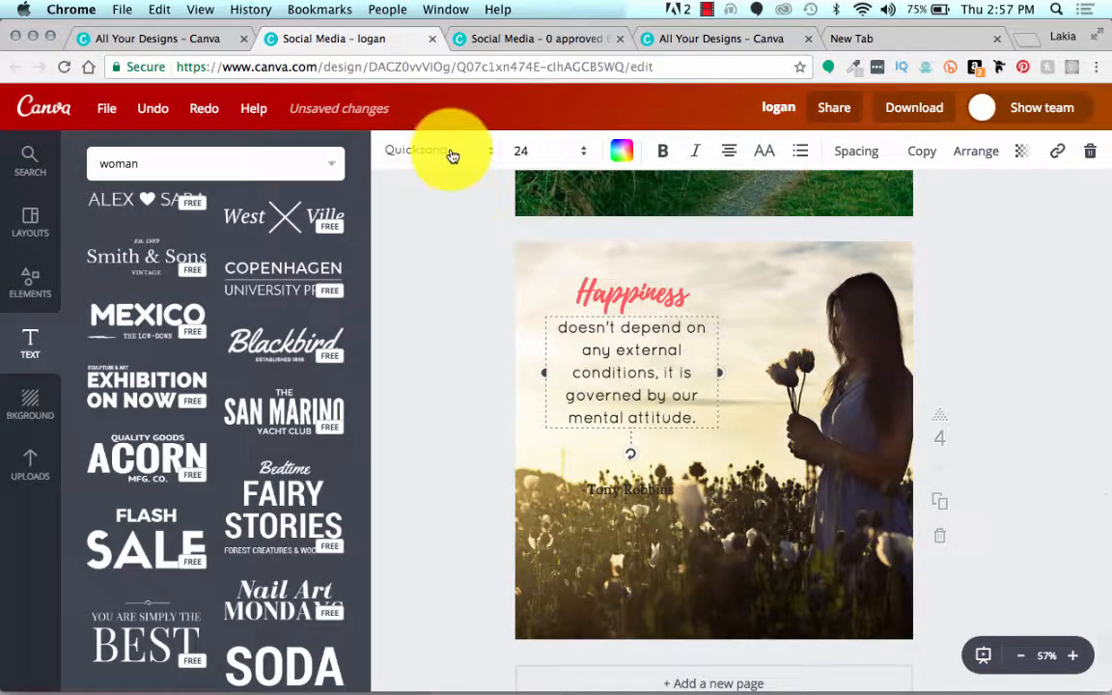
{"action": "left_click_drag", "start_coordinate": [558, 325], "coordinate": [706, 393]}
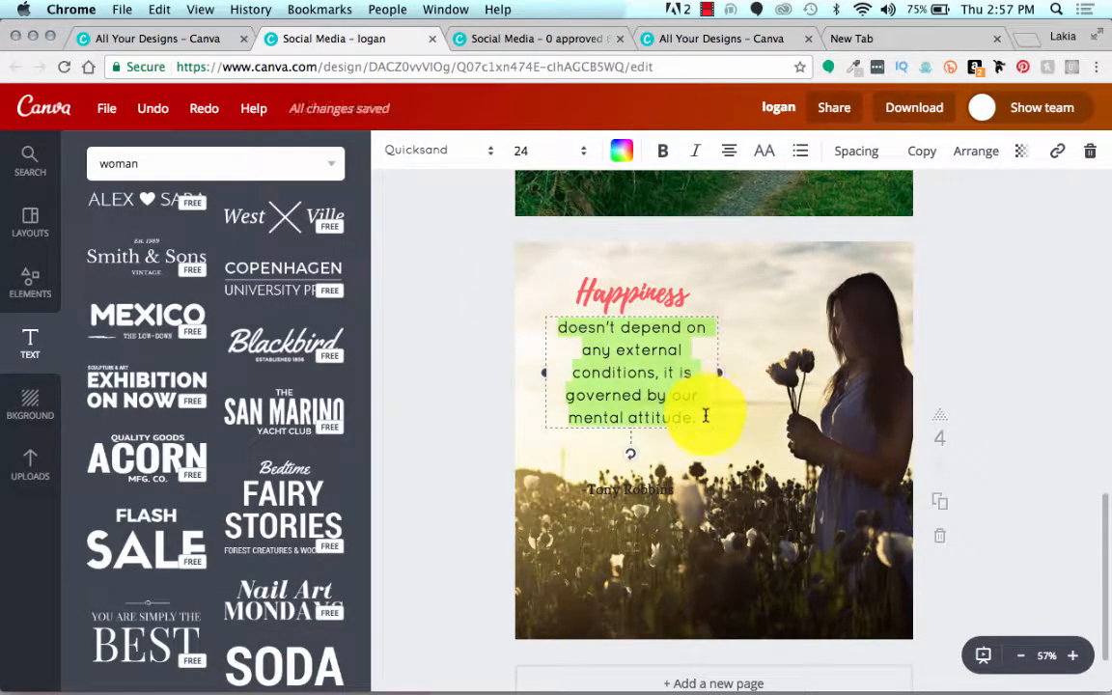
{"action": "left_click", "coordinate": [592, 367]}
{"action": "left_click", "coordinate": [419, 152]}
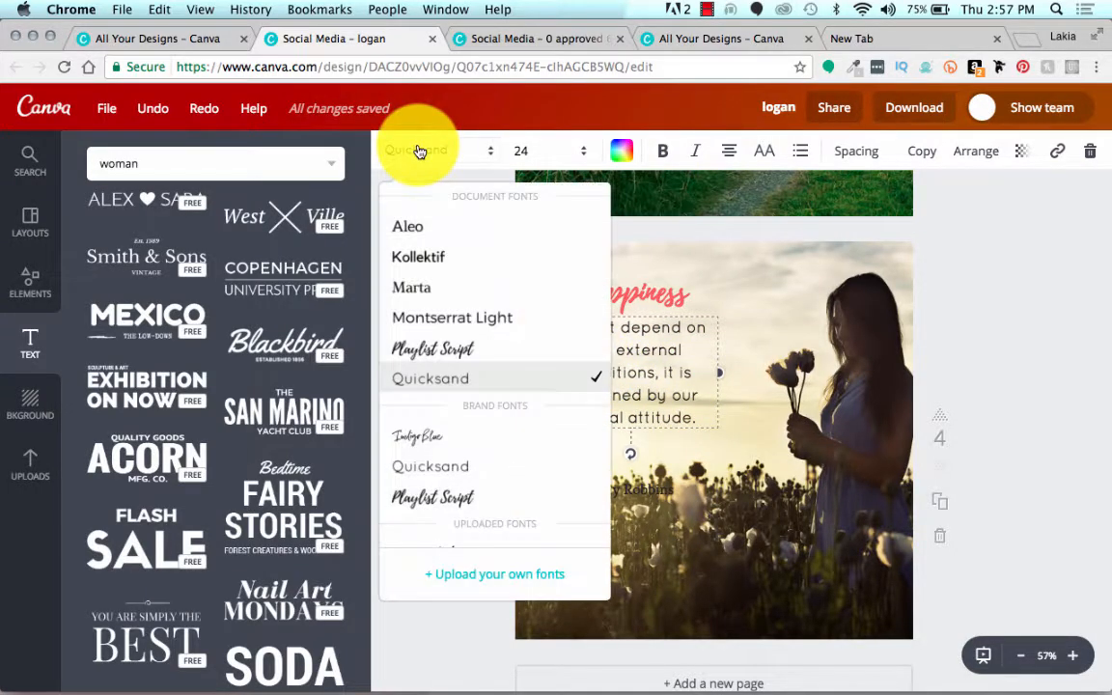
{"action": "scroll", "coordinate": [434, 251], "scroll_direction": "down", "scroll_amount": 3}
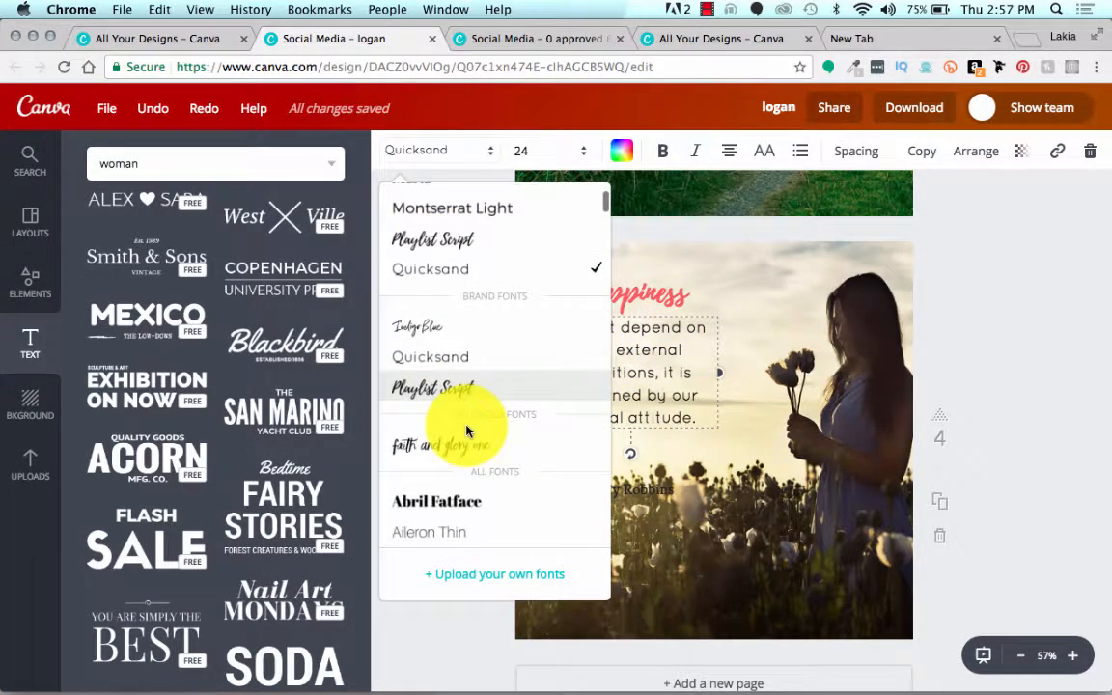
{"action": "scroll", "coordinate": [467, 432], "scroll_direction": "down", "scroll_amount": 7}
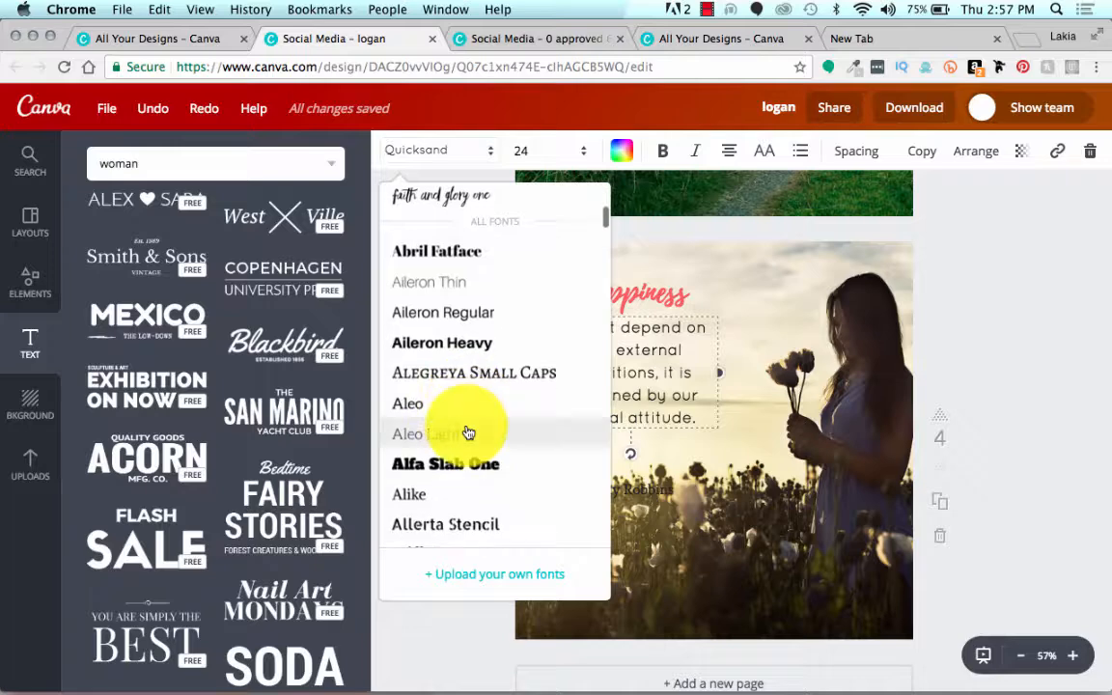
{"action": "scroll", "coordinate": [467, 432], "scroll_direction": "down", "scroll_amount": 2}
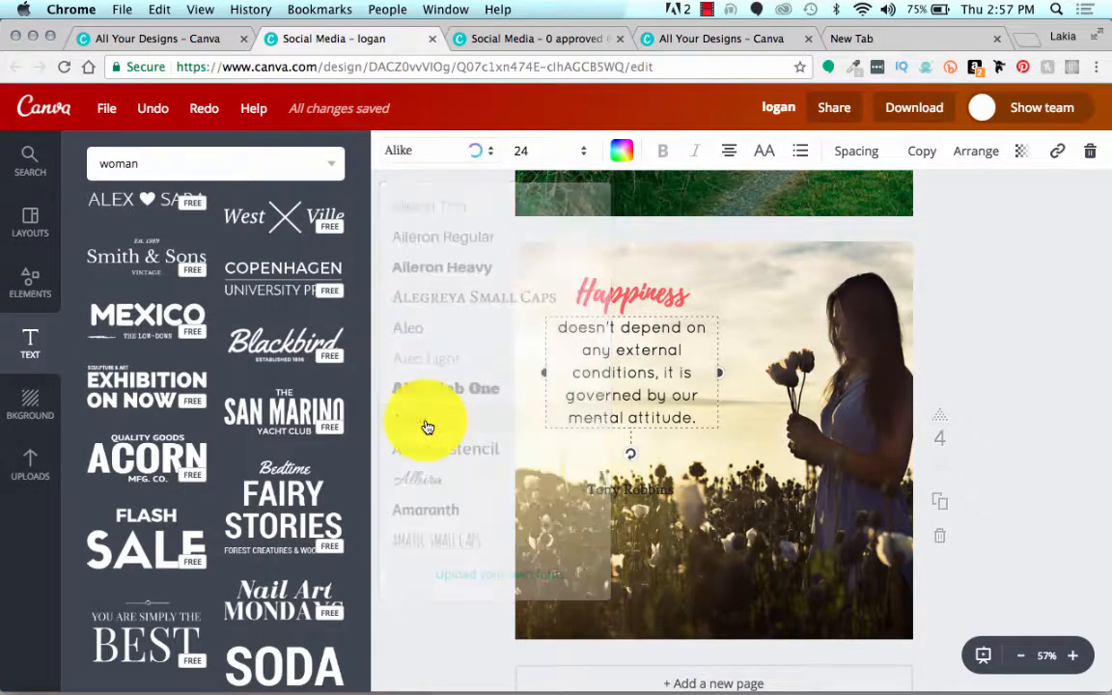
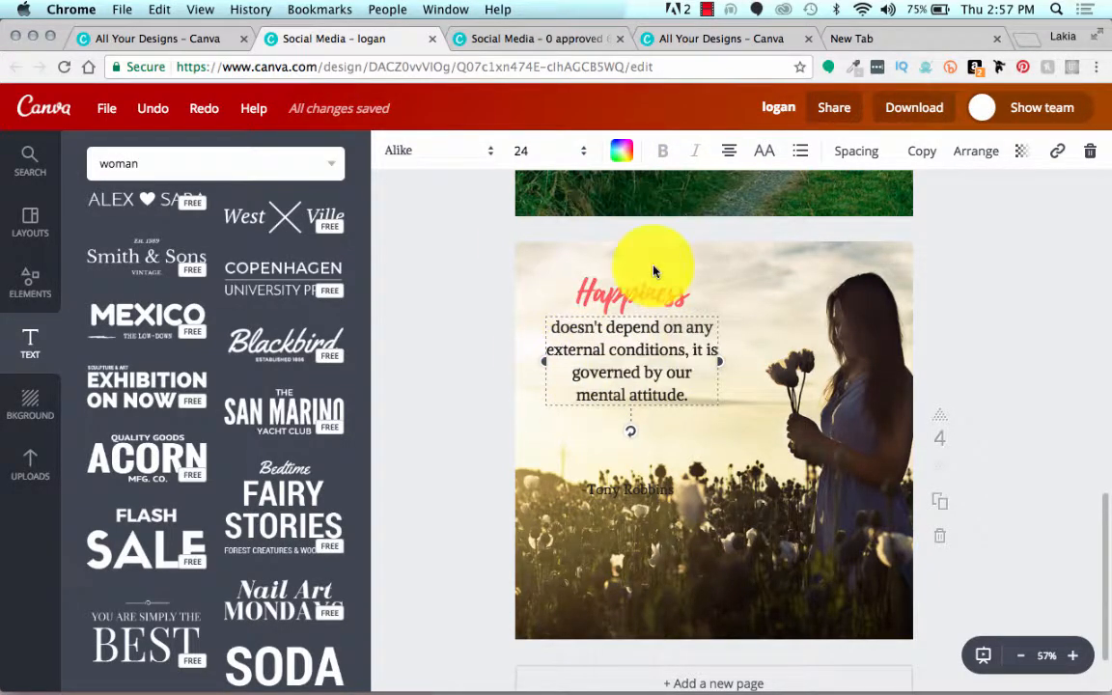
Step: Try left and right alignment on the quote beneath "Happiness" and return it to centered
{"action": "left_click", "coordinate": [732, 152]}
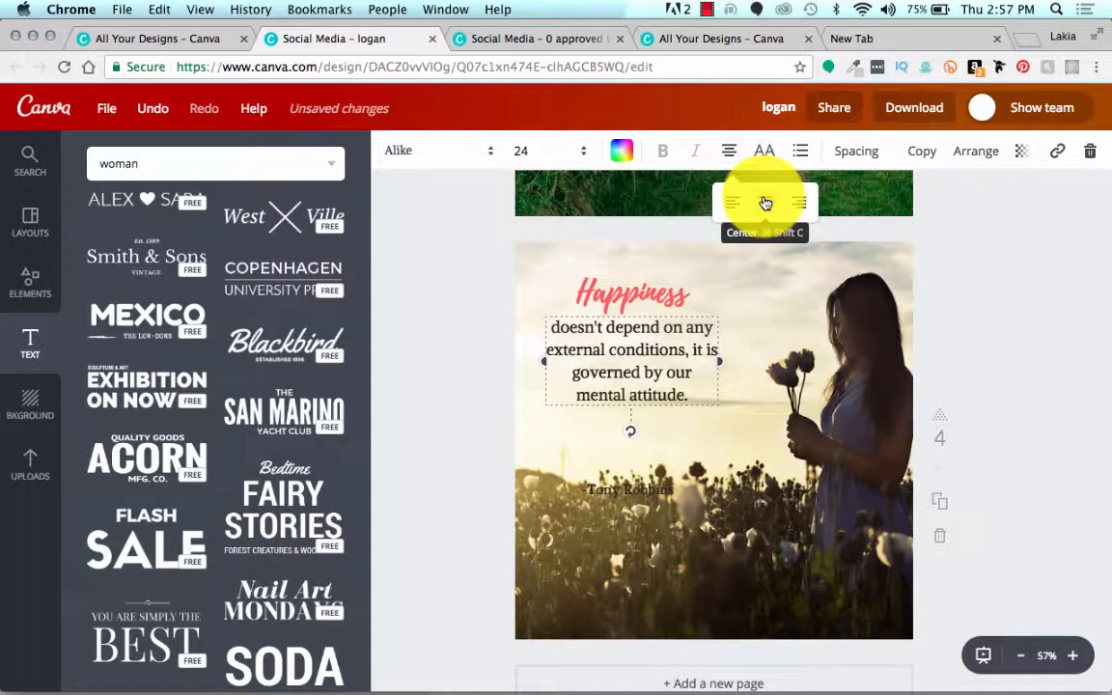
{"action": "left_click", "coordinate": [735, 205]}
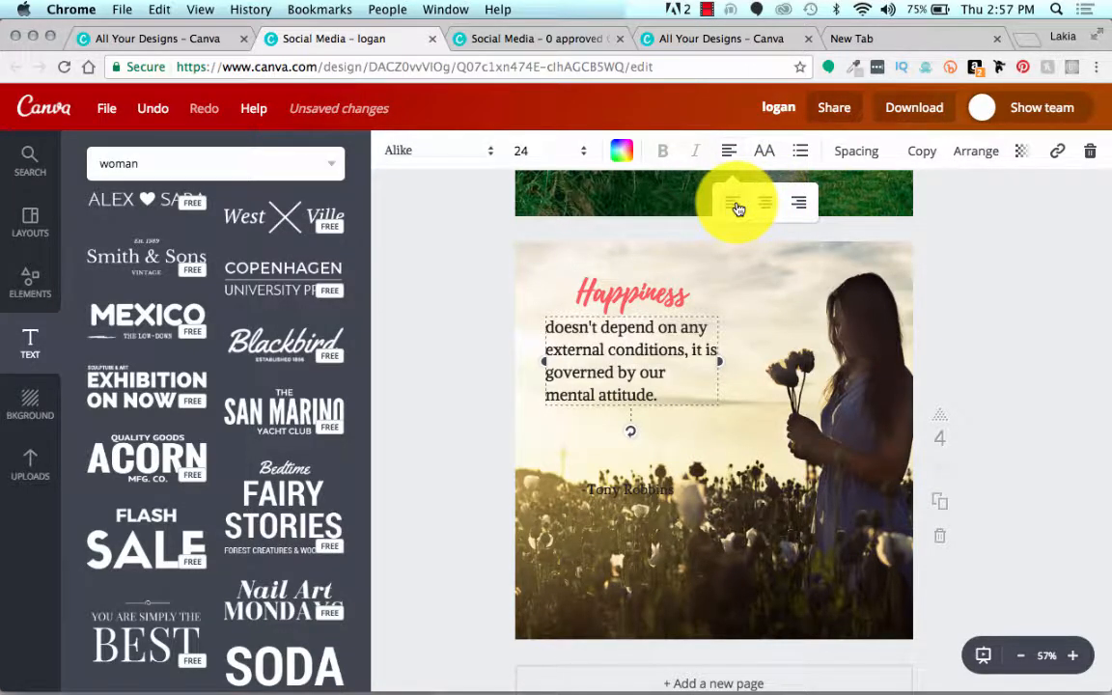
{"action": "left_click", "coordinate": [763, 208]}
{"action": "left_click", "coordinate": [800, 204]}
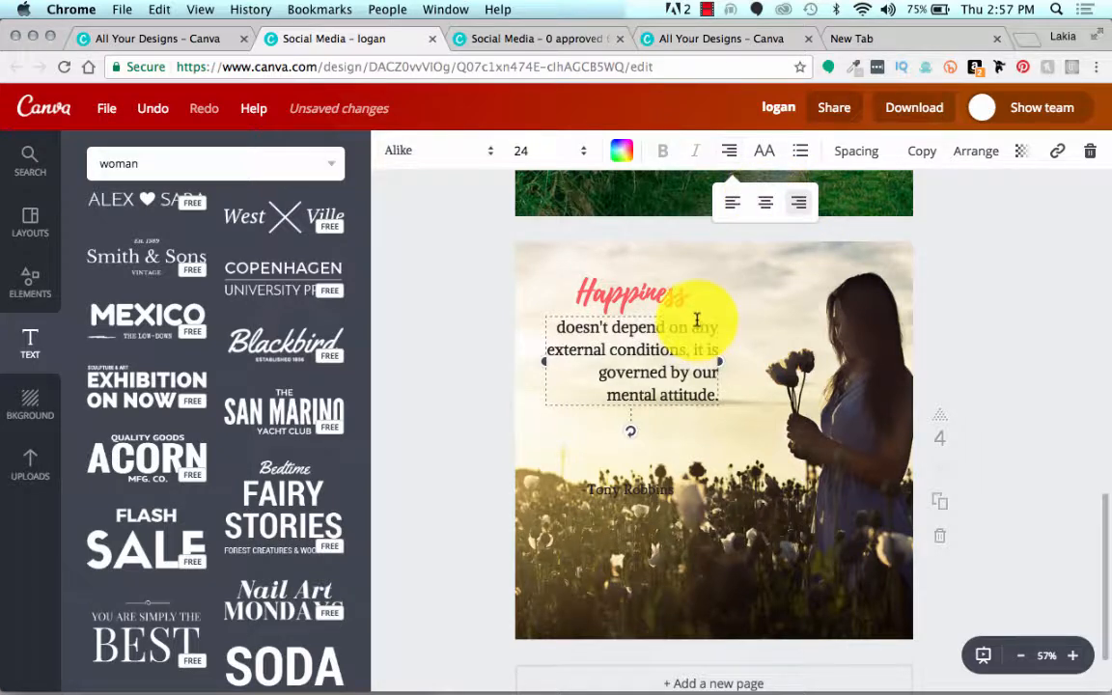
{"action": "mouse_move", "coordinate": [697, 314]}
{"action": "left_mouse_down"}
{"action": "mouse_move", "coordinate": [676, 316]}
{"action": "mouse_move", "coordinate": [692, 313]}
{"action": "left_mouse_up"}
{"action": "left_click", "coordinate": [729, 152]}
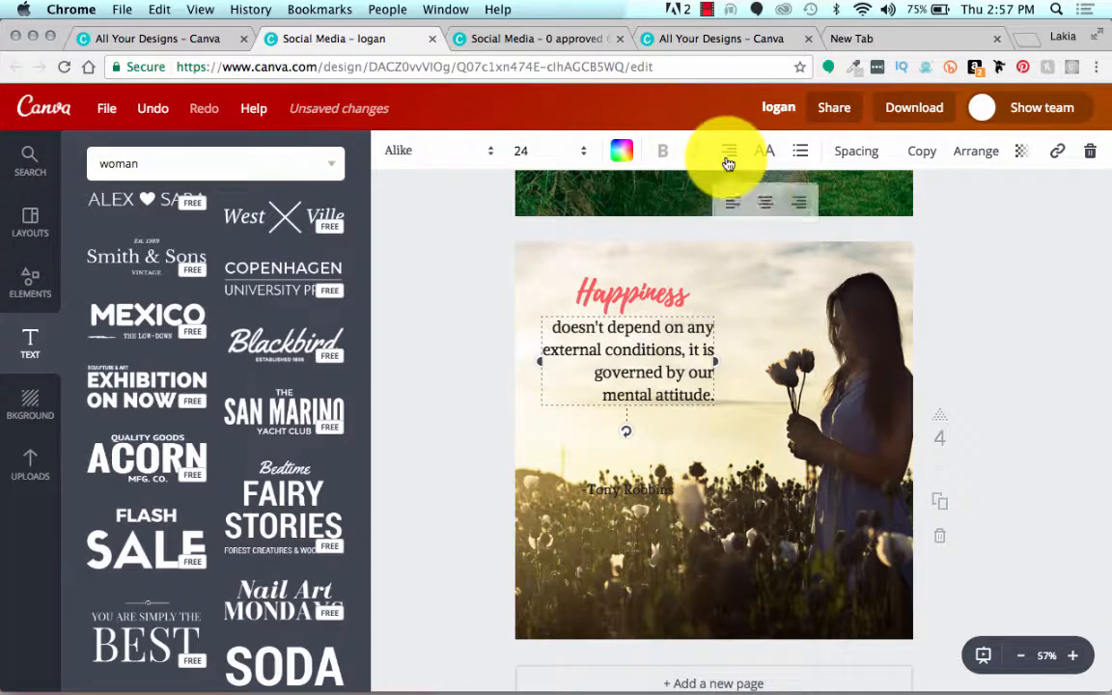
{"action": "left_click", "coordinate": [764, 204]}
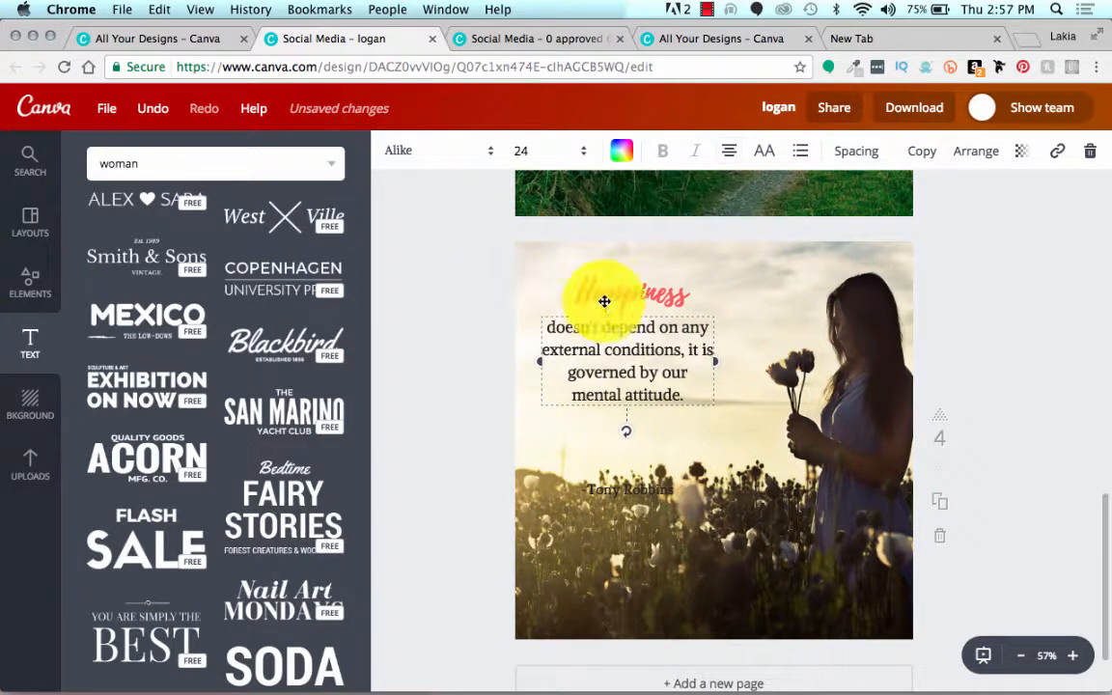
Step: Set the letter spacing of the "Happiness" heading to 80
{"action": "left_click_drag", "start_coordinate": [605, 302], "coordinate": [603, 302]}
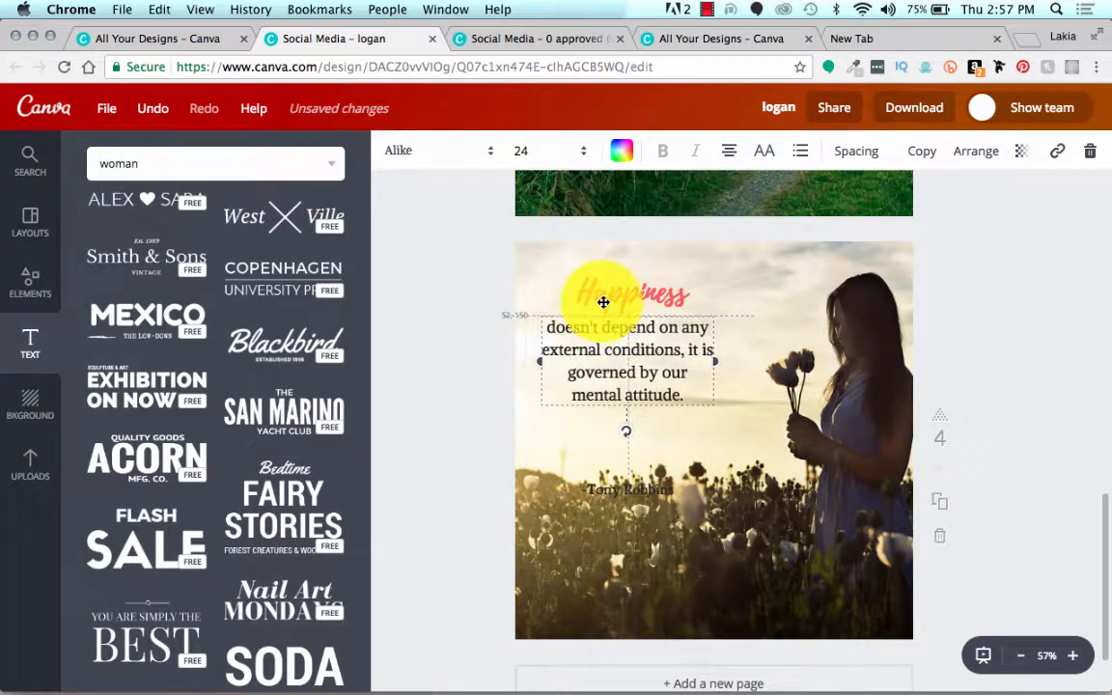
{"action": "left_click", "coordinate": [840, 155]}
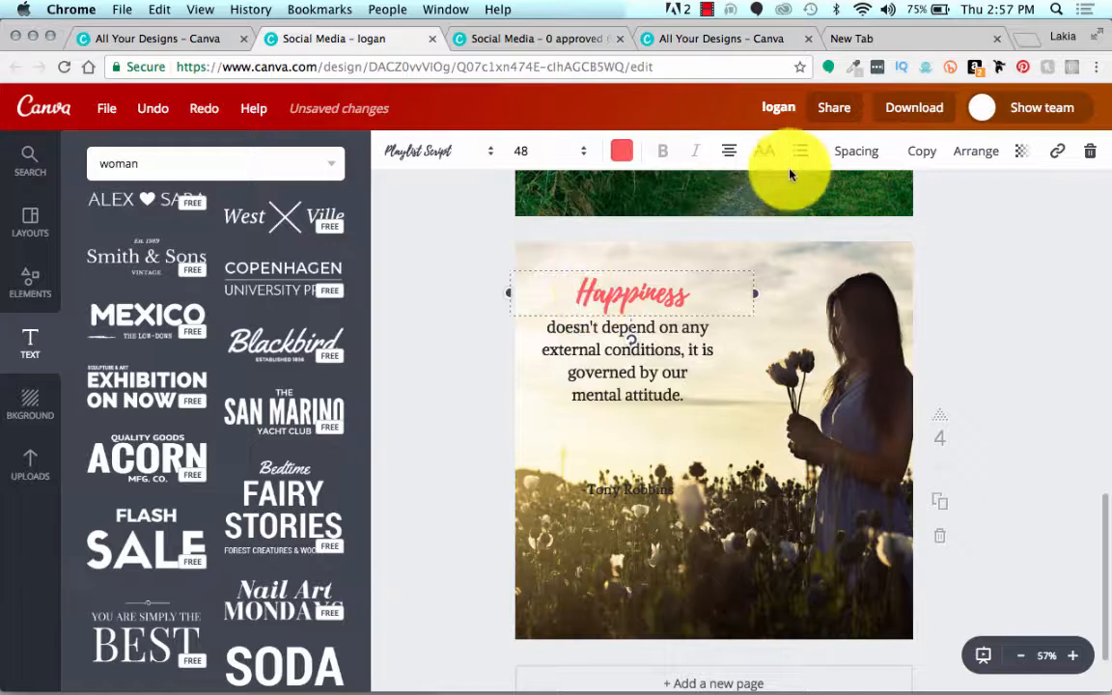
{"action": "left_click", "coordinate": [842, 152]}
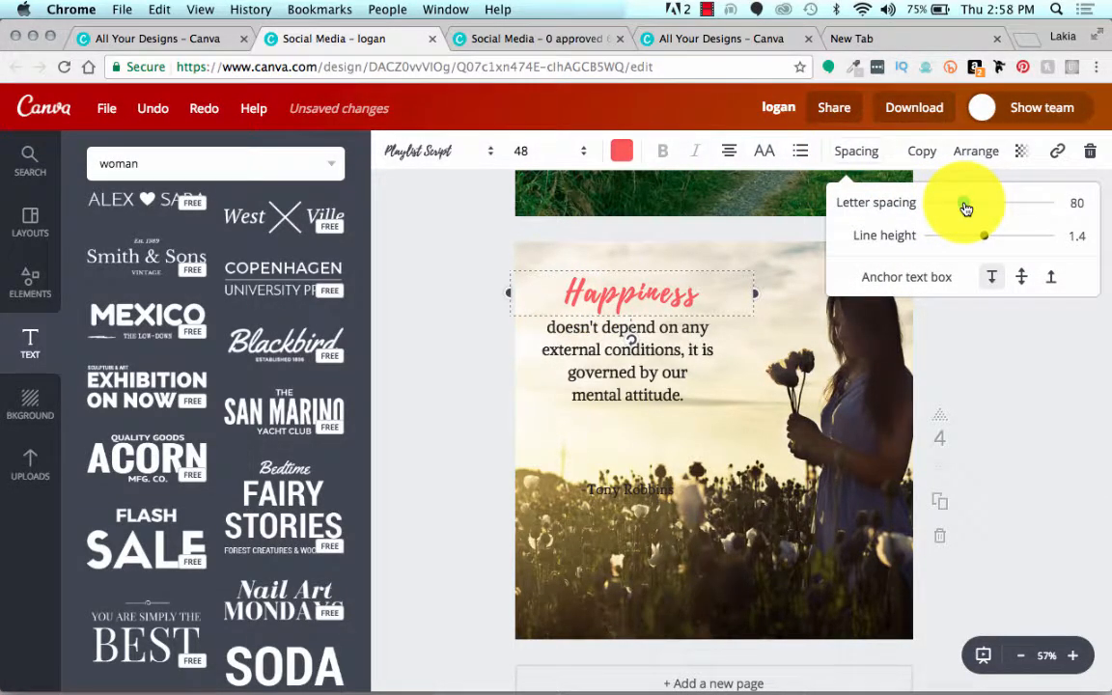
{"action": "left_click", "coordinate": [474, 332]}
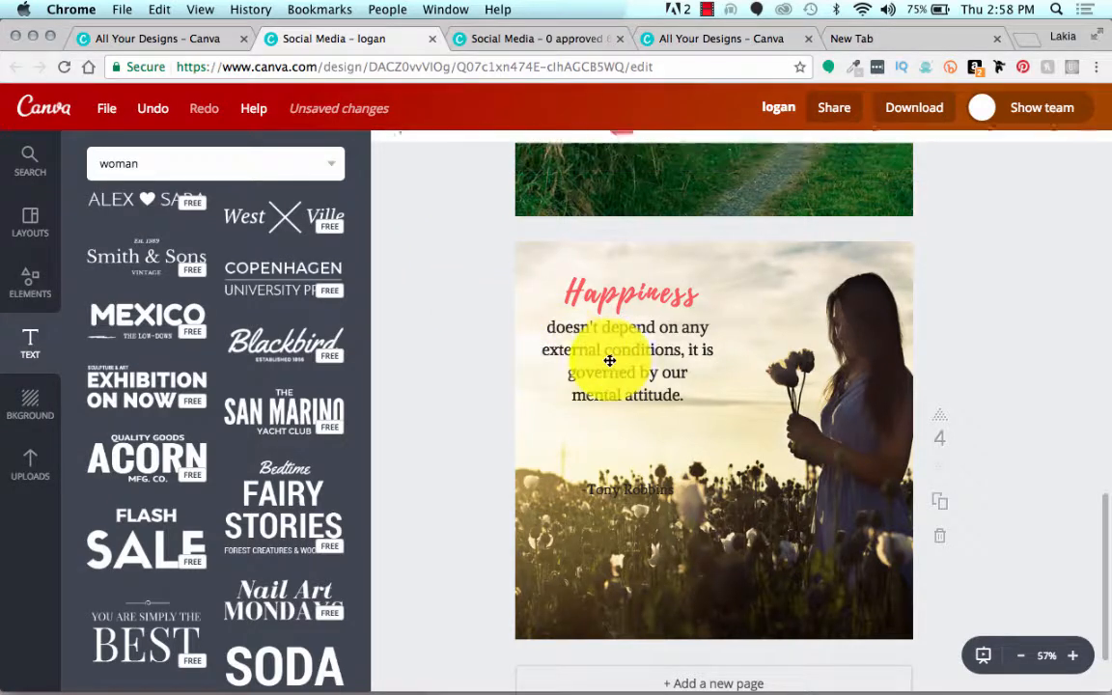
Step: Tighten the line height of the quote beneath "Happiness" to 1.36
{"action": "left_click", "coordinate": [611, 361]}
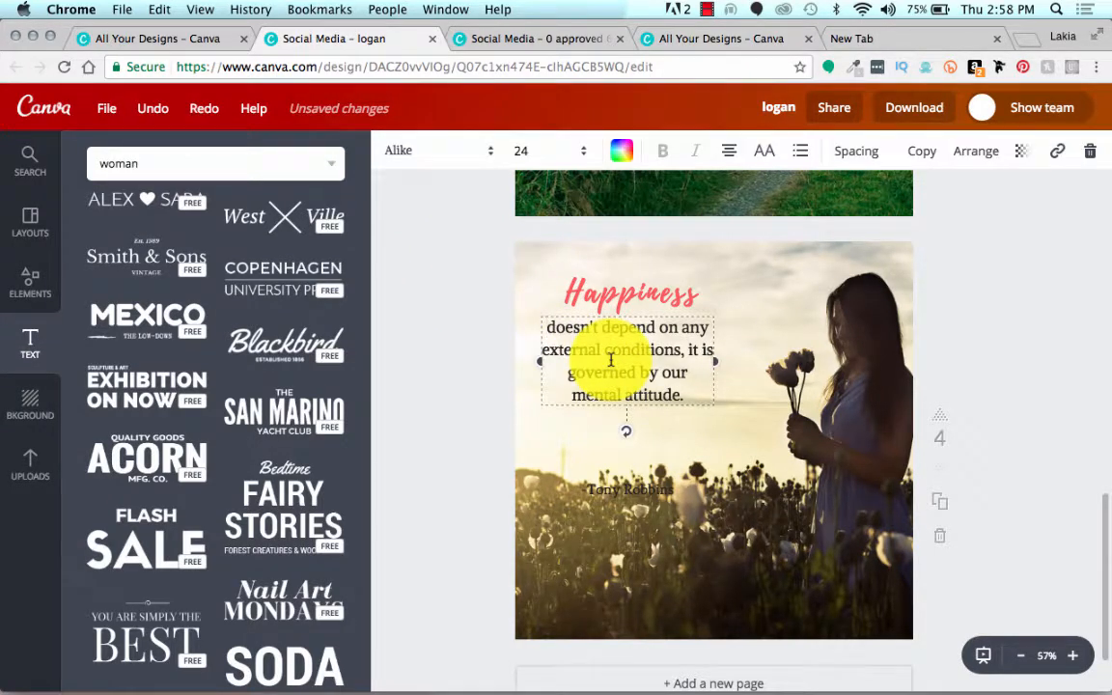
{"action": "left_click", "coordinate": [866, 160]}
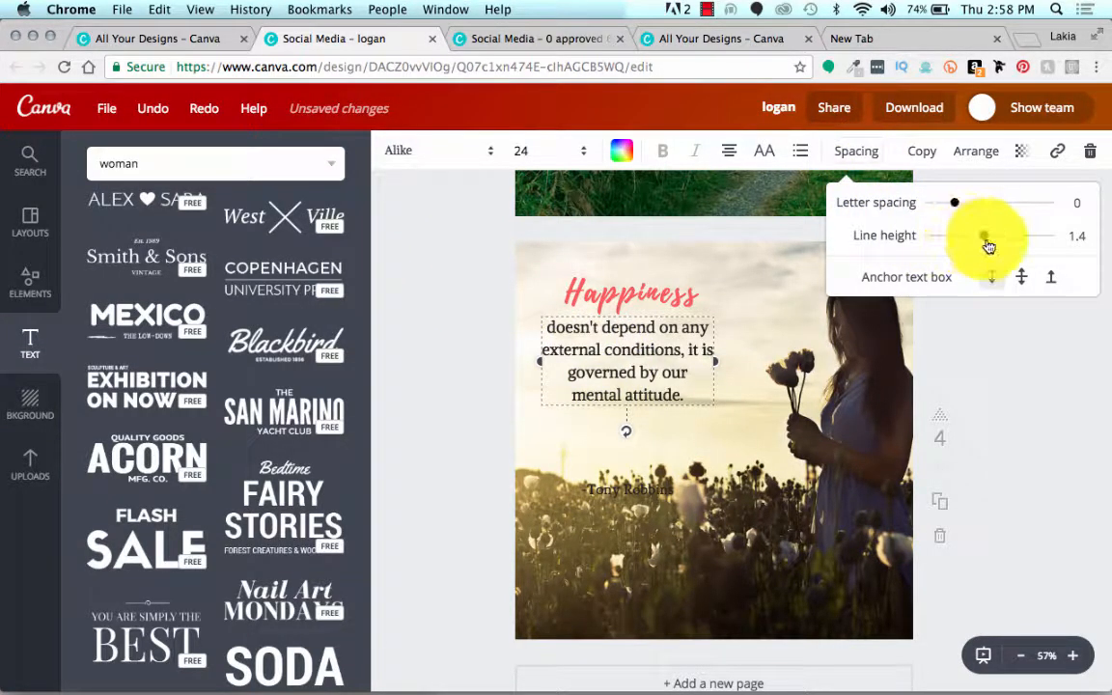
{"action": "mouse_move", "coordinate": [989, 248]}
{"action": "left_mouse_down"}
{"action": "mouse_move", "coordinate": [1093, 253]}
{"action": "mouse_move", "coordinate": [1026, 248]}
{"action": "mouse_move", "coordinate": [981, 264]}
{"action": "left_mouse_up"}
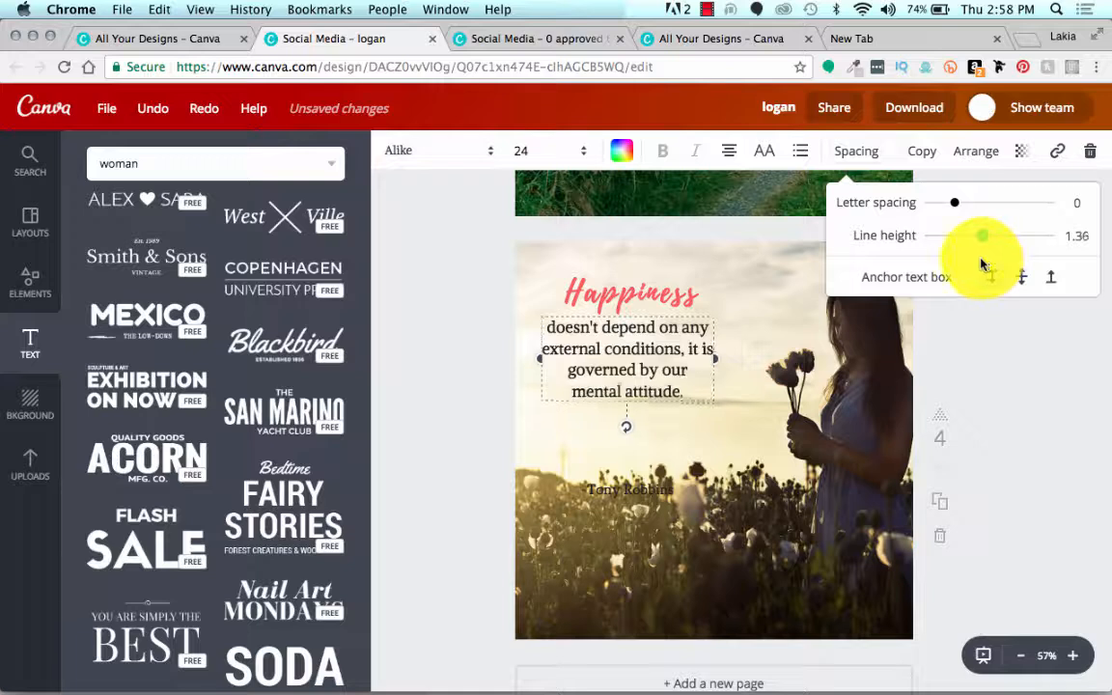
{"action": "left_click", "coordinate": [450, 367]}
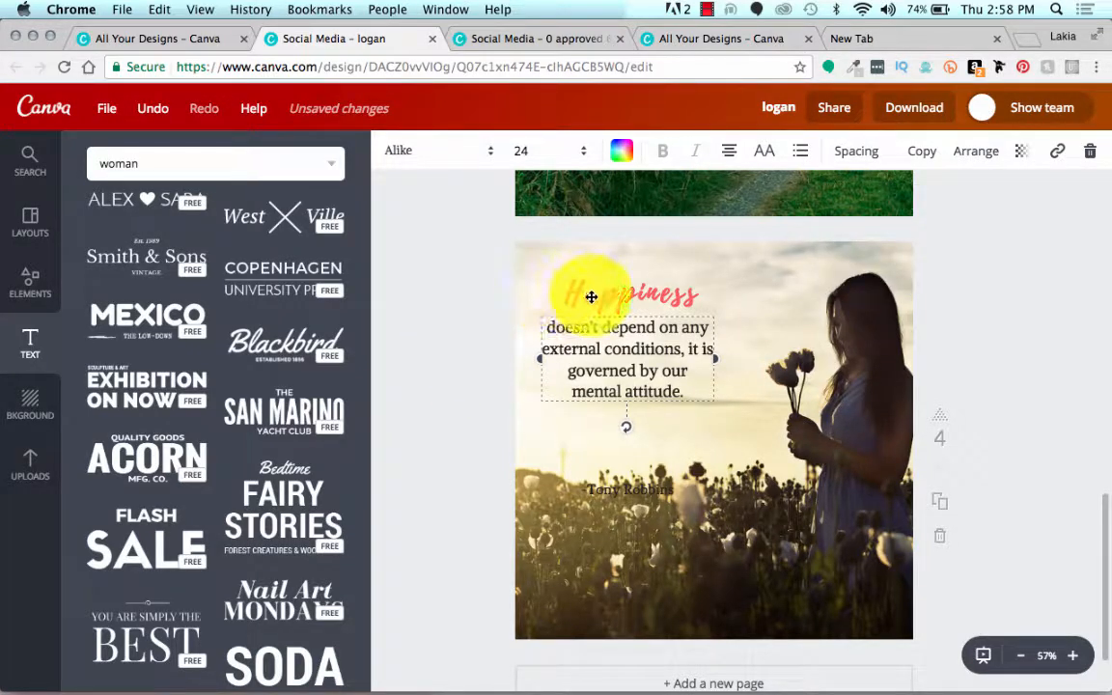
{"action": "mouse_move", "coordinate": [591, 296]}
{"action": "left_mouse_down"}
{"action": "mouse_move", "coordinate": [581, 303]}
{"action": "mouse_move", "coordinate": [588, 298]}
{"action": "left_mouse_up"}
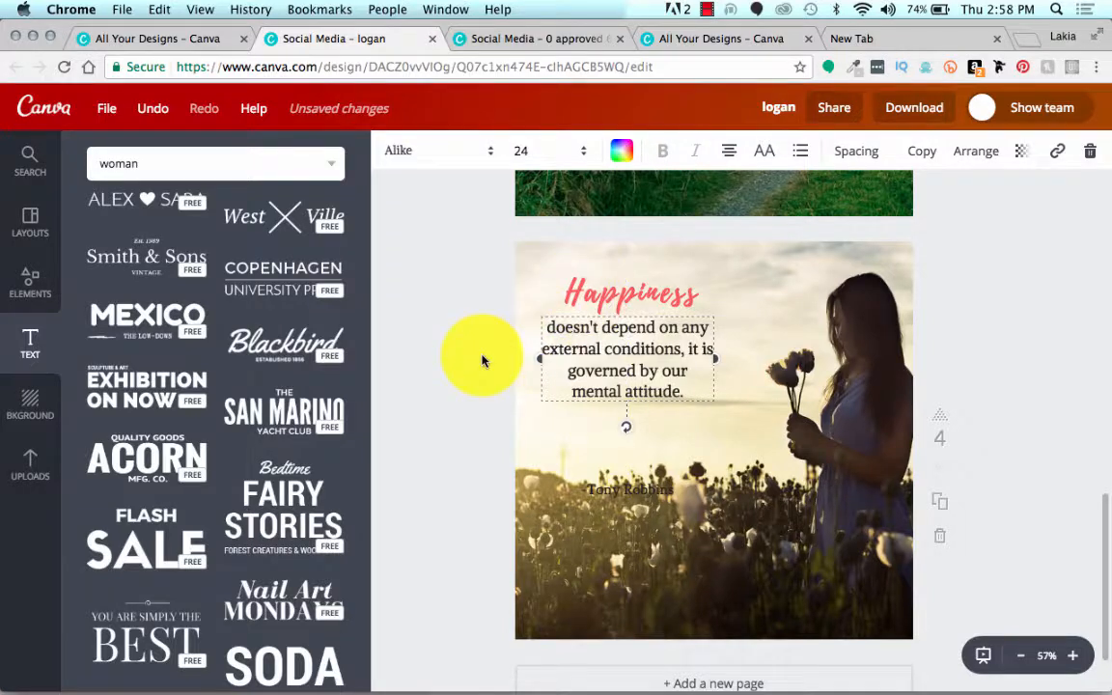
Step: Move the Tony Robbins attribution up directly beneath the quote and replace its text with "-Carnegie"
{"action": "left_click_drag", "start_coordinate": [605, 484], "coordinate": [602, 416]}
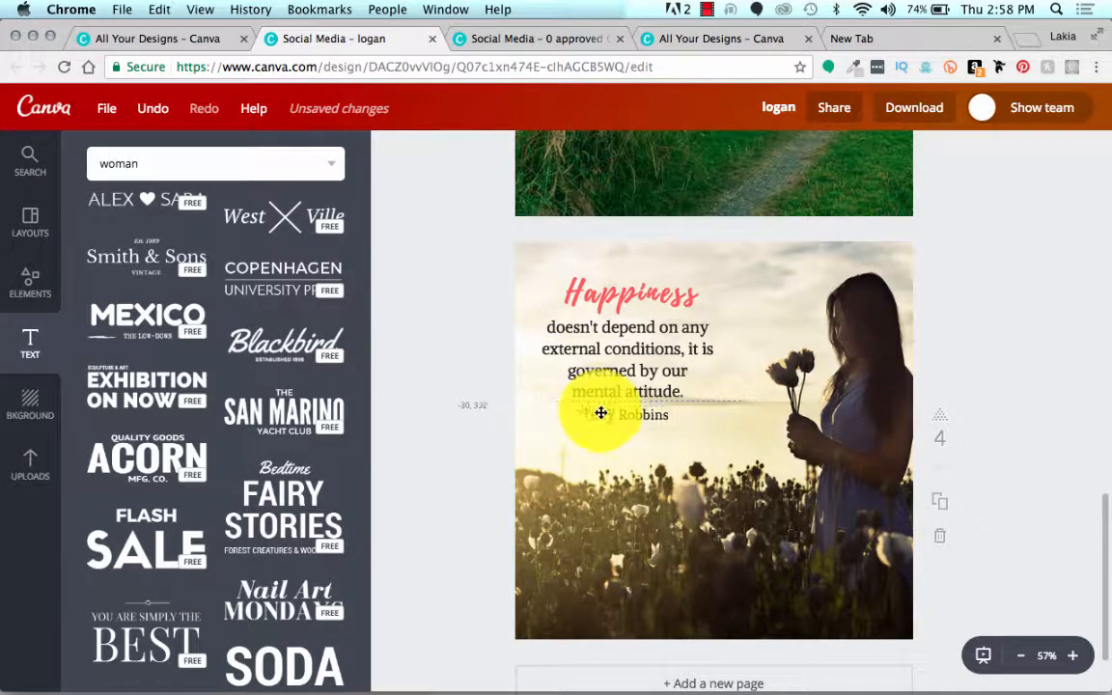
{"action": "left_click_drag", "start_coordinate": [600, 413], "coordinate": [600, 414]}
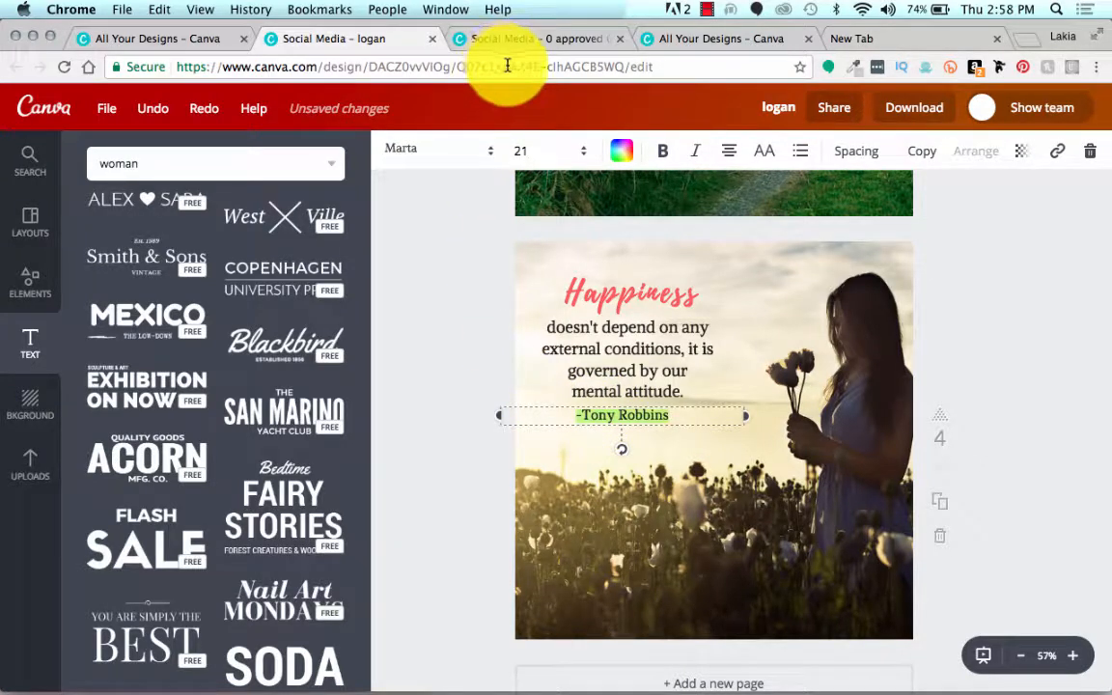
{"action": "key", "text": "BackSpace"}
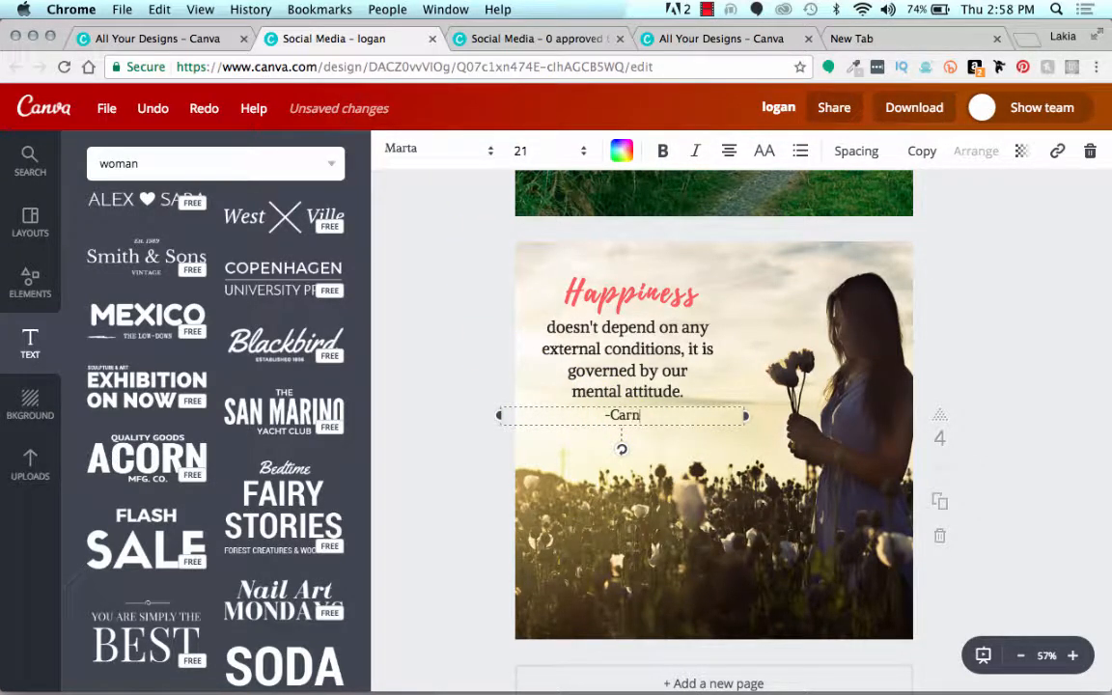
{"action": "type", "text": "-Carnegie"}
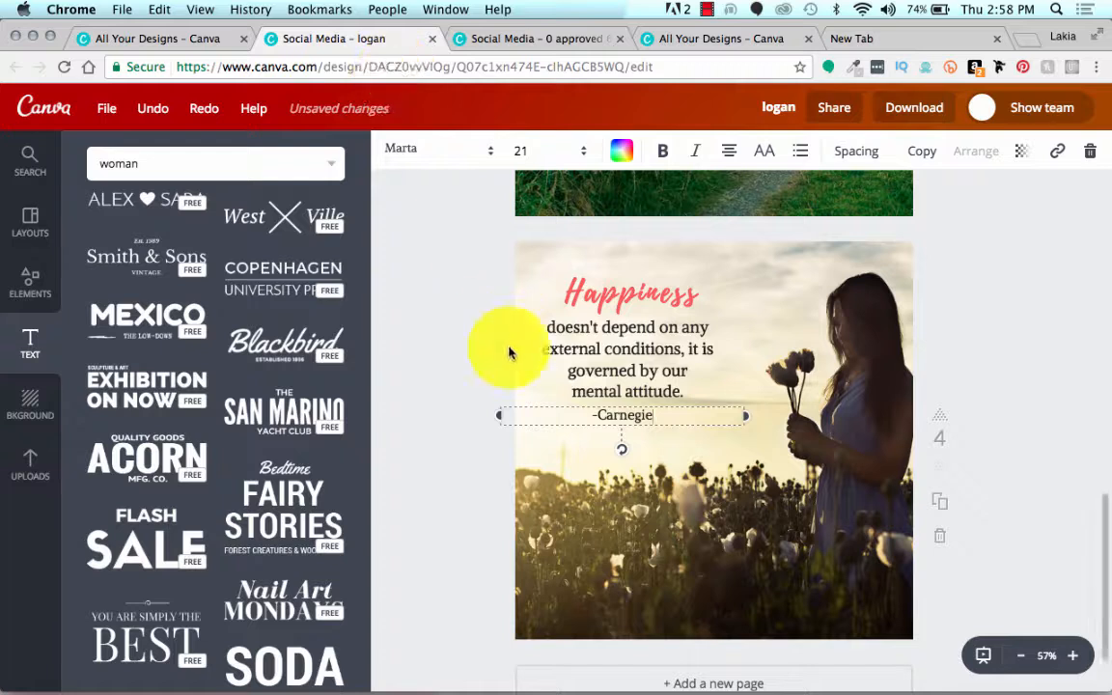
Step: Convert the "-Carnegie" attribution to uppercase and change its font to Alike
{"action": "double_click", "coordinate": [611, 411]}
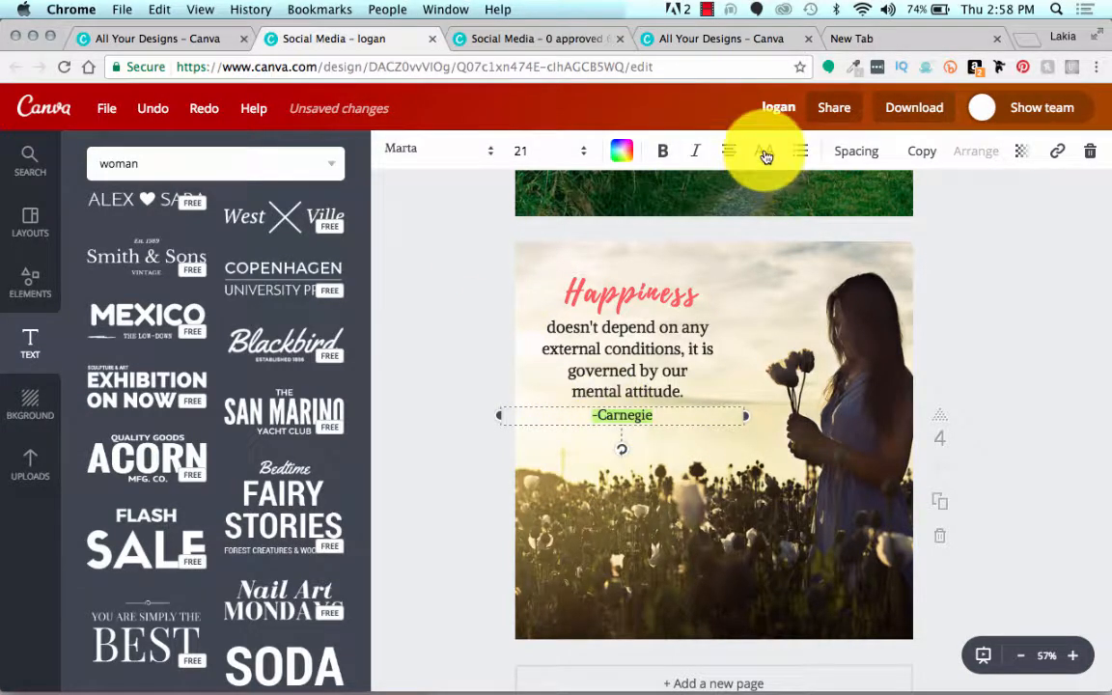
{"action": "left_click", "coordinate": [459, 310]}
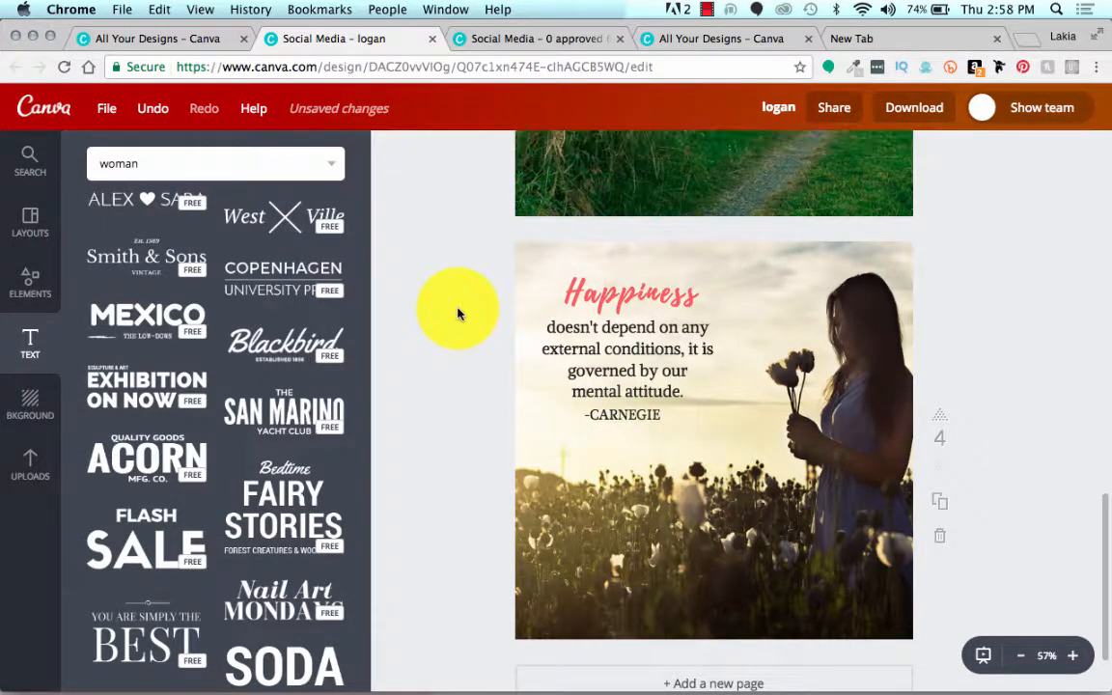
{"action": "left_click", "coordinate": [606, 414]}
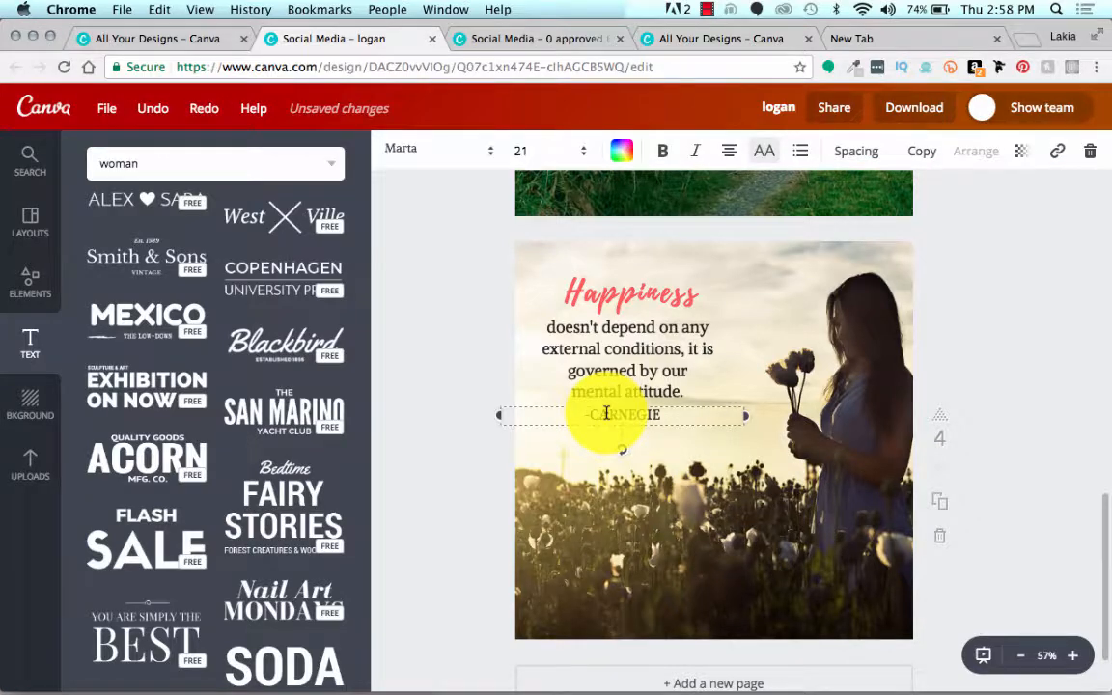
{"action": "left_click", "coordinate": [410, 152]}
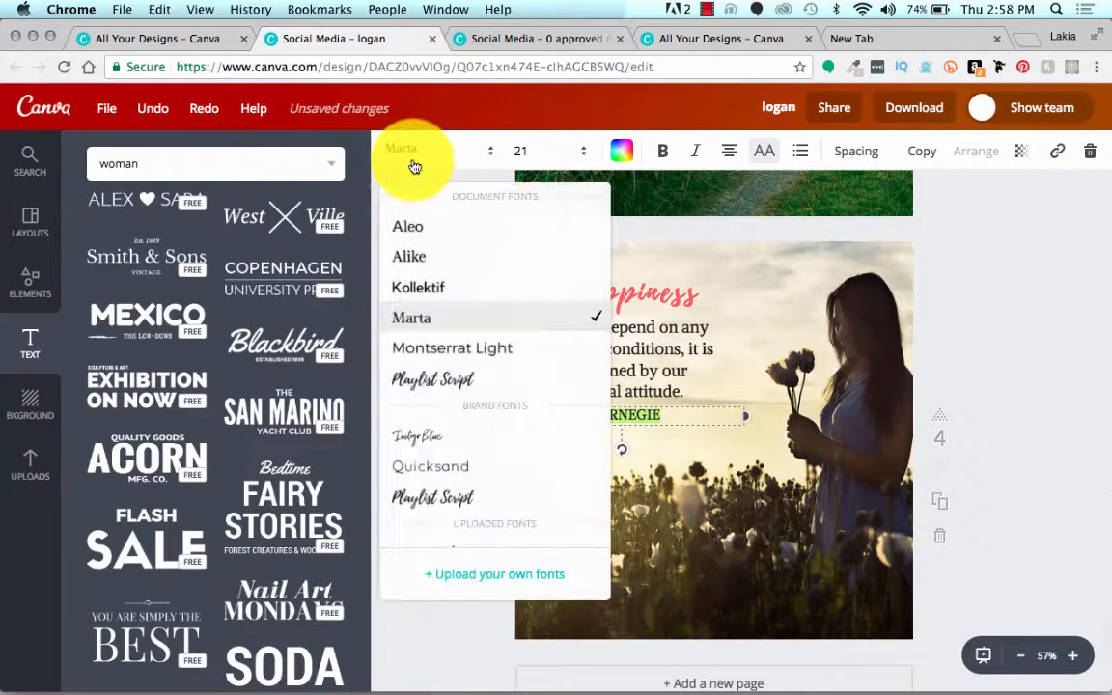
{"action": "left_click", "coordinate": [421, 267]}
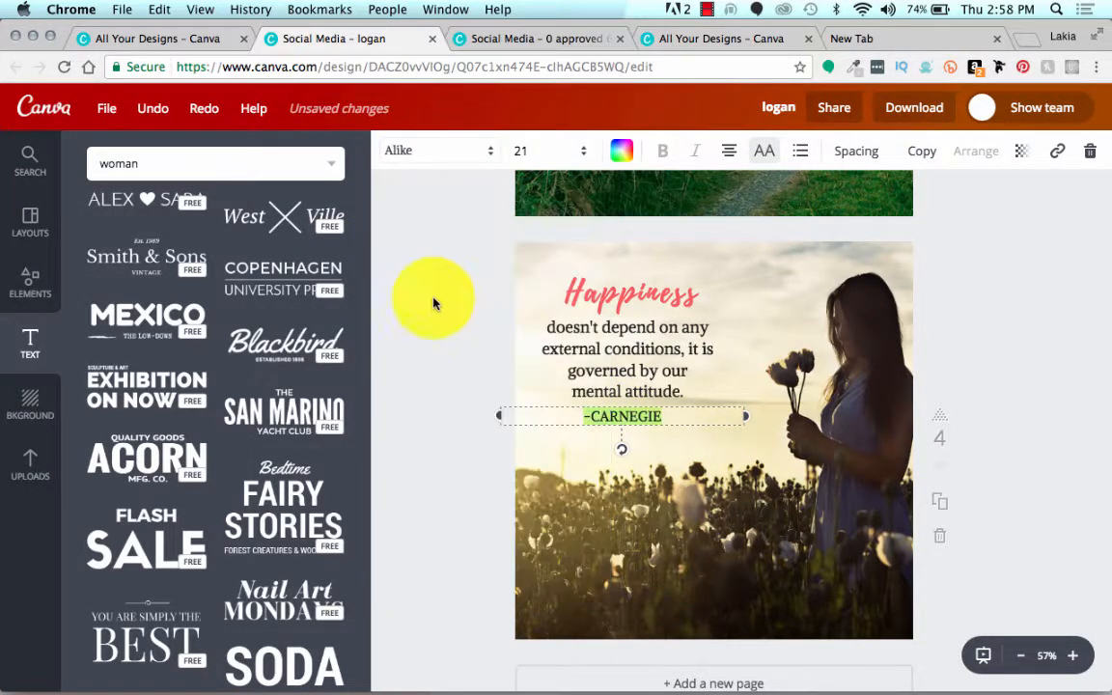
{"action": "left_click", "coordinate": [458, 350]}
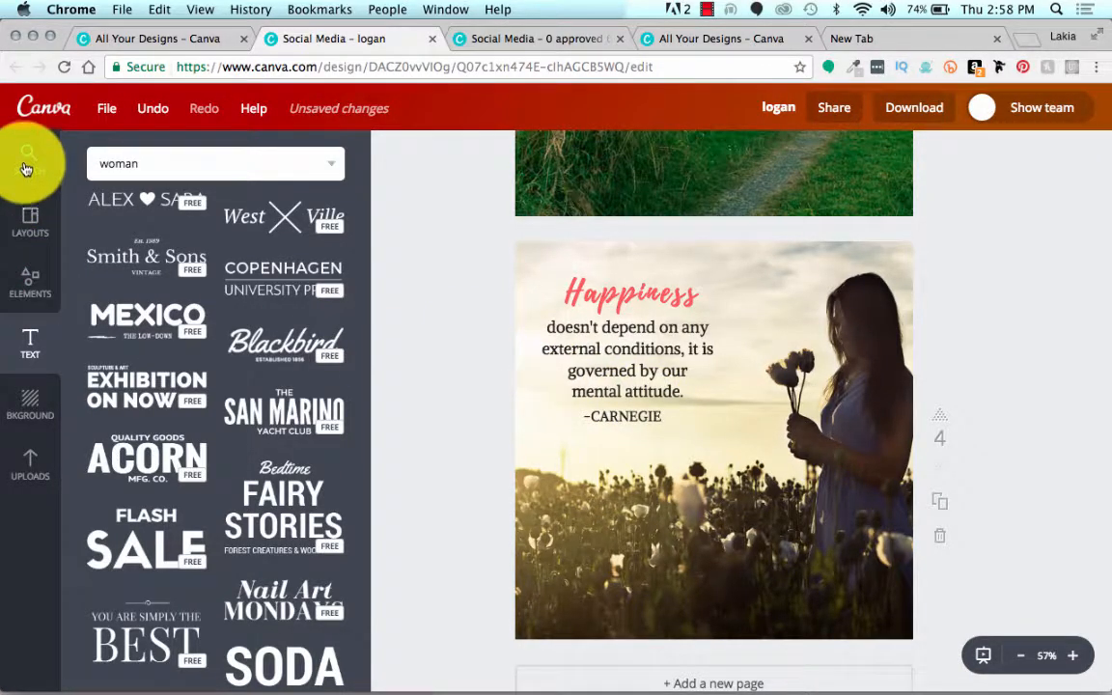
Step: Show all results of the "woman" search and look through them
{"action": "scroll", "coordinate": [447, 327], "scroll_direction": "down", "scroll_amount": 1}
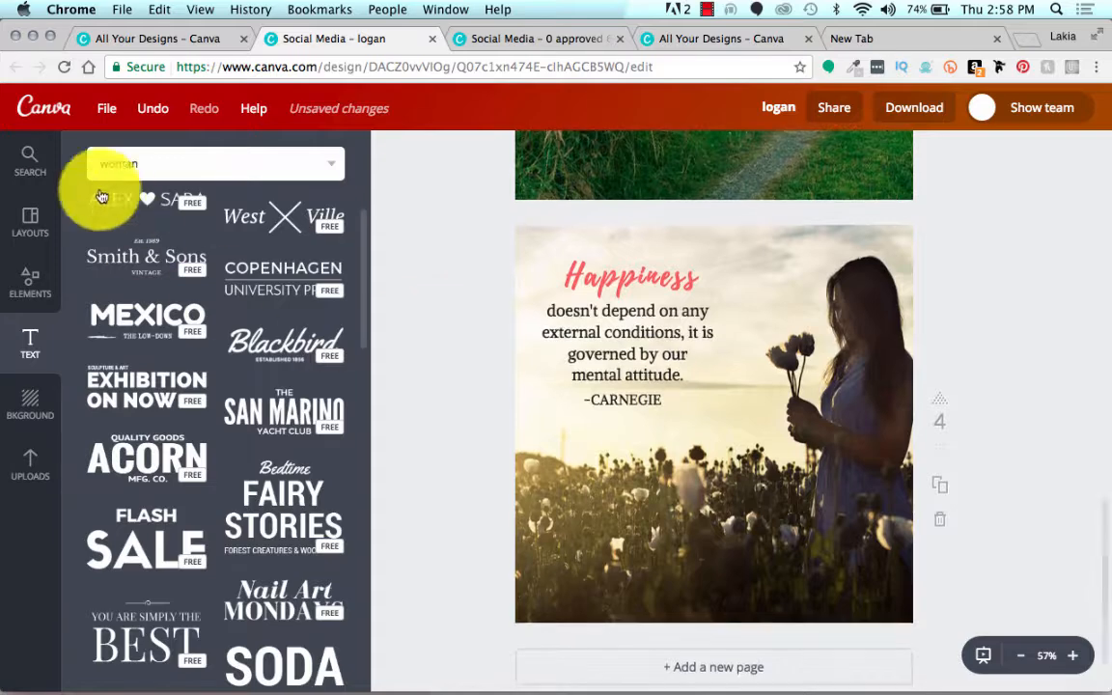
{"action": "left_click", "coordinate": [27, 164]}
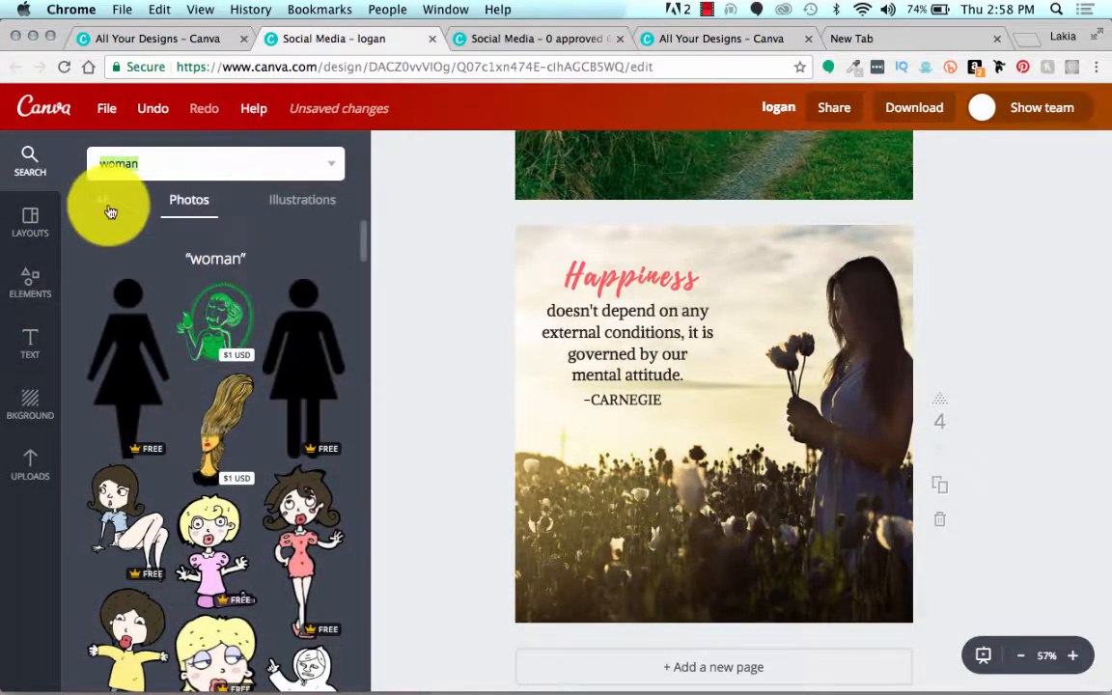
{"action": "scroll", "coordinate": [107, 210], "scroll_direction": "down", "scroll_amount": 5}
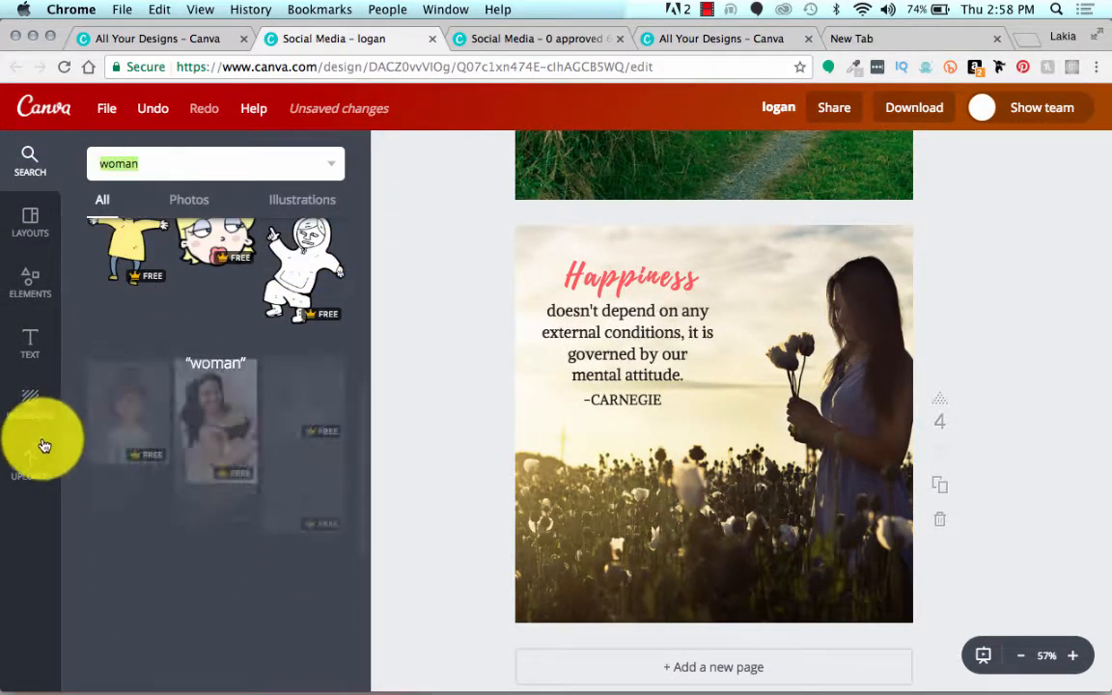
Step: Place the pink "creative" graphic from the uploaded logos near the bottom center of page four and shrink it to about half size
{"action": "left_click", "coordinate": [27, 467]}
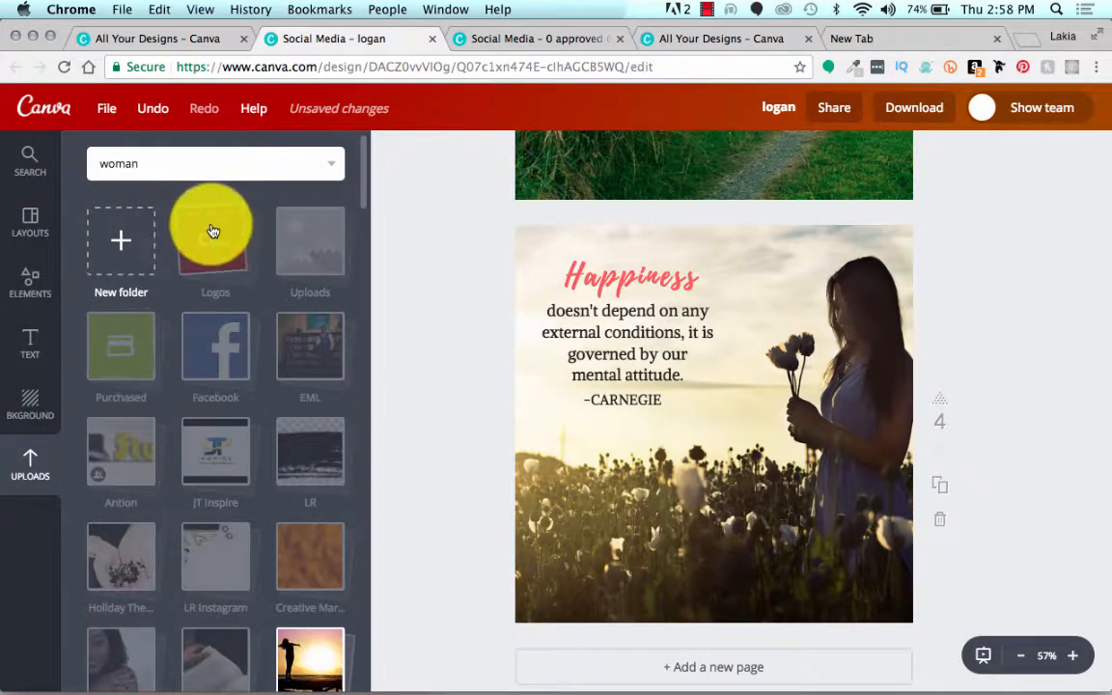
{"action": "left_click", "coordinate": [213, 232]}
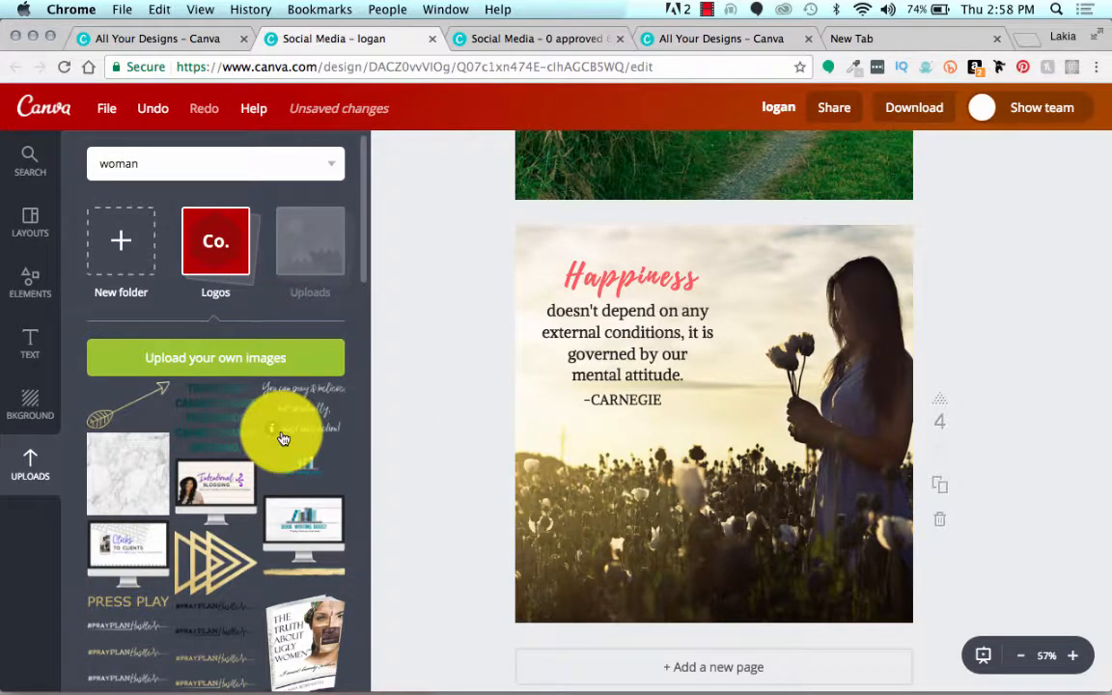
{"action": "scroll", "coordinate": [283, 439], "scroll_direction": "down", "scroll_amount": 1}
{"action": "scroll", "coordinate": [282, 439], "scroll_direction": "down", "scroll_amount": 2}
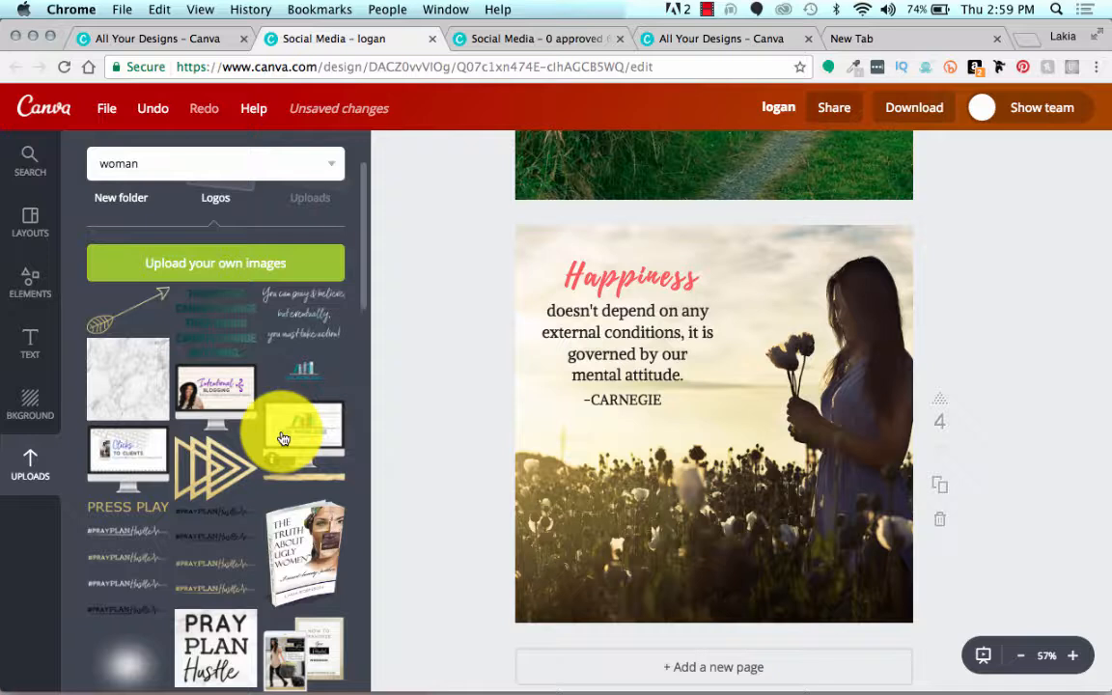
{"action": "scroll", "coordinate": [283, 439], "scroll_direction": "down", "scroll_amount": 8}
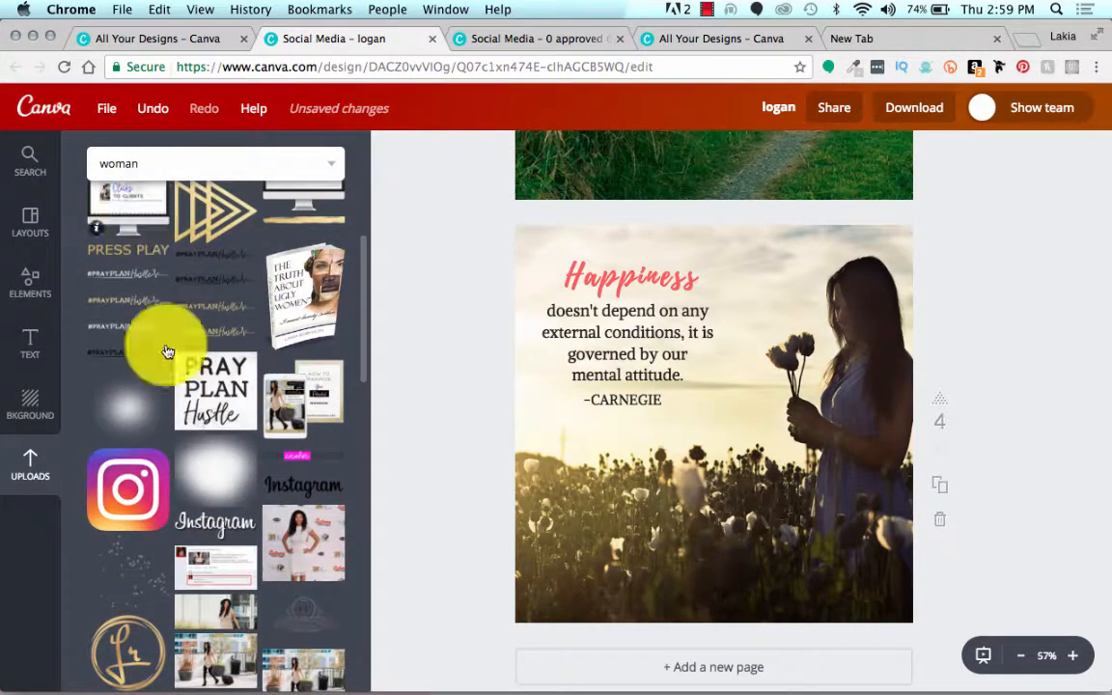
{"action": "scroll", "coordinate": [198, 533], "scroll_direction": "down", "scroll_amount": 2}
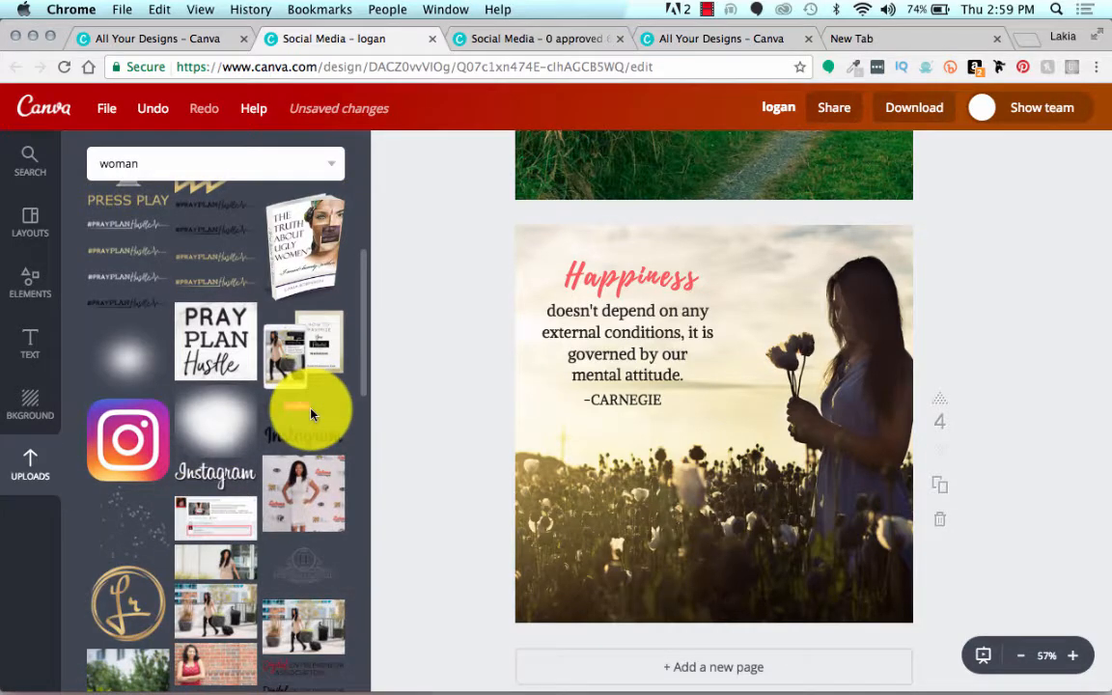
{"action": "left_click_drag", "start_coordinate": [311, 413], "coordinate": [763, 603]}
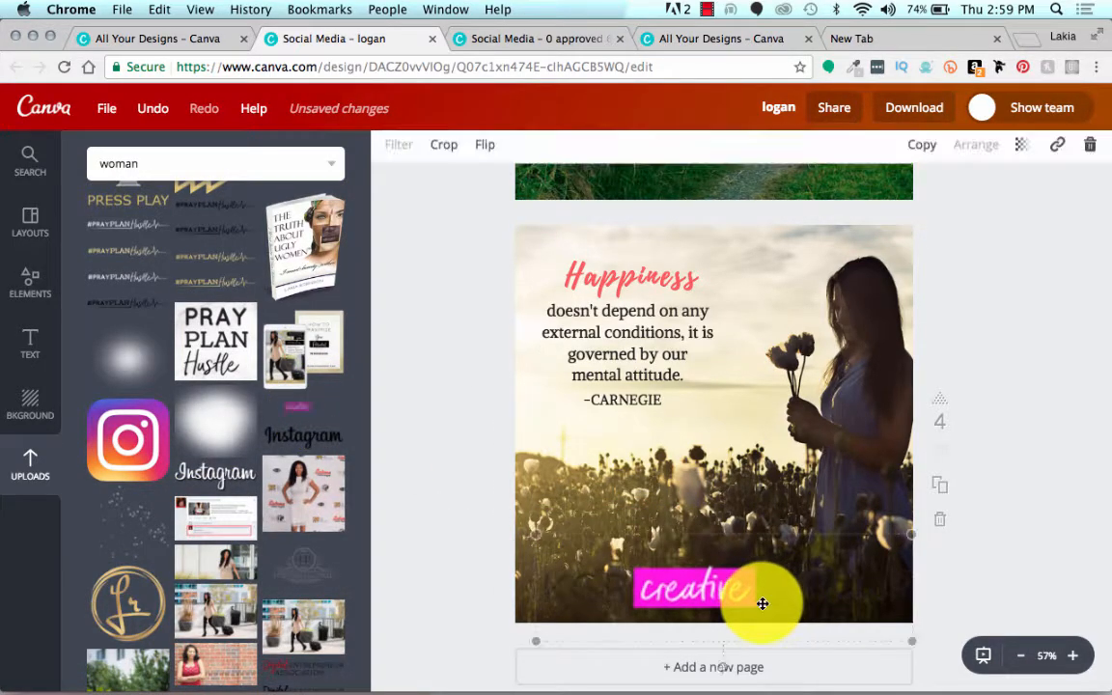
{"action": "left_click_drag", "start_coordinate": [536, 538], "coordinate": [676, 596]}
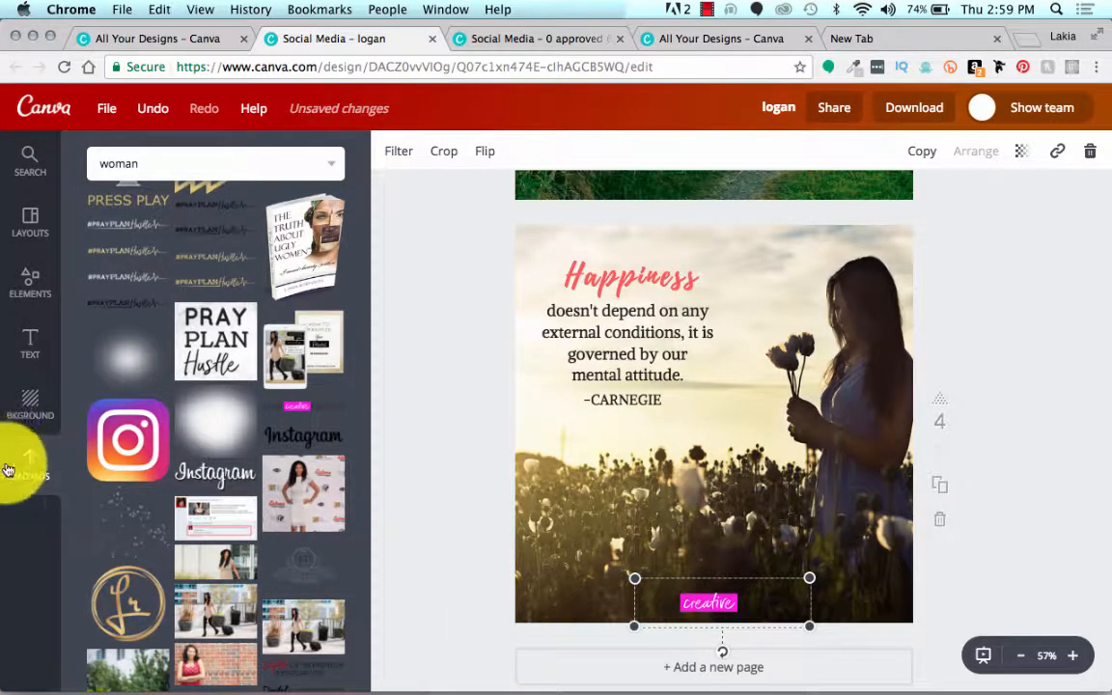
Step: Add a square shape to page four and turn it into a full-width band along the page's bottom edge
{"action": "left_click", "coordinate": [32, 286]}
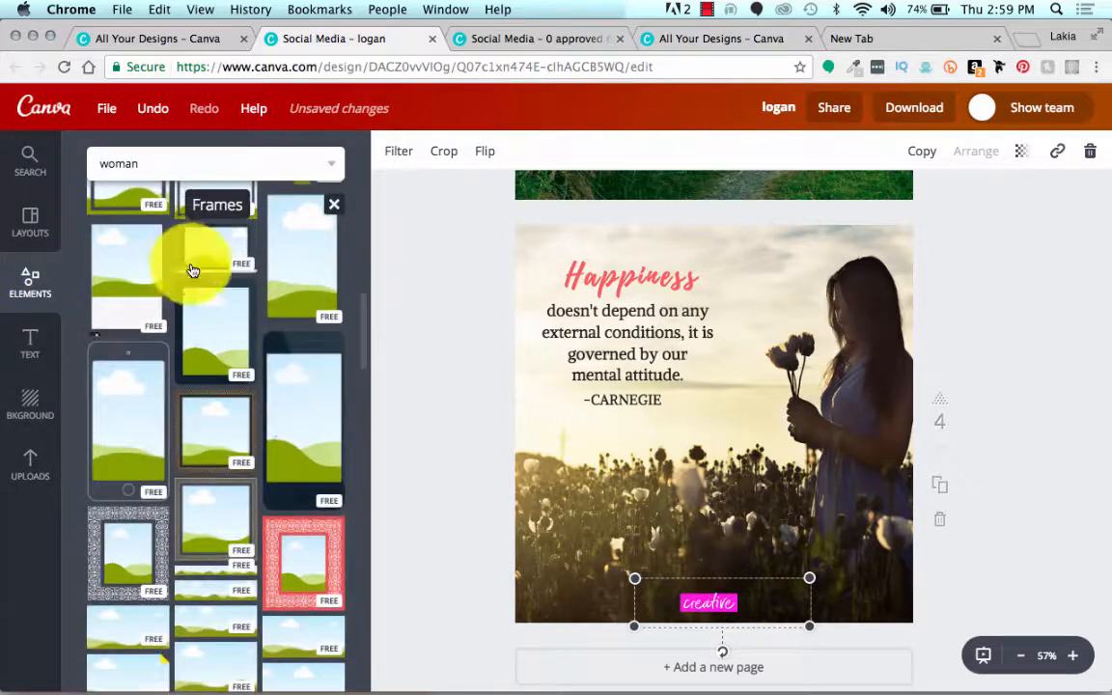
{"action": "scroll", "coordinate": [193, 267], "scroll_direction": "up", "scroll_amount": 4}
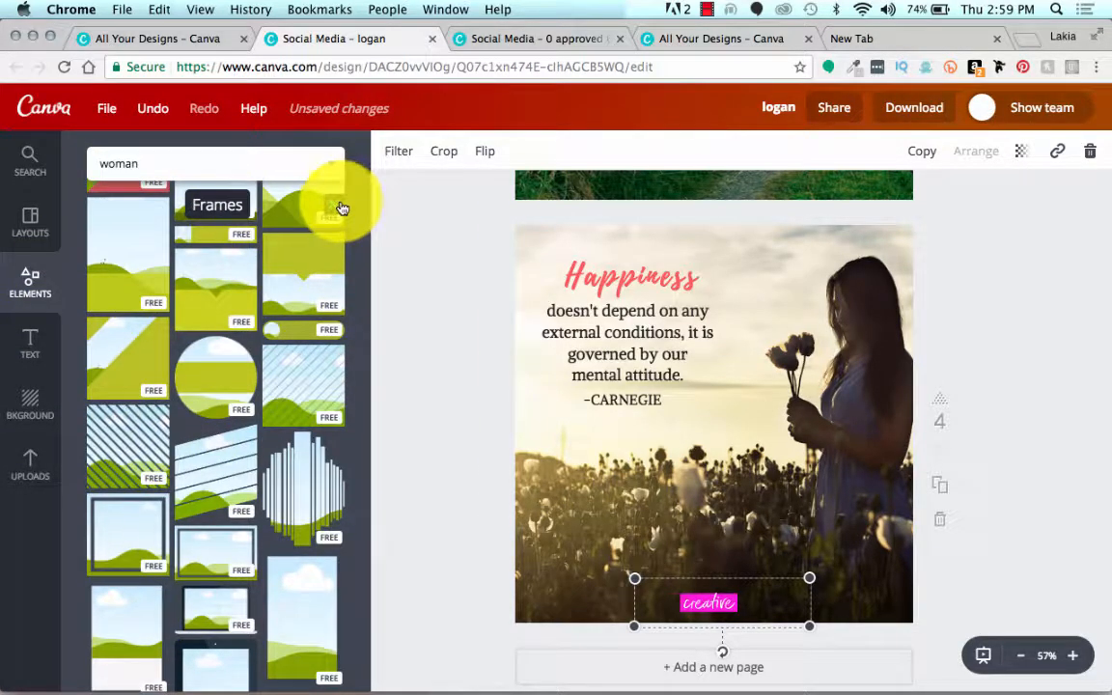
{"action": "left_click", "coordinate": [340, 208]}
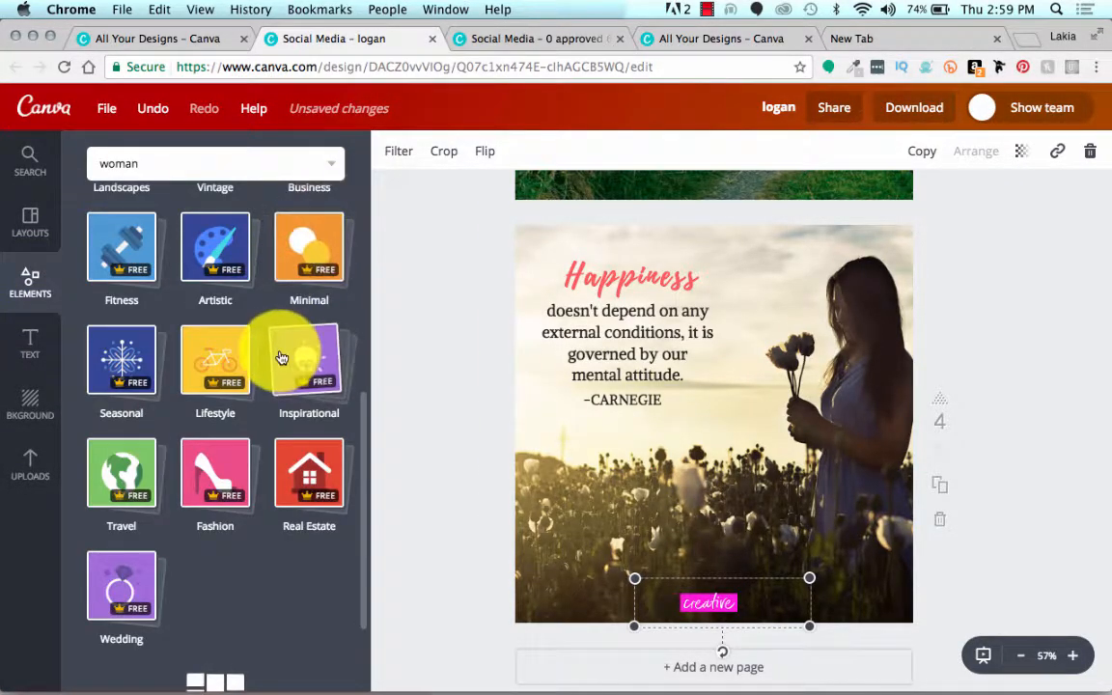
{"action": "scroll", "coordinate": [259, 346], "scroll_direction": "up", "scroll_amount": 5}
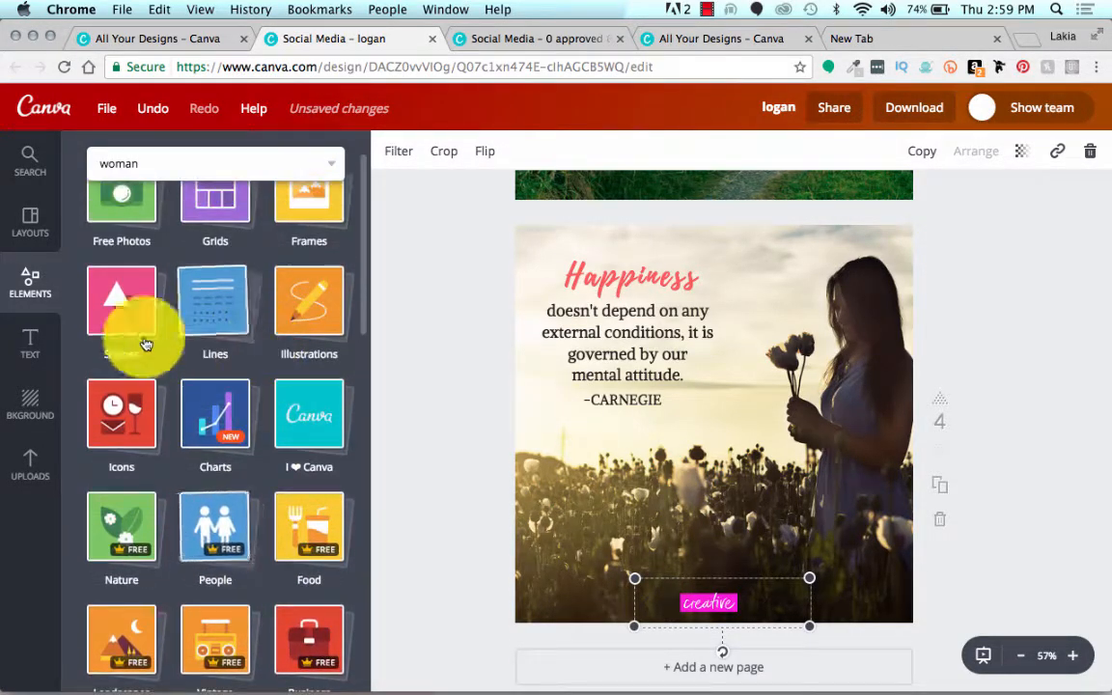
{"action": "left_click", "coordinate": [117, 303]}
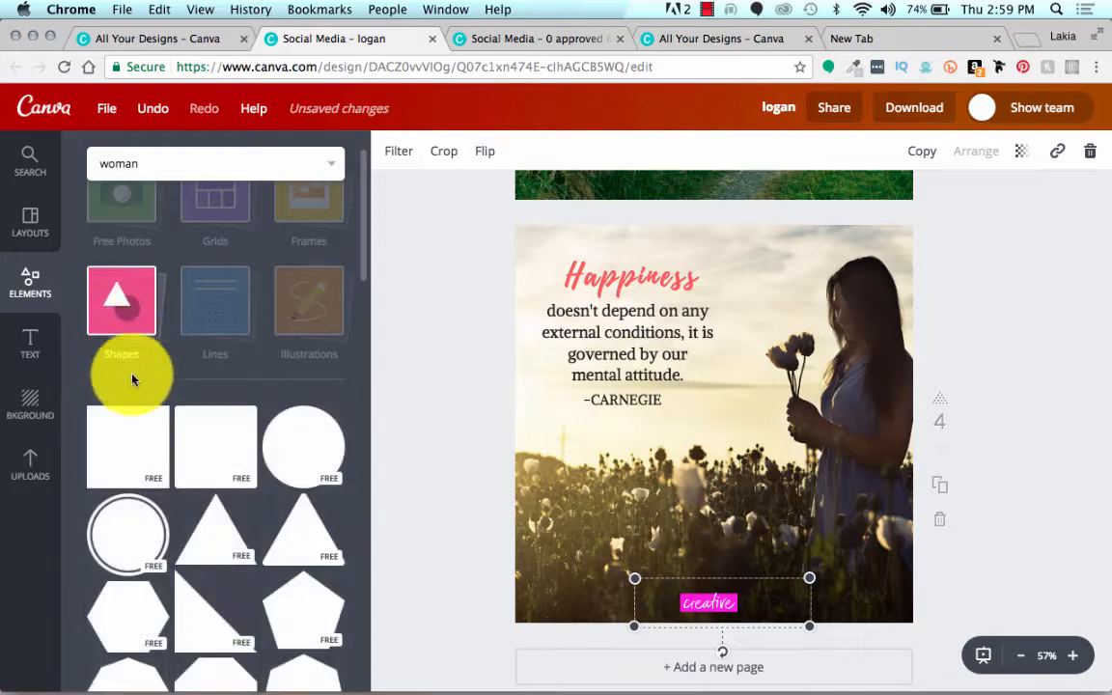
{"action": "left_click_drag", "start_coordinate": [135, 418], "coordinate": [736, 358]}
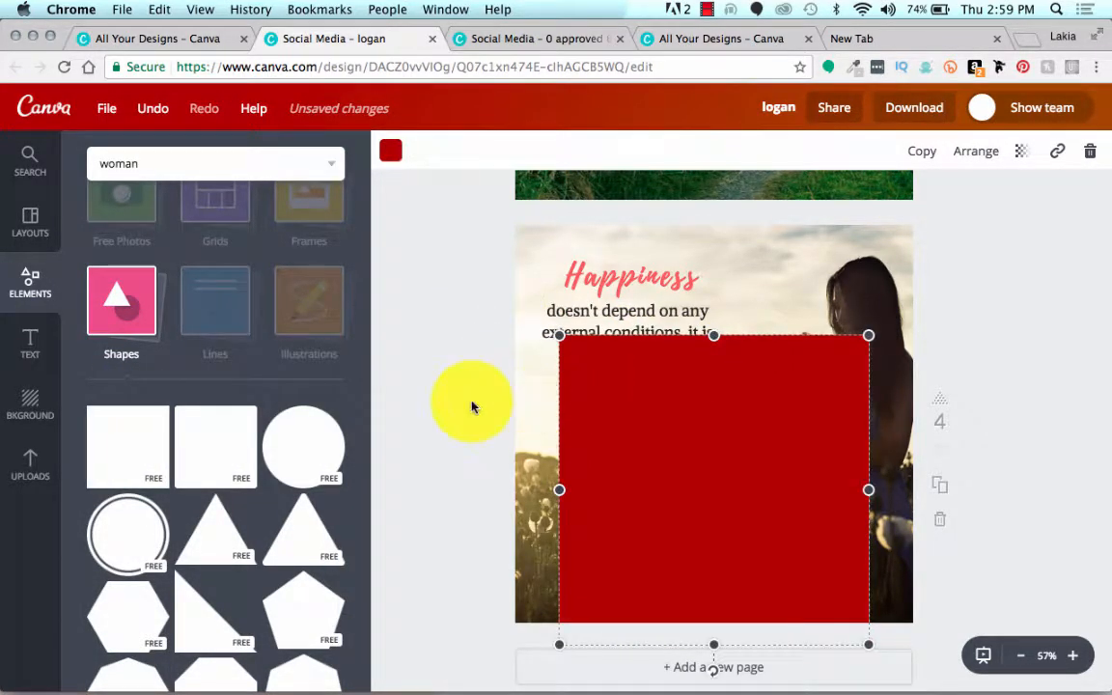
{"action": "scroll", "coordinate": [464, 384], "scroll_direction": "down", "scroll_amount": 2}
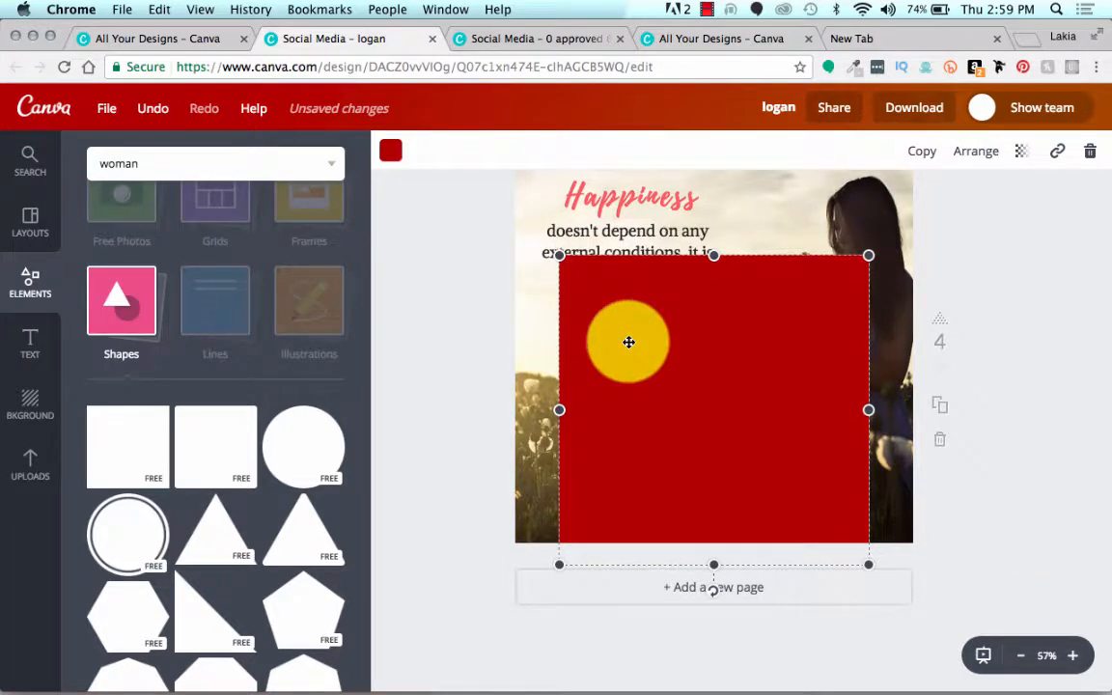
{"action": "left_click_drag", "start_coordinate": [628, 340], "coordinate": [587, 597]}
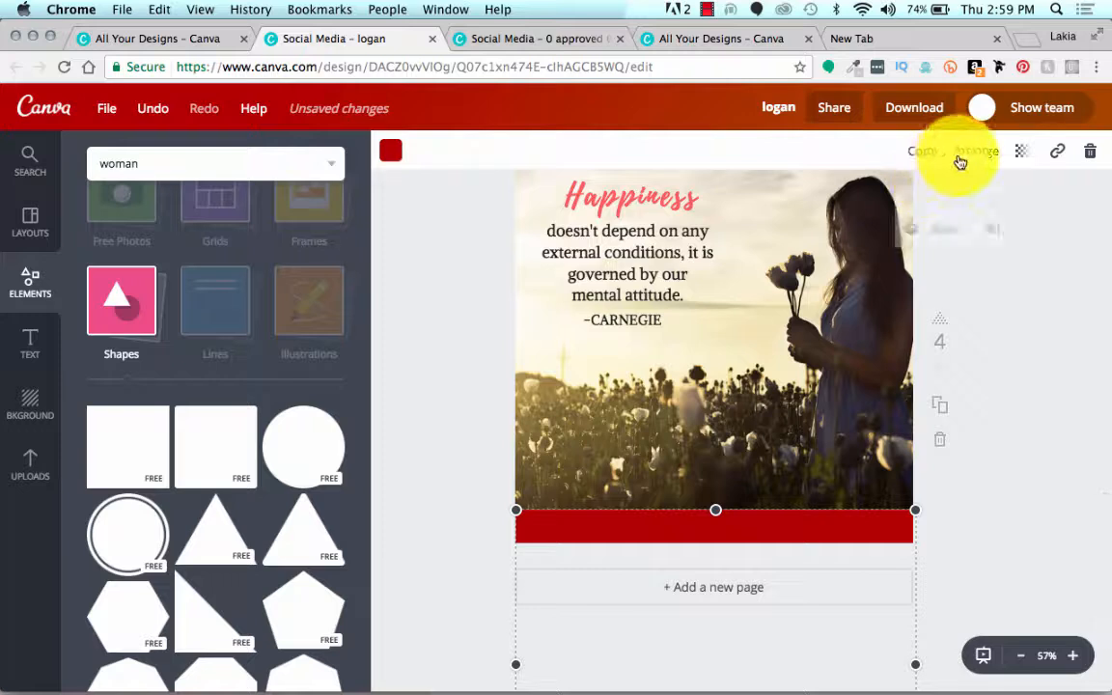
Step: Send the red band behind the KGR creative GROUP logo and recolor it with the tan document color
{"action": "left_click", "coordinate": [961, 154]}
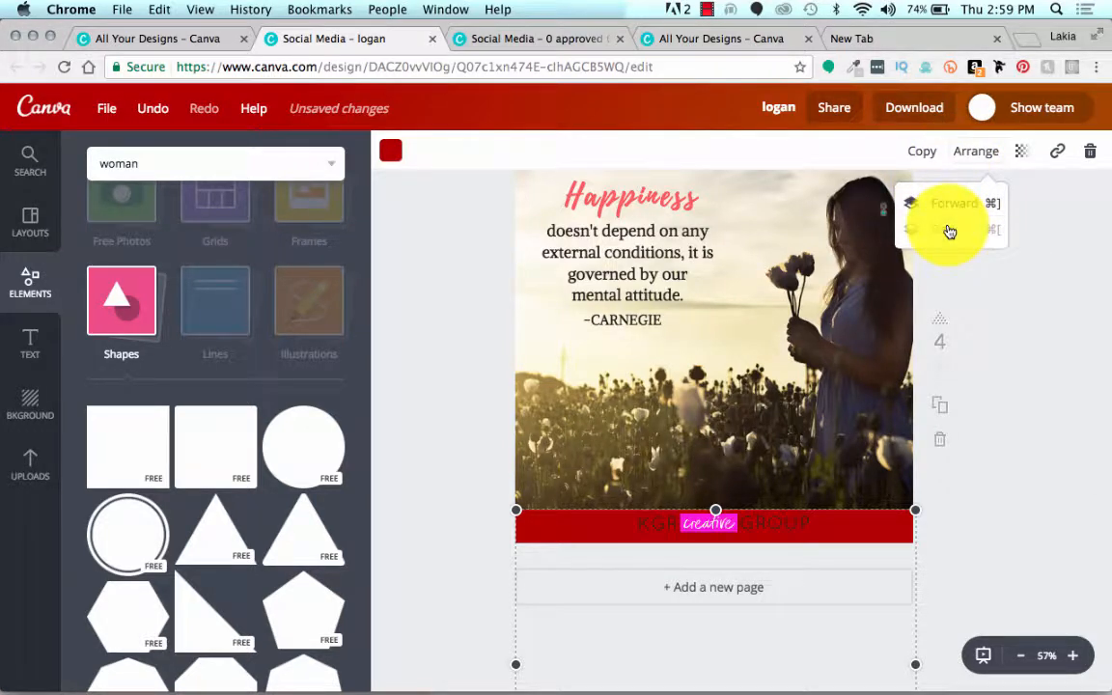
{"action": "left_click", "coordinate": [951, 231]}
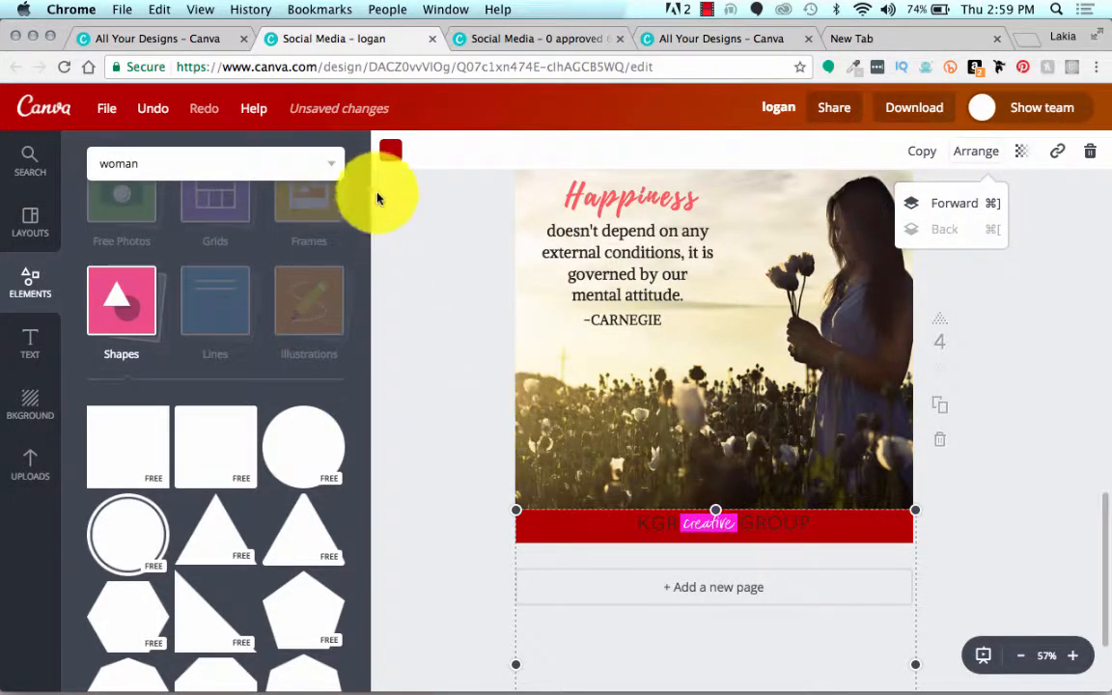
{"action": "left_click", "coordinate": [388, 156]}
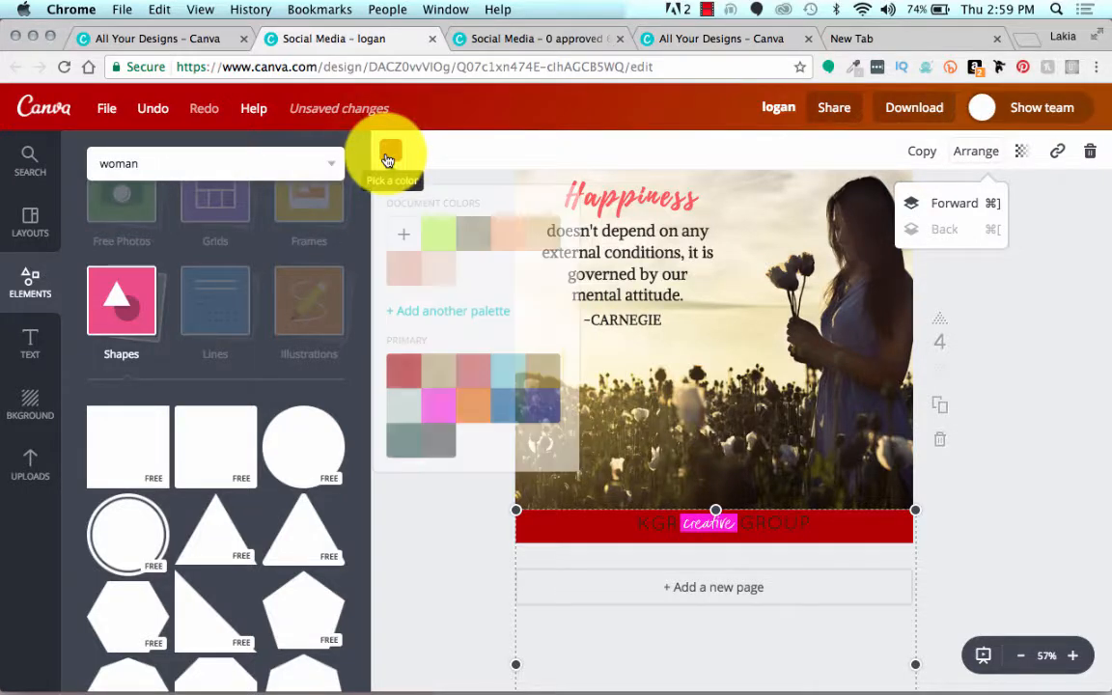
{"action": "scroll", "coordinate": [472, 378], "scroll_direction": "down", "scroll_amount": 5}
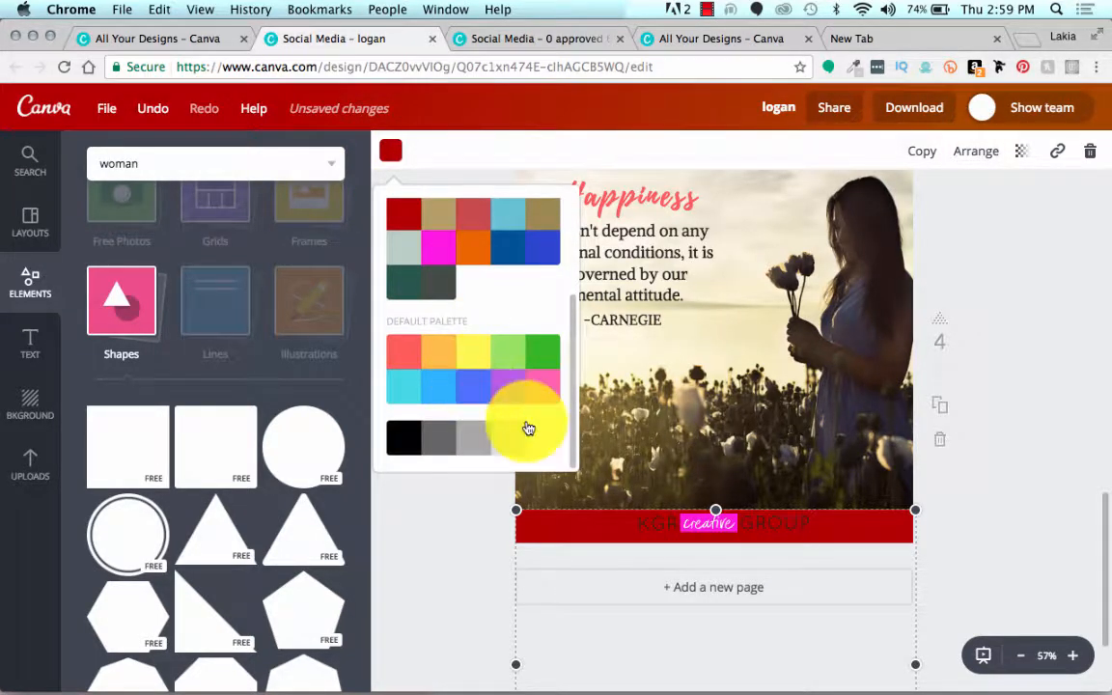
{"action": "scroll", "coordinate": [470, 326], "scroll_direction": "up", "scroll_amount": 3}
{"action": "scroll", "coordinate": [471, 327], "scroll_direction": "up", "scroll_amount": 3}
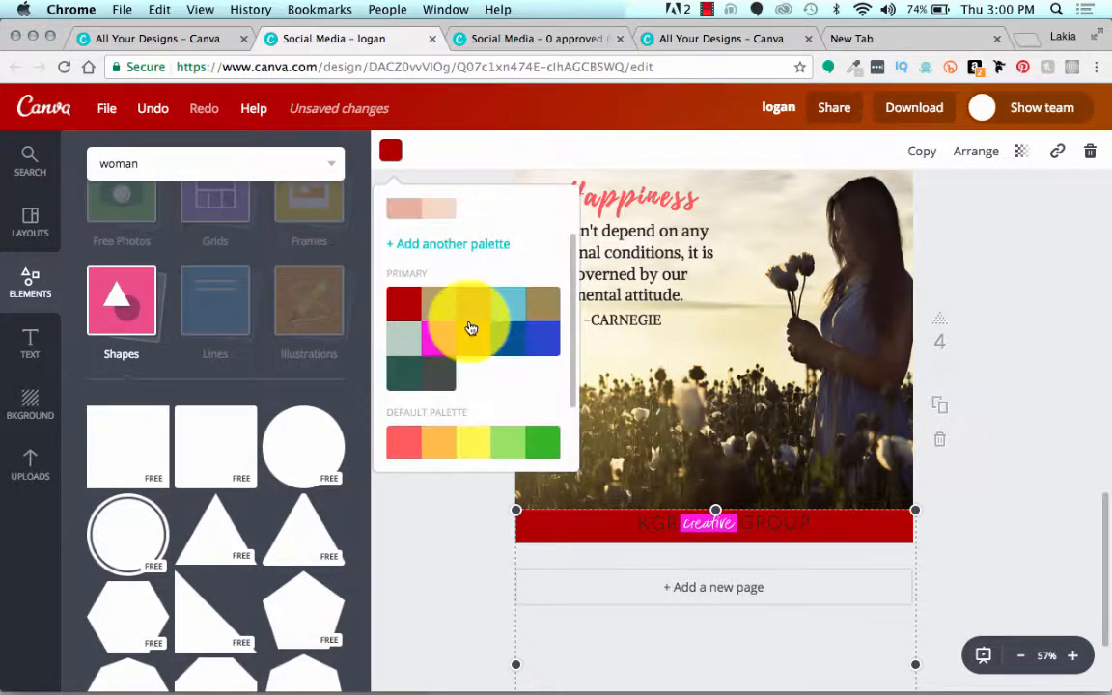
{"action": "left_click", "coordinate": [531, 248]}
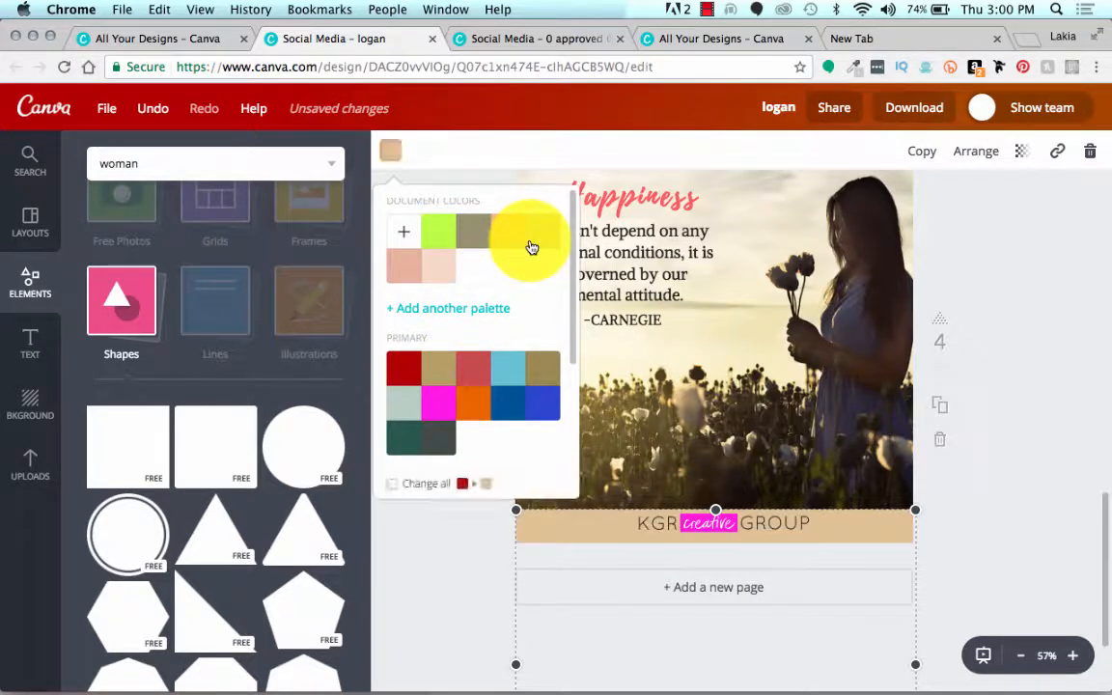
Step: Set the transparency of the tan band at the bottom of page four to 63
{"action": "left_click", "coordinate": [751, 216]}
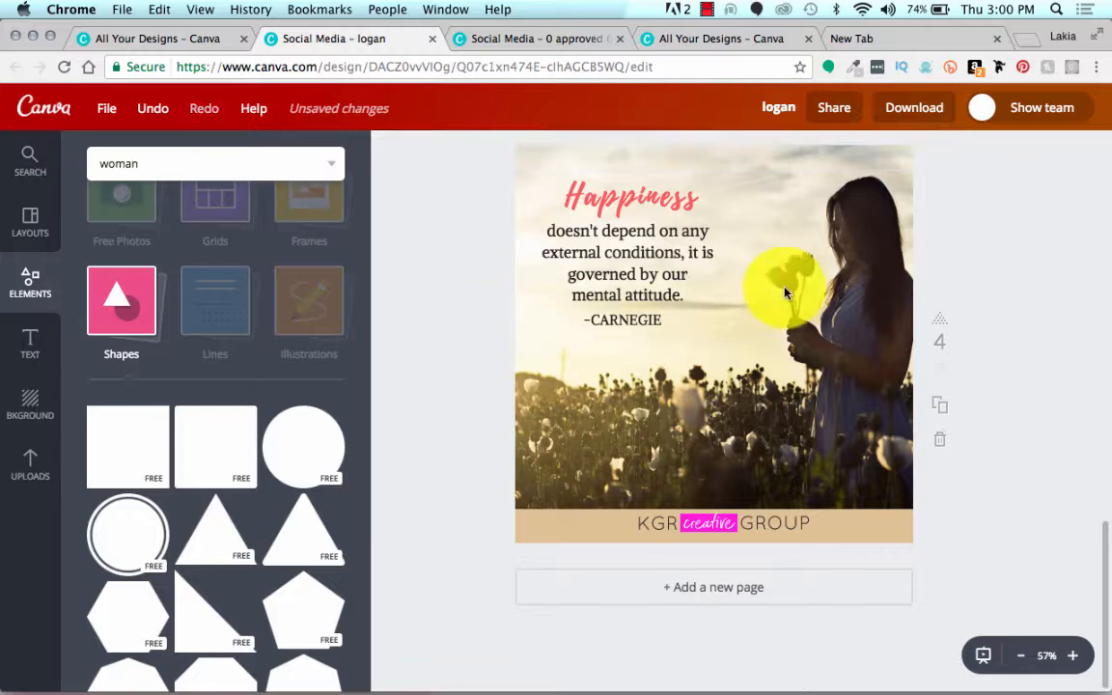
{"action": "left_click", "coordinate": [753, 258]}
{"action": "left_click", "coordinate": [520, 549]}
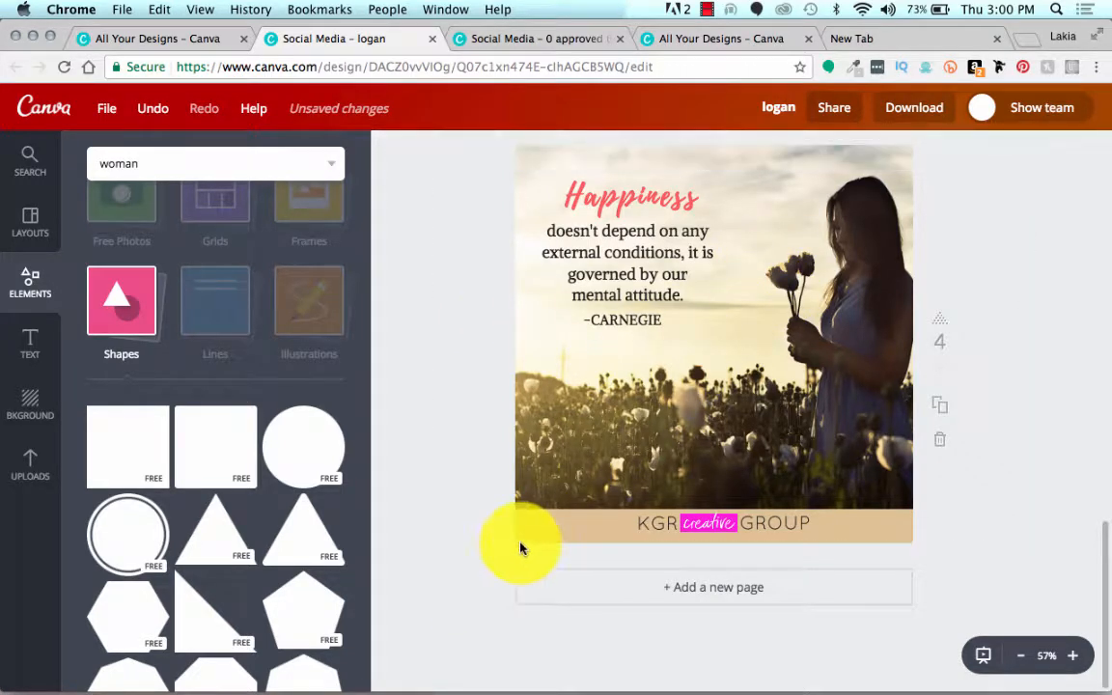
{"action": "left_click", "coordinate": [522, 536]}
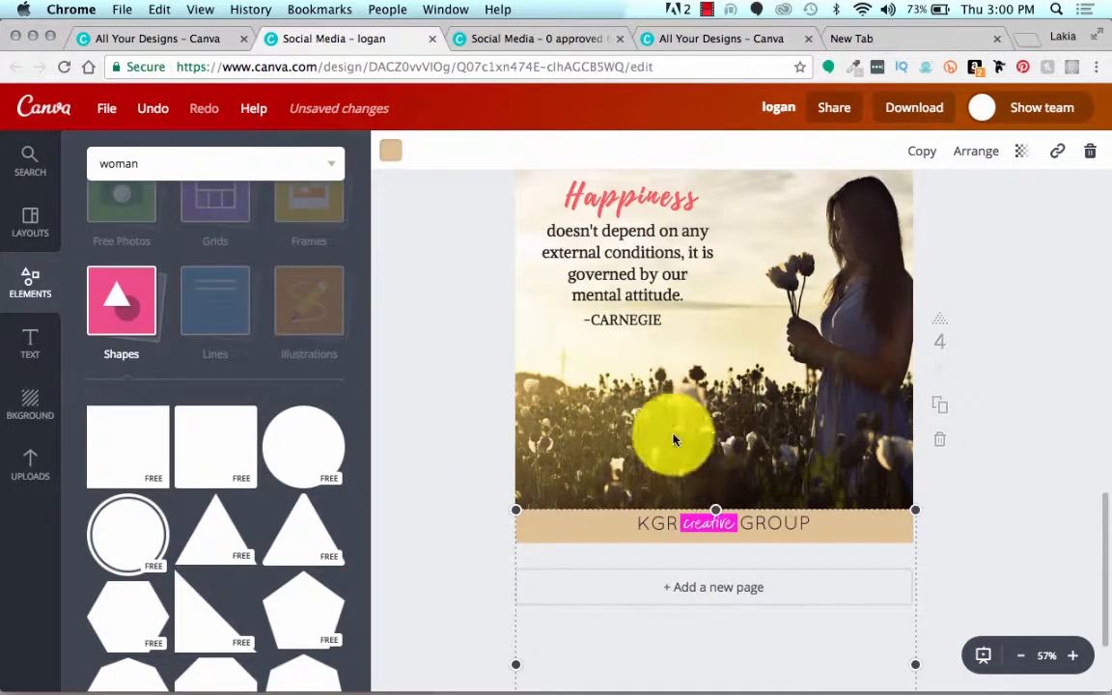
{"action": "left_click", "coordinate": [1021, 150]}
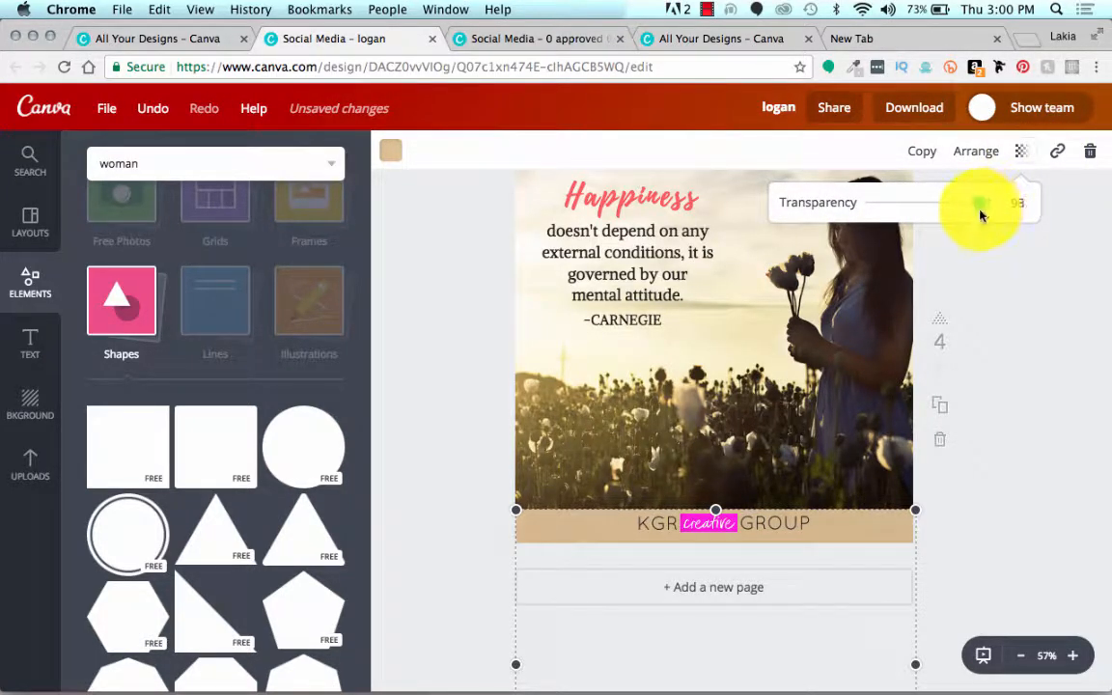
{"action": "left_click_drag", "start_coordinate": [977, 217], "coordinate": [955, 227]}
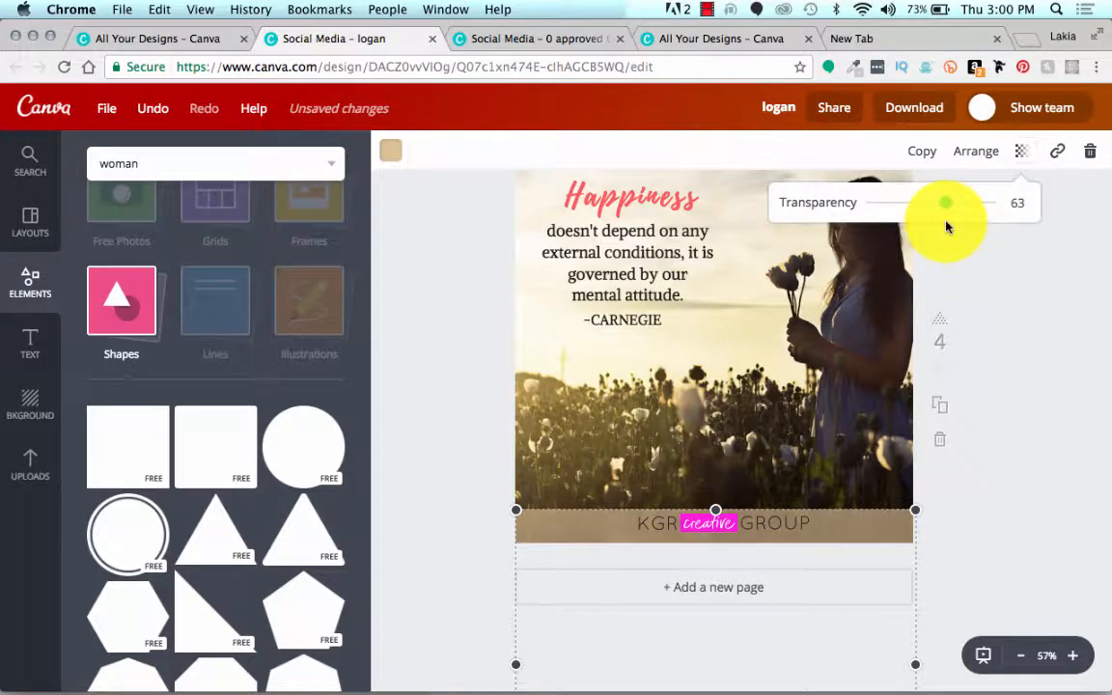
{"action": "left_click", "coordinate": [482, 413]}
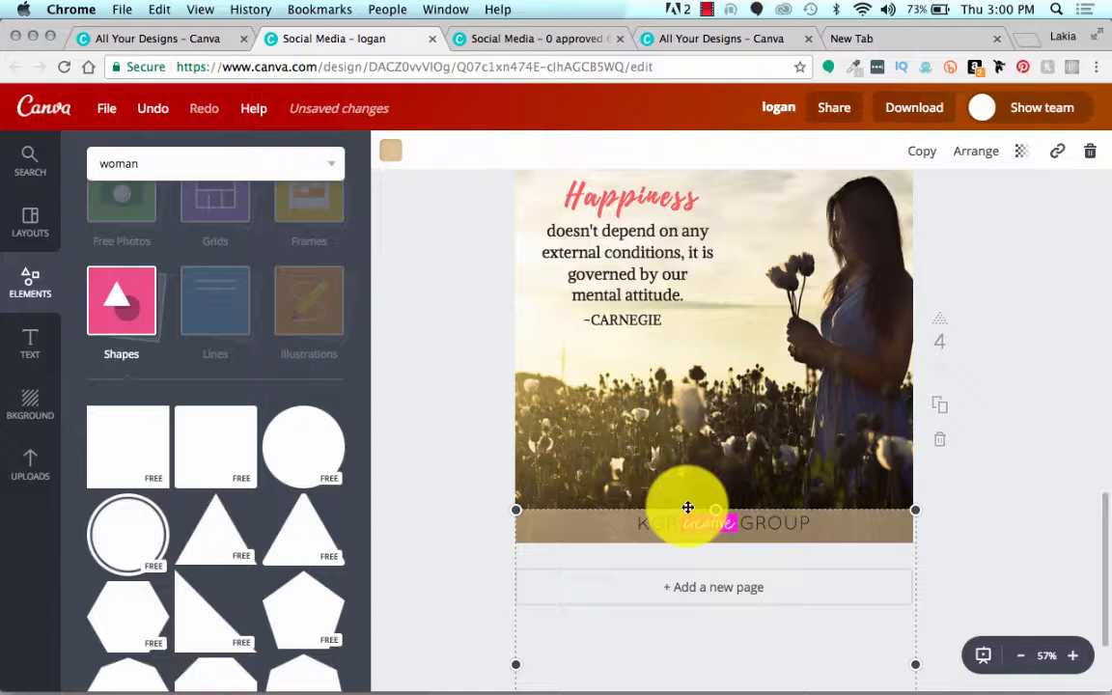
{"action": "left_click", "coordinate": [499, 460]}
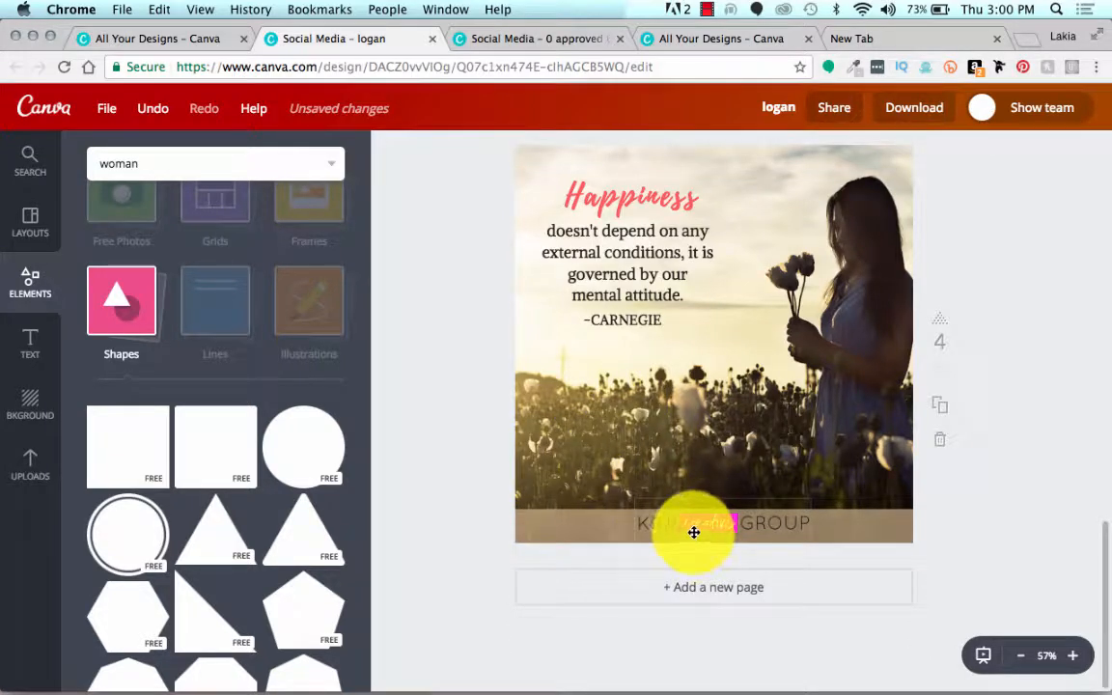
Step: Shift the KGR creative GROUP logo slightly down and left within the tan band and review the page
{"action": "left_click_drag", "start_coordinate": [688, 538], "coordinate": [683, 541]}
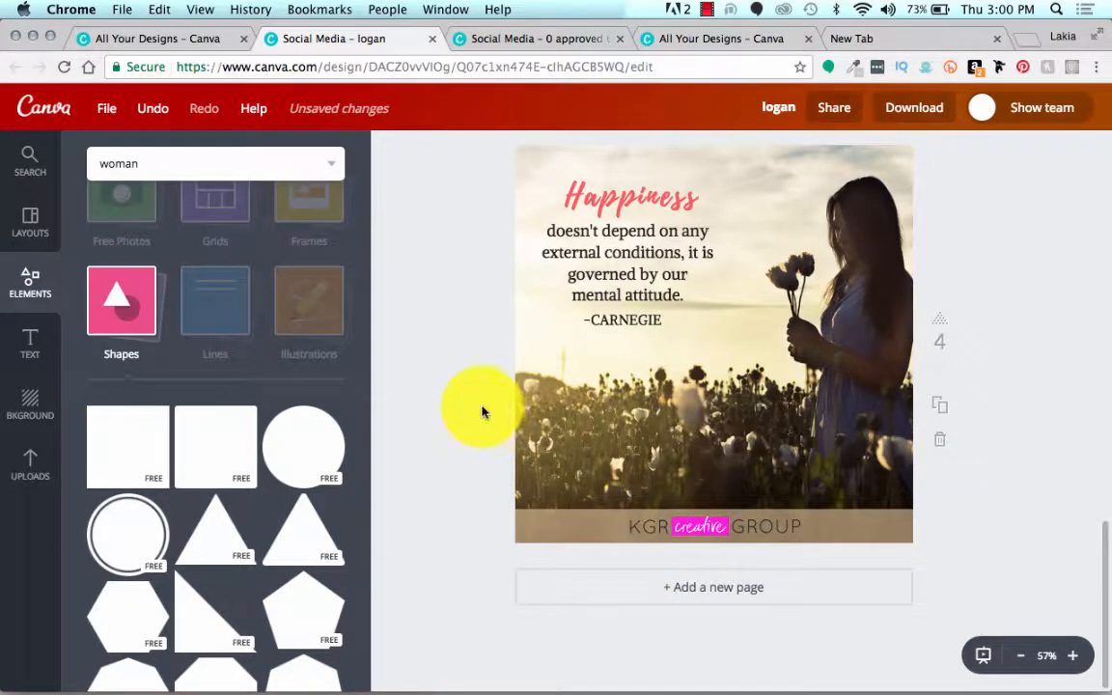
{"action": "scroll", "coordinate": [483, 412], "scroll_direction": "up", "scroll_amount": 2}
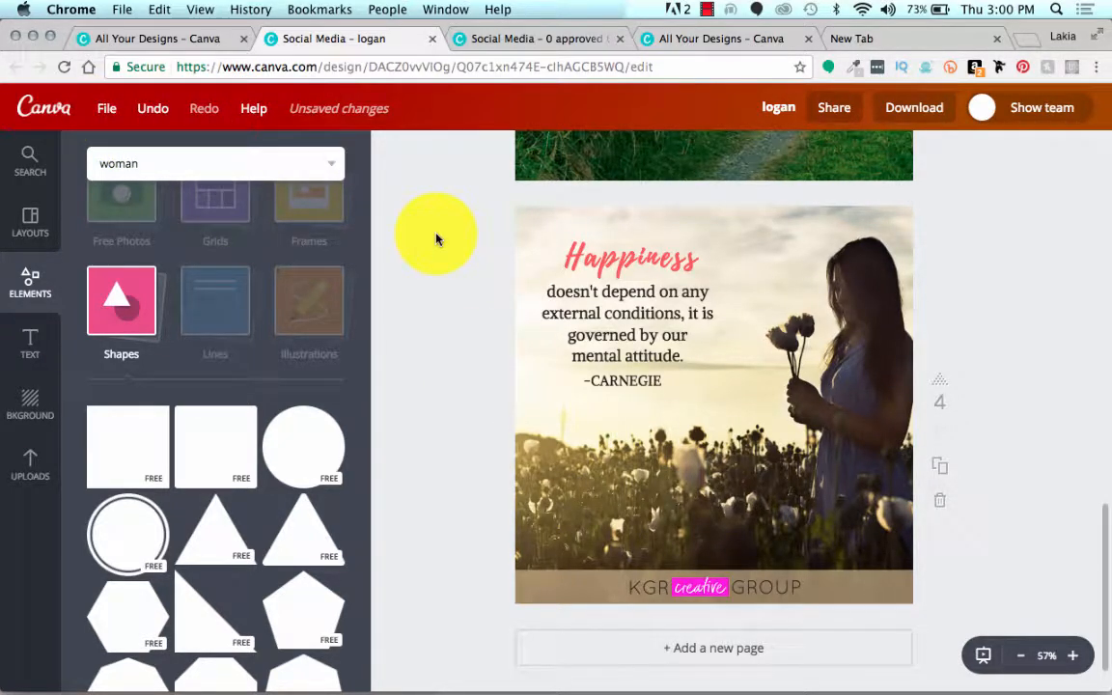
{"action": "scroll", "coordinate": [471, 290], "scroll_direction": "up", "scroll_amount": 10}
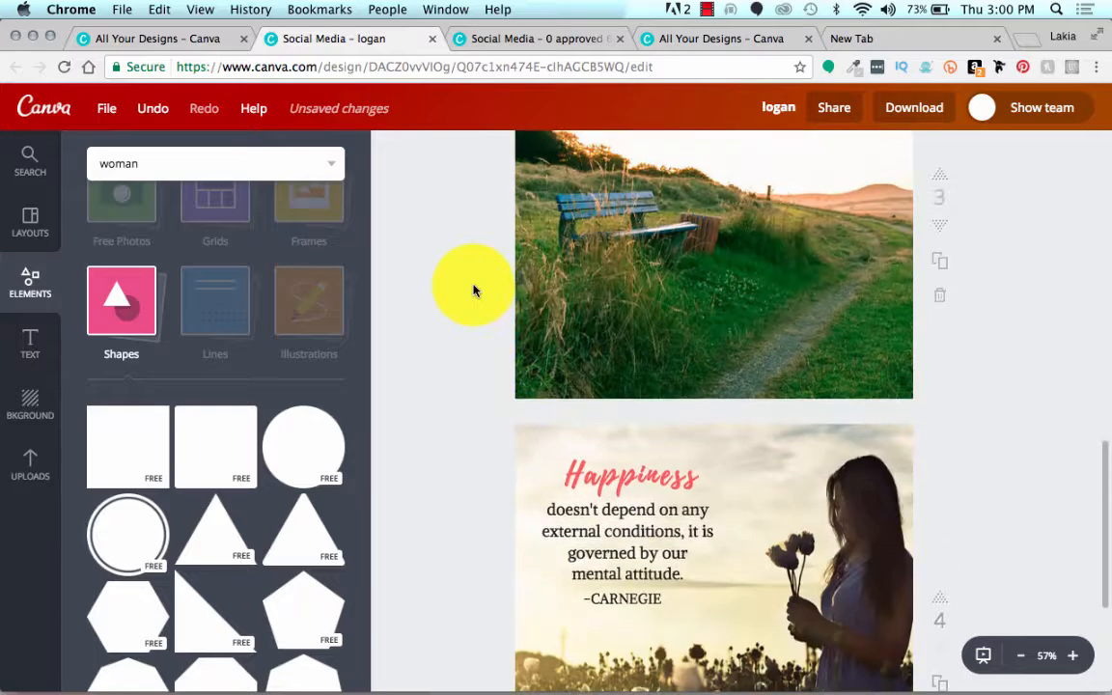
{"action": "scroll", "coordinate": [473, 290], "scroll_direction": "down", "scroll_amount": 6}
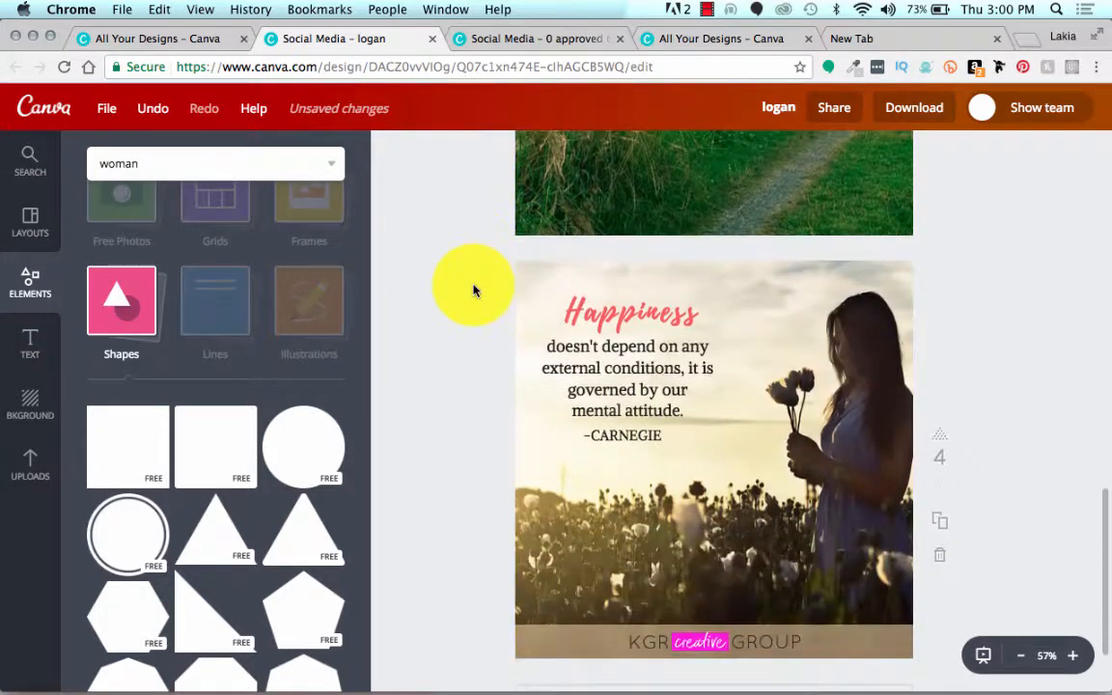
{"action": "scroll", "coordinate": [474, 422], "scroll_direction": "down", "scroll_amount": 1}
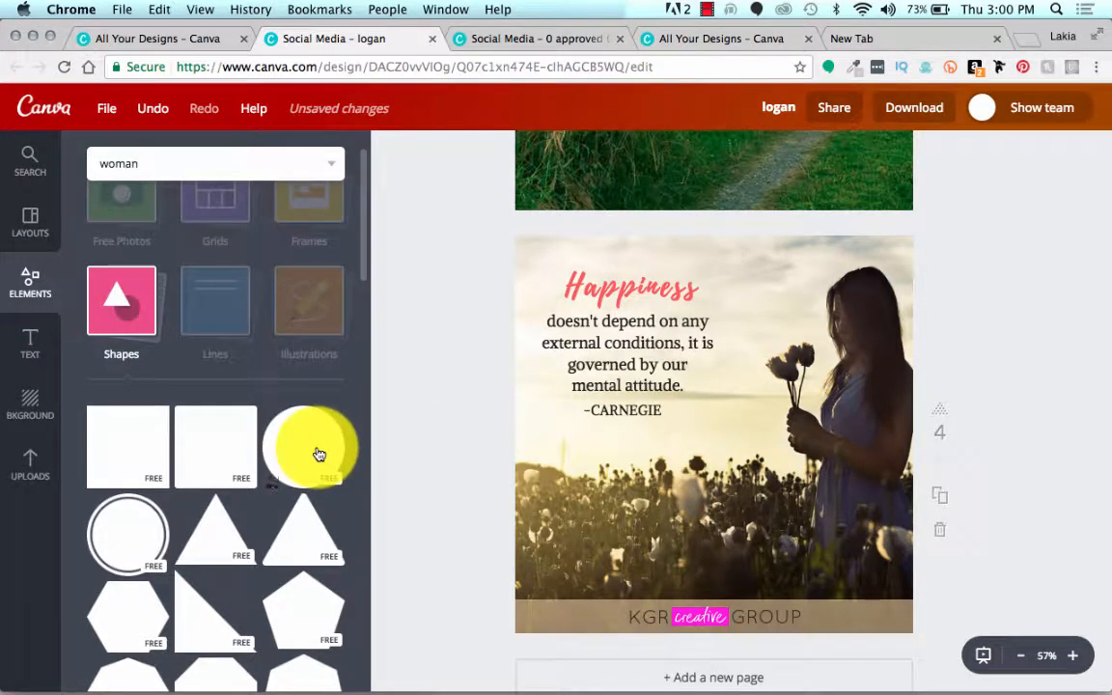
Step: Add a circle shape to page four, shrink it to about 473 × 473, and position it over the Happiness quote
{"action": "left_click_drag", "start_coordinate": [319, 455], "coordinate": [702, 379]}
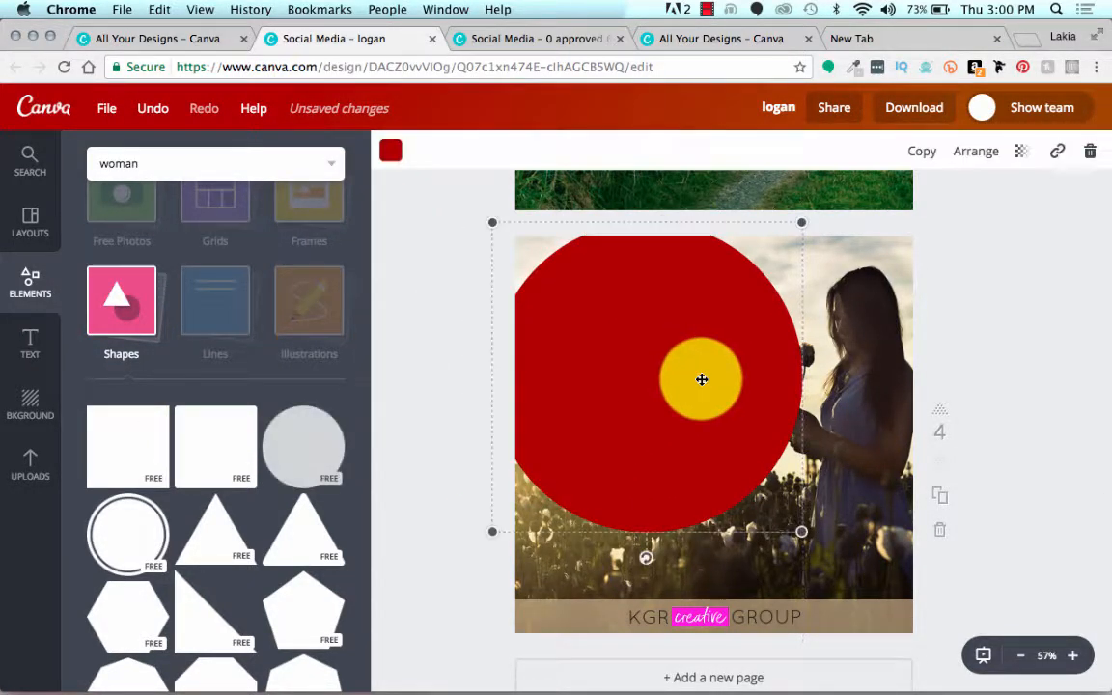
{"action": "left_click_drag", "start_coordinate": [493, 531], "coordinate": [604, 494]}
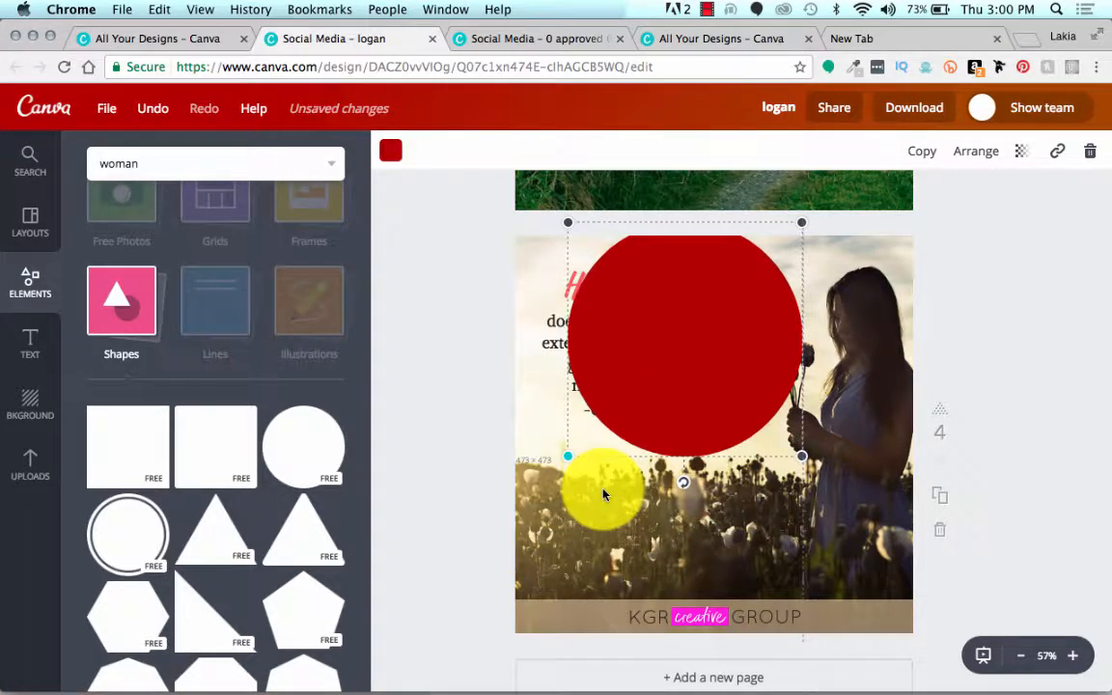
{"action": "left_click_drag", "start_coordinate": [675, 375], "coordinate": [630, 390]}
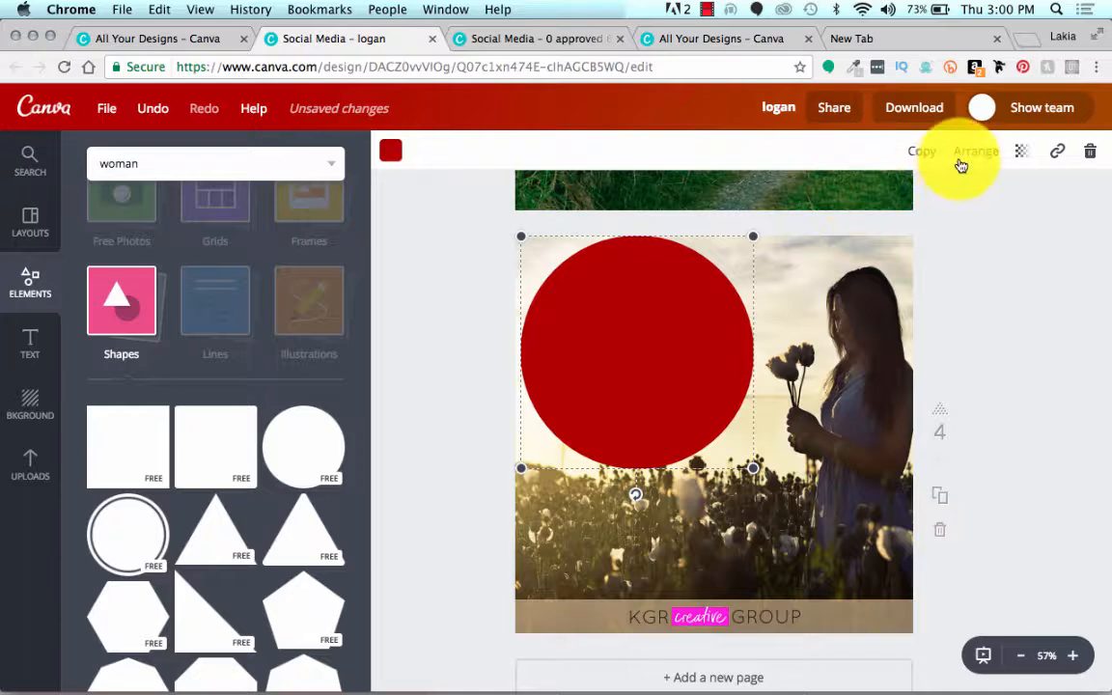
Step: Change the fill color of the circle covering the quote to white
{"action": "left_click", "coordinate": [392, 154]}
{"action": "scroll", "coordinate": [483, 396], "scroll_direction": "down", "scroll_amount": 3}
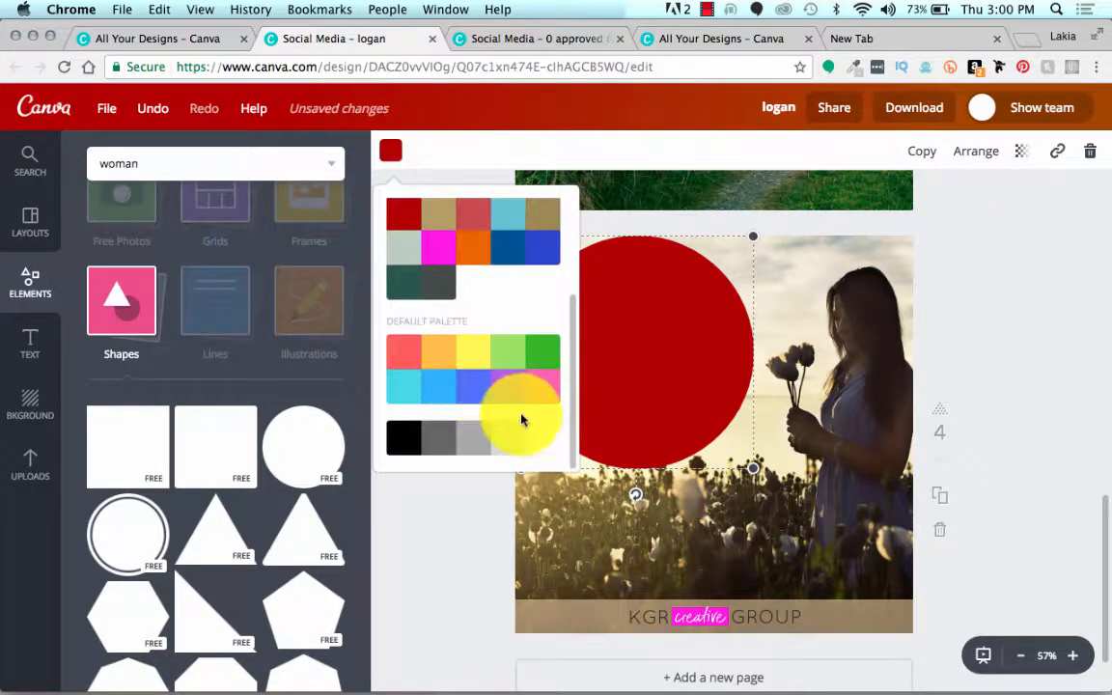
{"action": "left_click", "coordinate": [546, 446]}
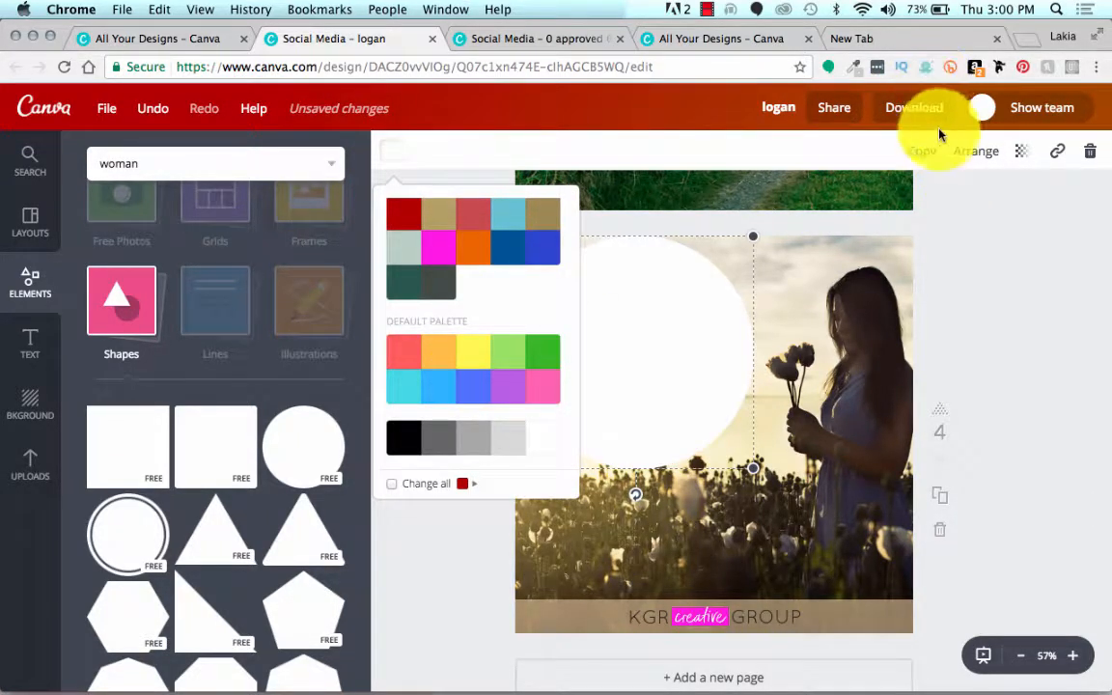
Step: Send the white circle behind all the quote text and shrink it to fit closely around the quote
{"action": "left_click", "coordinate": [970, 155]}
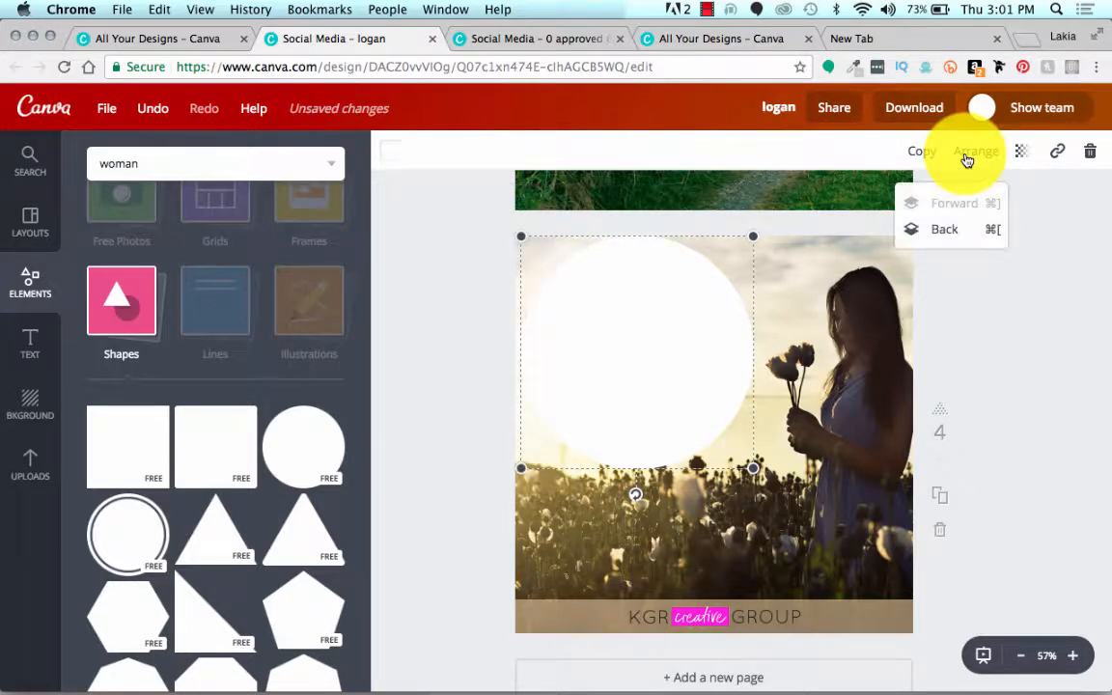
{"action": "left_click", "coordinate": [949, 231]}
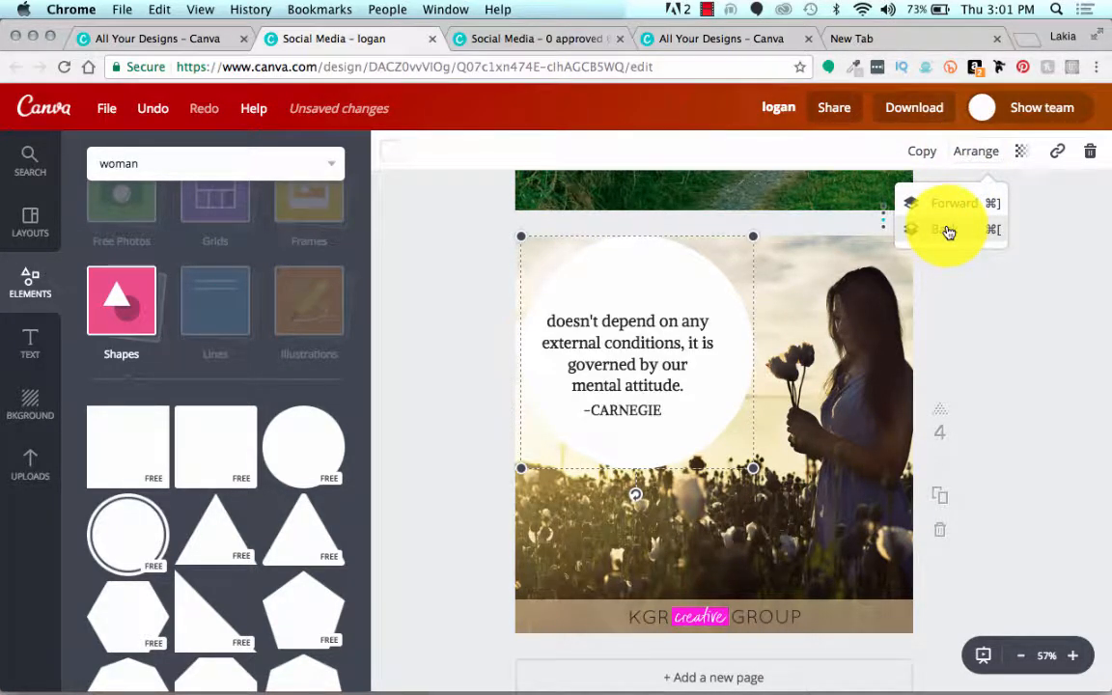
{"action": "left_click", "coordinate": [949, 232]}
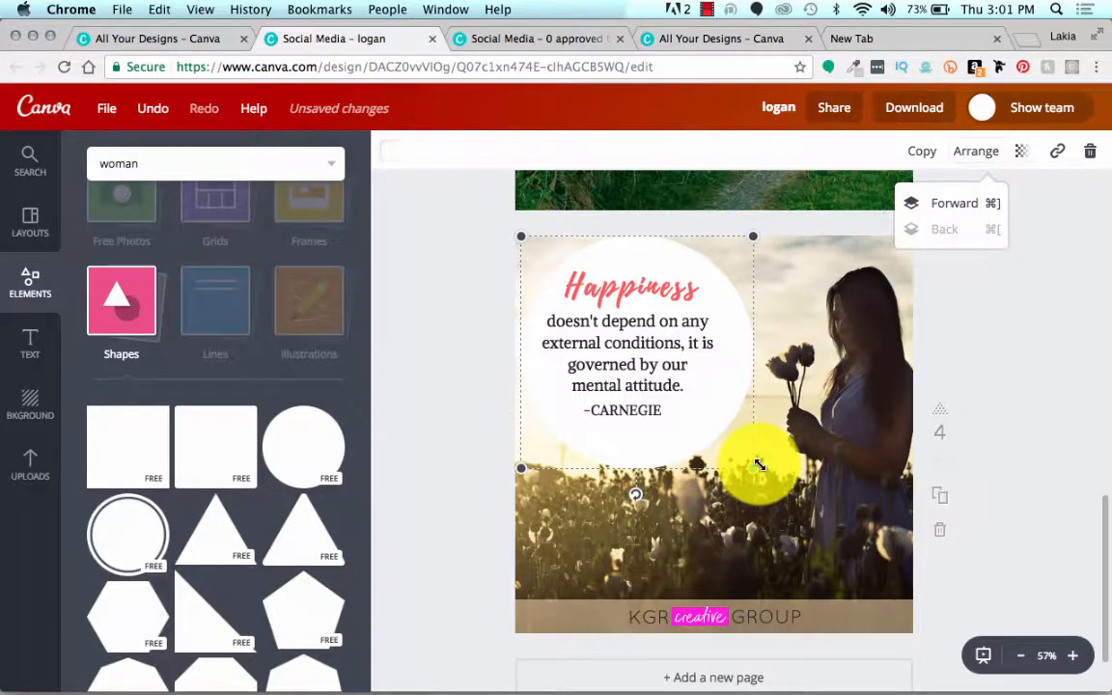
{"action": "left_click_drag", "start_coordinate": [760, 465], "coordinate": [722, 438]}
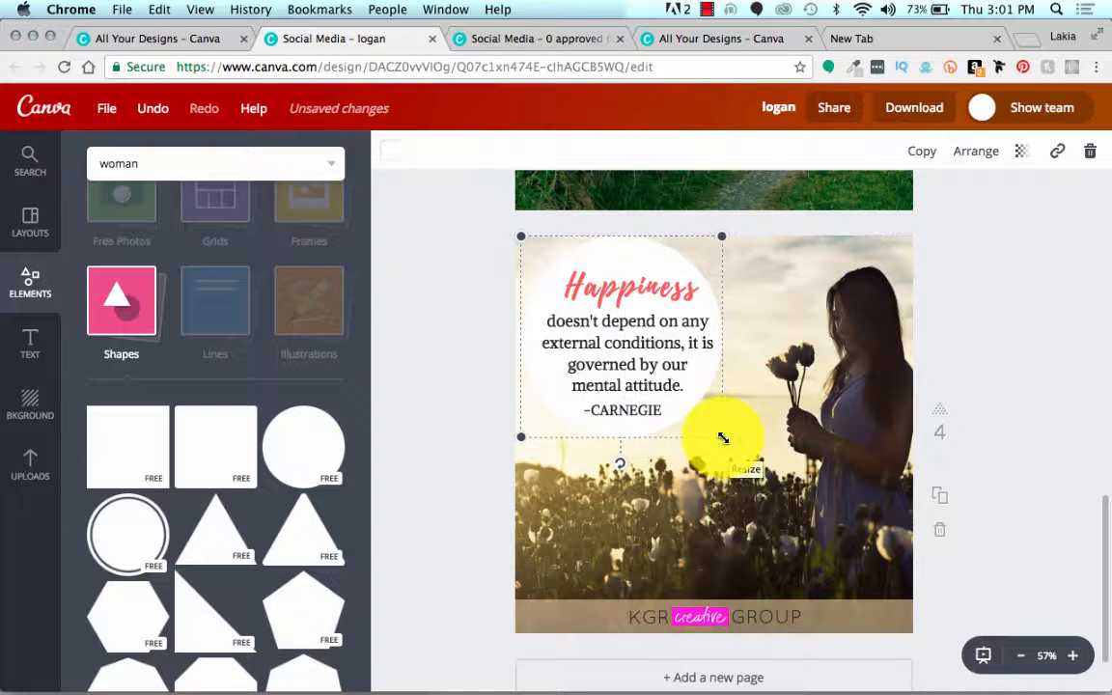
Step: Shift the white circle slightly right, shrink it a little around the quote, and move the heading and quote body up within it
{"action": "left_click", "coordinate": [703, 417]}
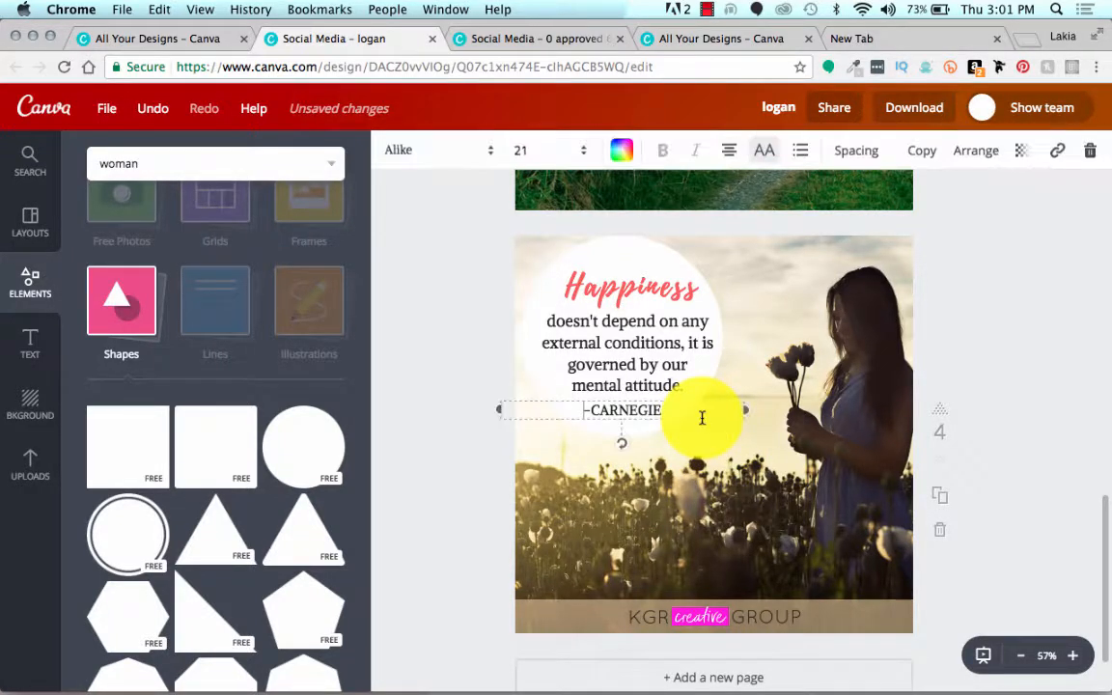
{"action": "left_click", "coordinate": [610, 245]}
{"action": "left_click_drag", "start_coordinate": [610, 245], "coordinate": [614, 245]}
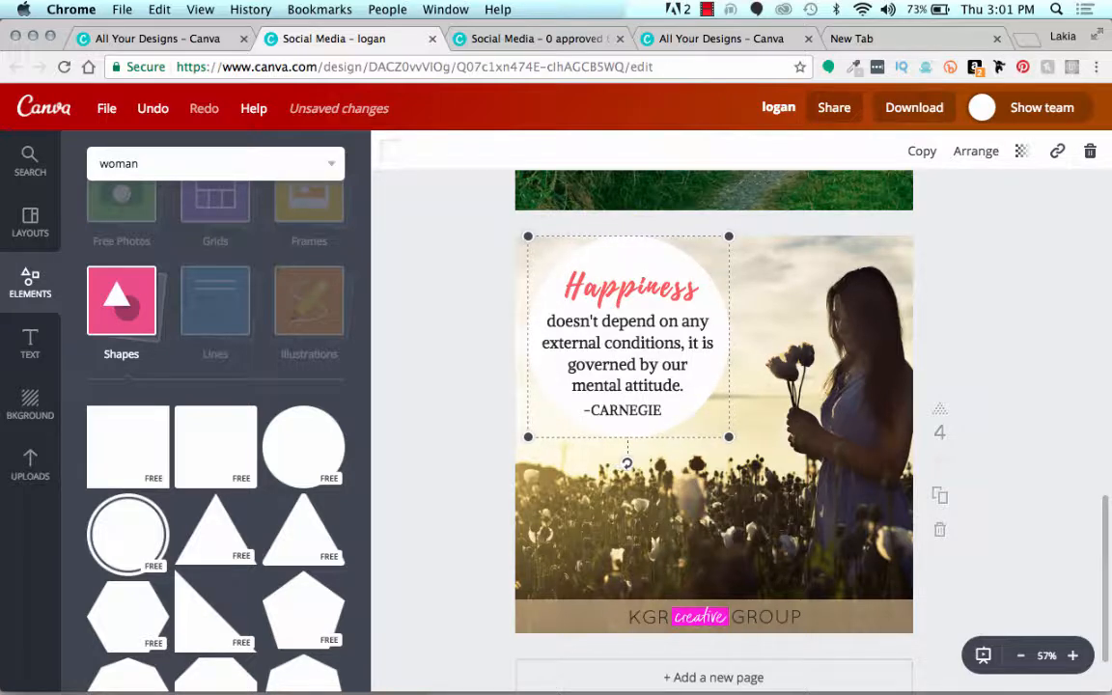
{"action": "left_click", "coordinate": [534, 244]}
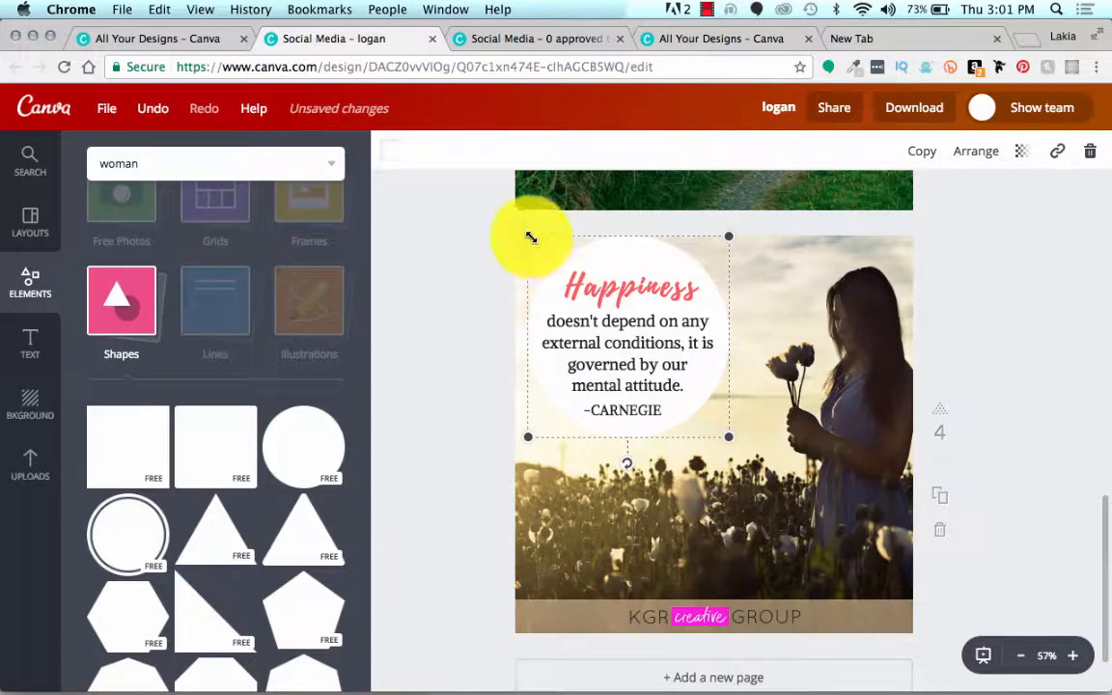
{"action": "left_click_drag", "start_coordinate": [530, 236], "coordinate": [531, 245]}
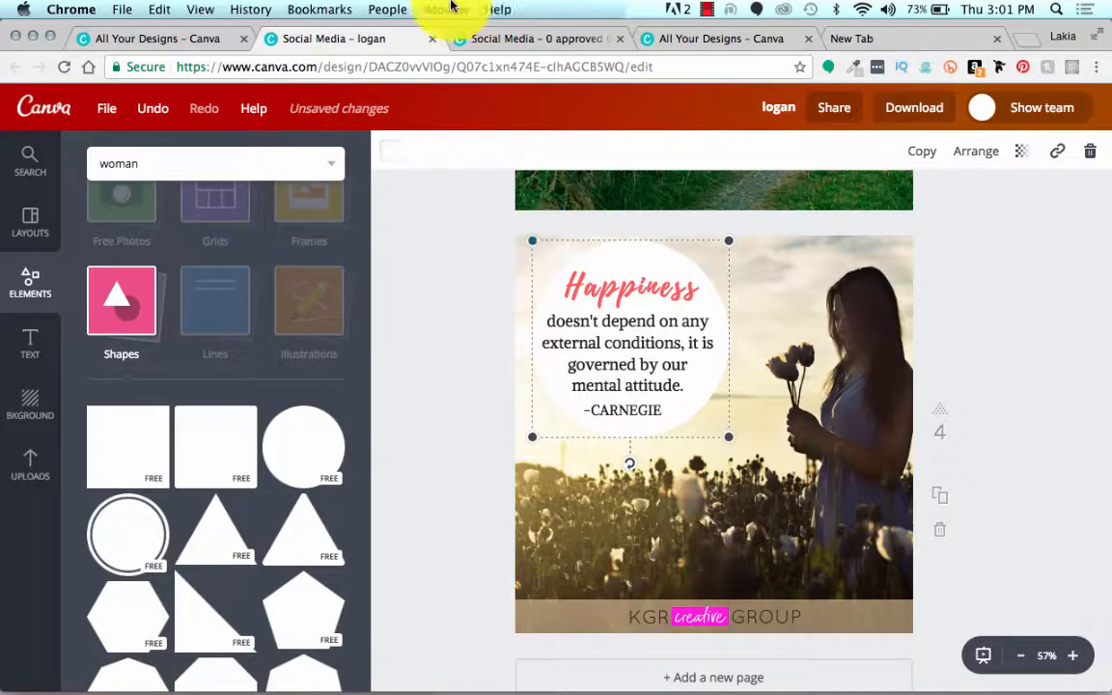
{"action": "key", "text": "Up"}
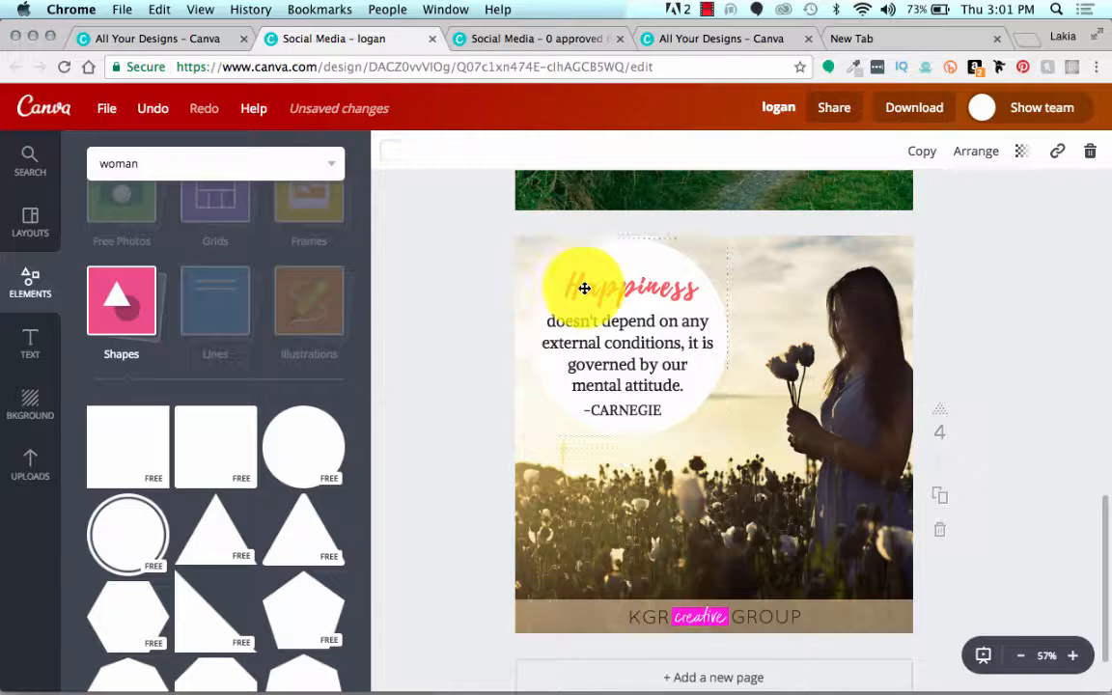
{"action": "left_click_drag", "start_coordinate": [584, 286], "coordinate": [583, 283]}
{"action": "left_click_drag", "start_coordinate": [591, 337], "coordinate": [591, 337]}
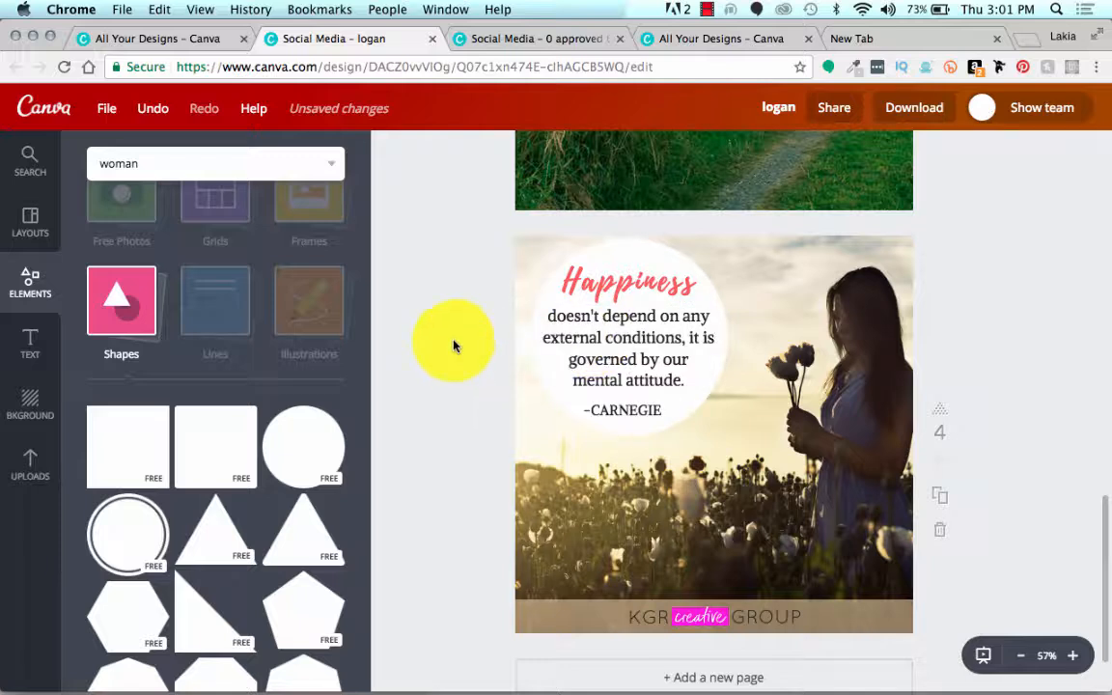
Step: Set the transparency of the white circle behind the Happiness quote to 47
{"action": "left_click", "coordinate": [652, 248]}
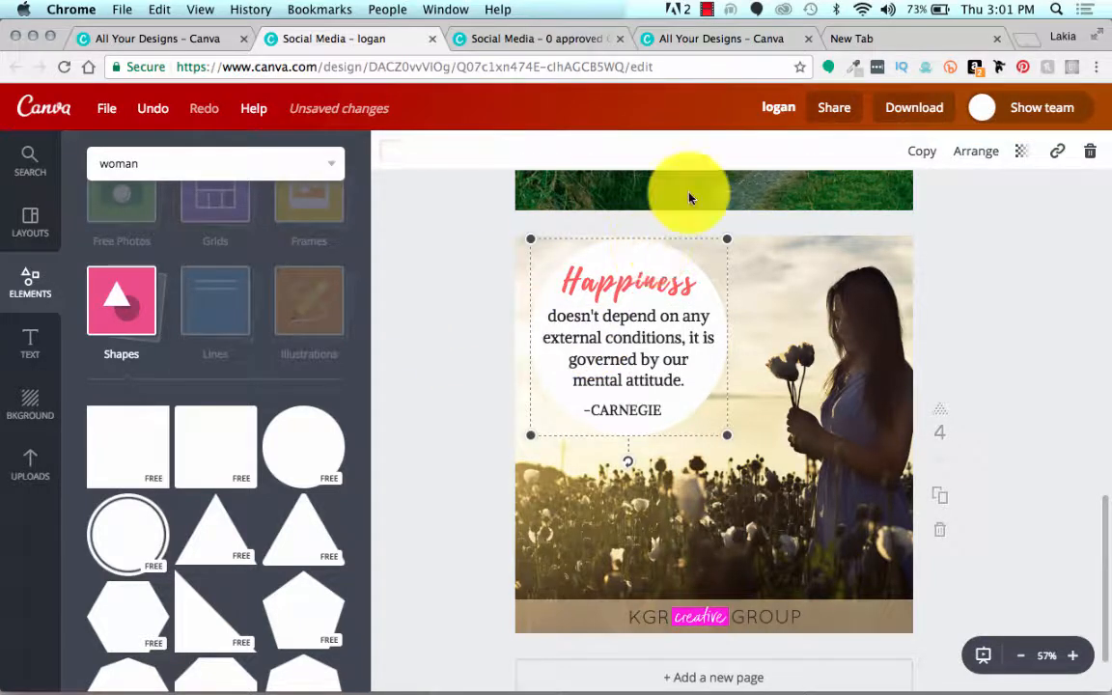
{"action": "left_click", "coordinate": [1018, 153]}
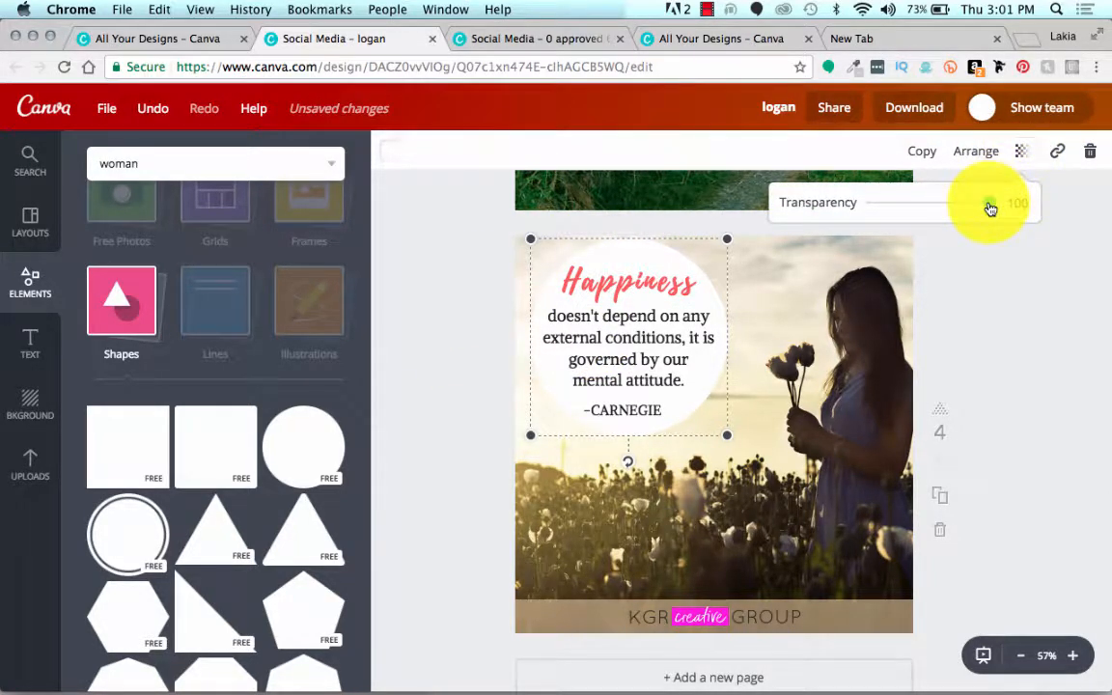
{"action": "left_click_drag", "start_coordinate": [983, 209], "coordinate": [941, 213]}
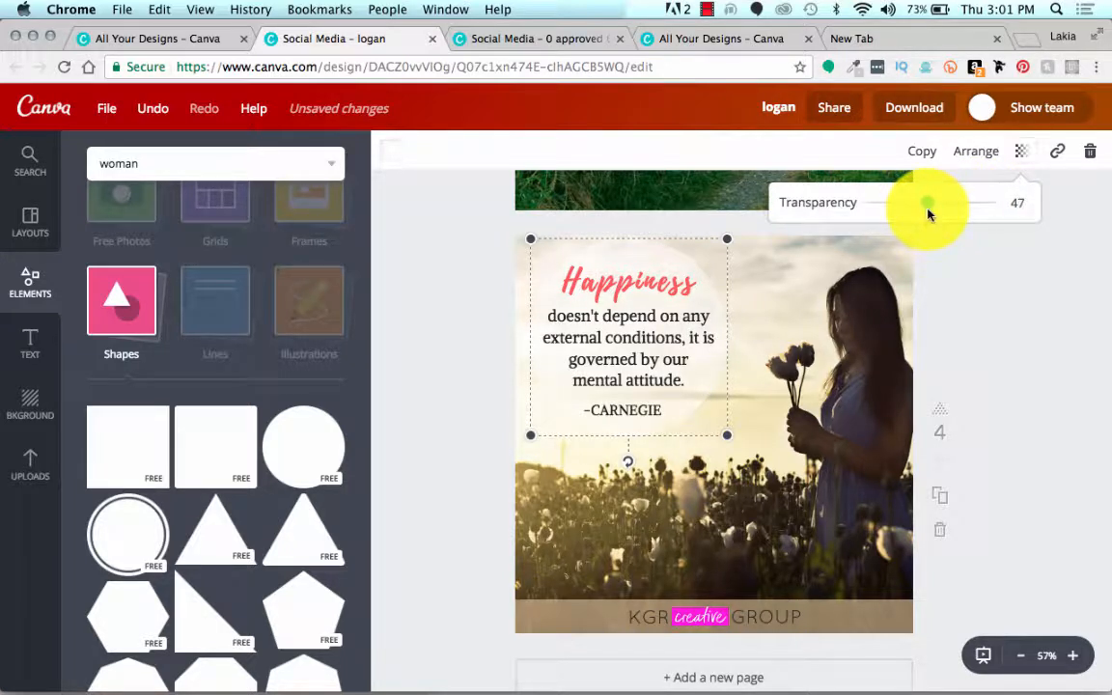
{"action": "left_click", "coordinate": [443, 263]}
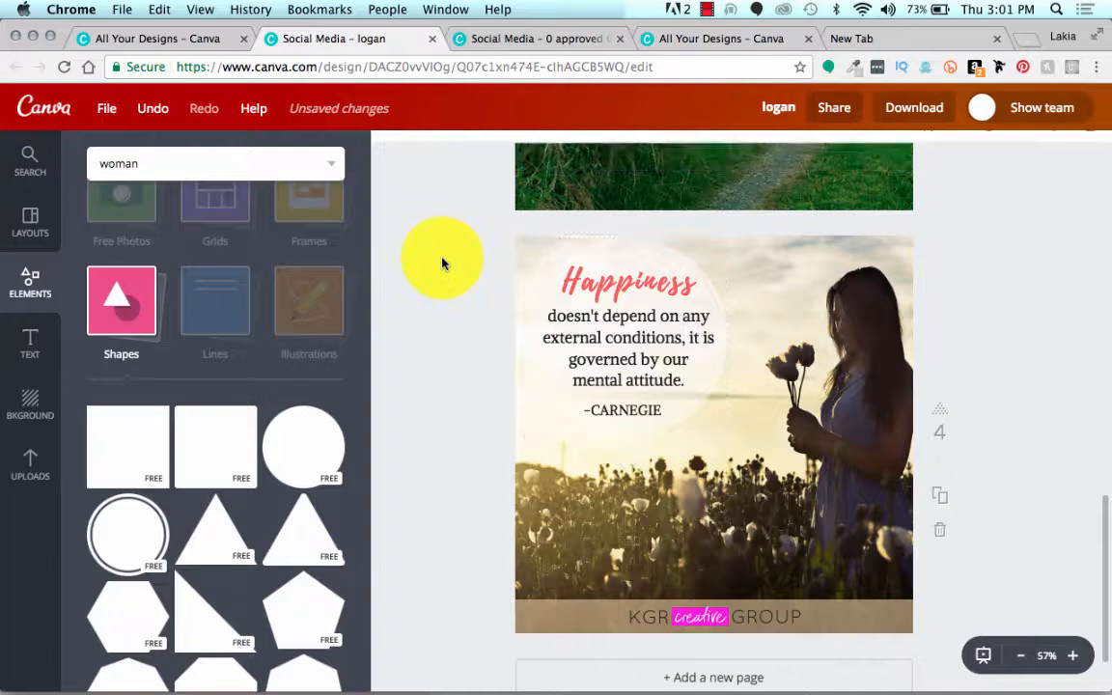
{"action": "right_click", "coordinate": [441, 253]}
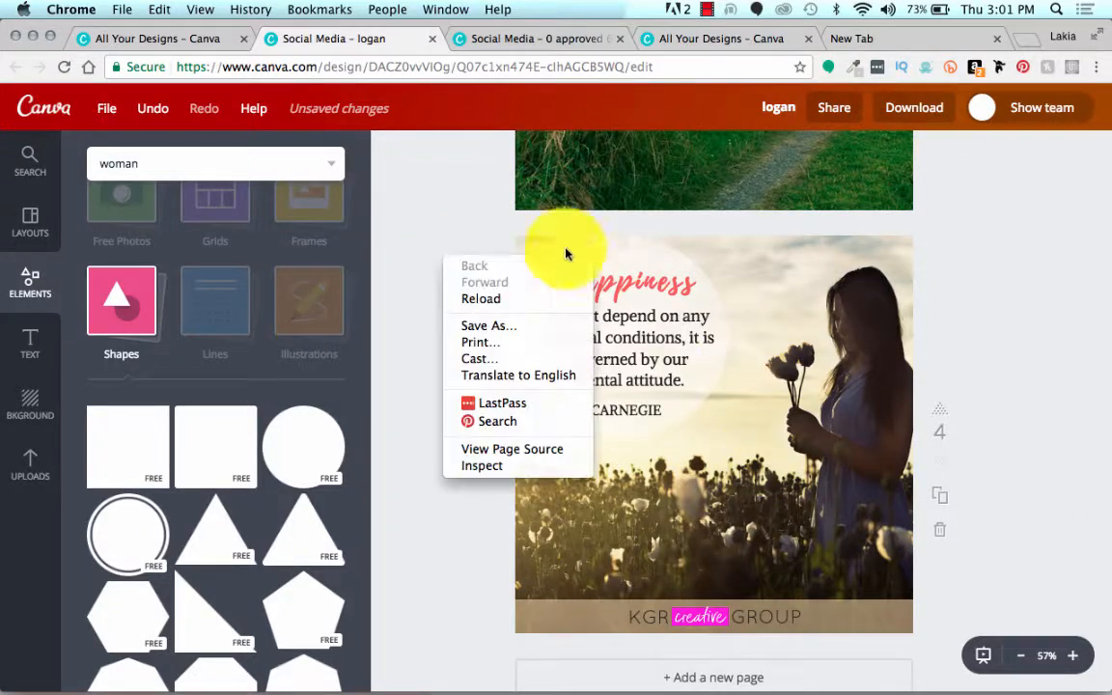
{"action": "left_click", "coordinate": [447, 226]}
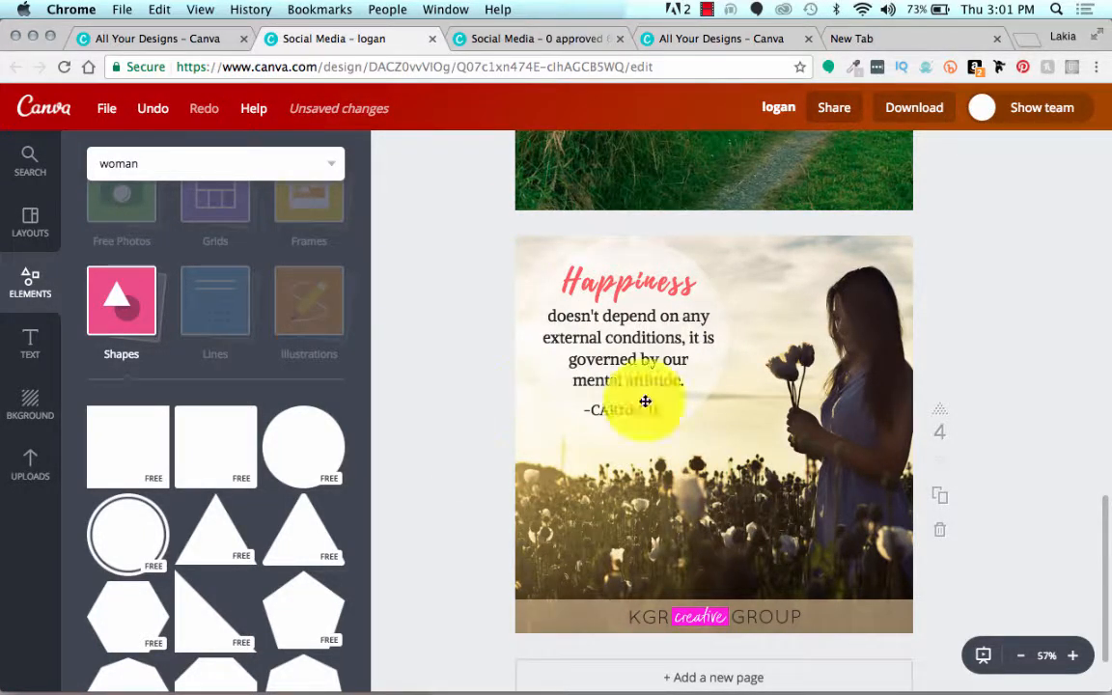
Step: Delete the tan and pink chevron pattern from the birthday message design on page two
{"action": "scroll", "coordinate": [392, 305], "scroll_direction": "down", "scroll_amount": 1}
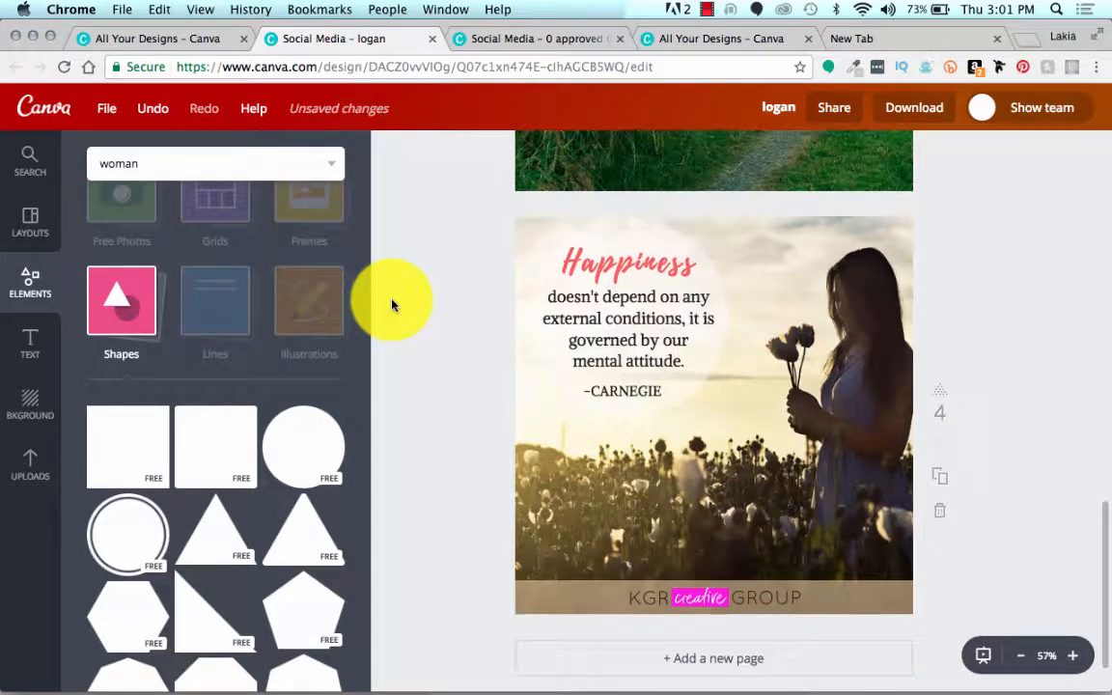
{"action": "scroll", "coordinate": [392, 305], "scroll_direction": "up", "scroll_amount": 5}
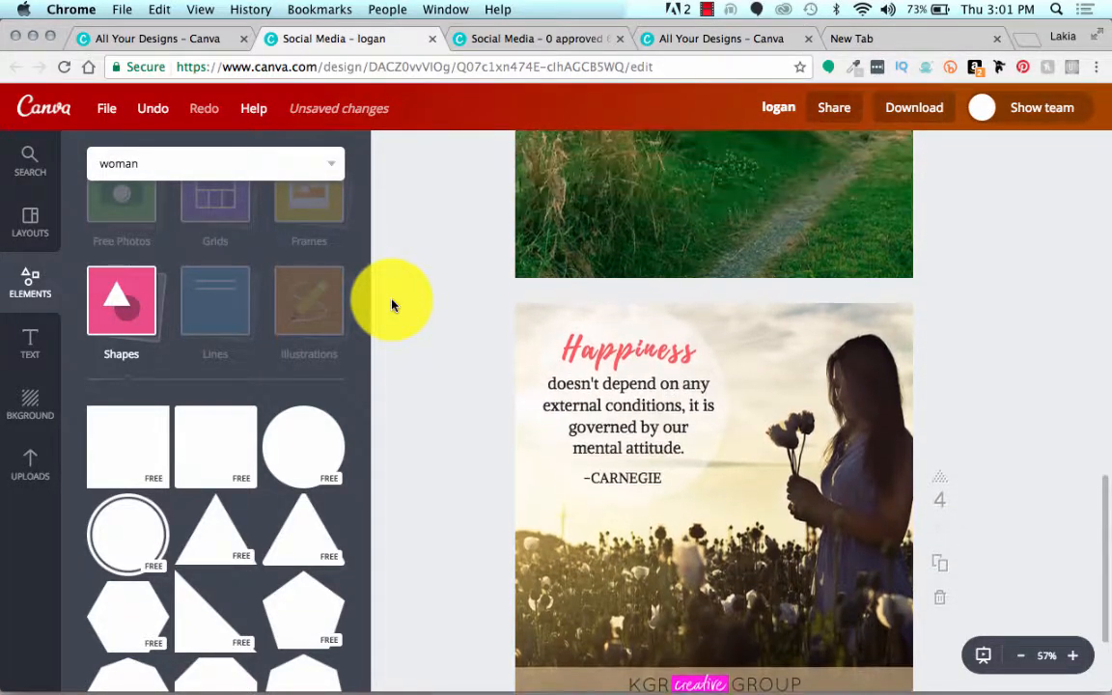
{"action": "scroll", "coordinate": [392, 305], "scroll_direction": "up", "scroll_amount": 2}
{"action": "scroll", "coordinate": [392, 305], "scroll_direction": "down", "scroll_amount": 5}
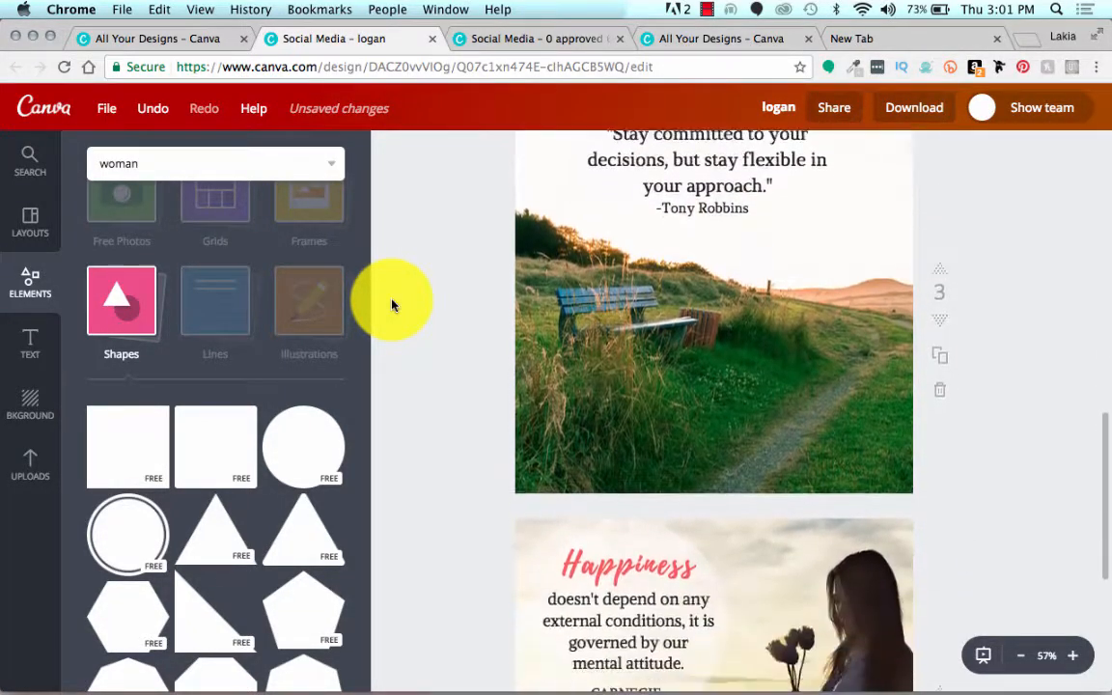
{"action": "scroll", "coordinate": [391, 300], "scroll_direction": "up", "scroll_amount": 6}
{"action": "scroll", "coordinate": [390, 300], "scroll_direction": "up", "scroll_amount": 6}
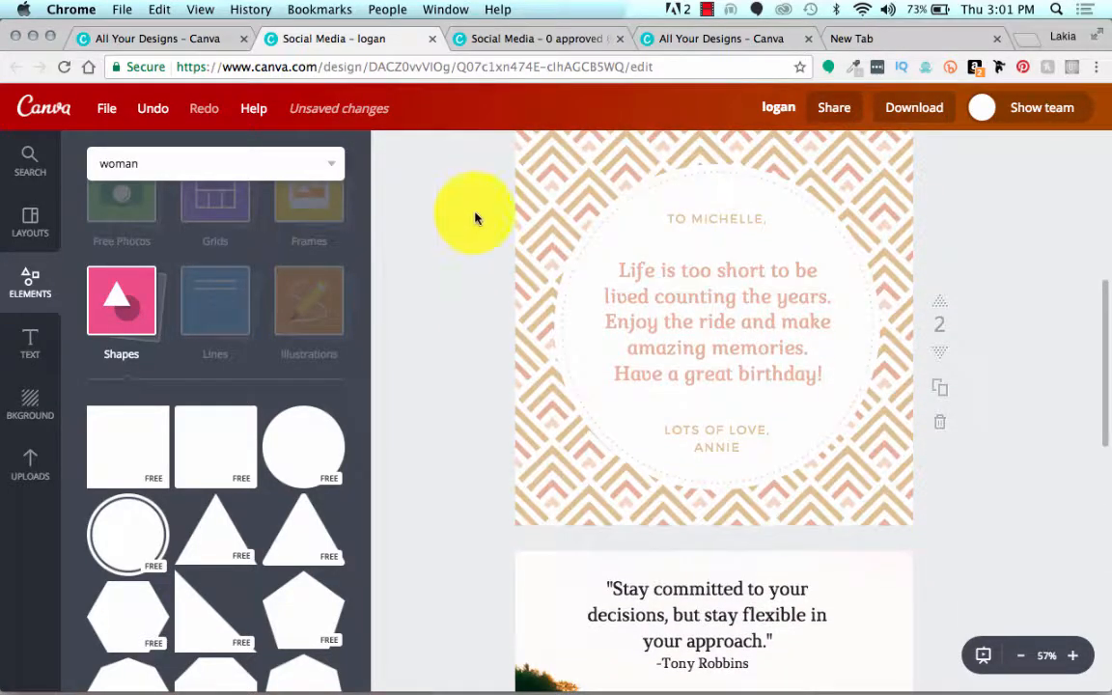
{"action": "scroll", "coordinate": [782, 255], "scroll_direction": "up", "scroll_amount": 3}
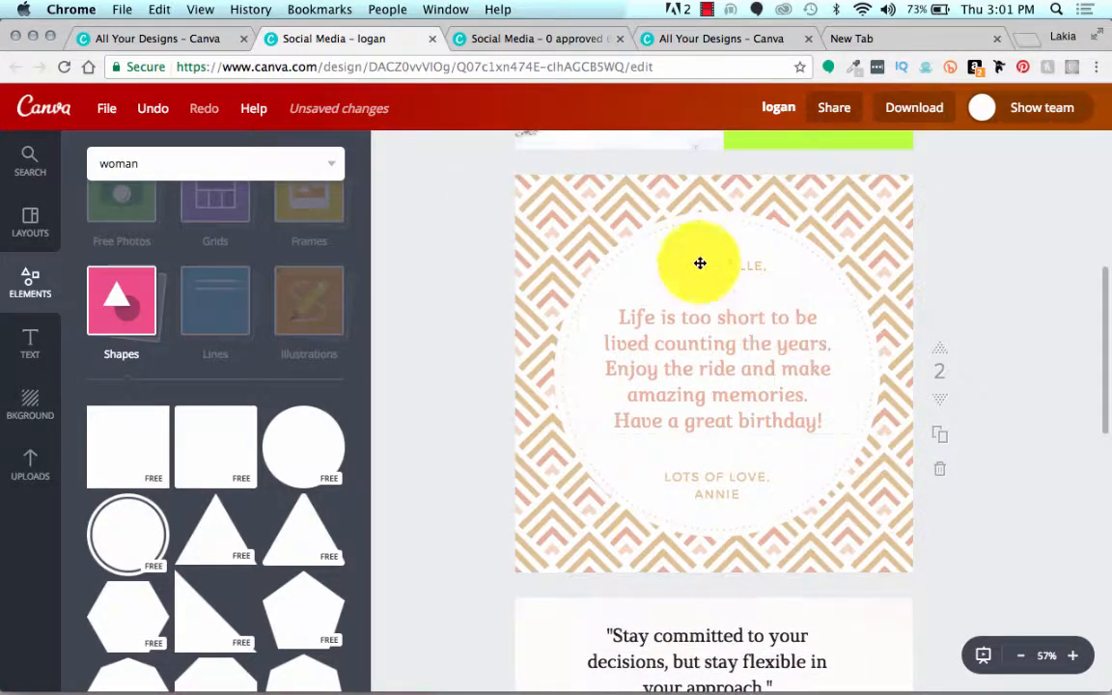
{"action": "left_click", "coordinate": [540, 211]}
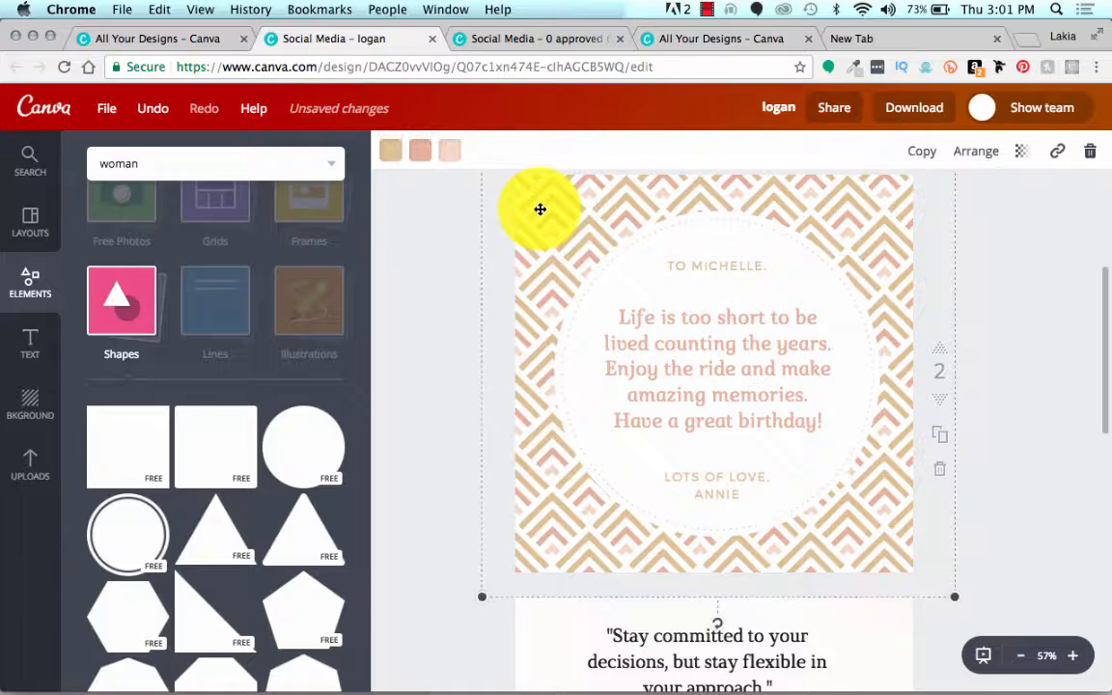
{"action": "key", "text": "Delete"}
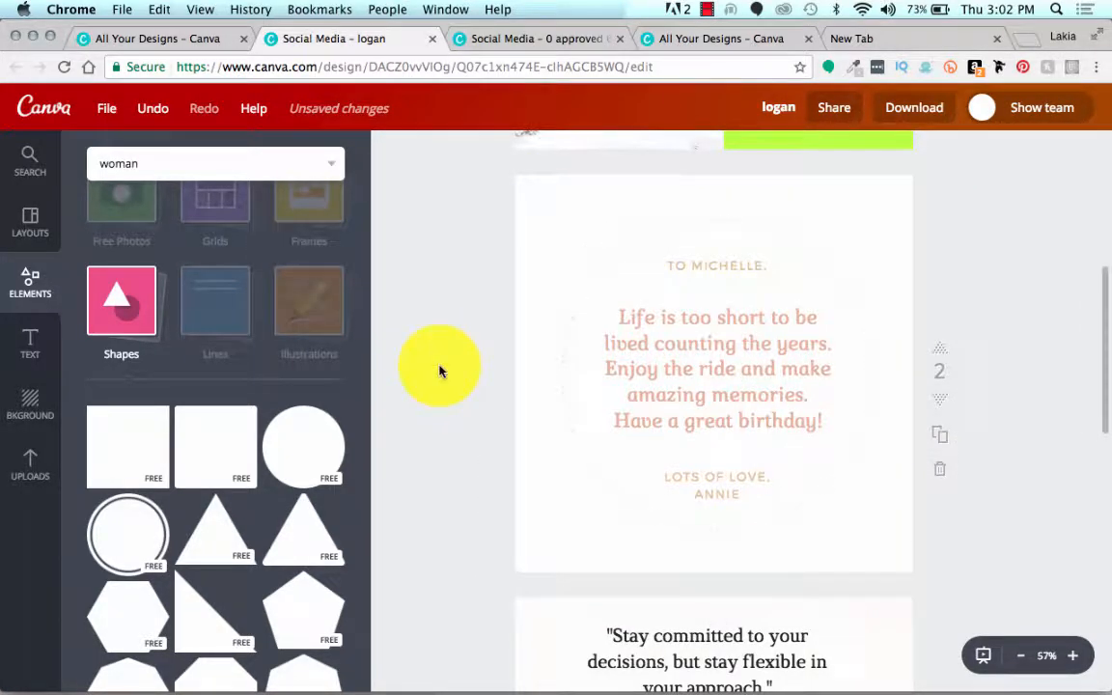
{"action": "scroll", "coordinate": [440, 370], "scroll_direction": "down", "scroll_amount": 5}
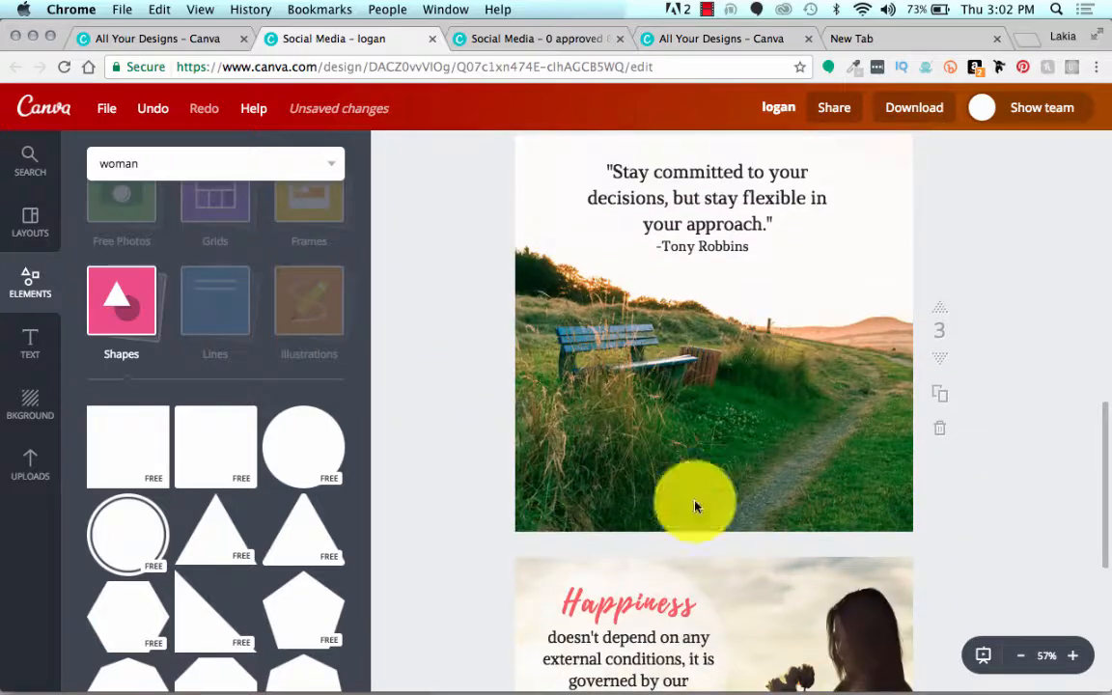
{"action": "left_click", "coordinate": [795, 576]}
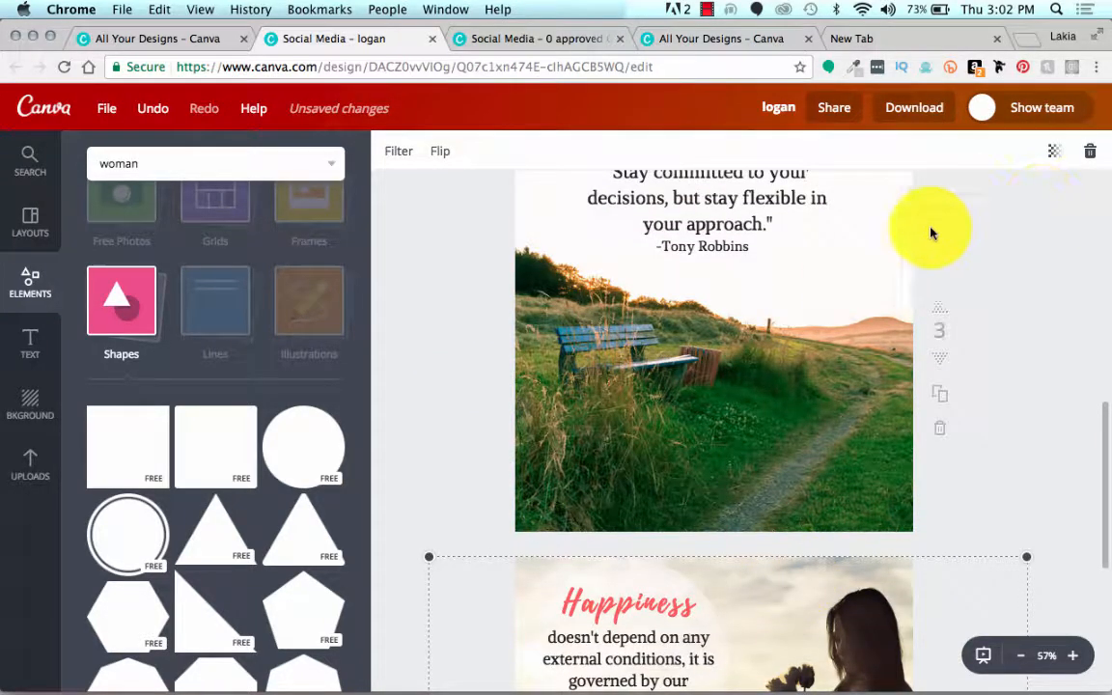
{"action": "scroll", "coordinate": [486, 362], "scroll_direction": "up", "scroll_amount": 5}
Step: Browse the uploaded images and open the folder with the sunset silhouette thumbnail to find a replacement background photo
{"action": "left_click", "coordinate": [58, 473]}
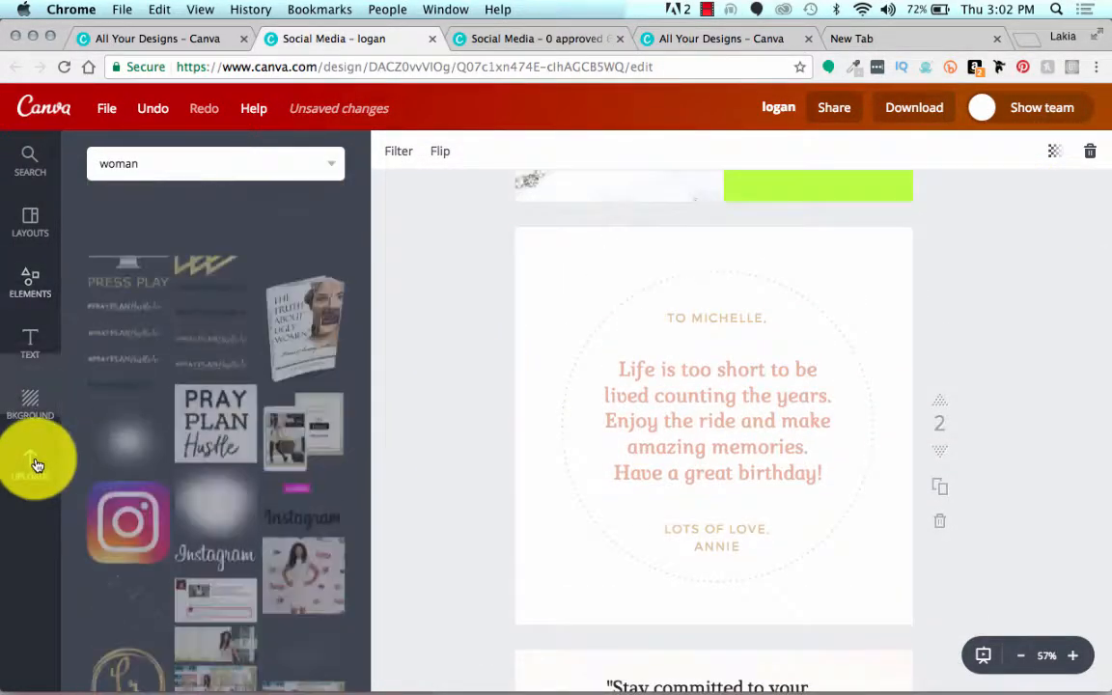
{"action": "scroll", "coordinate": [271, 276], "scroll_direction": "up", "scroll_amount": 3}
{"action": "scroll", "coordinate": [273, 275], "scroll_direction": "up", "scroll_amount": 2}
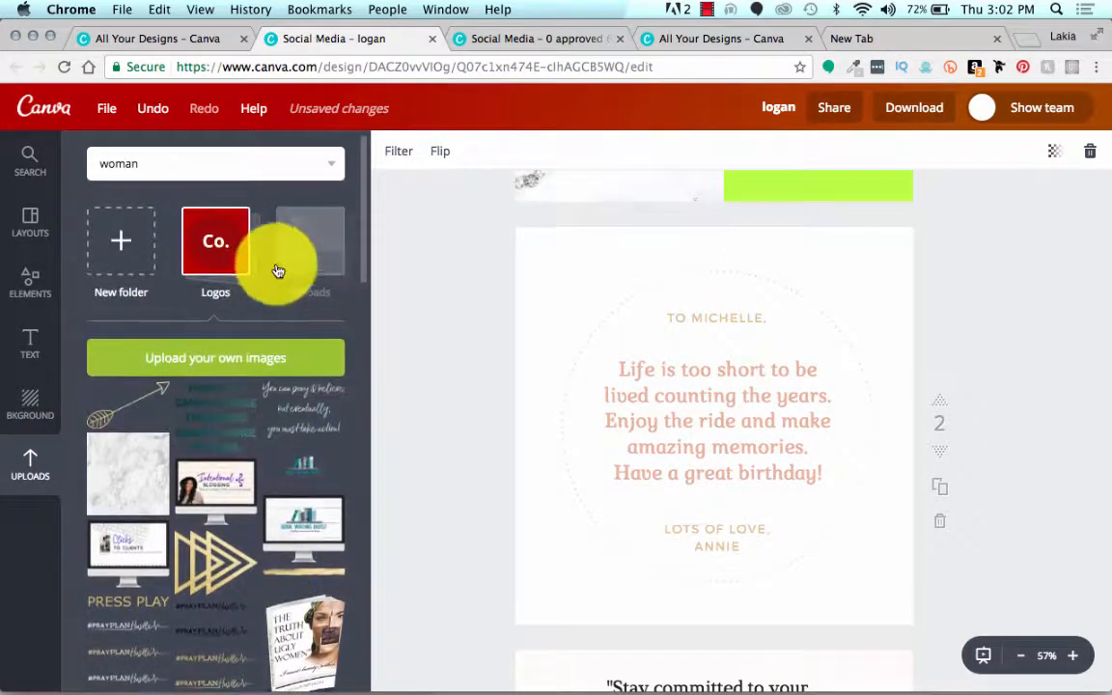
{"action": "left_click", "coordinate": [321, 240]}
{"action": "scroll", "coordinate": [235, 485], "scroll_direction": "down", "scroll_amount": 10}
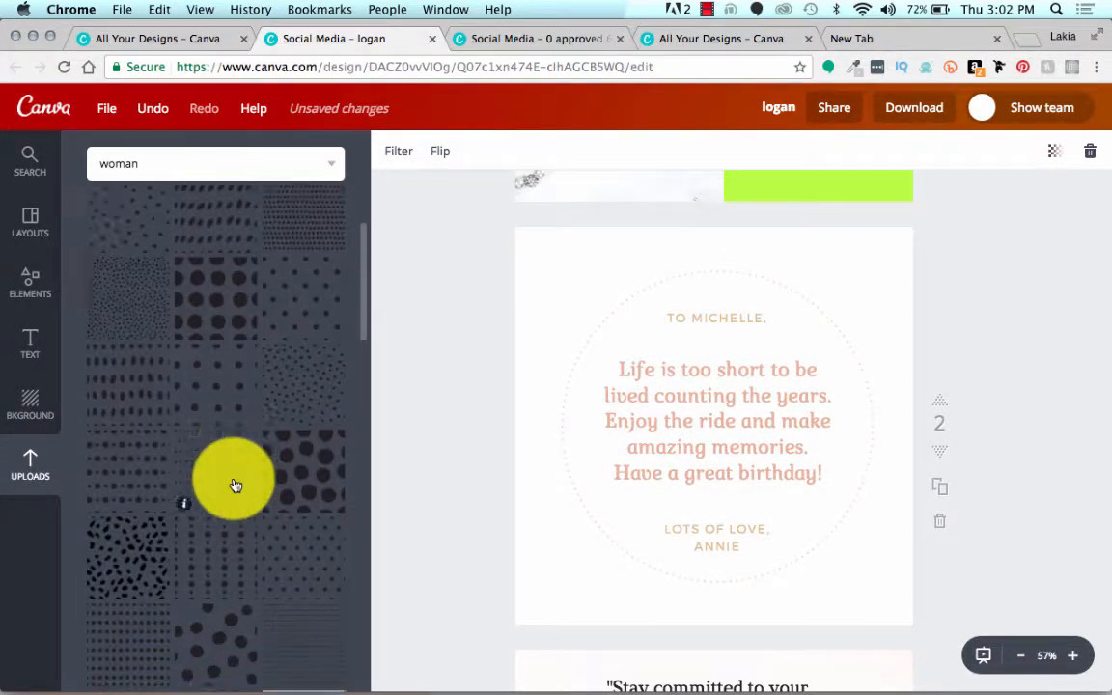
{"action": "scroll", "coordinate": [237, 484], "scroll_direction": "up", "scroll_amount": 10}
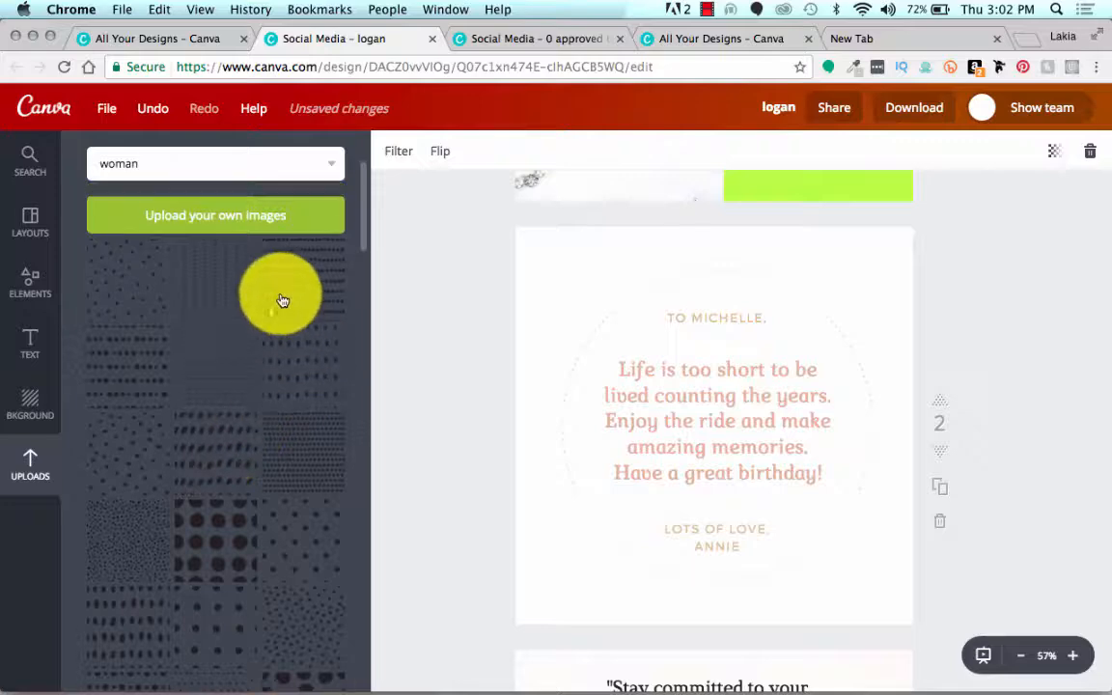
{"action": "scroll", "coordinate": [280, 300], "scroll_direction": "up", "scroll_amount": 2}
{"action": "left_click", "coordinate": [314, 236]}
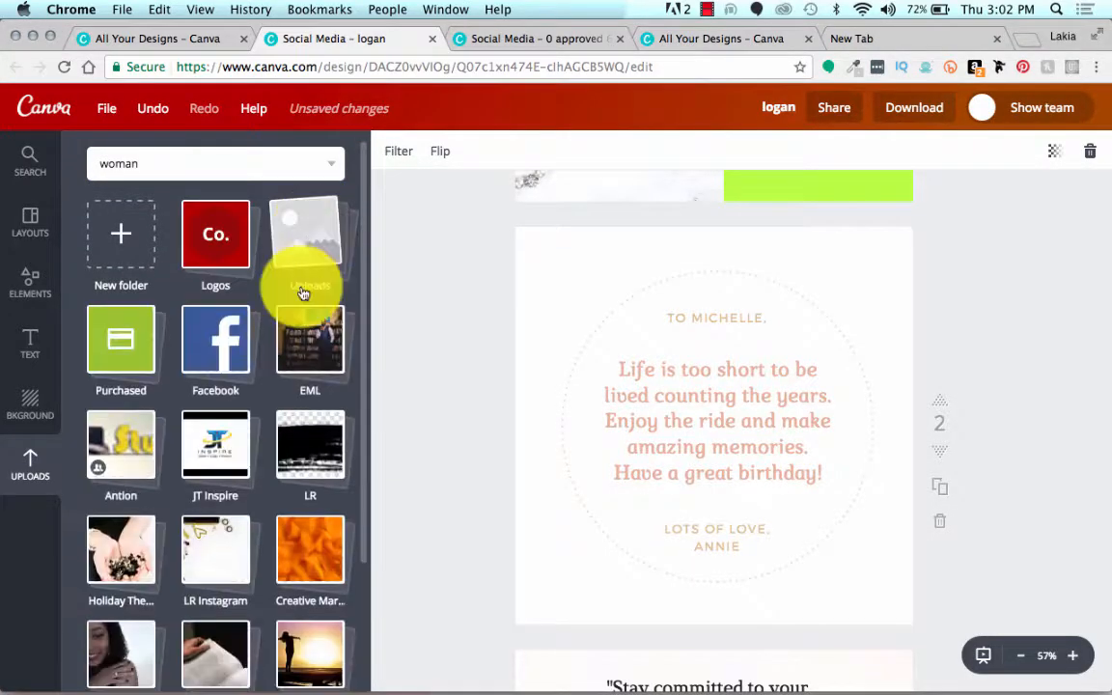
{"action": "scroll", "coordinate": [290, 328], "scroll_direction": "down", "scroll_amount": 5}
{"action": "left_click", "coordinate": [311, 516]}
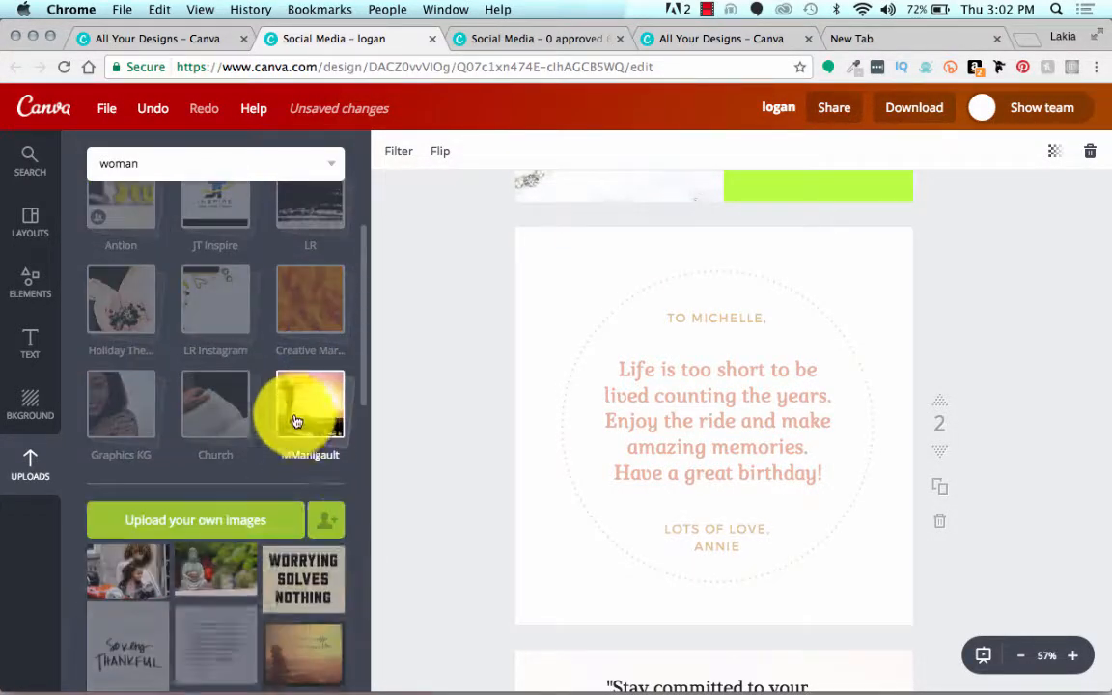
{"action": "scroll", "coordinate": [280, 522], "scroll_direction": "down", "scroll_amount": 5}
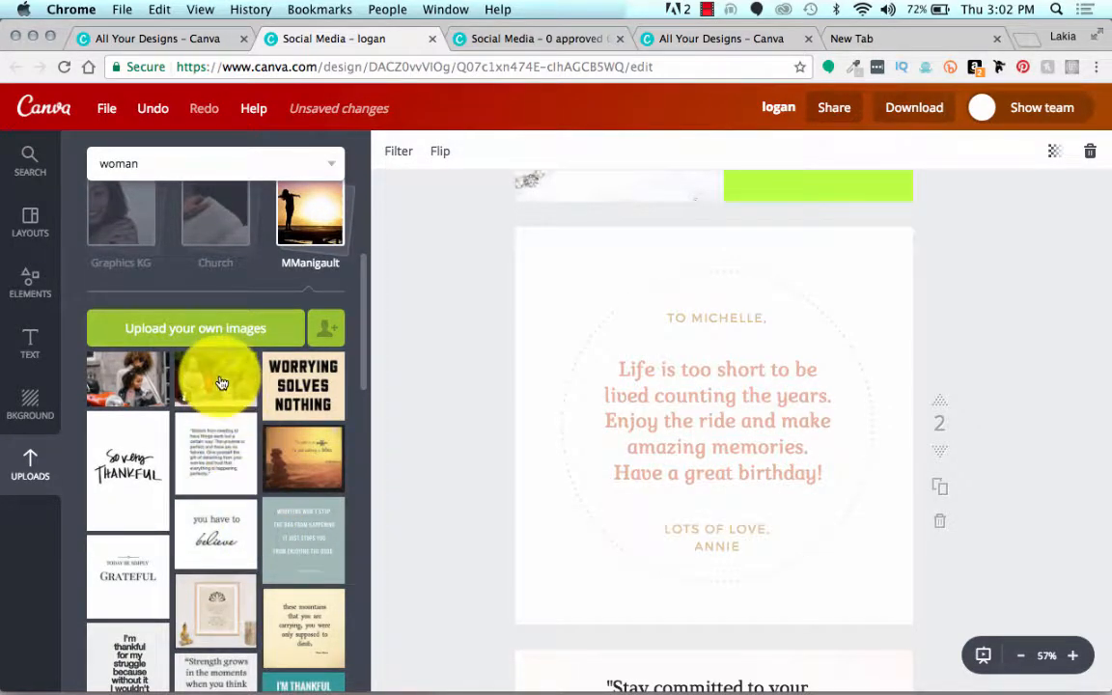
Step: Place the Buddha statue photo on page two, enlarged to cover the whole page behind the white circle and birthday text
{"action": "left_click_drag", "start_coordinate": [220, 384], "coordinate": [784, 408]}
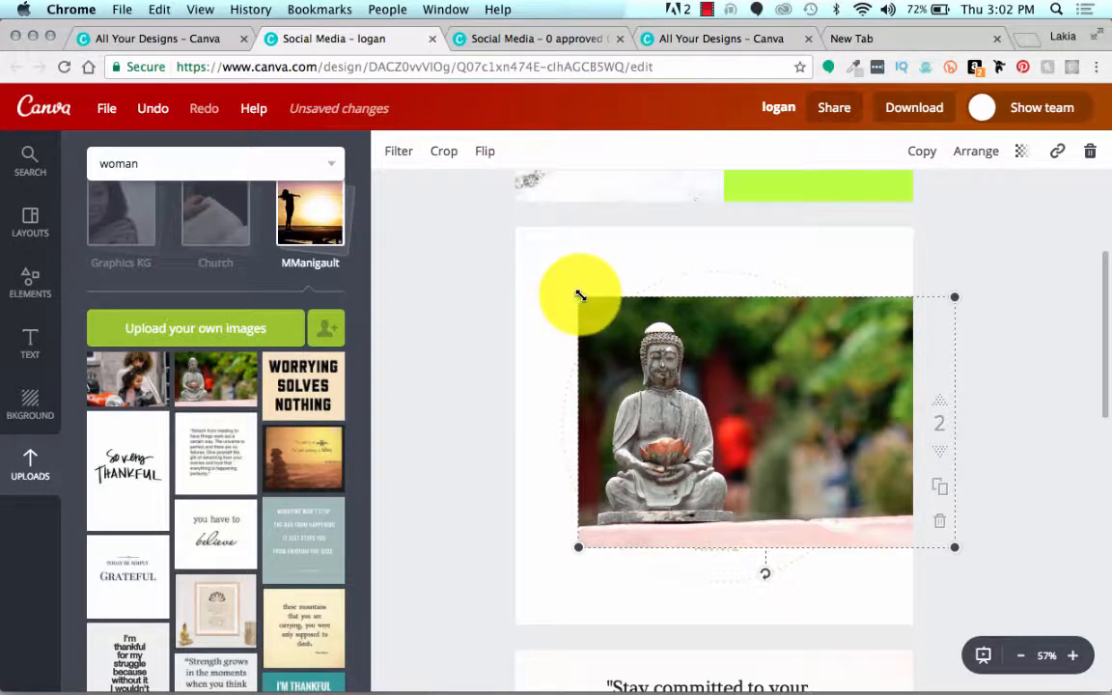
{"action": "left_click_drag", "start_coordinate": [579, 300], "coordinate": [379, 509]}
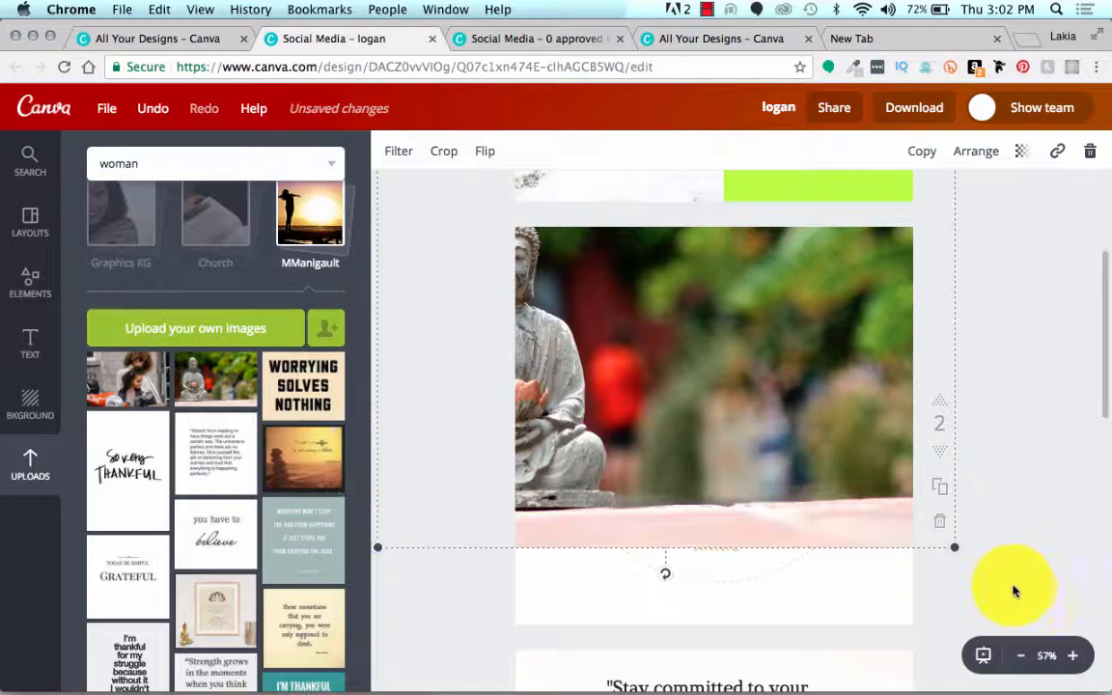
{"action": "left_click_drag", "start_coordinate": [963, 557], "coordinate": [1067, 658]}
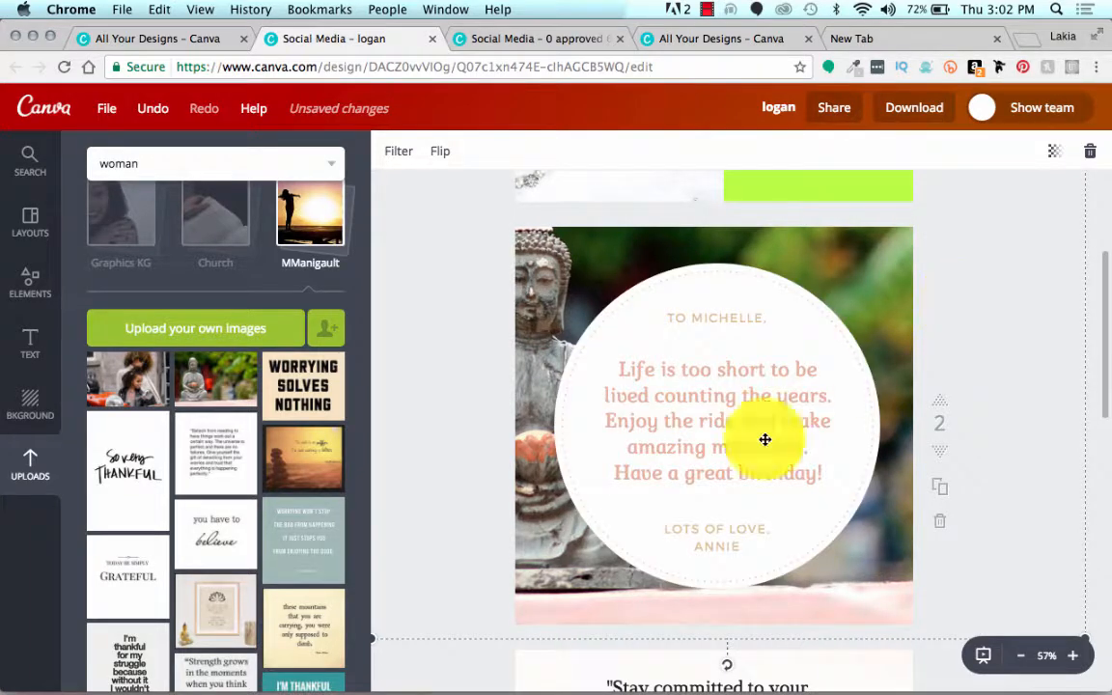
{"action": "left_click", "coordinate": [447, 496]}
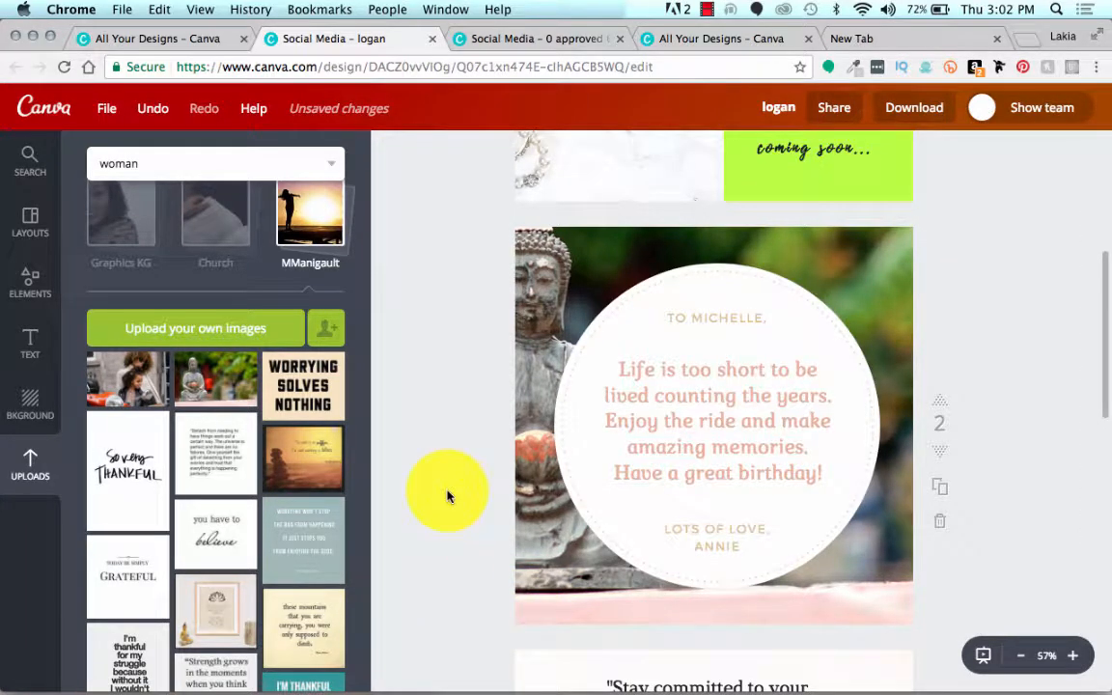
{"action": "scroll", "coordinate": [447, 496], "scroll_direction": "up", "scroll_amount": 5}
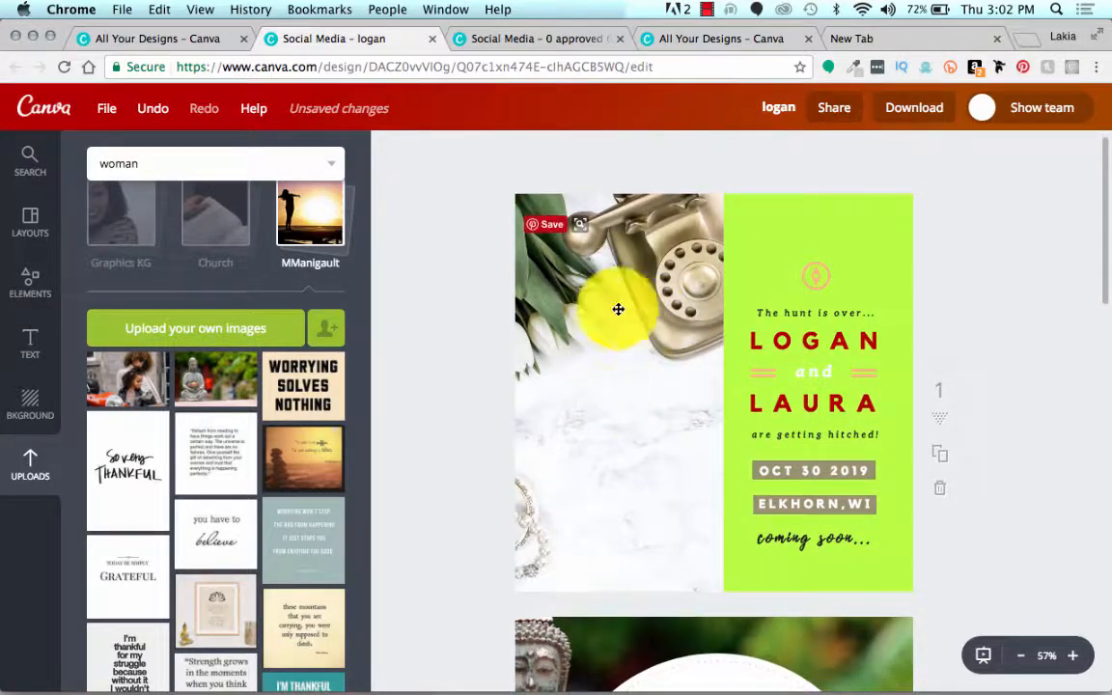
{"action": "scroll", "coordinate": [512, 376], "scroll_direction": "down", "scroll_amount": 5}
{"action": "scroll", "coordinate": [485, 497], "scroll_direction": "down", "scroll_amount": 4}
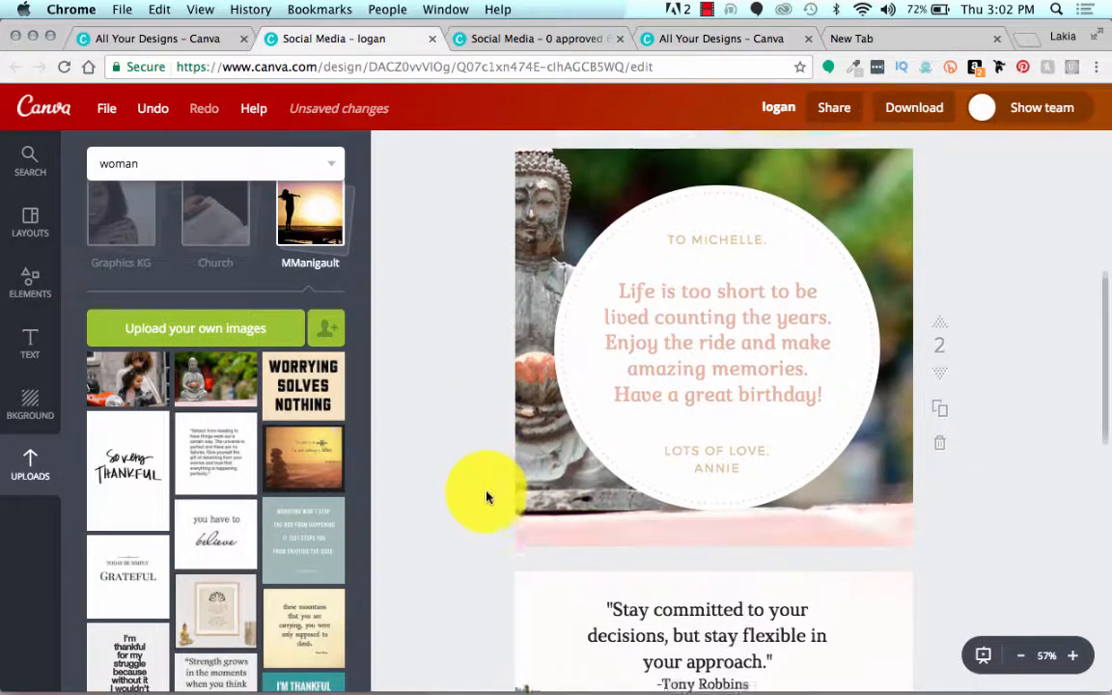
{"action": "scroll", "coordinate": [486, 496], "scroll_direction": "down", "scroll_amount": 6}
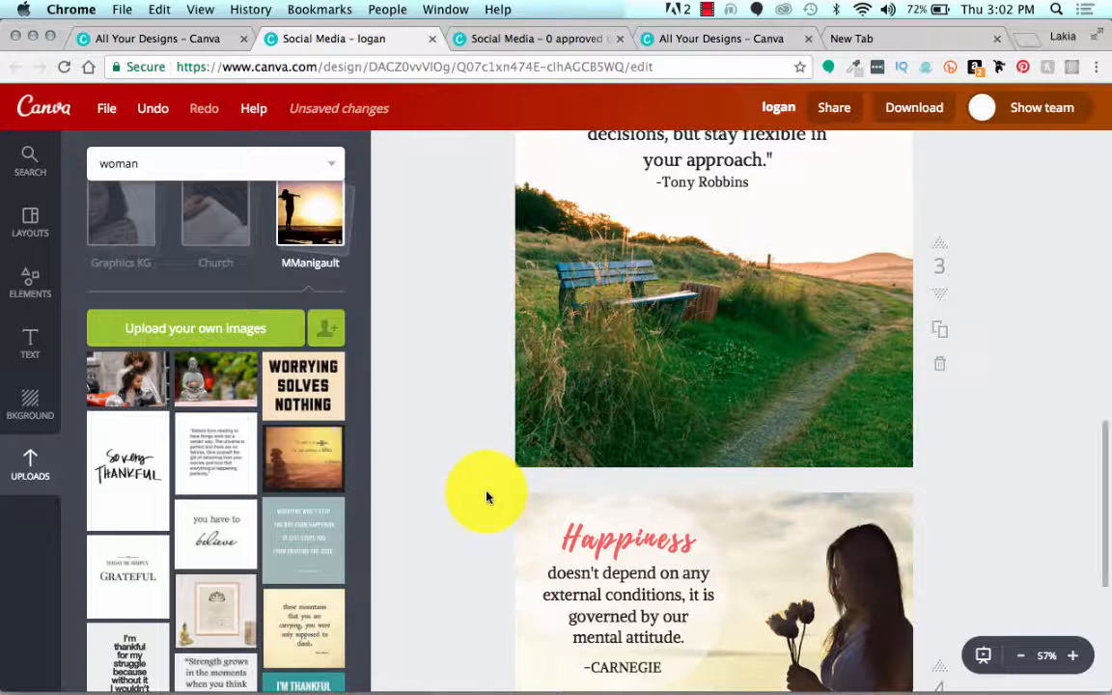
Step: Duplicate page four's Happiness quote design and delete the silhouette background photo from the copy on page five
{"action": "scroll", "coordinate": [487, 497], "scroll_direction": "down", "scroll_amount": 5}
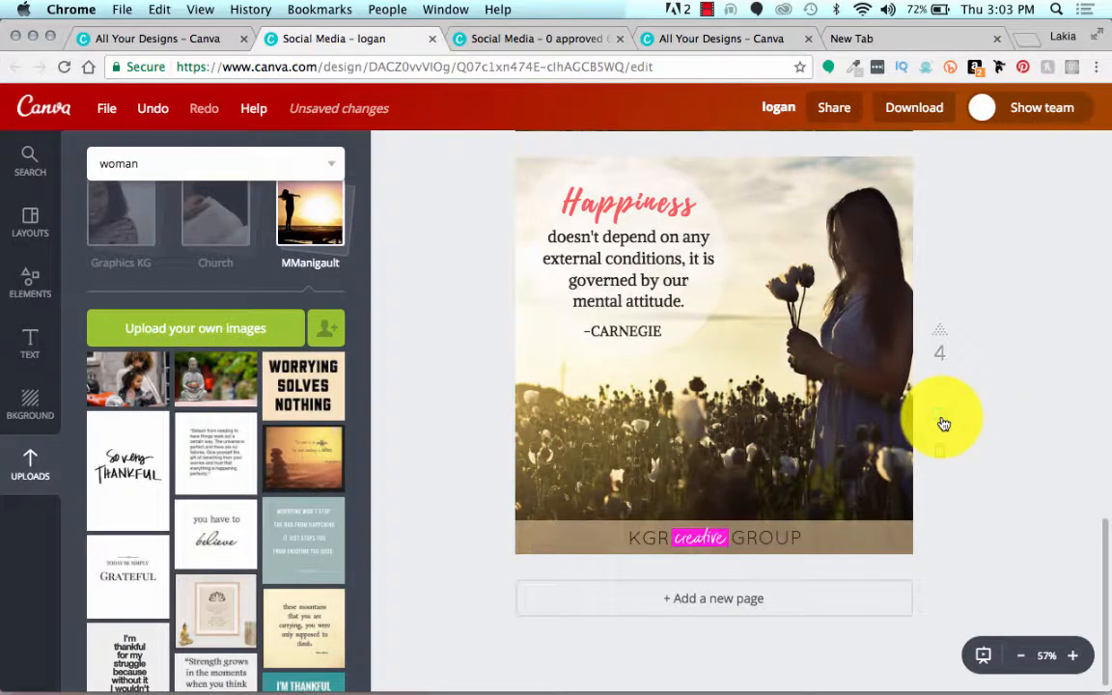
{"action": "left_click", "coordinate": [942, 422]}
{"action": "scroll", "coordinate": [473, 349], "scroll_direction": "down", "scroll_amount": 5}
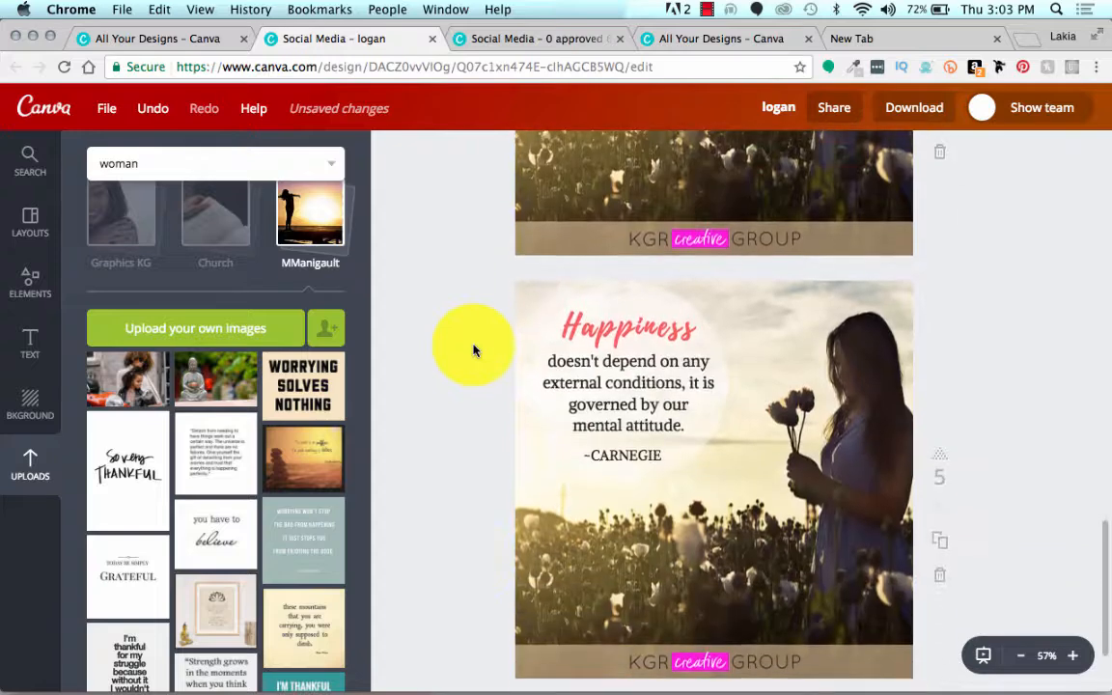
{"action": "left_click", "coordinate": [783, 495]}
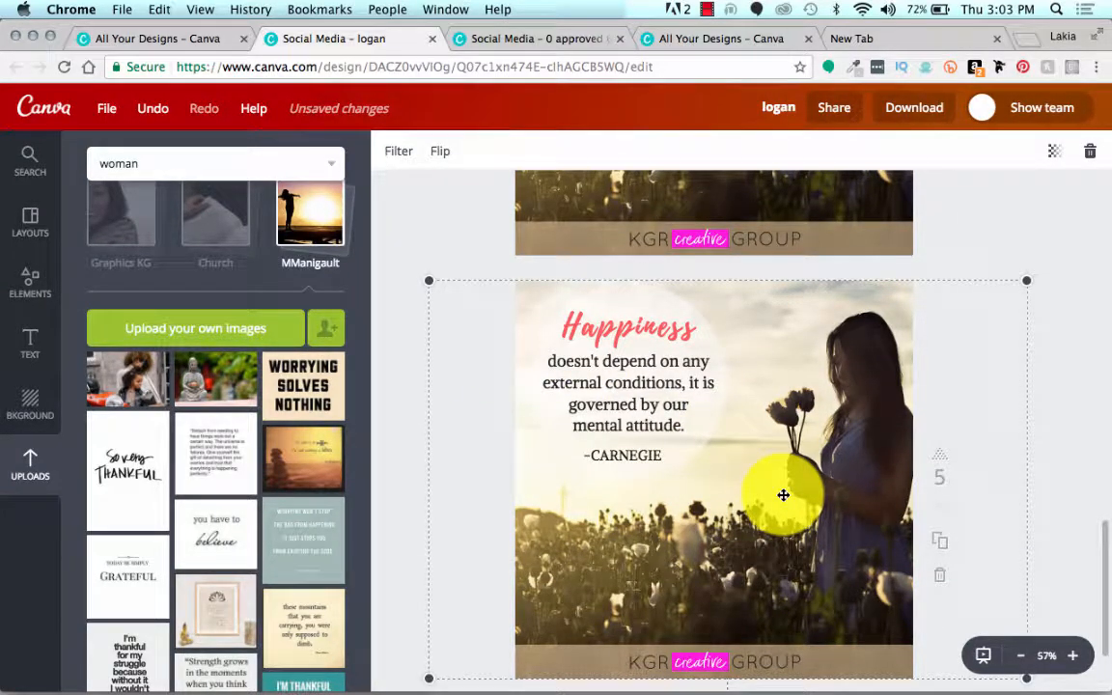
{"action": "key", "text": "Delete"}
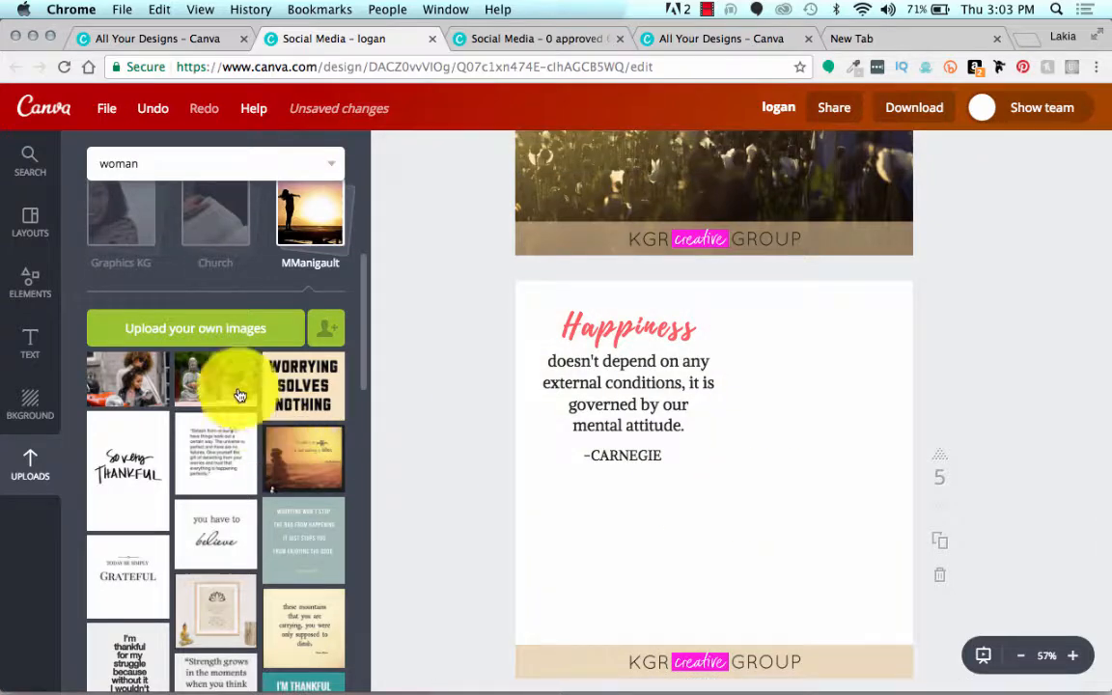
Step: Place the uploaded photo of the woman and child on page five, enlarged to cover the page down to the logo band
{"action": "left_click_drag", "start_coordinate": [154, 382], "coordinate": [849, 493]}
{"action": "left_click_drag", "start_coordinate": [556, 377], "coordinate": [391, 269]}
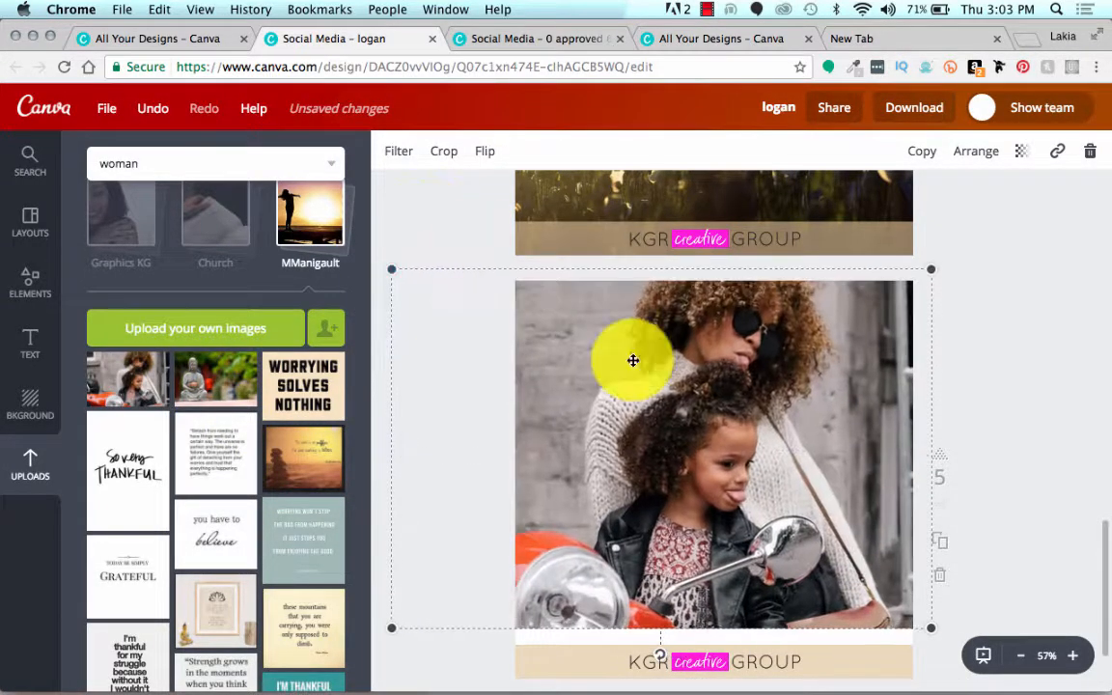
{"action": "left_click_drag", "start_coordinate": [918, 639], "coordinate": [951, 653]}
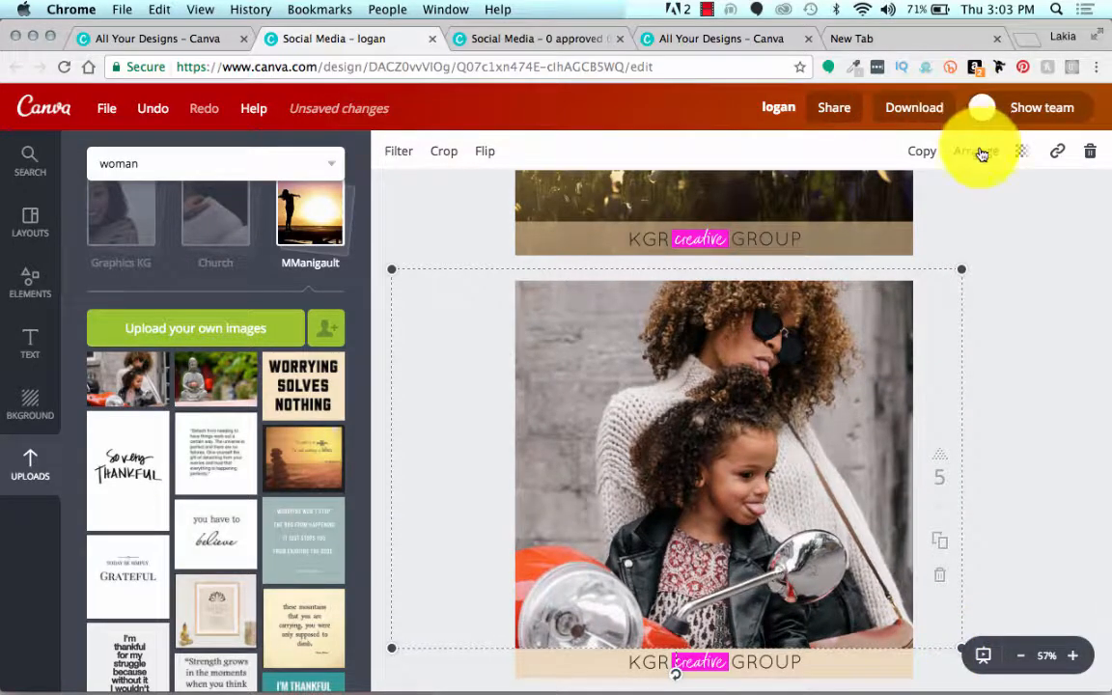
Step: Send the woman and child photo behind the white circle, quote text and logo band on page five
{"action": "left_click", "coordinate": [980, 155]}
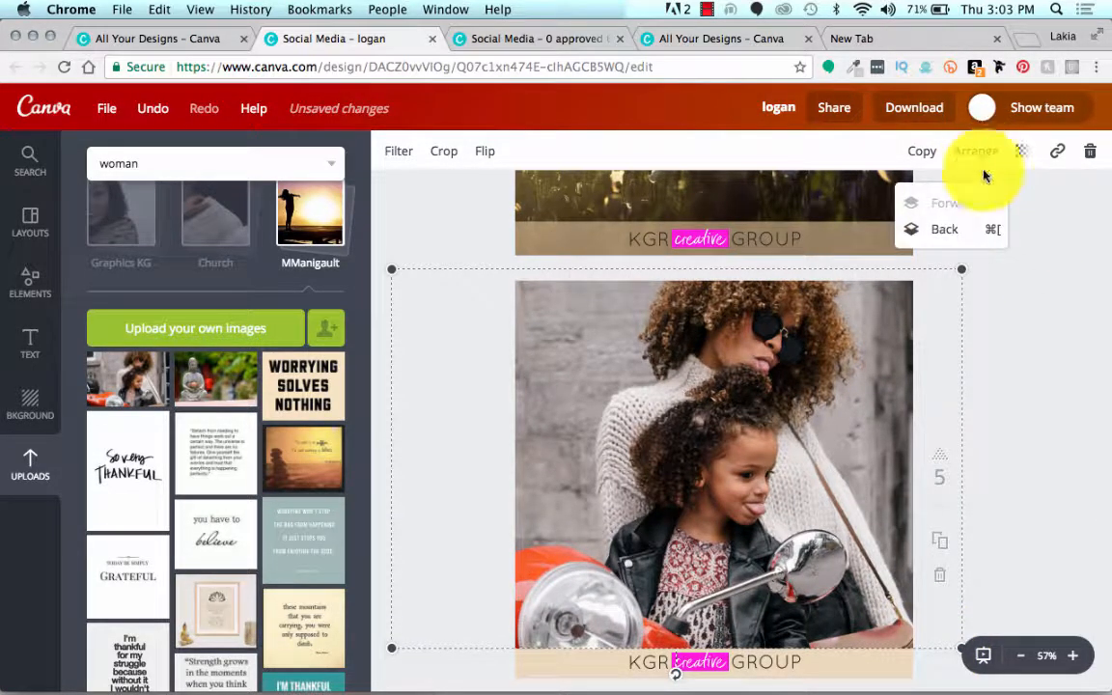
{"action": "left_click", "coordinate": [954, 232]}
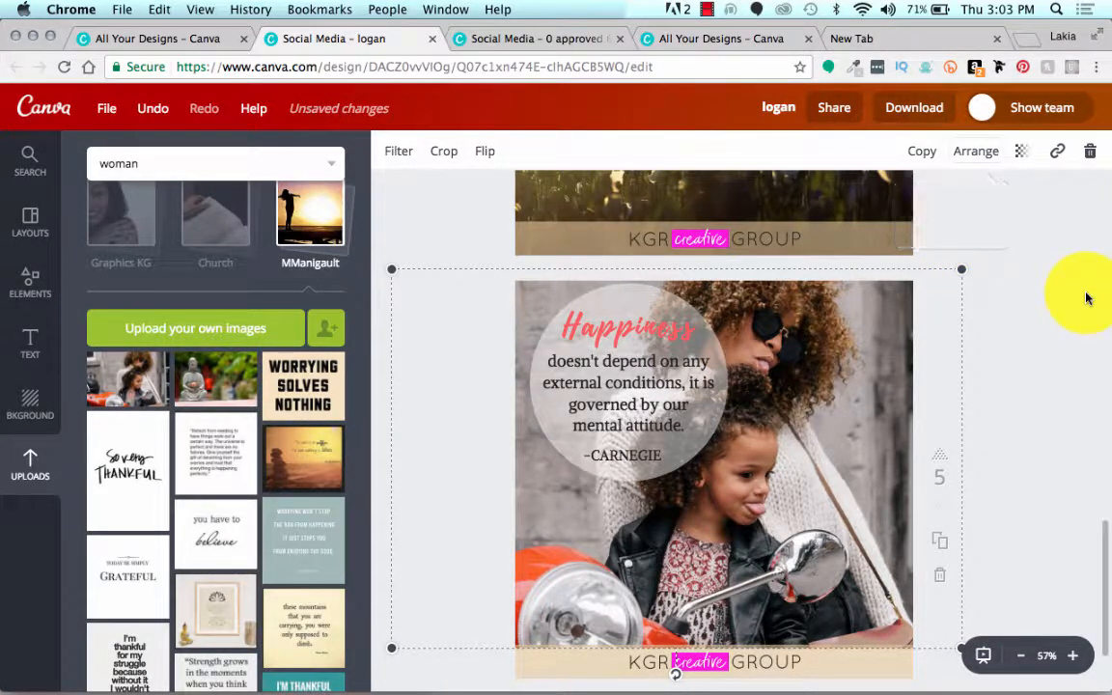
{"action": "left_click", "coordinate": [1055, 230]}
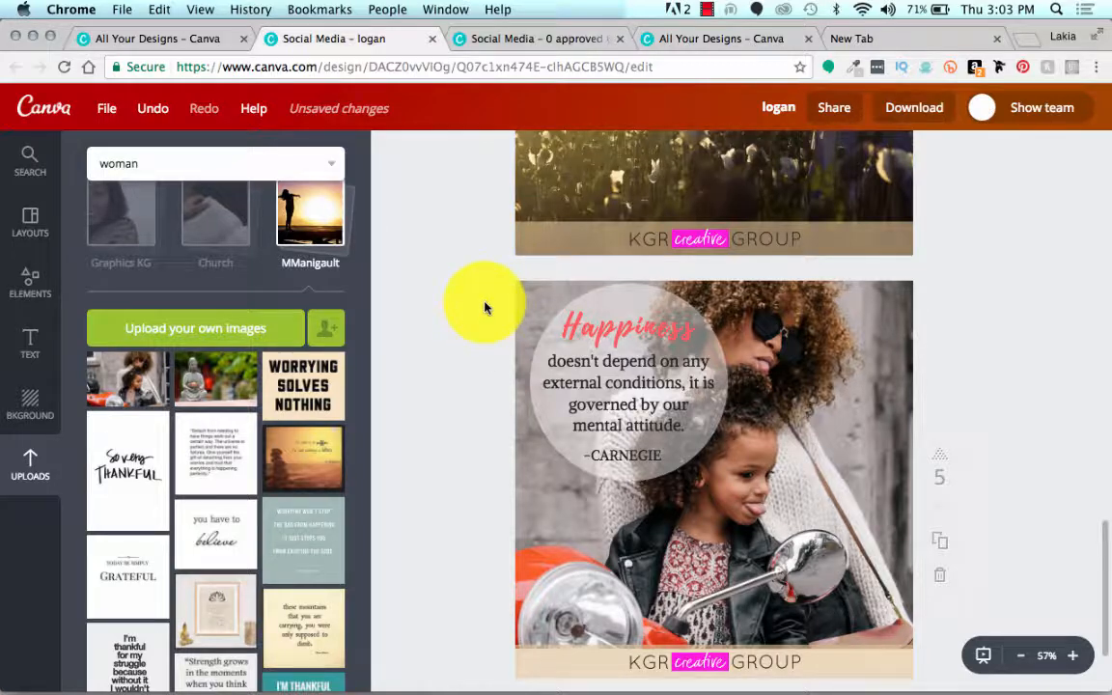
Step: Move the white circle together with its Happiness quote text to the centre of page five
{"action": "left_click_drag", "start_coordinate": [485, 307], "coordinate": [609, 416]}
{"action": "left_click_drag", "start_coordinate": [644, 459], "coordinate": [656, 478]}
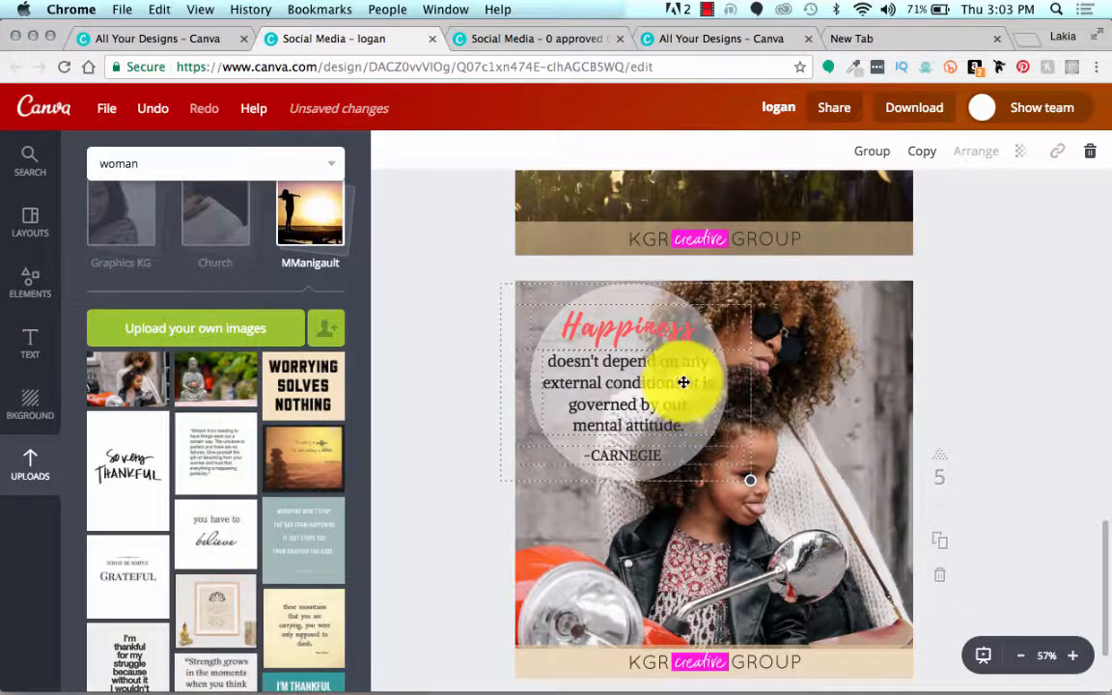
{"action": "left_click_drag", "start_coordinate": [683, 382], "coordinate": [769, 437]}
{"action": "left_click", "coordinate": [980, 289]}
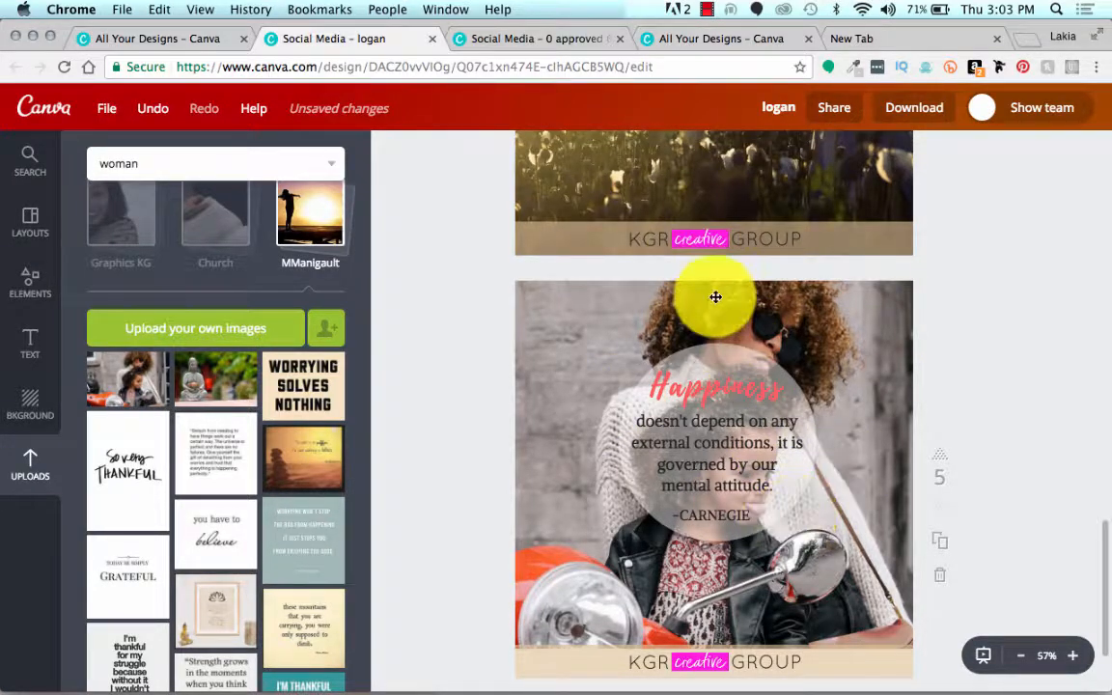
Step: Raise the transparency value of the white circle behind page five's quote until the circle is almost solid white
{"action": "left_click", "coordinate": [716, 348]}
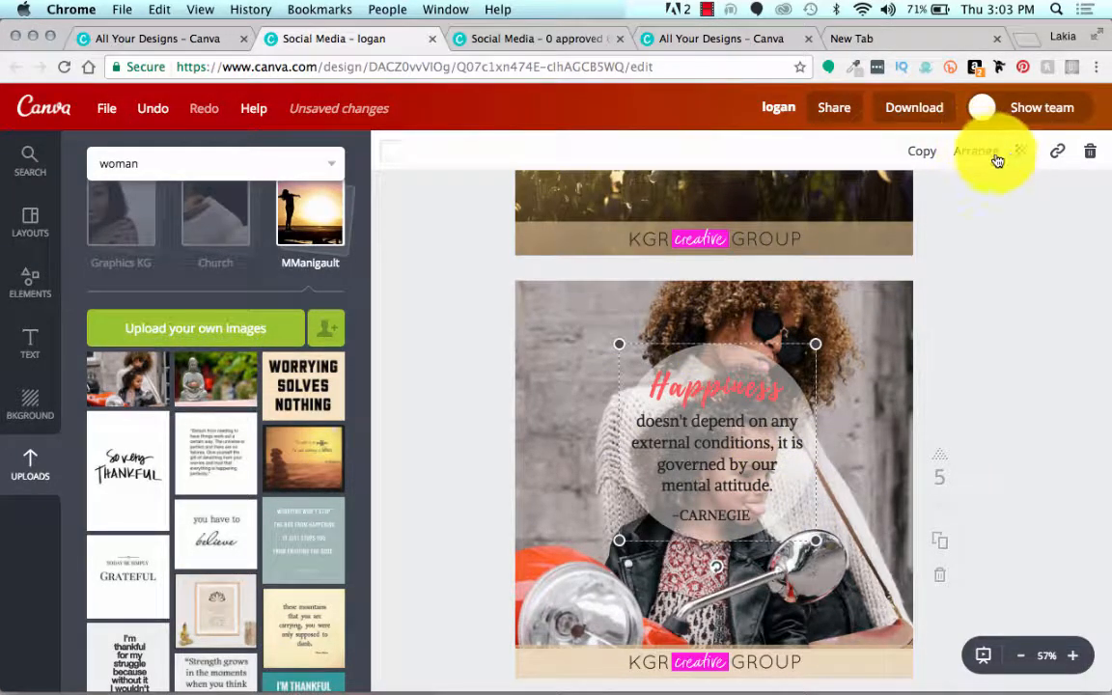
{"action": "left_click", "coordinate": [1025, 155]}
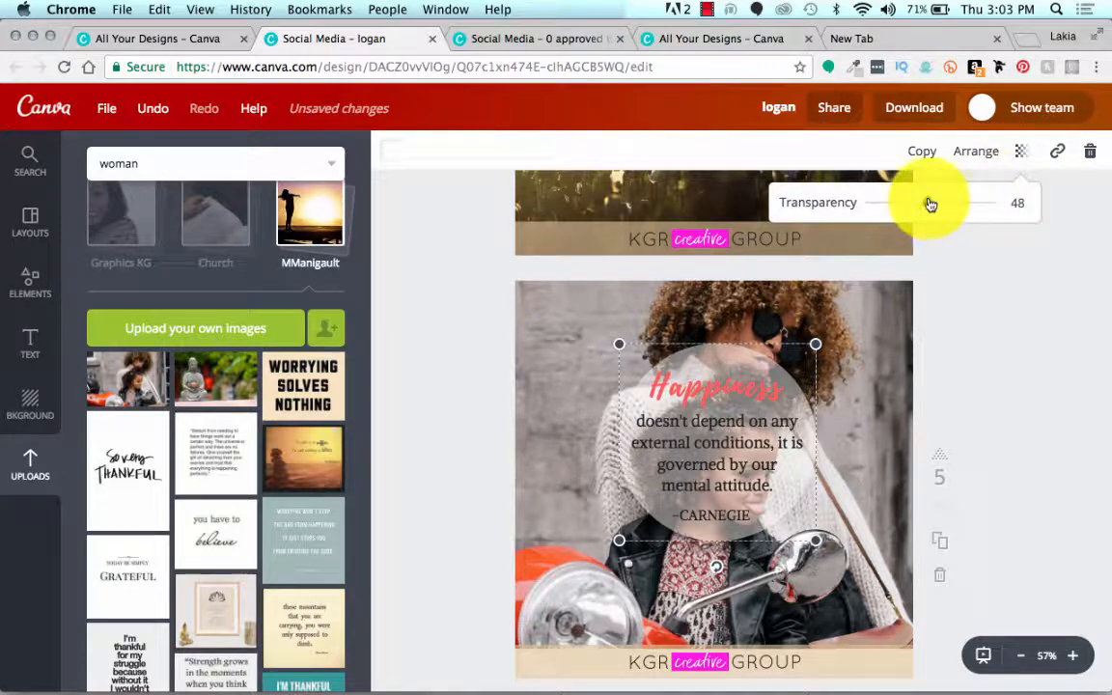
{"action": "left_click_drag", "start_coordinate": [929, 205], "coordinate": [976, 371]}
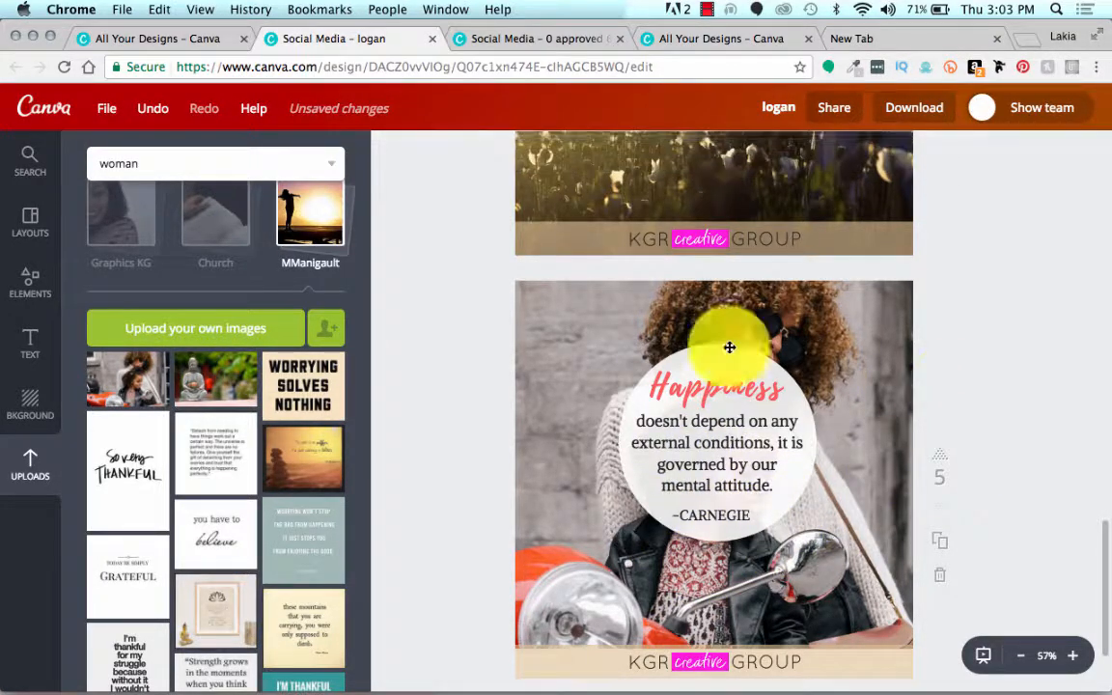
Step: Shift page five's background photo right to position 0, -10 so the woman and child sit beside the quote circle
{"action": "left_click", "coordinate": [851, 331]}
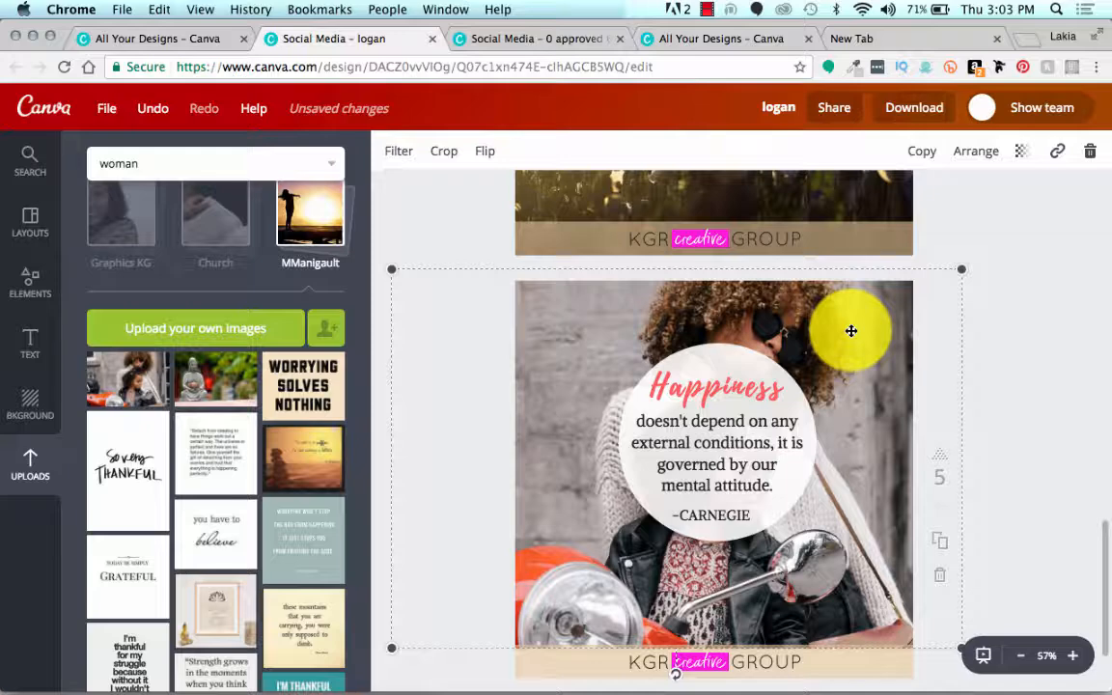
{"action": "left_click_drag", "start_coordinate": [850, 331], "coordinate": [971, 338]}
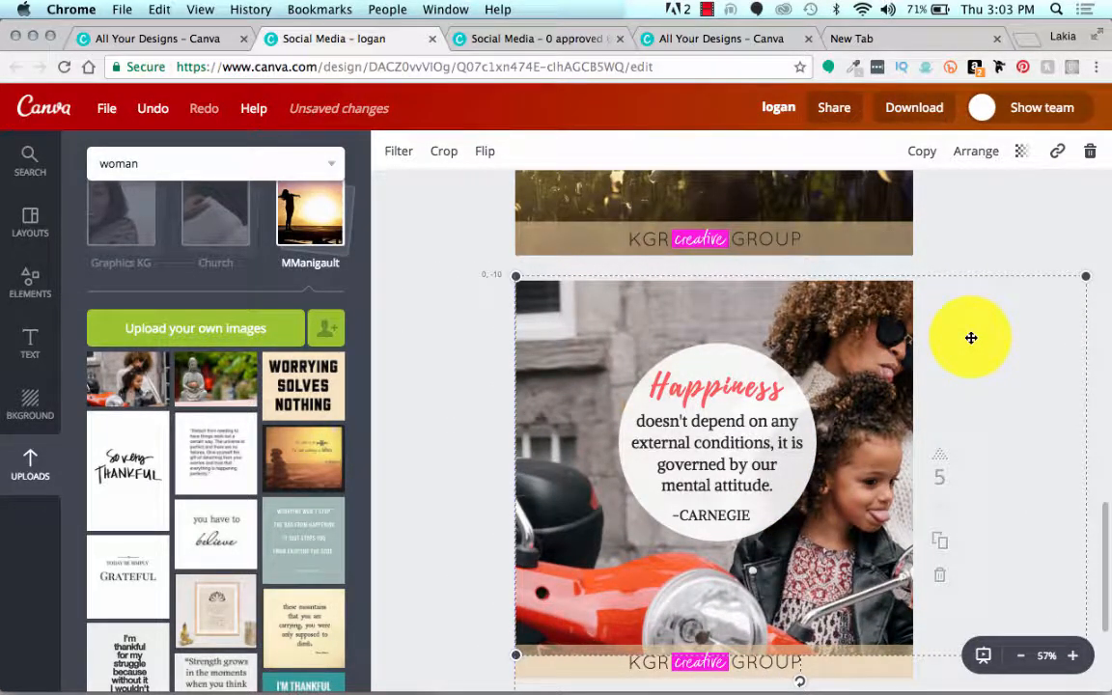
{"action": "left_click", "coordinate": [407, 339]}
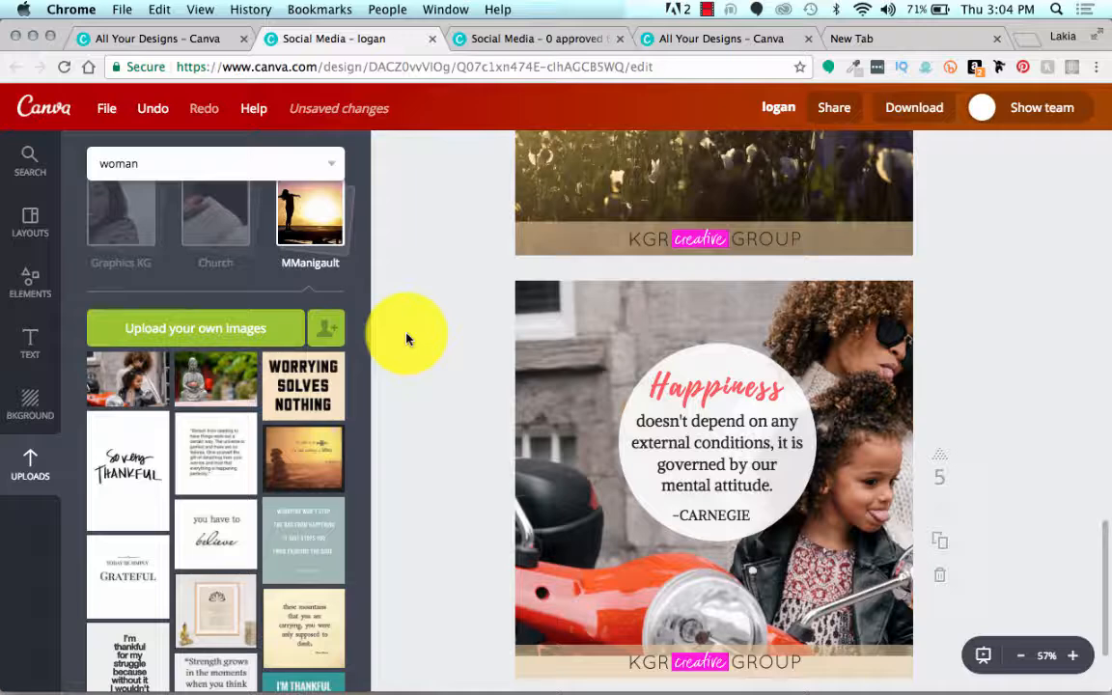
{"action": "left_click", "coordinate": [708, 10]}
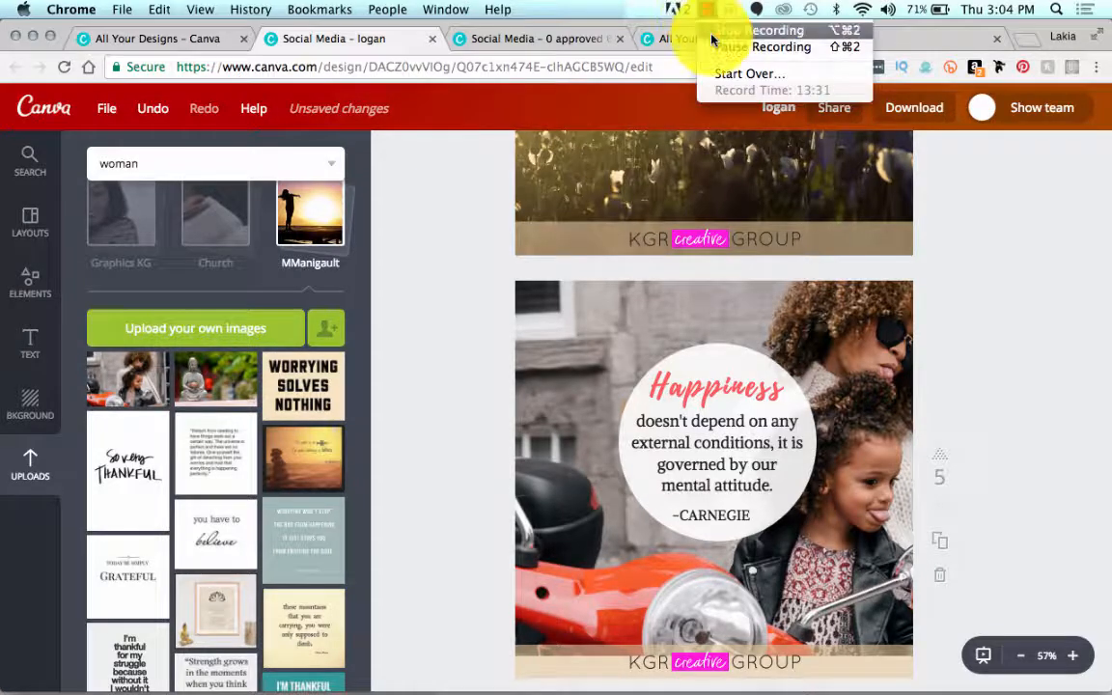